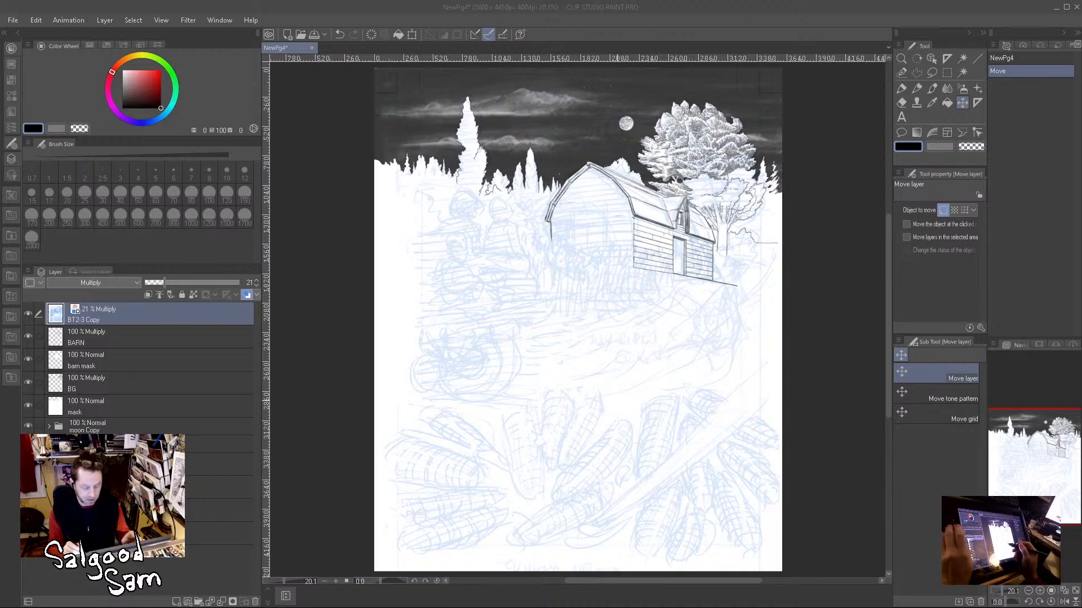
scroll(702, 391, "up", 2)
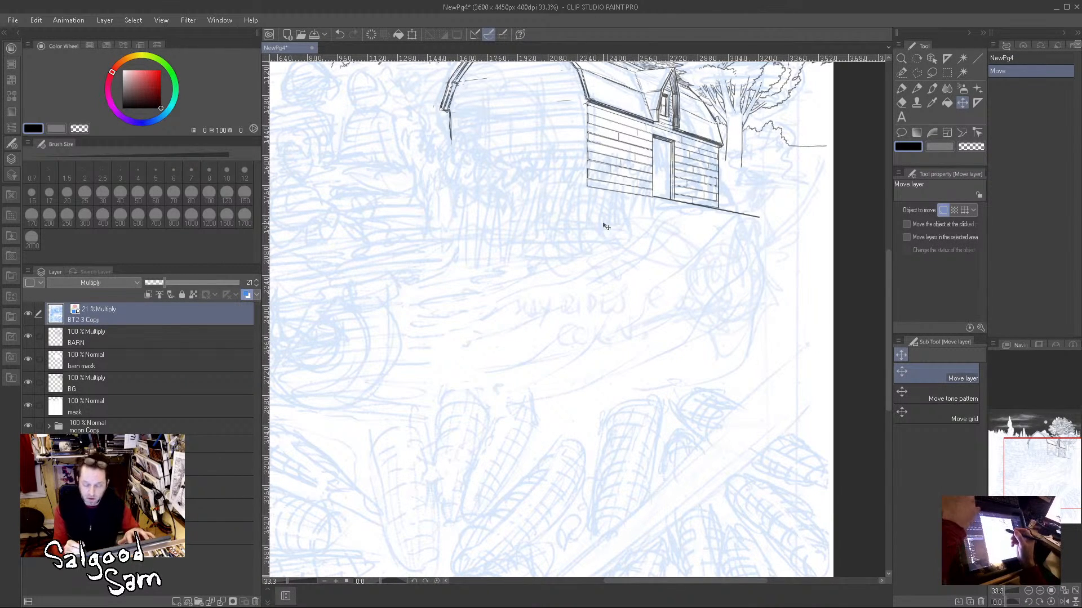
left_click_drag(589, 231, 683, 313)
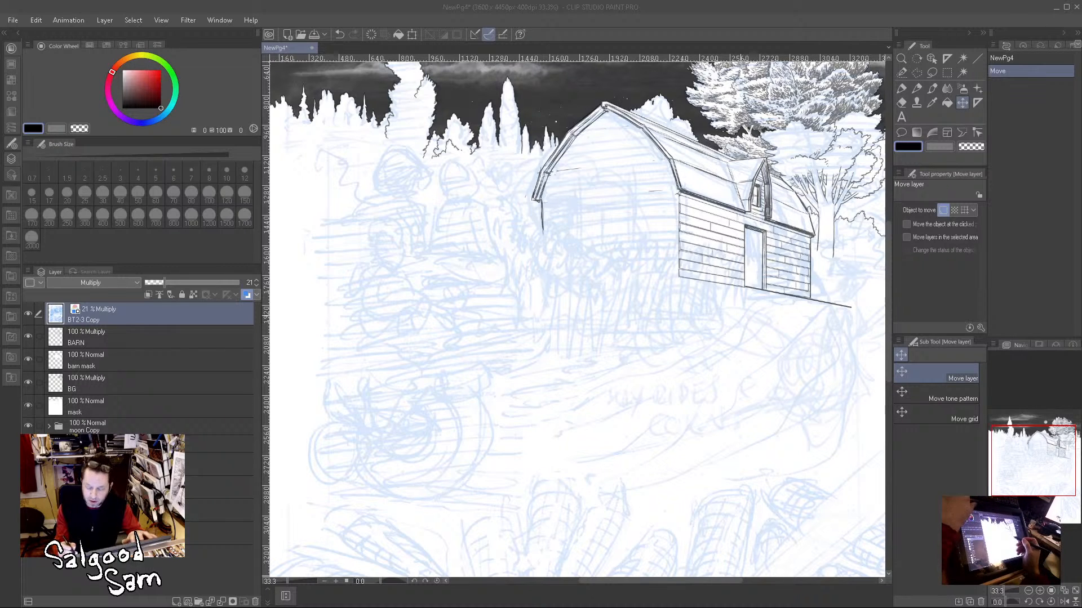
mouse_move(760, 306)
left_mouse_down()
mouse_move(676, 379)
mouse_move(704, 362)
left_mouse_up()
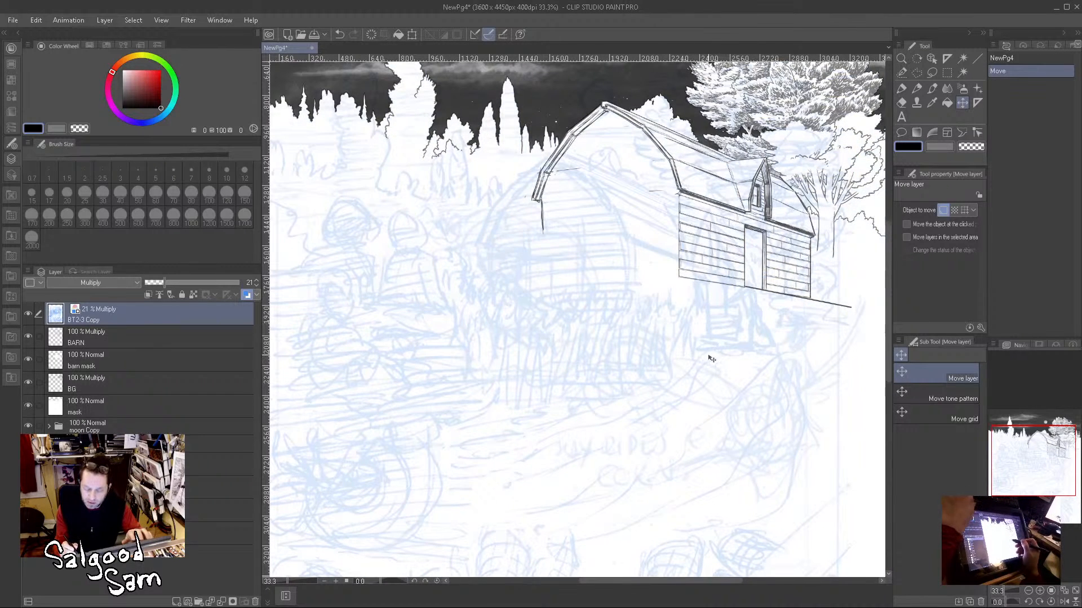
key("ctrl+z")
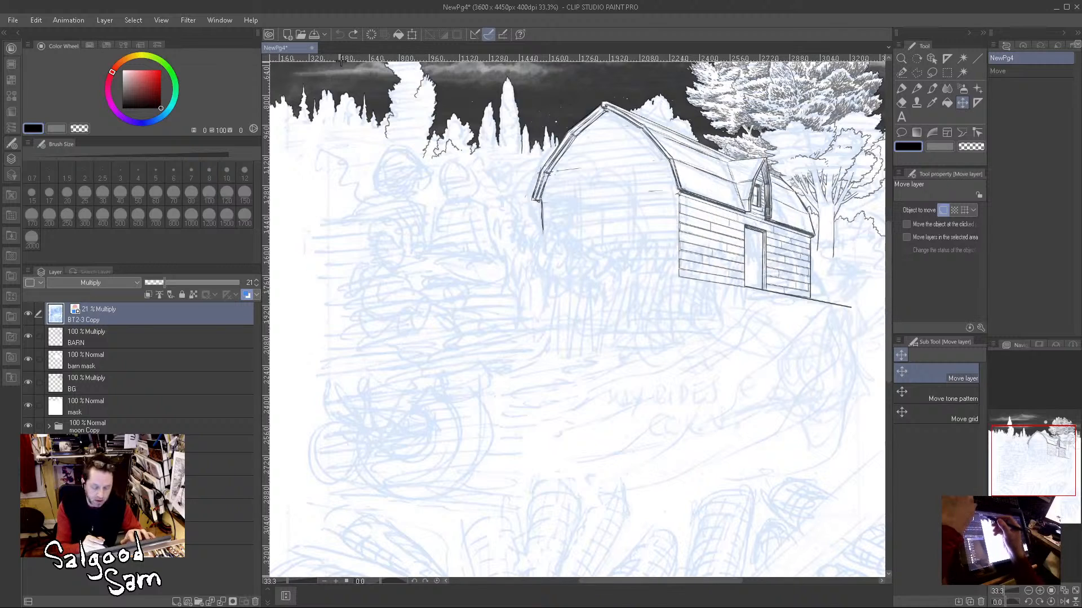
Step: Move the BT2-3 Copy sketch layer down the layer stack to below the moon folders
left_click_drag(533, 265, 476, 332)
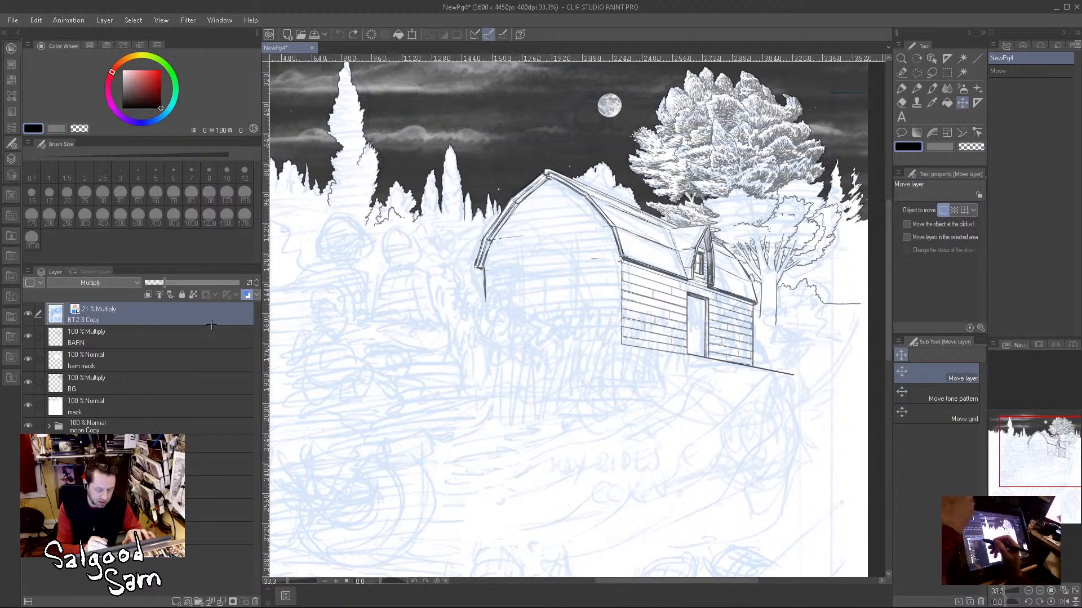
left_click_drag(210, 312, 214, 542)
left_click_drag(185, 321, 210, 454)
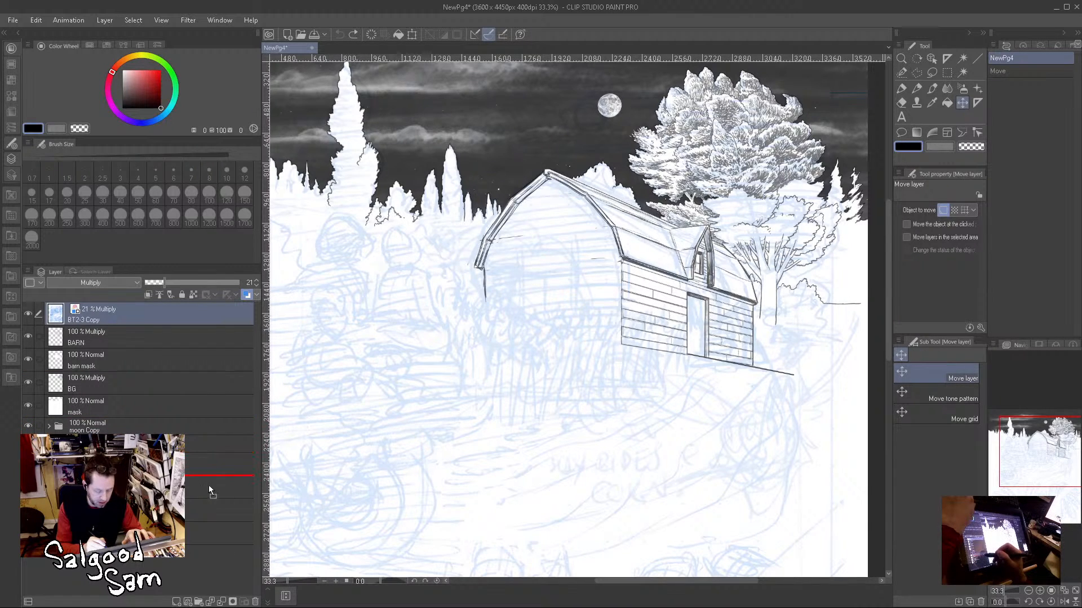
left_click_drag(208, 516, 206, 507)
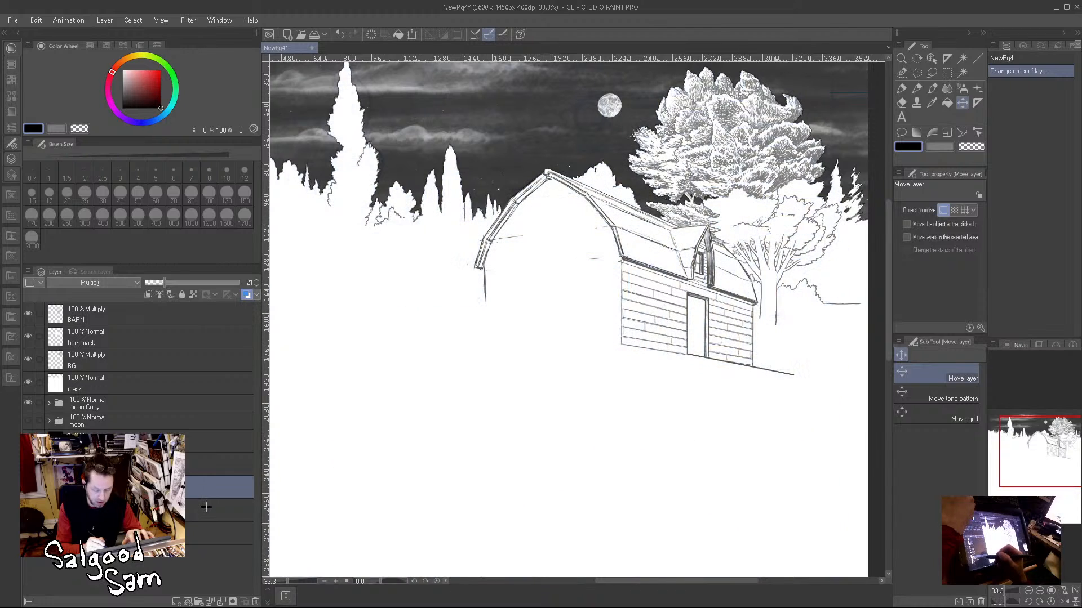
Step: Set the BT2-3 Copy sketch layer's opacity to 52% and the mask layer's opacity to 48%
left_click(155, 384)
mouse_move(195, 279)
left_mouse_down()
mouse_move(151, 285)
mouse_move(194, 282)
left_mouse_up()
left_click(195, 486)
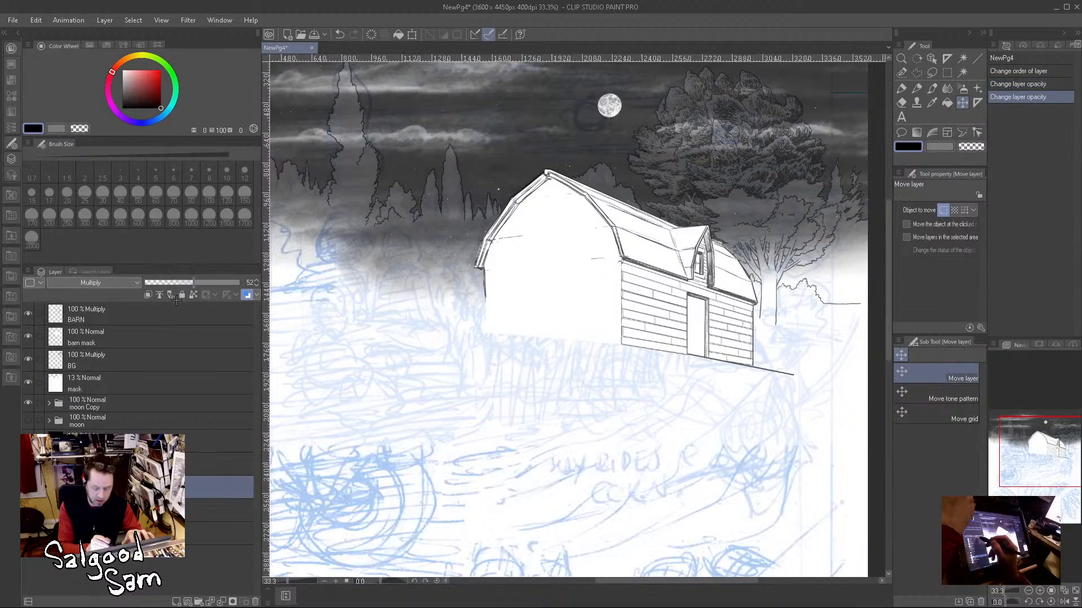
left_click(136, 382)
mouse_move(189, 280)
left_mouse_down()
mouse_move(175, 283)
mouse_move(190, 282)
left_mouse_up()
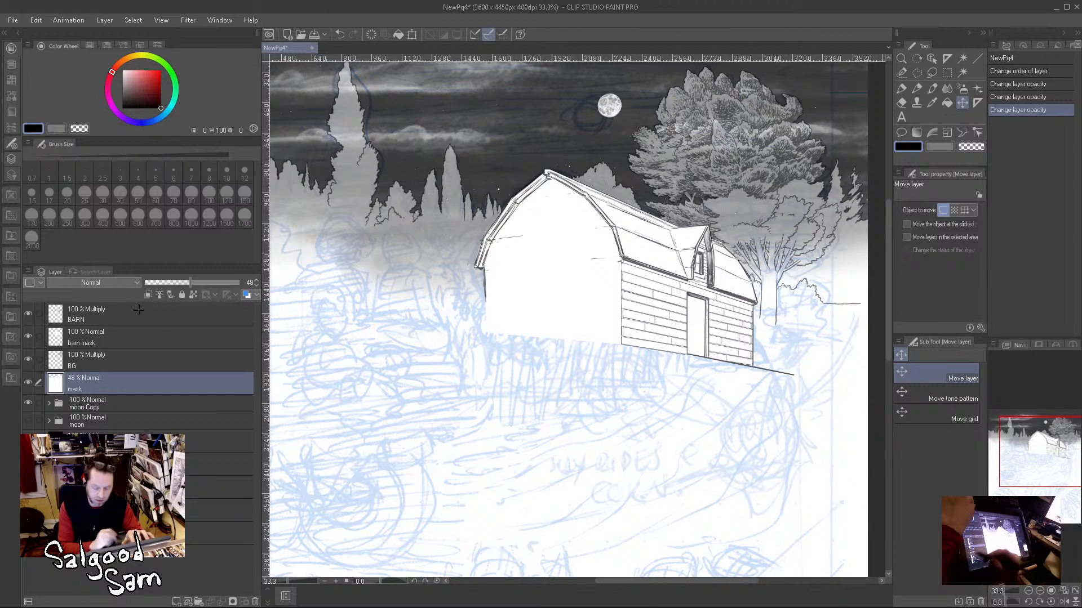
left_click(166, 360)
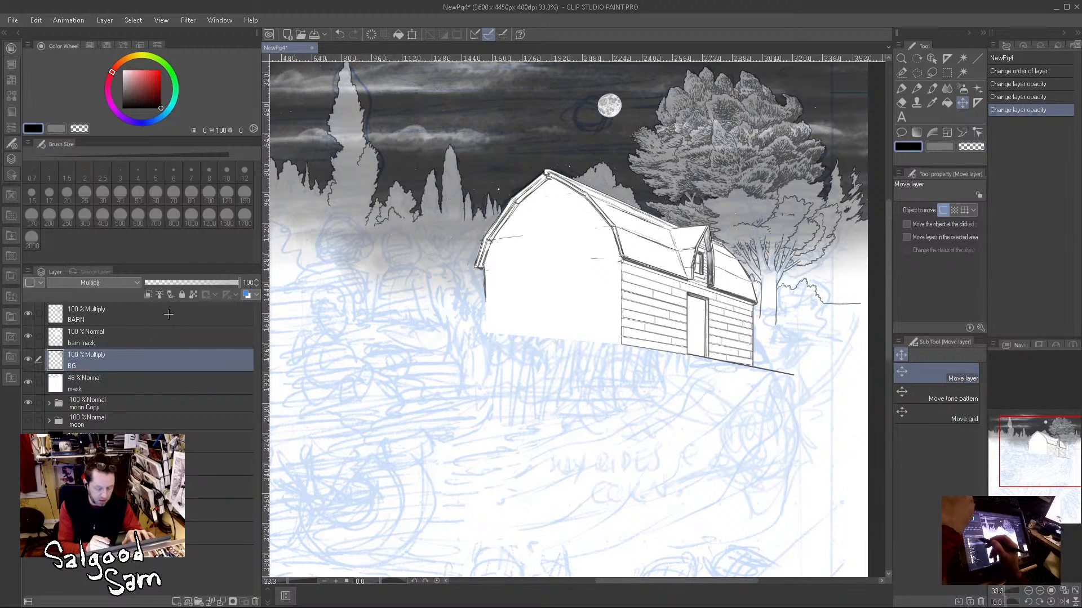
left_click(170, 316)
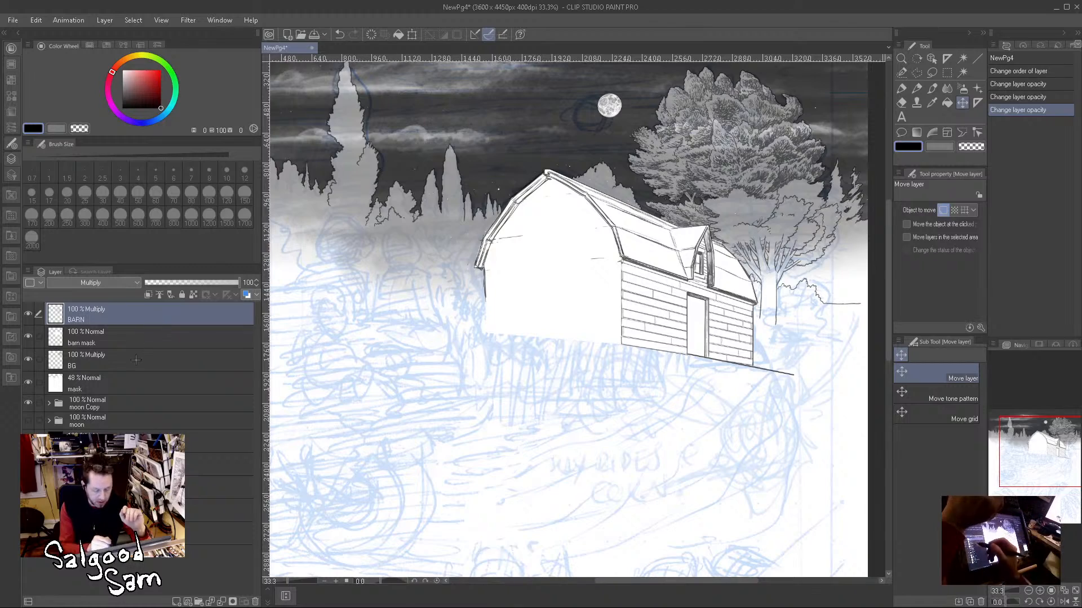
left_click_drag(597, 239, 649, 376)
left_click_drag(677, 293, 658, 326)
left_click_drag(663, 372, 599, 210)
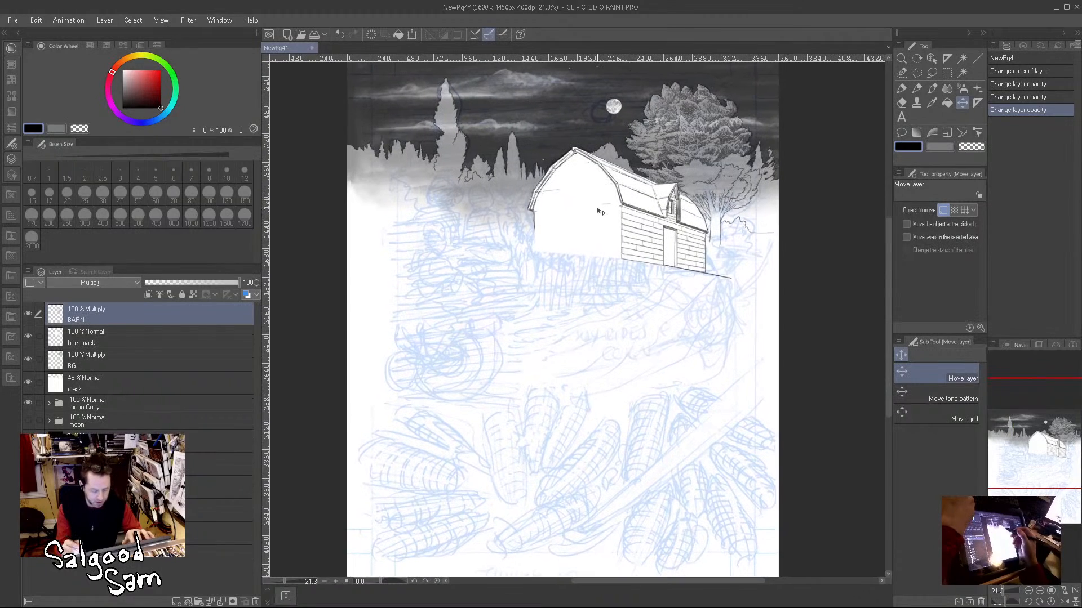
Step: Hide the layers from BARN down to moon Copy and turn off layer color on the BT2-3 Copy sketch layer
left_click_drag(28, 403, 28, 313)
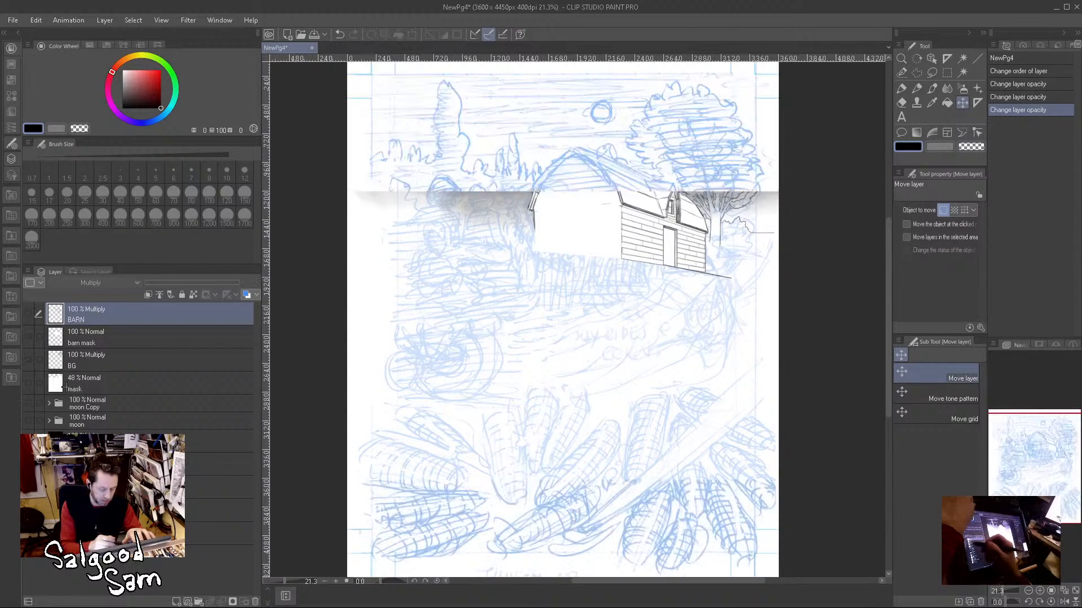
left_click(112, 487)
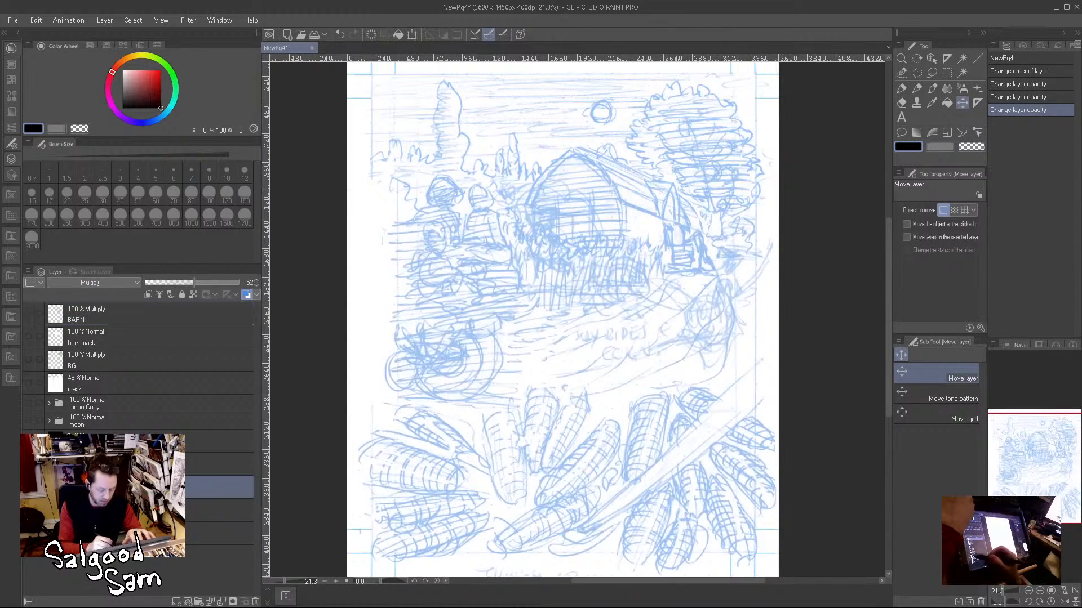
left_click(247, 295)
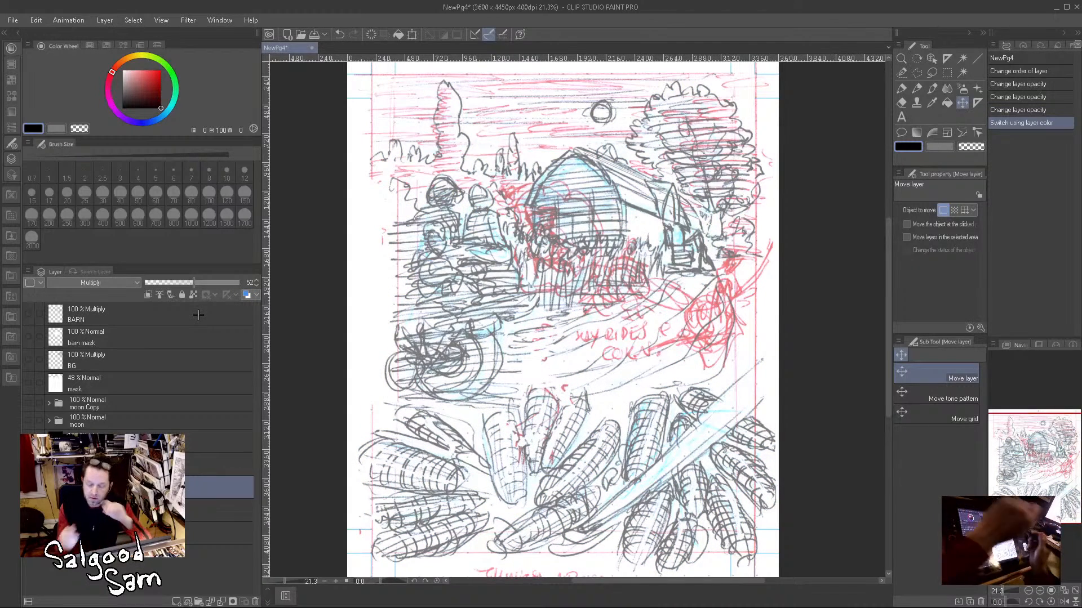
Step: Look over the full rough sketch and make the layers from BARN down to the moon folders visible
mouse_move(764, 206)
left_mouse_down()
mouse_move(766, 222)
mouse_move(769, 135)
mouse_move(768, 233)
mouse_move(762, 187)
left_mouse_up()
left_click_drag(601, 226, 599, 272)
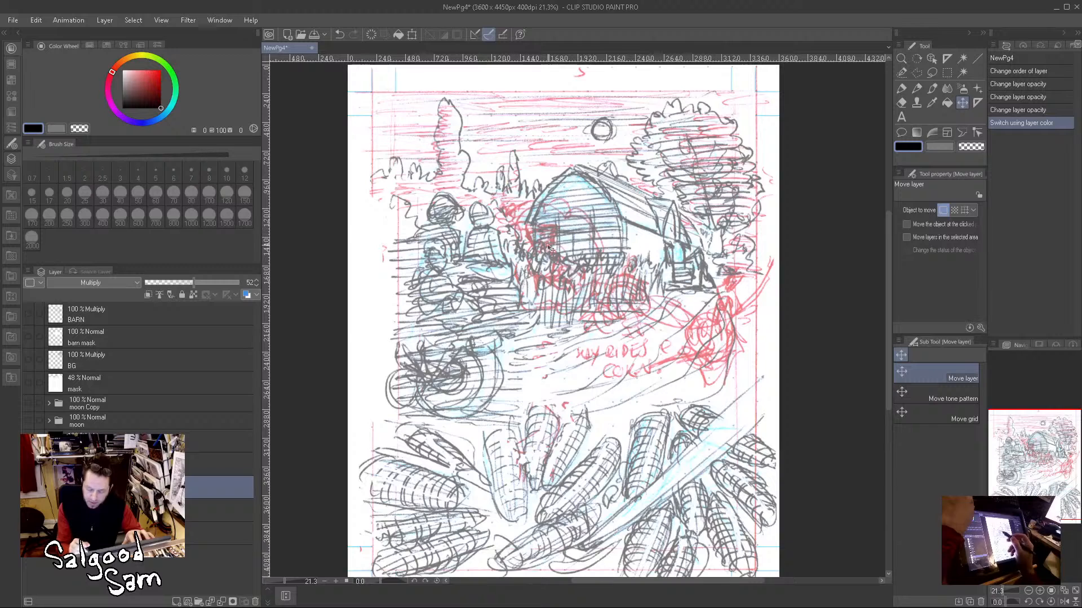
scroll(634, 273, "down", 3)
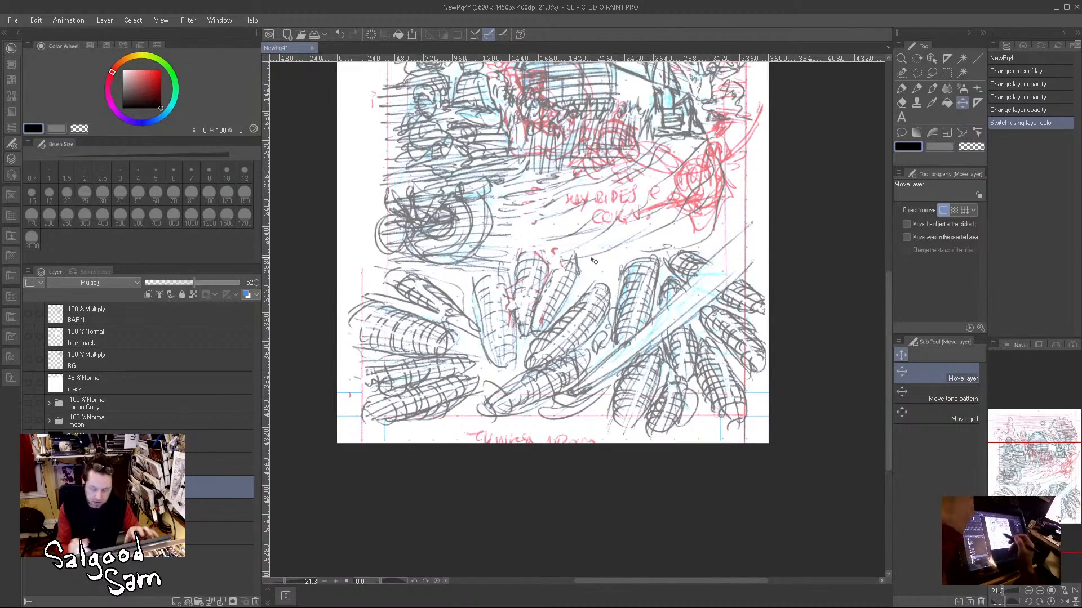
left_click_drag(786, 248, 818, 451)
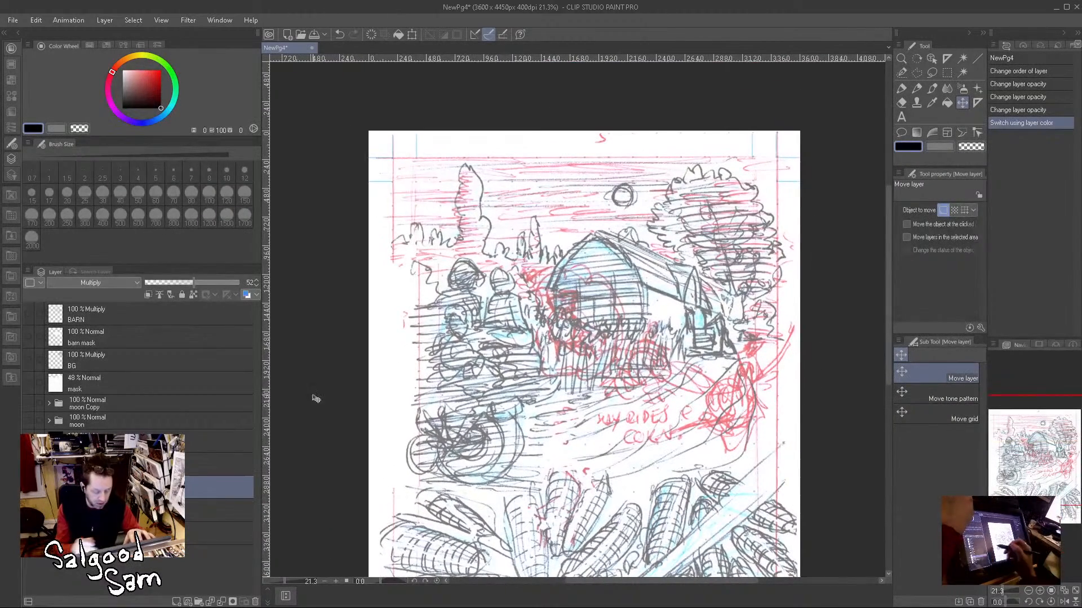
left_click_drag(28, 430, 27, 313)
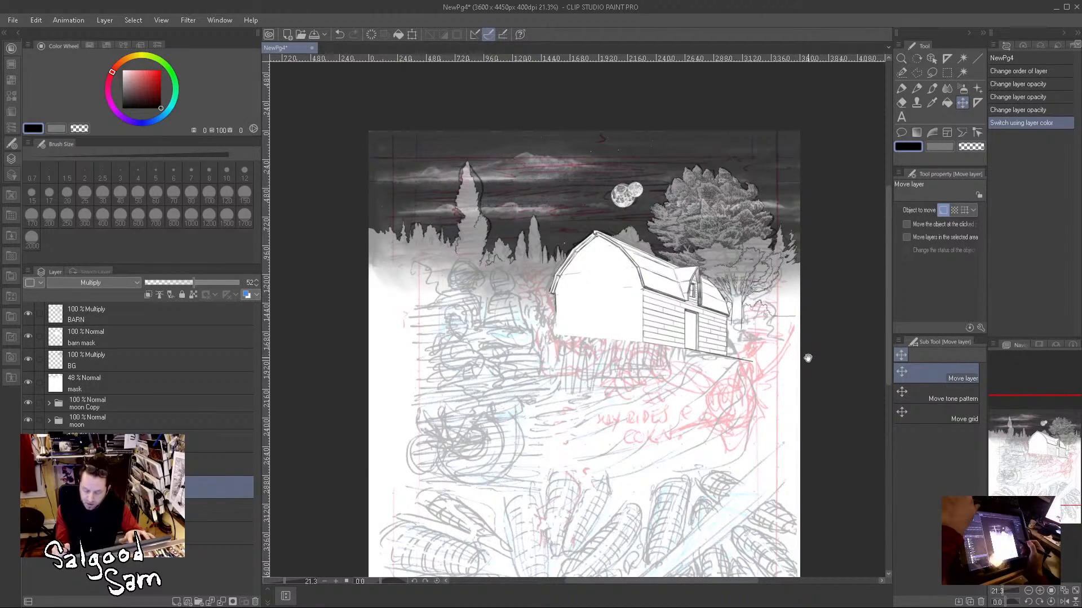
Step: Examine the barn, the large tree and the moons up close against the underlying rough sketch
left_click_drag(629, 305, 623, 366)
left_click_drag(755, 364, 575, 402)
left_click_drag(673, 343, 698, 361)
left_click_drag(673, 318, 650, 394)
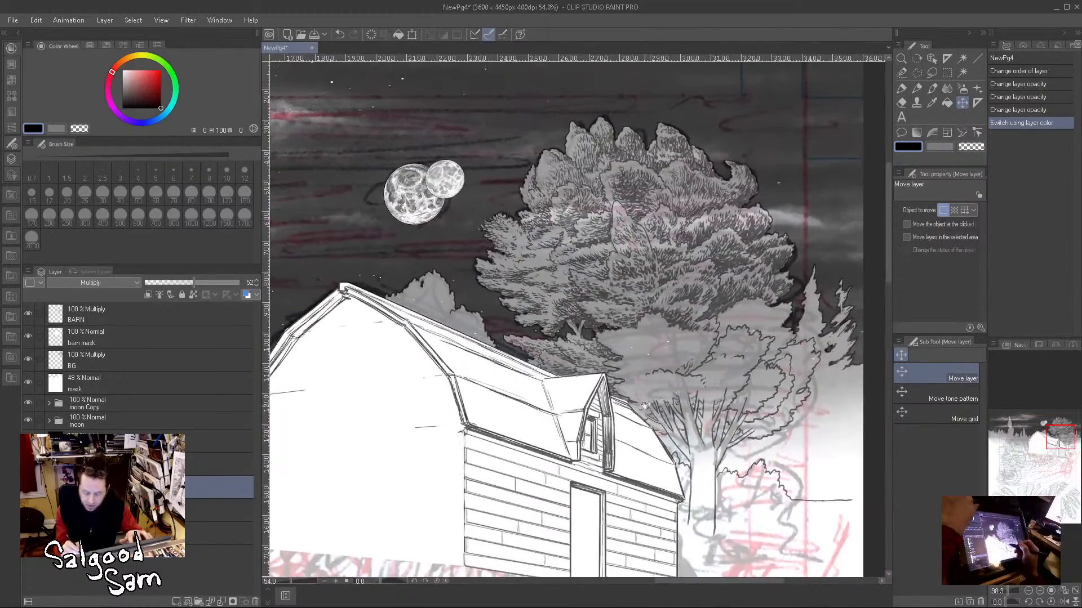
left_click_drag(570, 429, 725, 395)
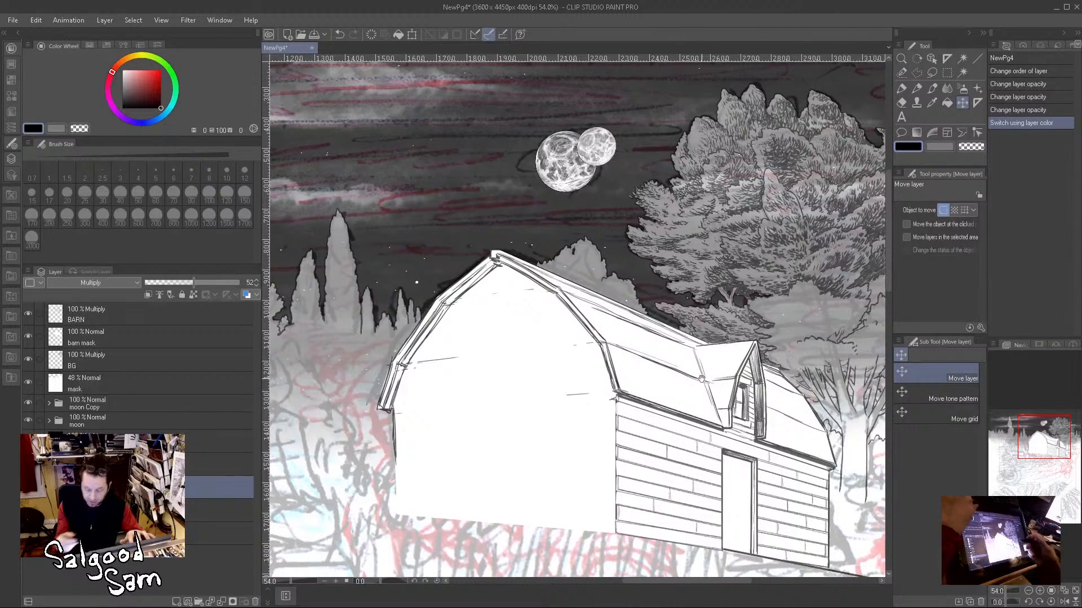
left_click_drag(531, 324, 720, 299)
left_click_drag(693, 355, 381, 410)
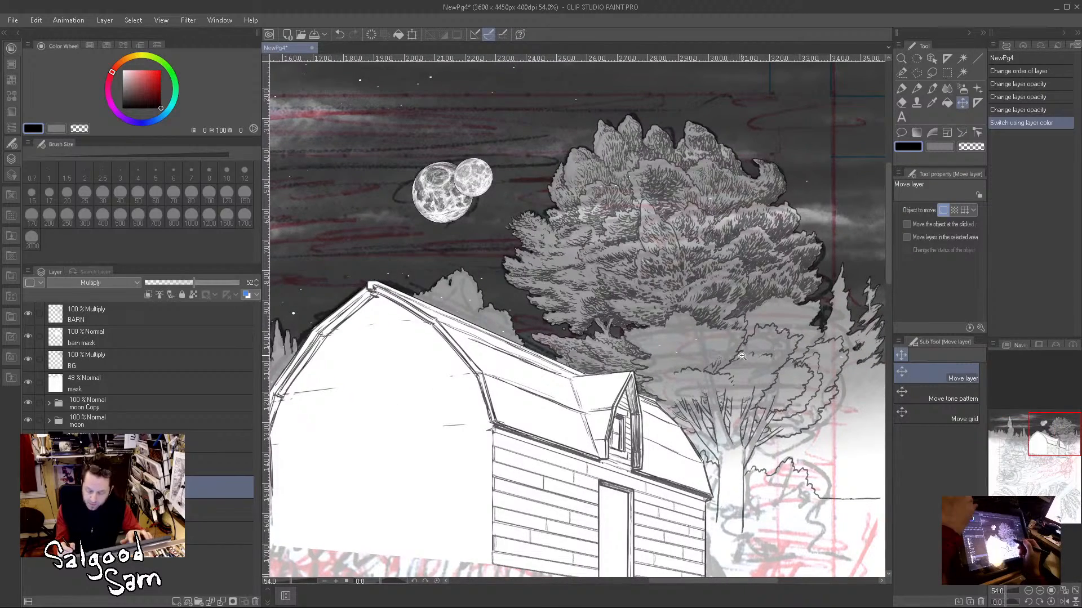
left_click_drag(735, 361, 676, 389)
left_click_drag(727, 435, 764, 354)
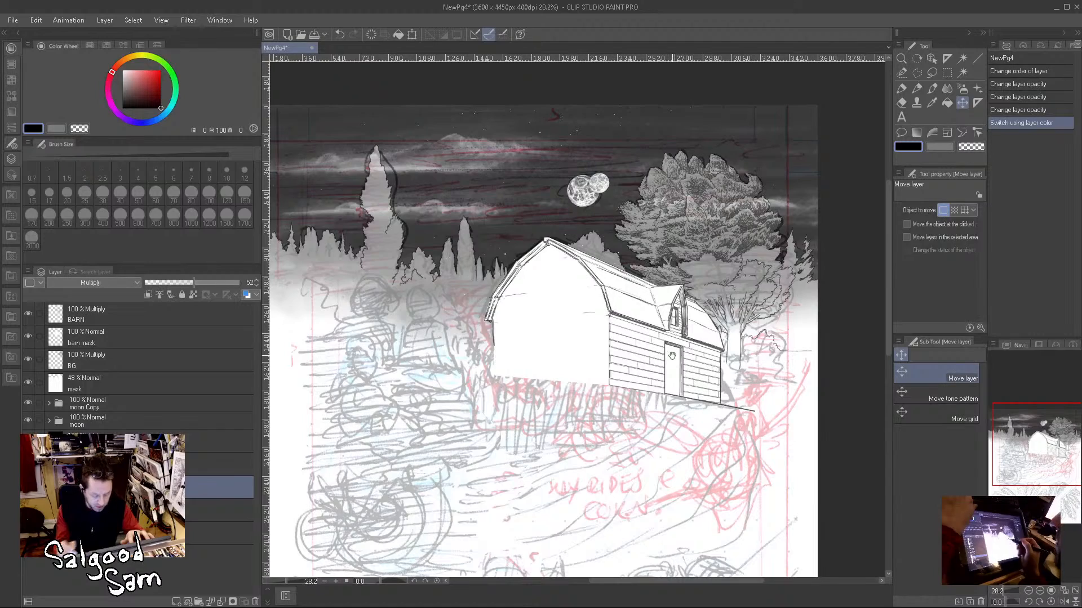
Step: Set the mask layer's opacity to 33%
left_click(114, 318)
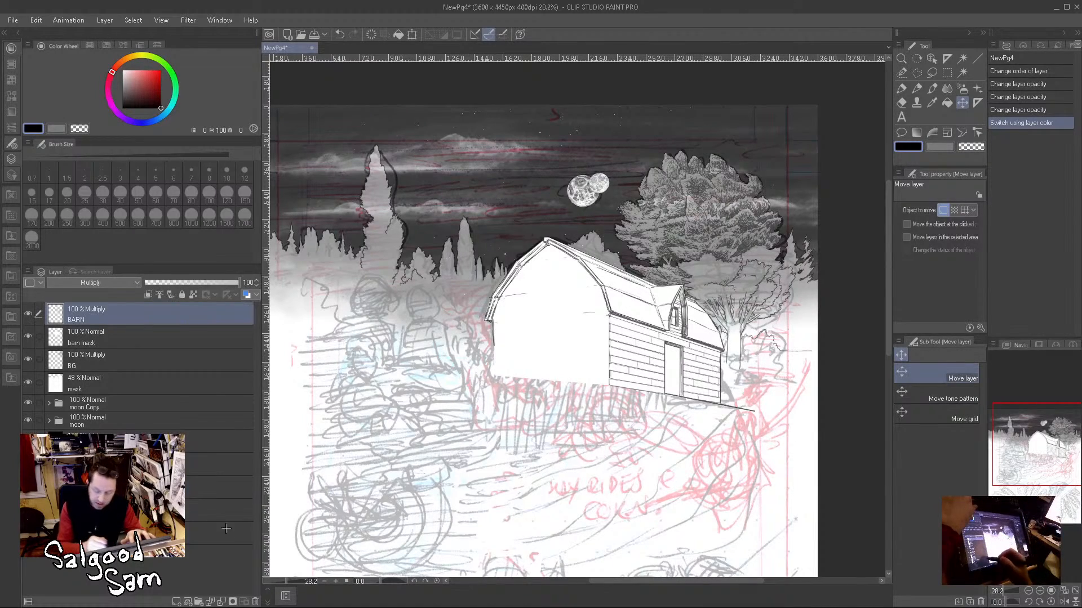
left_click_drag(675, 372, 686, 381)
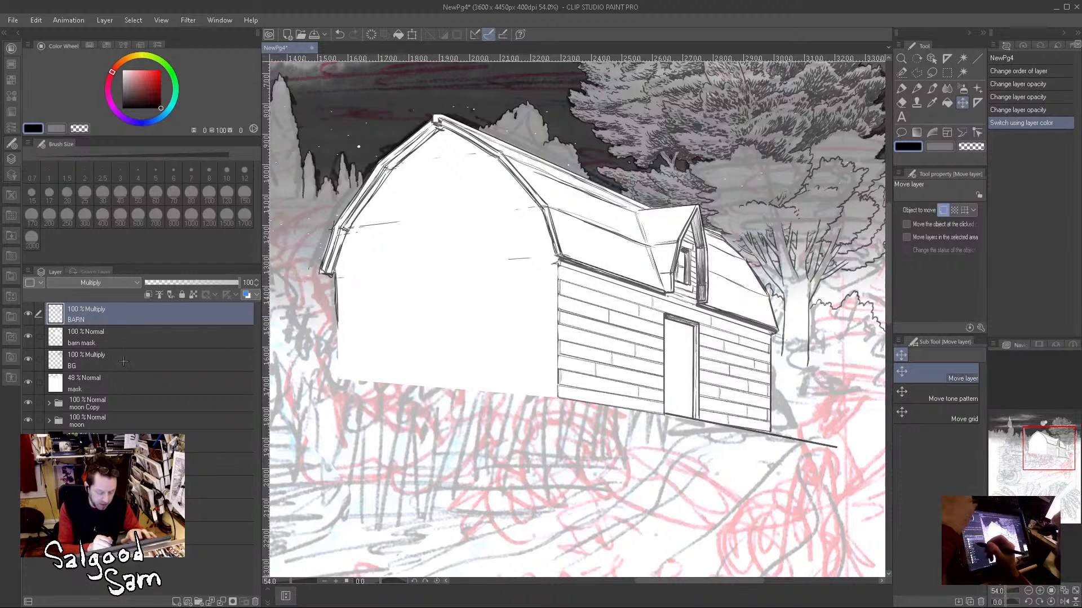
left_click(133, 336)
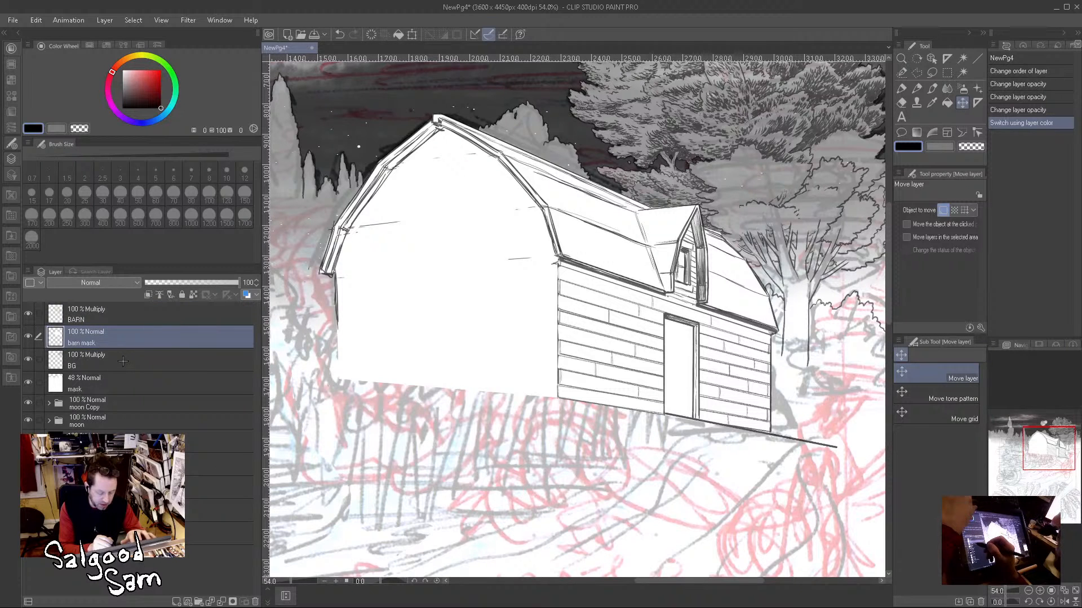
left_click(124, 363)
left_click(123, 389)
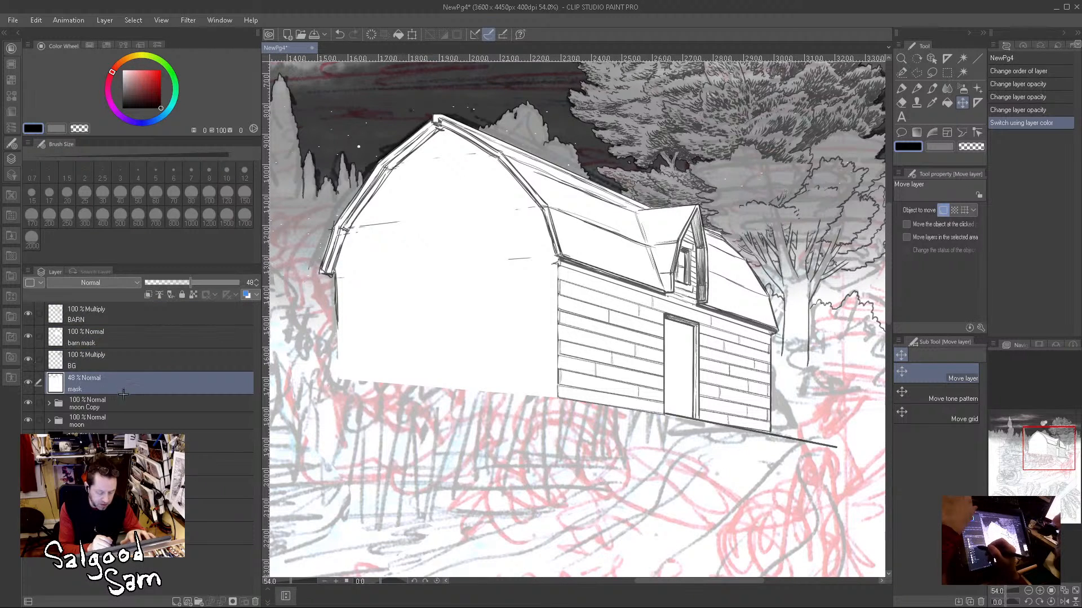
left_click_drag(178, 285, 175, 284)
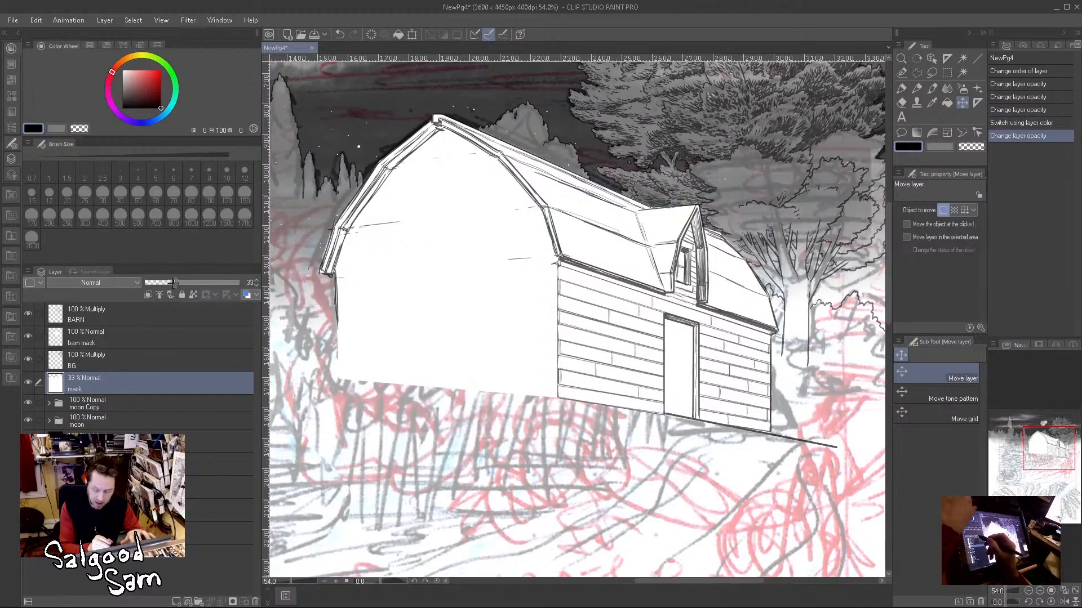
Step: Hide the mask layer and the BT2-3 Copy sketch layer to isolate the night sky behind the line art
left_click_drag(529, 200, 554, 383)
left_click_drag(513, 221, 583, 217)
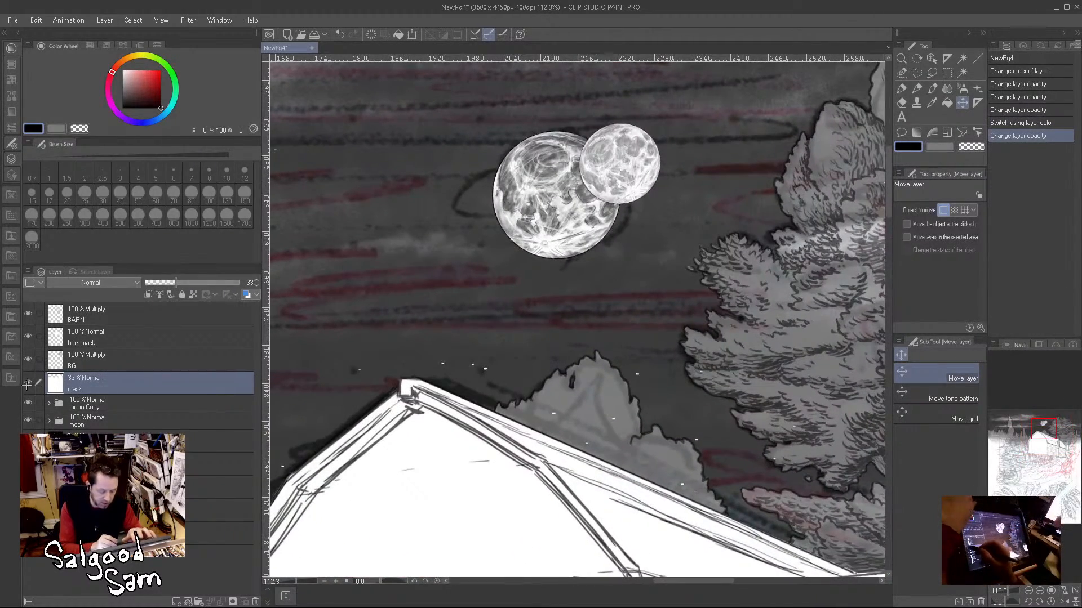
left_click(27, 384)
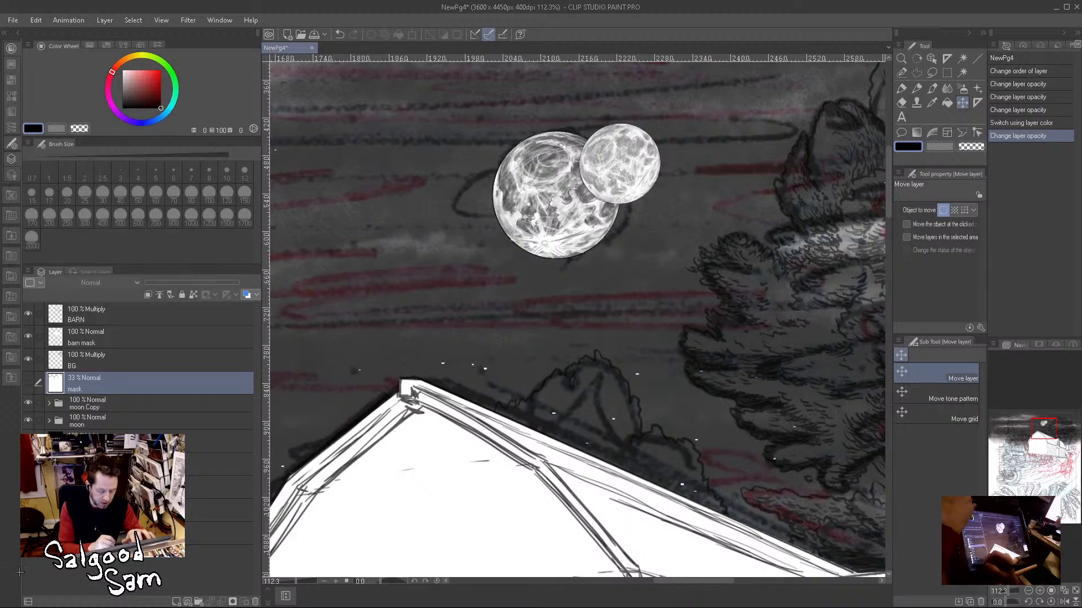
left_click(28, 487)
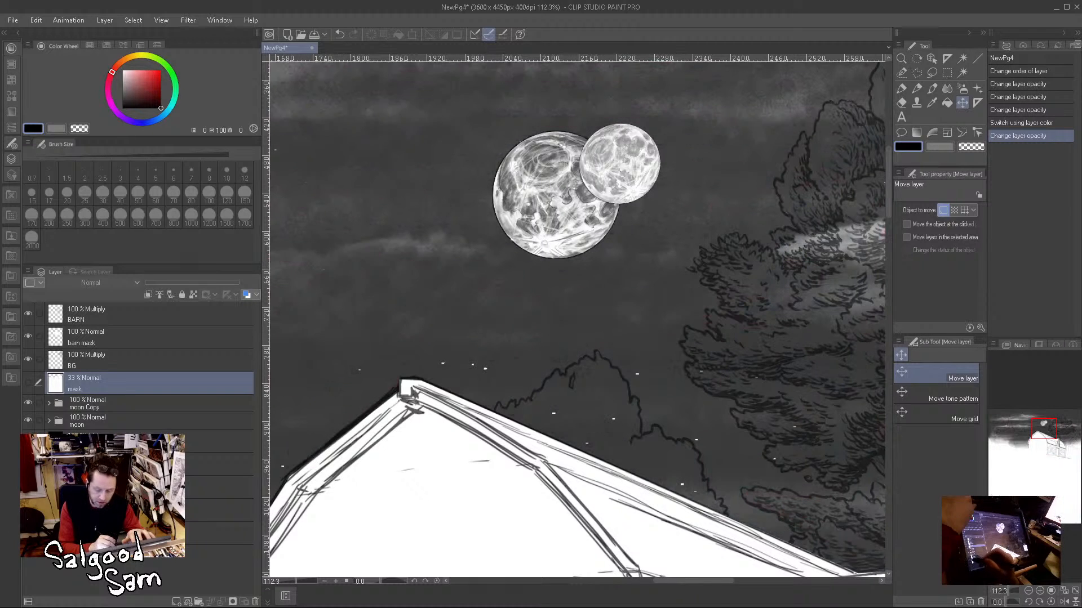
Step: Select the layer directly above the sketch layer and examine the night sky's clouds and tree outlines
left_click(107, 441)
left_click(107, 464)
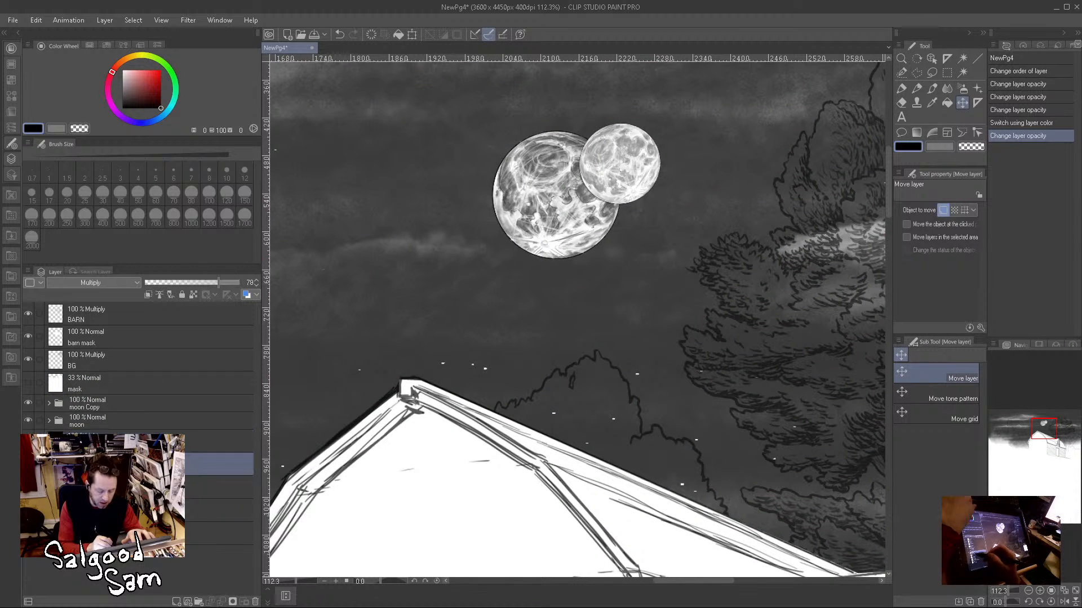
left_click_drag(419, 313, 644, 313)
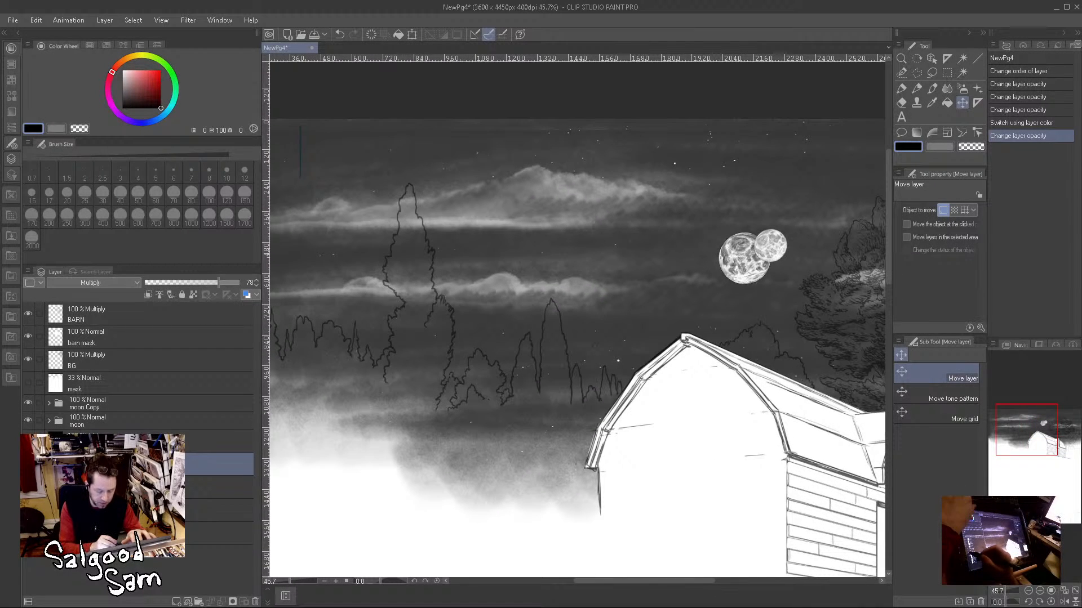
left_click_drag(526, 354, 702, 375)
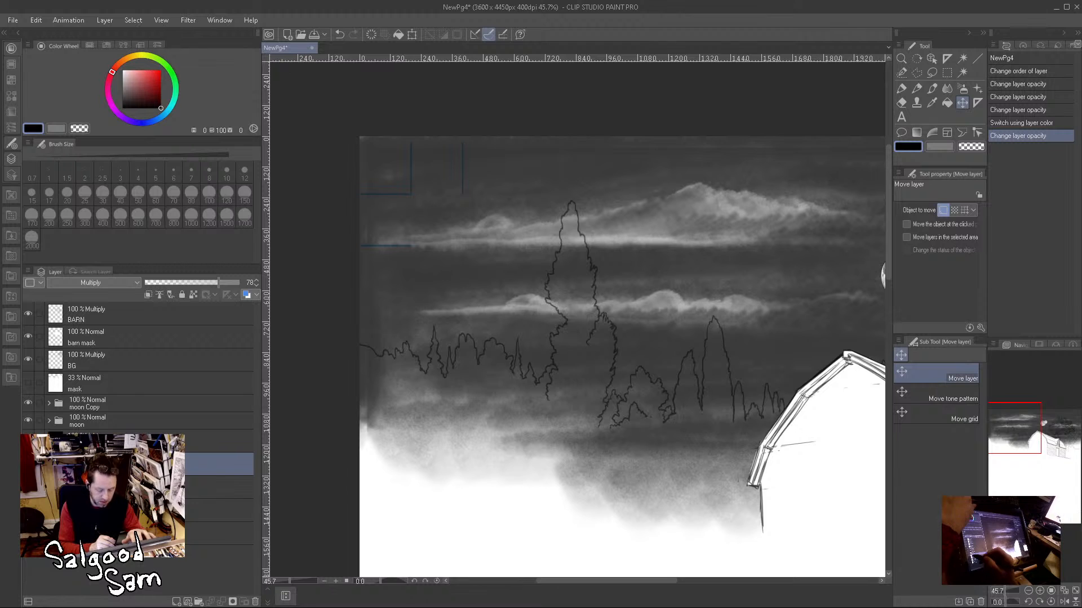
Step: Hide the moon folder, keeping moon Copy visible, and inspect the remaining moon up close
left_click(26, 421)
left_click_drag(690, 330, 415, 374)
left_click_drag(654, 305, 732, 324)
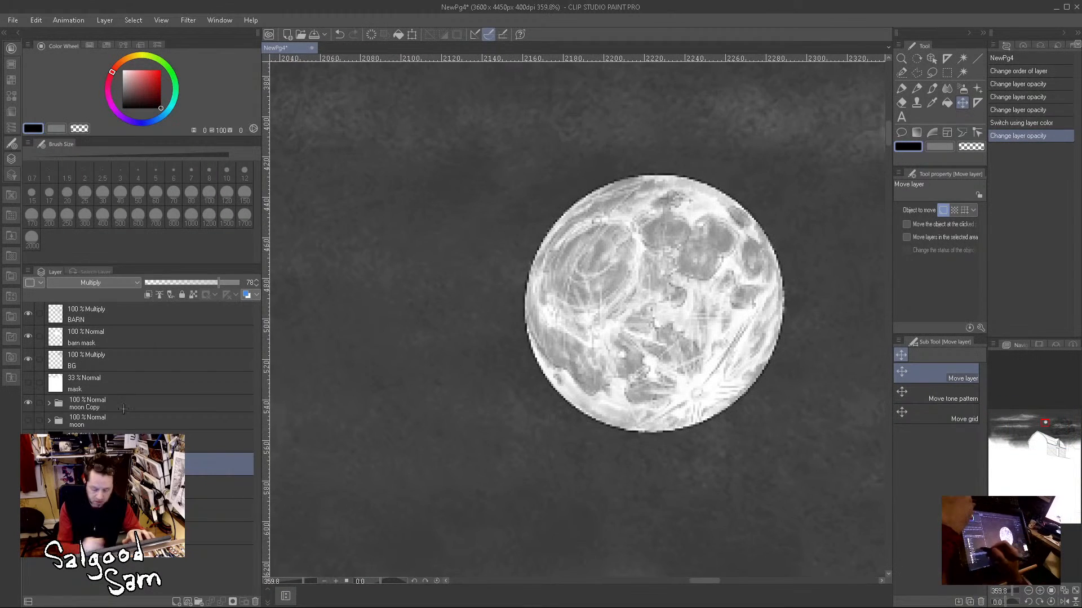
Step: Toggle the visibility of the moon and moon Copy folders to compare the two moons, leaving only moon Copy shown
left_click(27, 421)
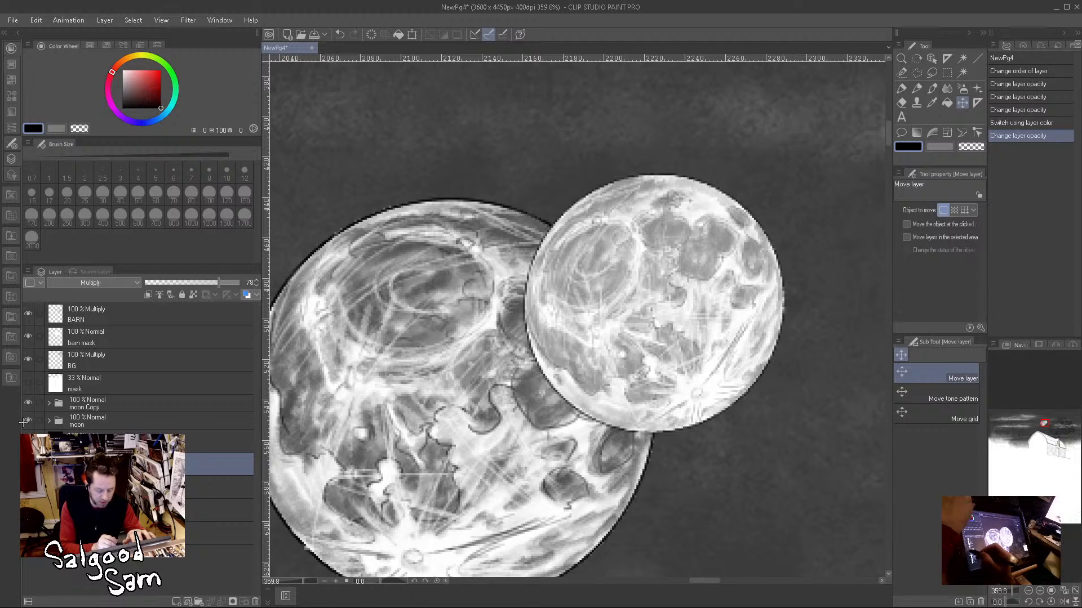
left_click(26, 422)
left_click(27, 403)
left_click(27, 404)
Step: Examine the night sky around the moon, clouds, tree outlines and barn roof without the rough sketch
left_click_drag(691, 360, 625, 388)
left_click_drag(553, 442, 492, 447)
left_click_drag(683, 406, 865, 380)
left_click_drag(531, 453, 649, 446)
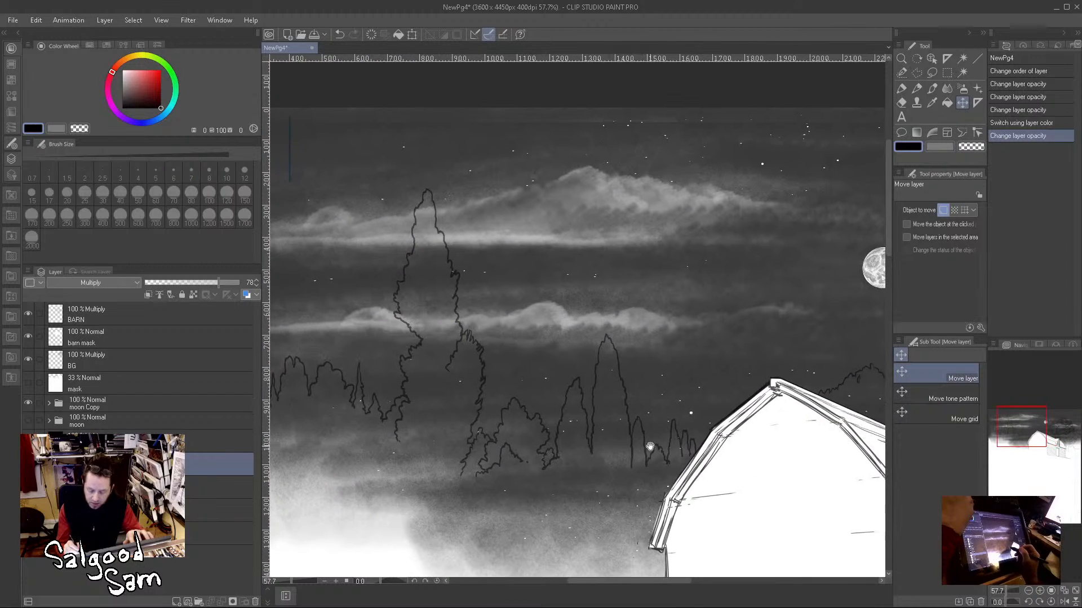
scroll(648, 446, "down", 2)
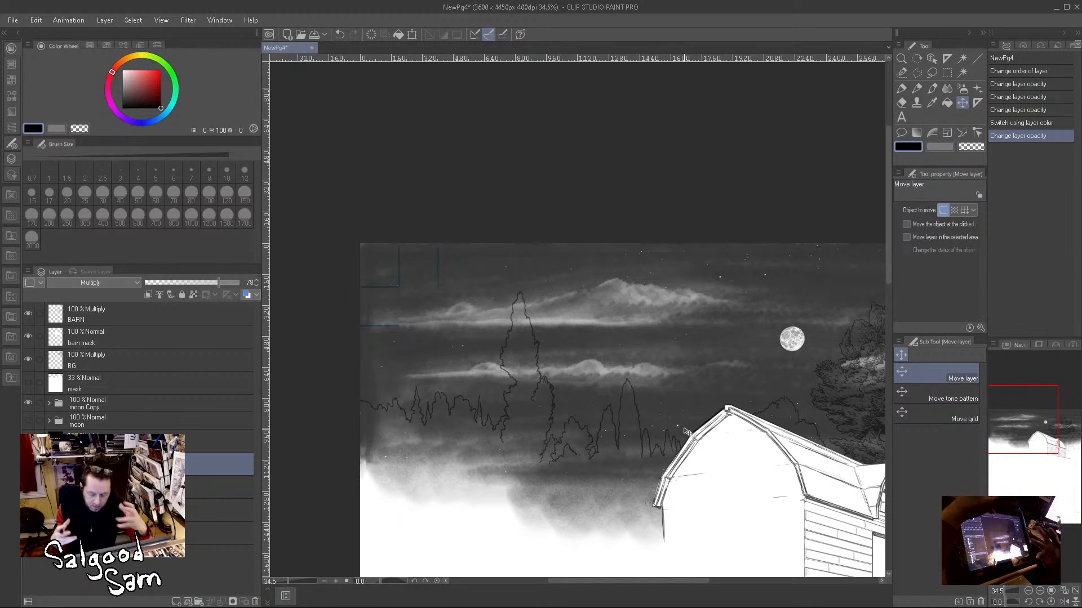
left_click_drag(715, 270, 701, 349)
left_click_drag(706, 411, 665, 263)
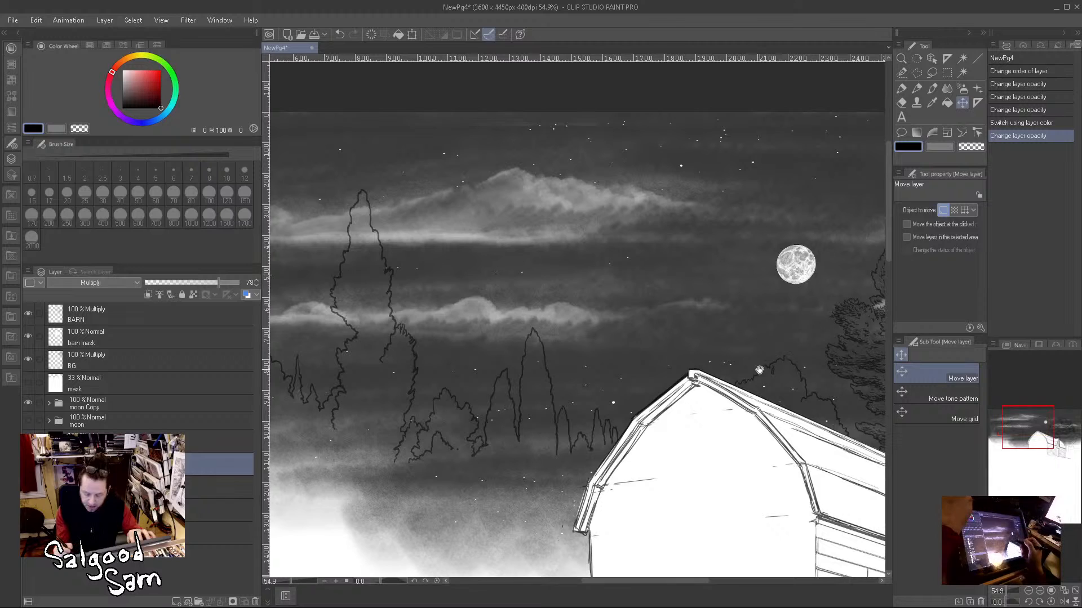
left_click_drag(760, 379, 827, 375)
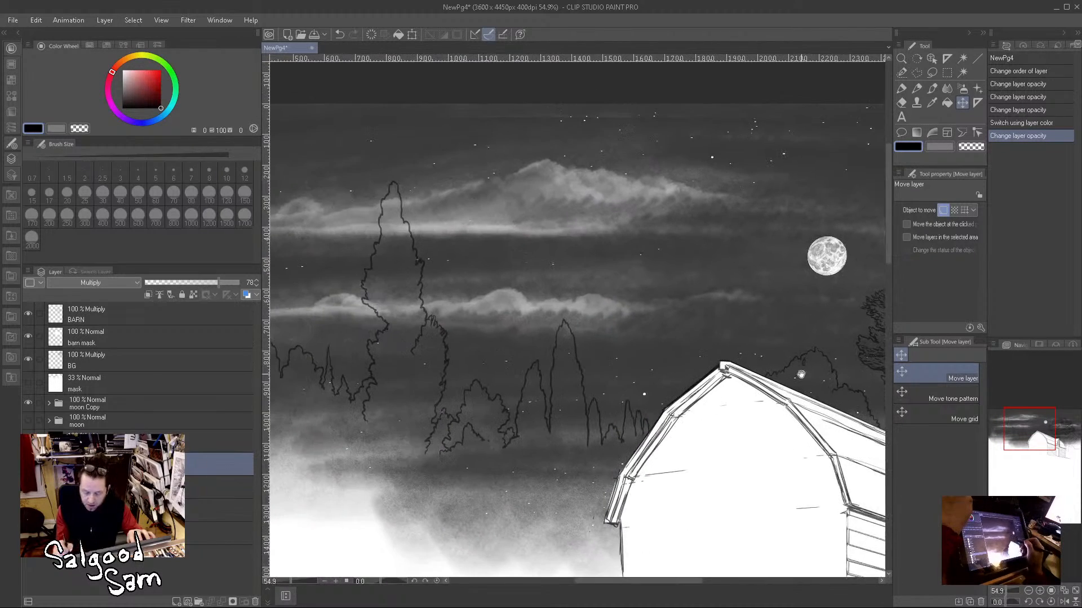
scroll(586, 432, "down", 2)
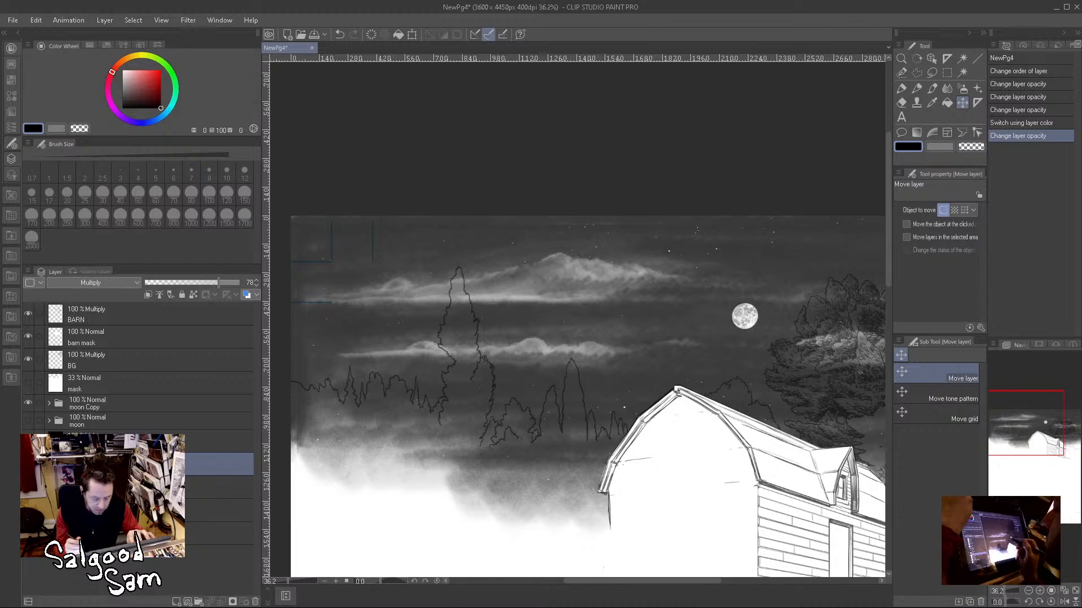
left_click_drag(599, 440, 591, 309)
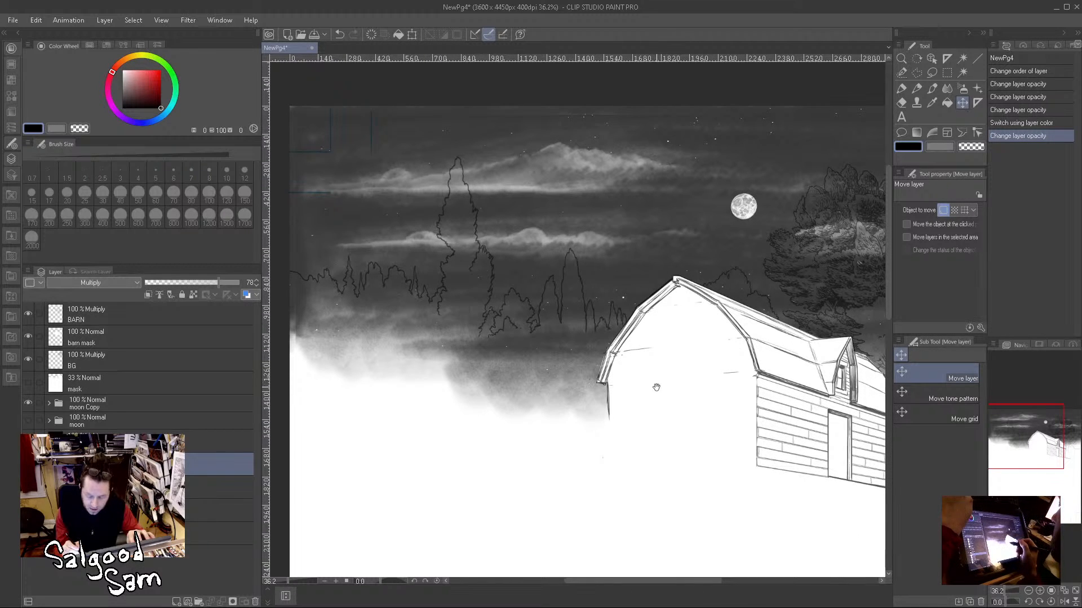
mouse_move(769, 346)
left_mouse_down()
mouse_move(663, 377)
mouse_move(768, 357)
left_mouse_up()
Step: Show the rough sketch layer and the mask layer again, checking the large moon against the sketch but leaving it hidden
left_click(27, 431)
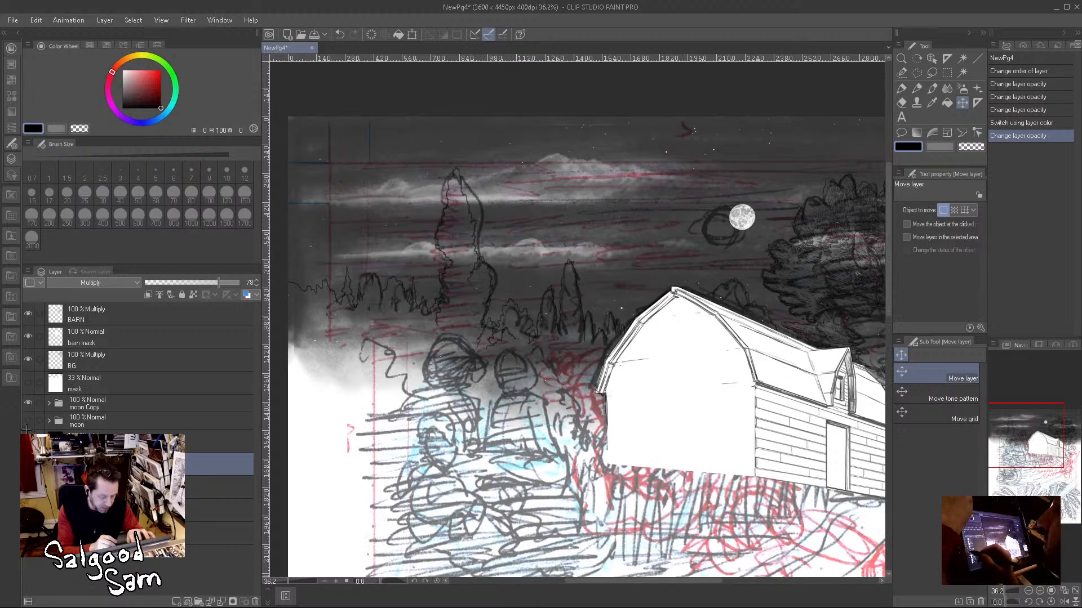
left_click(27, 419)
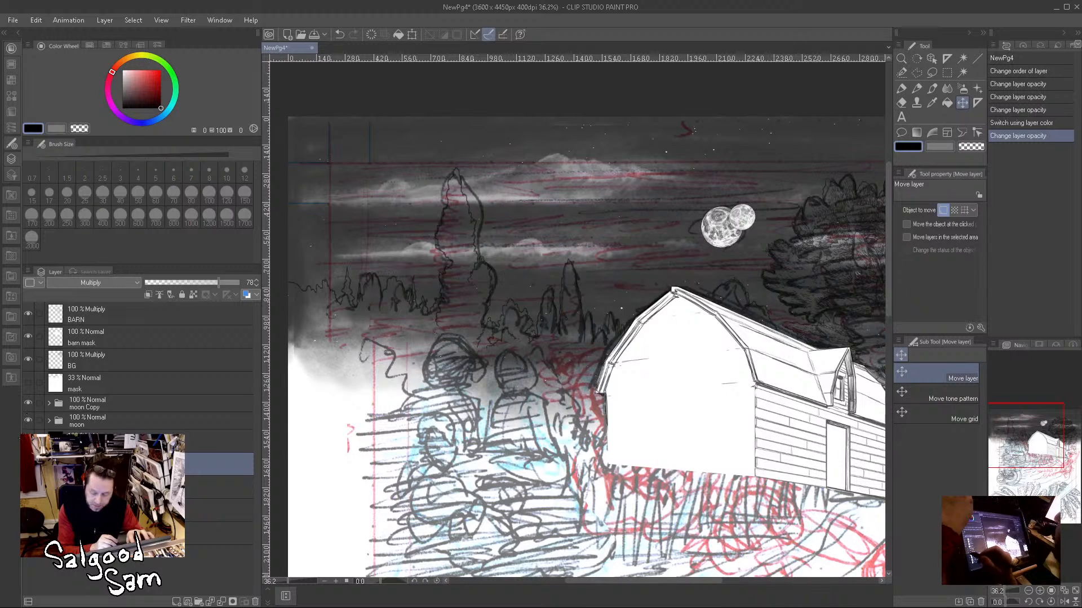
left_click(26, 420)
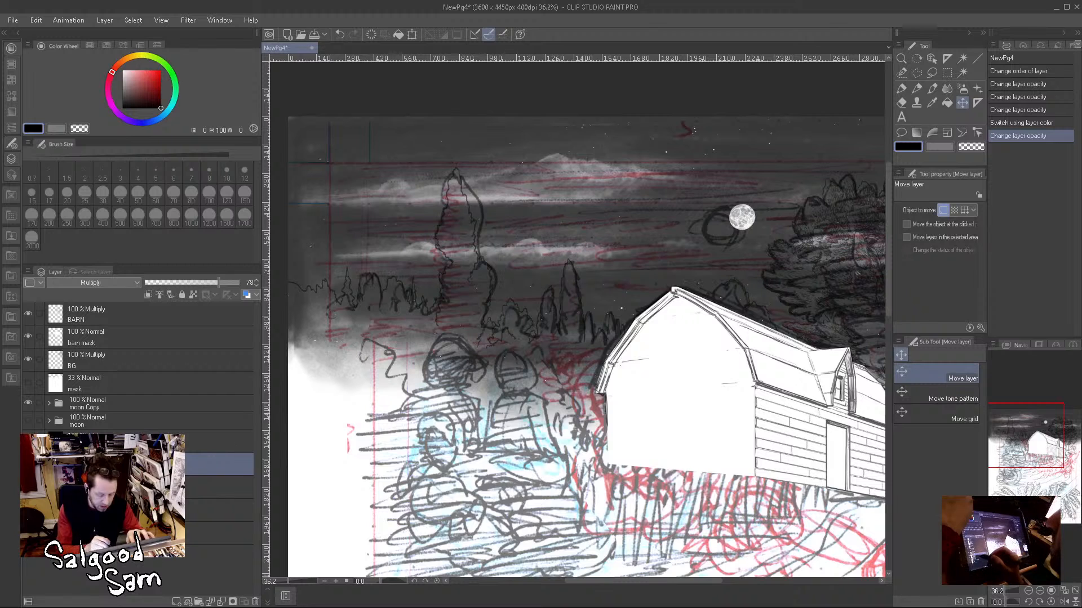
left_click(27, 383)
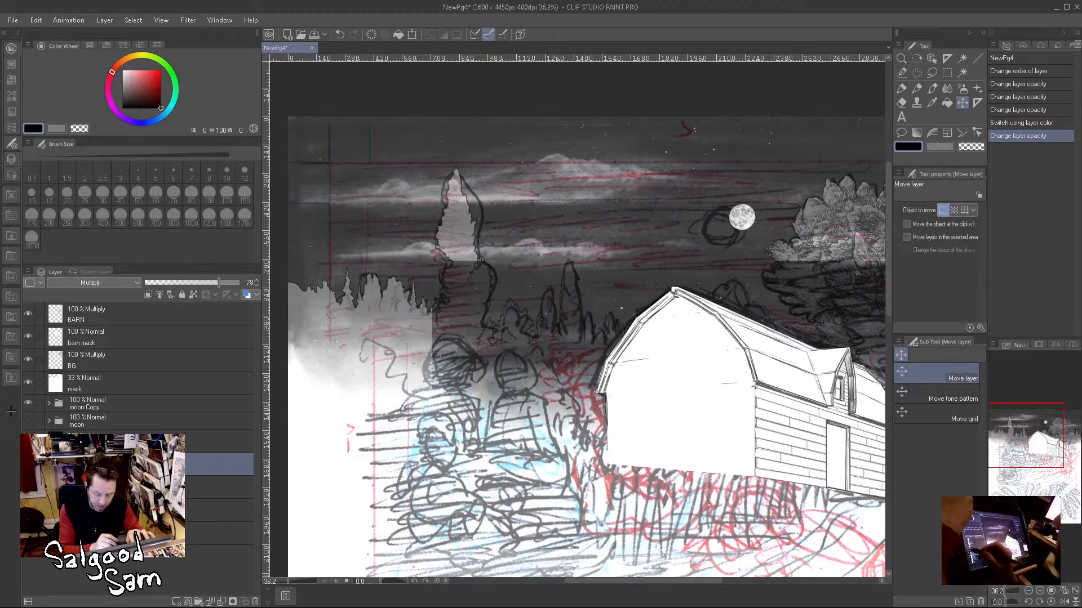
Step: Add a new raster layer above BARN and set the barn mask layer's opacity to 19%
left_click(115, 319)
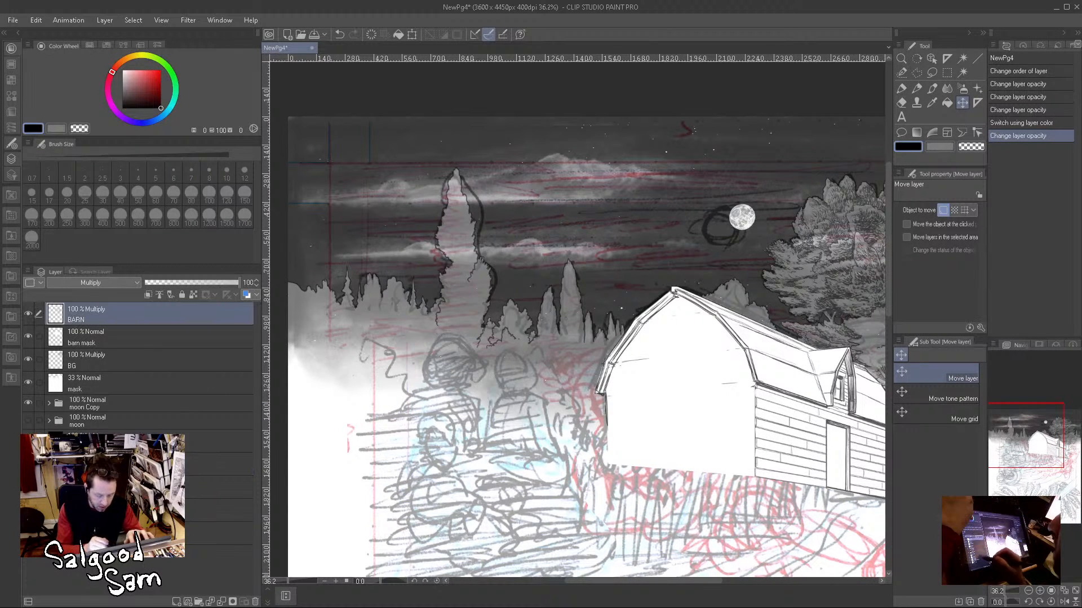
left_click(176, 601)
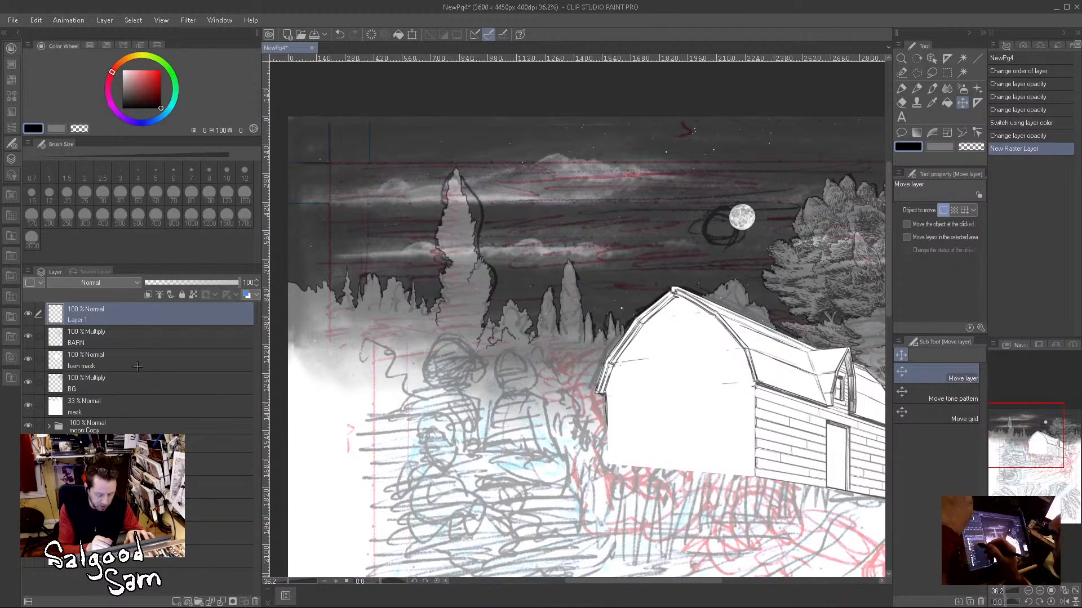
left_click(141, 365)
left_click(190, 282)
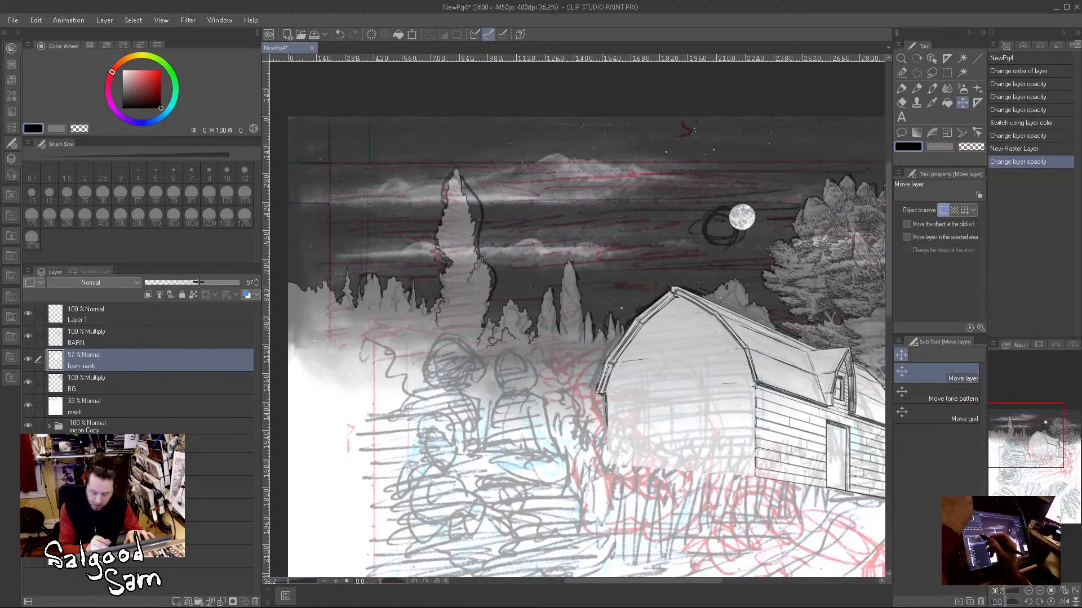
left_click_drag(190, 282, 163, 282)
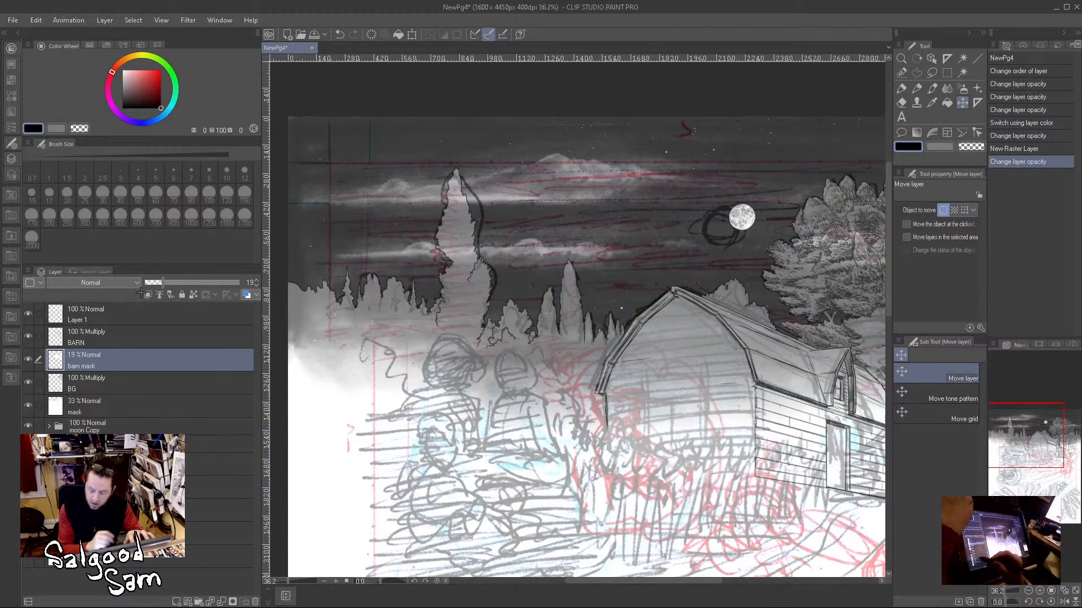
left_click_drag(679, 423, 604, 423)
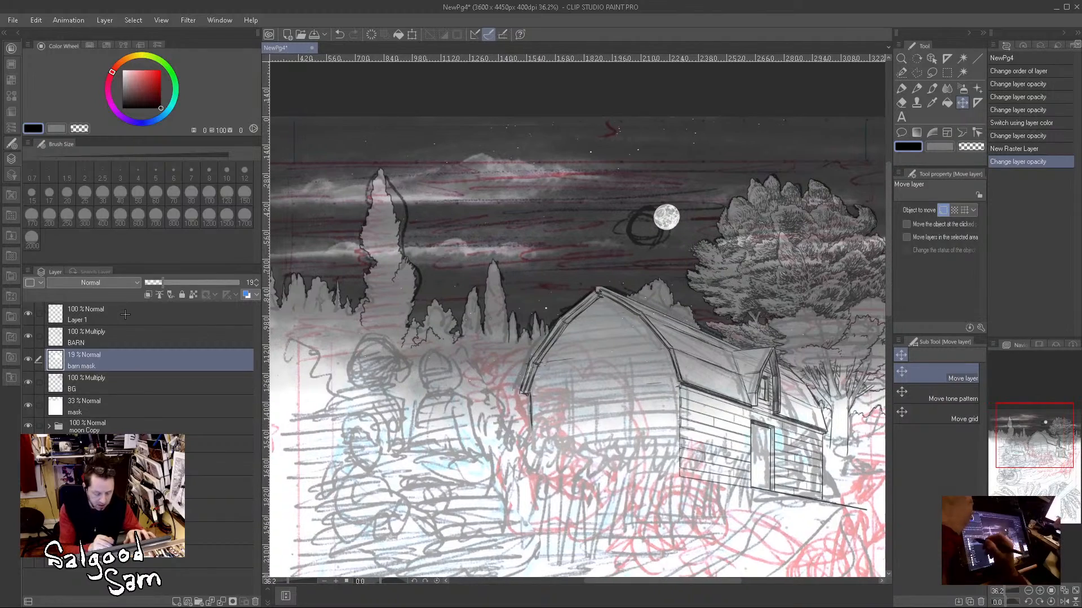
Step: Set the opacity of the mask layer below BG to 49%
left_click(158, 314)
left_click_drag(465, 449, 578, 436)
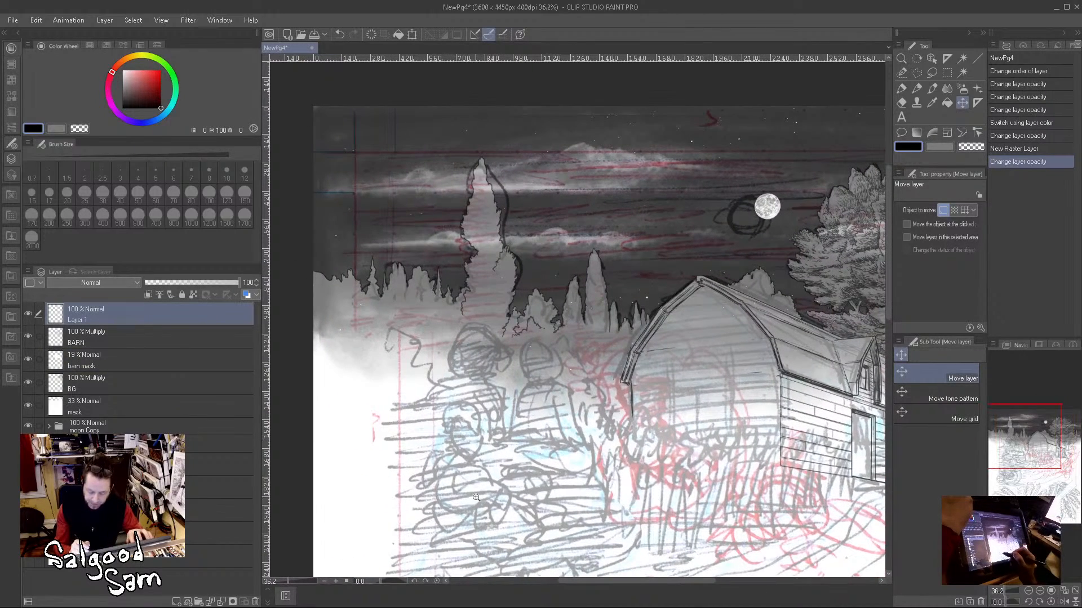
left_click_drag(469, 433, 491, 443)
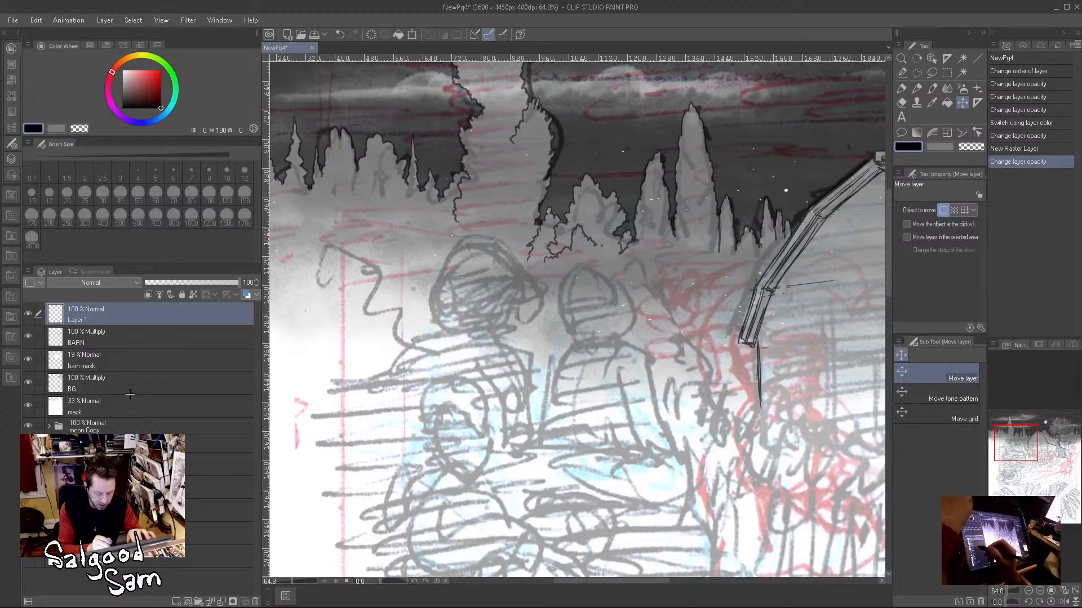
left_click(130, 407)
left_click(188, 282)
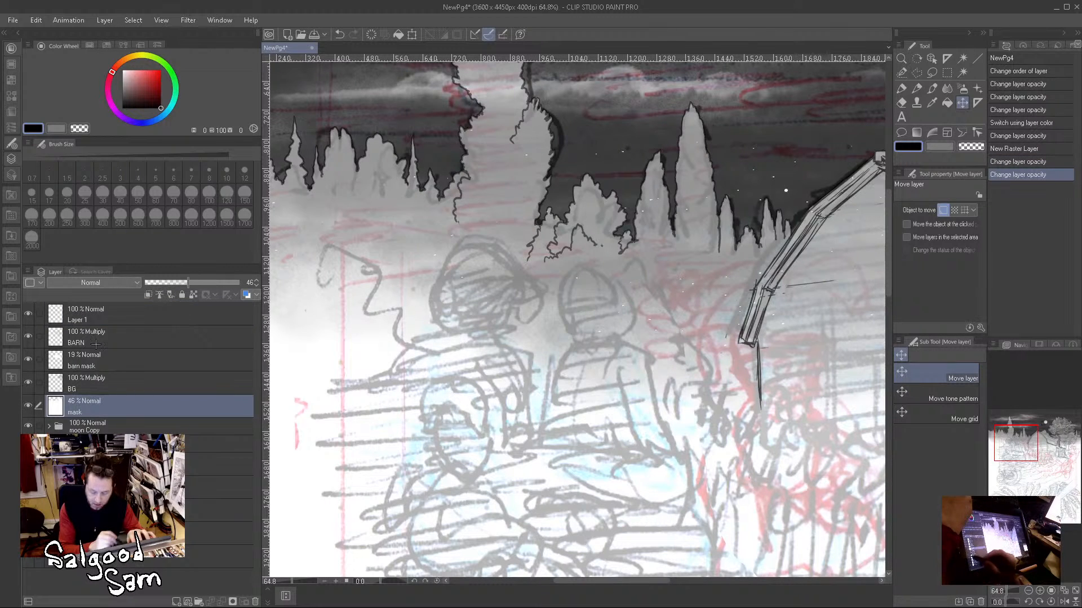
left_click_drag(201, 283, 191, 282)
Step: Turn on layer colour for the rough sketch layer and change that colour to orange
left_click(130, 511)
left_click(246, 294)
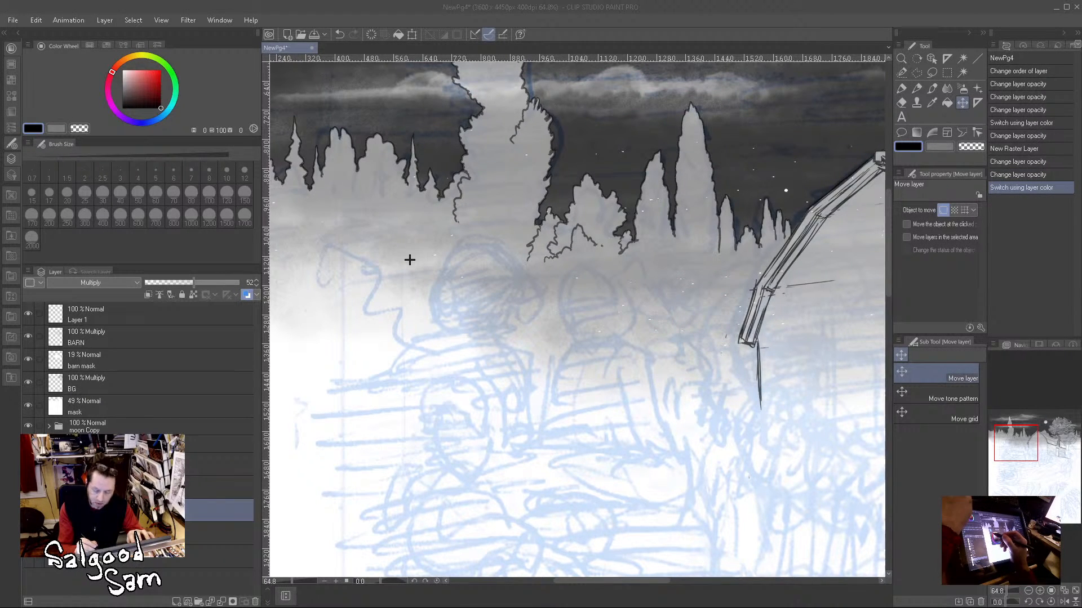
left_click(649, 212)
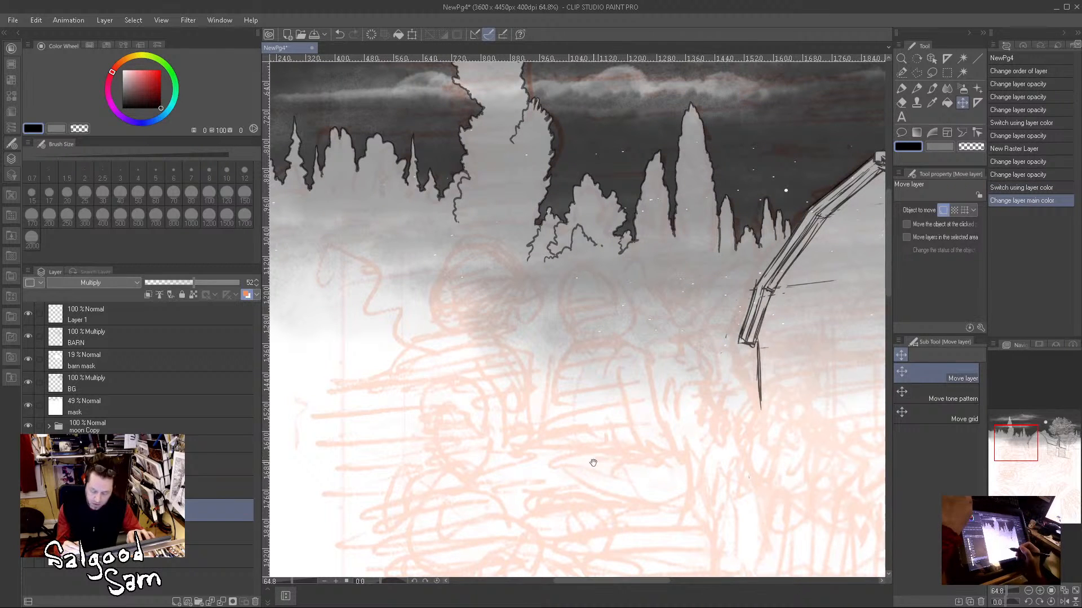
Step: Rename the new top raster layer as MG
left_click_drag(591, 450, 604, 276)
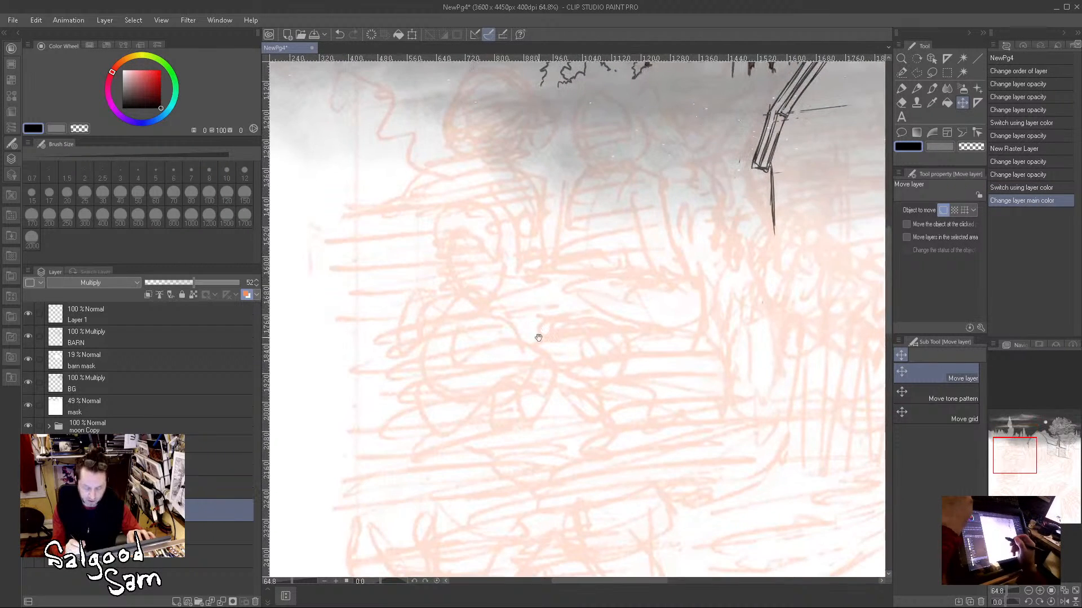
left_click(107, 319)
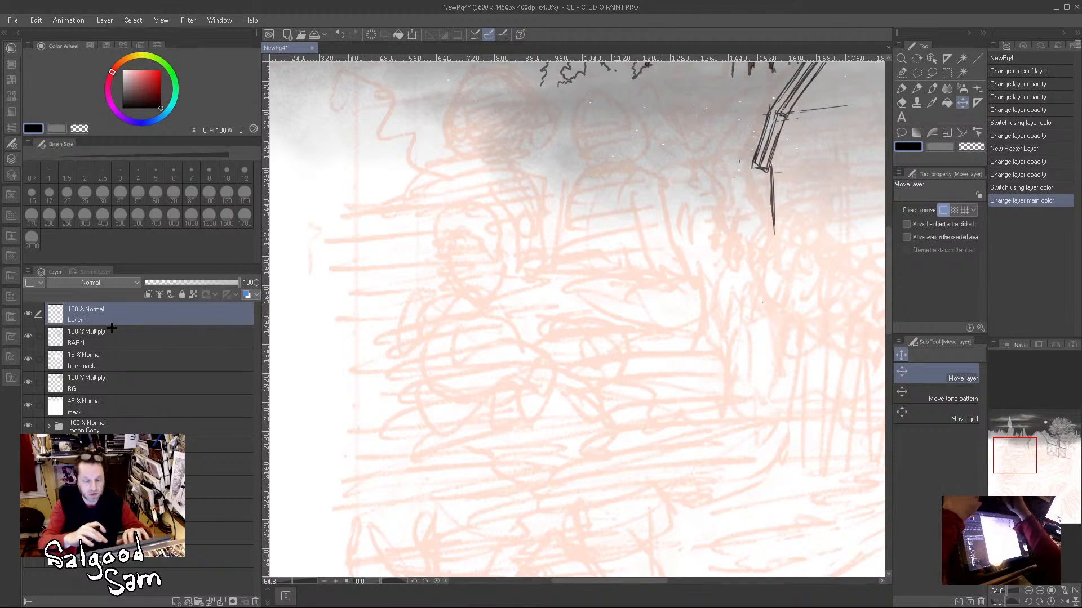
type("MG")
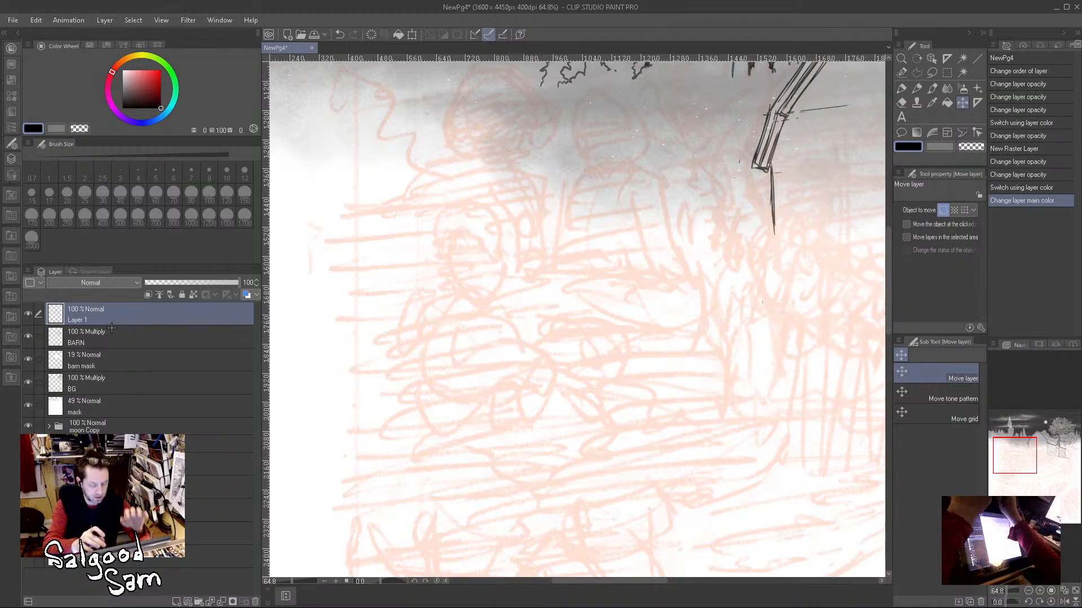
key("Return")
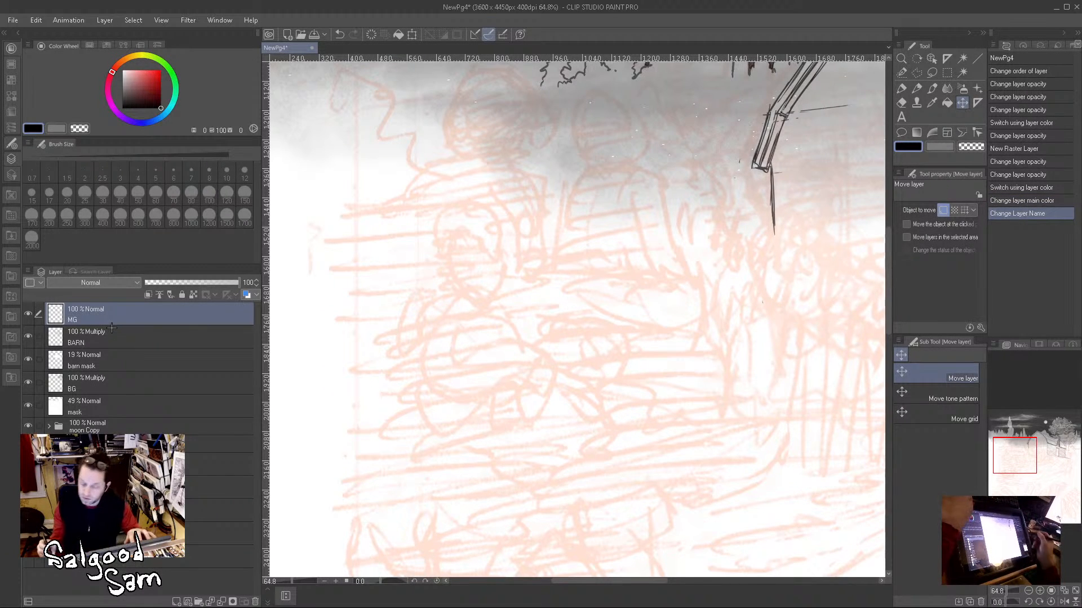
Step: Sketch the seated figure's rounded head outline on the MG layer with the Mechanical pencil at size 6
left_click(917, 89)
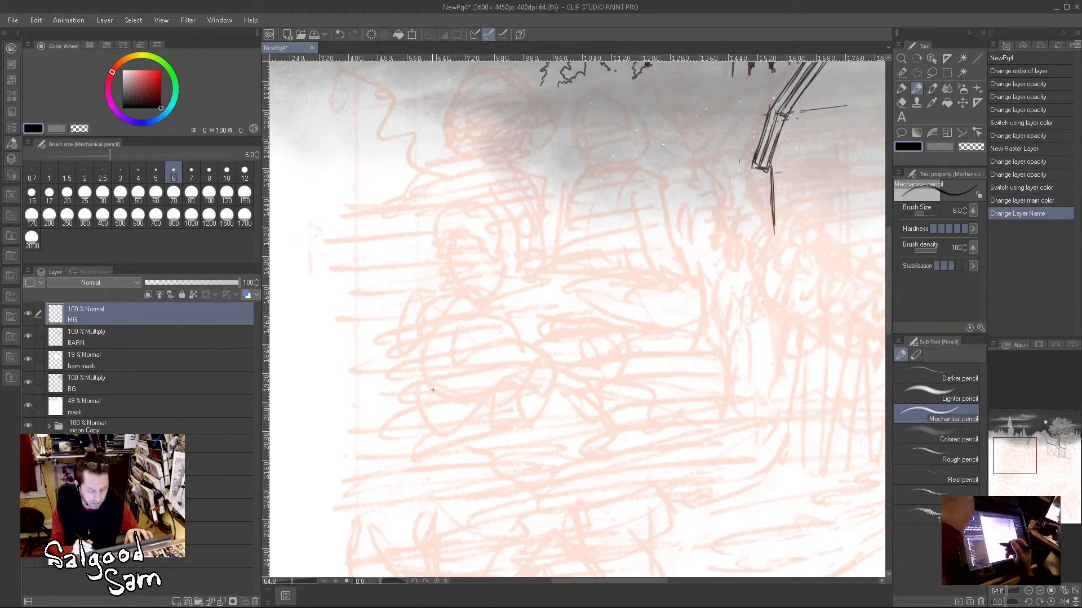
scroll(481, 251, "up", 5)
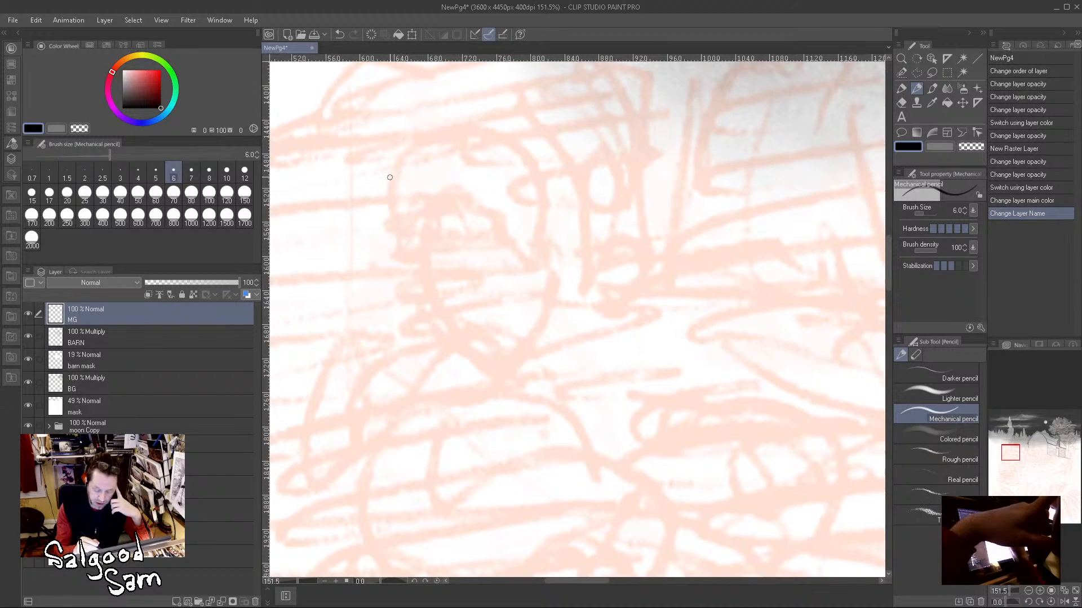
left_click_drag(386, 183, 396, 274)
mouse_move(410, 146)
left_mouse_down()
mouse_move(384, 179)
mouse_move(505, 148)
mouse_move(554, 197)
left_mouse_up()
mouse_move(499, 143)
left_mouse_down()
mouse_move(391, 246)
mouse_move(431, 330)
left_mouse_up()
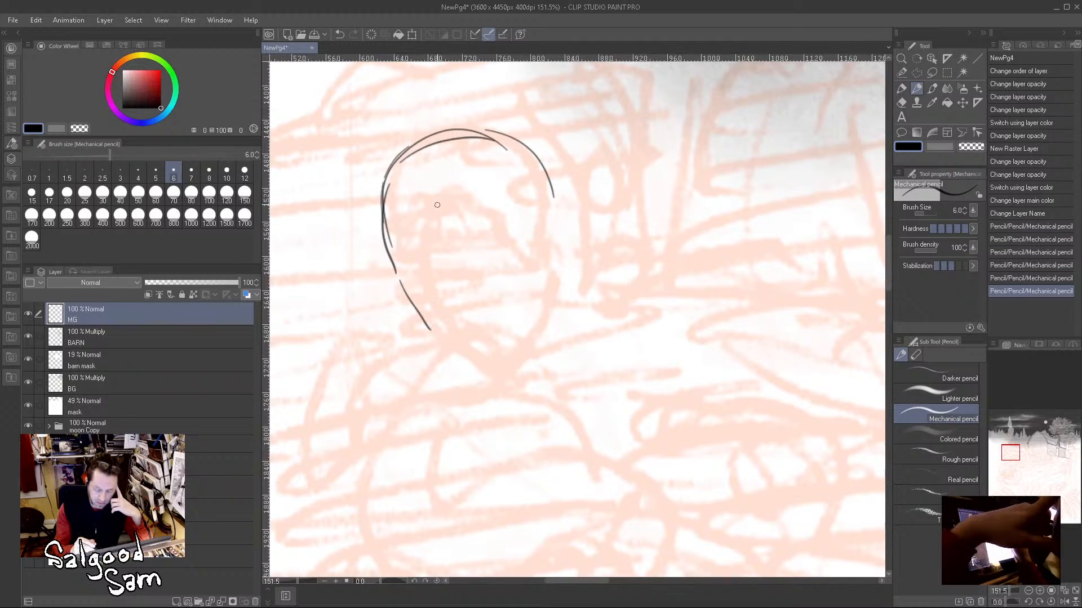
Step: Draw the figure's ear, the curved line across the brow and the jaw below it
mouse_move(396, 265)
left_mouse_down()
mouse_move(434, 276)
mouse_move(527, 251)
left_mouse_up()
left_click_drag(565, 213, 502, 274)
mouse_move(401, 257)
left_mouse_down()
mouse_move(389, 243)
mouse_move(416, 298)
mouse_move(429, 277)
mouse_move(435, 302)
mouse_move(479, 336)
left_mouse_up()
left_click_drag(542, 256, 517, 331)
left_click_drag(552, 238, 494, 347)
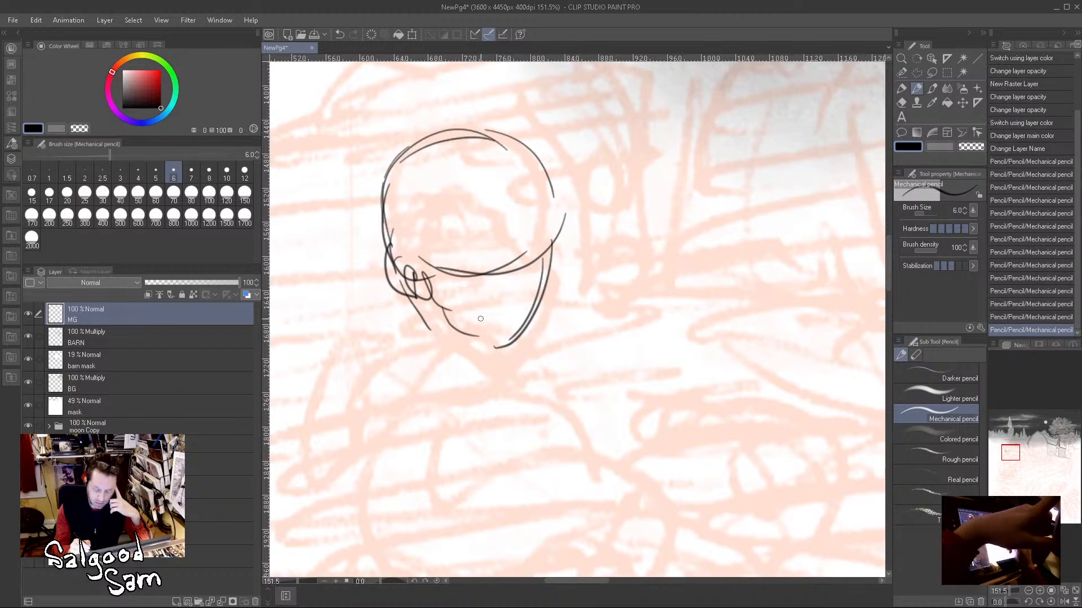
Step: Add the brim line across the forehead, the nose and mouth marks, and the neck line behind the jaw
left_click_drag(511, 244, 557, 229)
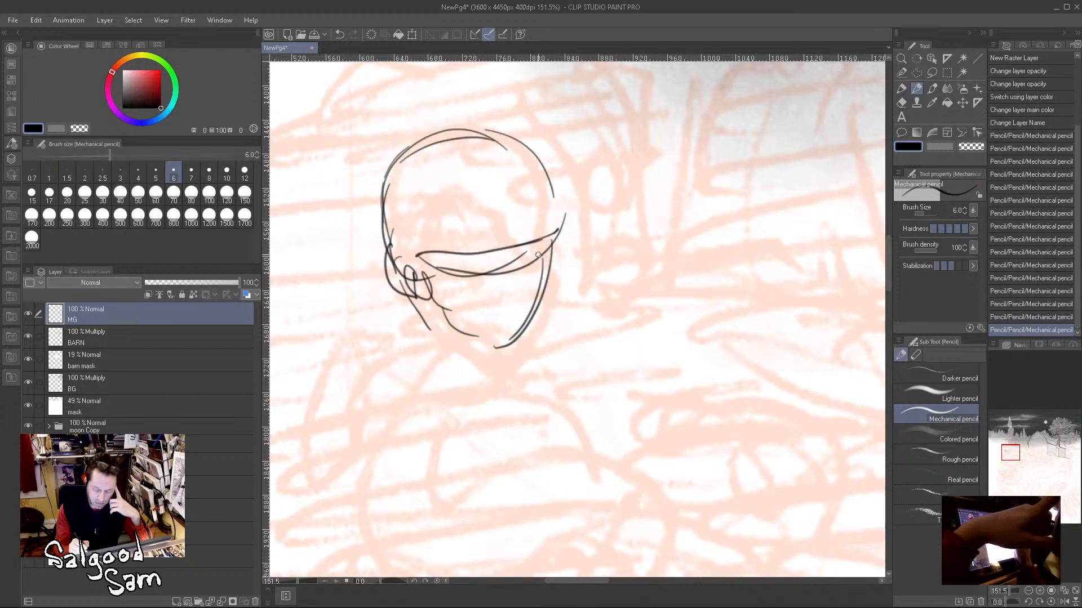
mouse_move(510, 254)
left_mouse_down()
mouse_move(509, 287)
mouse_move(525, 298)
mouse_move(514, 311)
left_mouse_up()
left_click_drag(409, 307, 445, 354)
left_click_drag(436, 348, 461, 371)
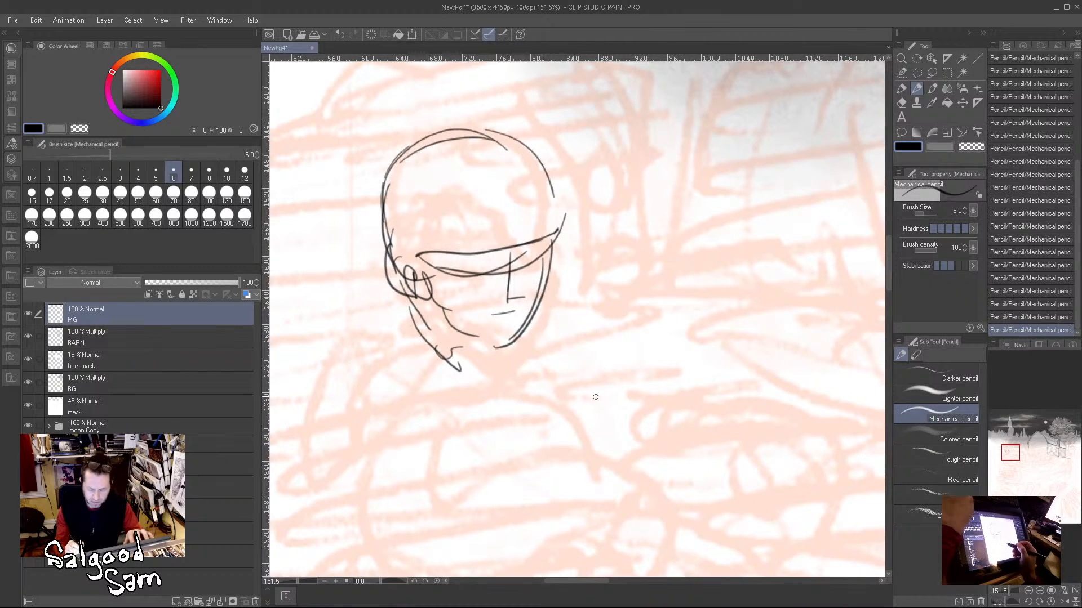
Step: Sketch the figure's shoulders and the start of the upper arm and back below the head
scroll(602, 397, "down", 4)
left_click_drag(611, 413, 571, 317)
left_click_drag(463, 257, 416, 302)
mouse_move(459, 261)
left_mouse_down()
mouse_move(420, 291)
mouse_move(402, 326)
left_mouse_up()
left_click_drag(527, 264, 544, 294)
left_click_drag(415, 289, 417, 372)
left_click_drag(421, 323, 443, 387)
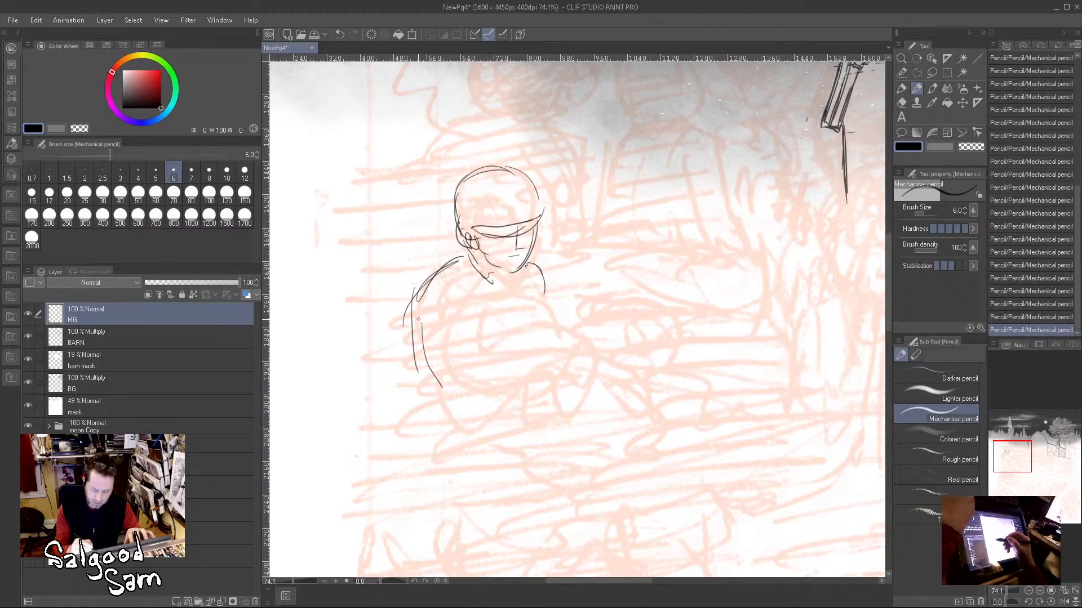
Step: Sketch the arms wrapped around the raised knees, including the forearm, hand and far shoulder
left_click_drag(443, 278, 446, 394)
left_click_drag(446, 356, 566, 343)
mouse_move(477, 393)
left_mouse_down()
mouse_move(566, 359)
mouse_move(567, 346)
mouse_move(549, 335)
mouse_move(581, 358)
mouse_move(552, 374)
mouse_move(595, 335)
mouse_move(584, 372)
left_mouse_up()
left_click_drag(593, 332, 608, 361)
mouse_move(472, 350)
left_mouse_down()
mouse_move(511, 293)
mouse_move(522, 293)
mouse_move(539, 334)
left_mouse_up()
mouse_move(531, 289)
left_mouse_down()
mouse_move(574, 309)
mouse_move(561, 294)
mouse_move(570, 346)
left_mouse_up()
left_click_drag(460, 358, 485, 300)
Step: Draw the curve of the lower back, the seat and the first leg lines below the forearm
mouse_move(414, 306)
left_mouse_down()
mouse_move(416, 427)
mouse_move(421, 439)
mouse_move(437, 457)
left_mouse_up()
mouse_move(404, 369)
left_mouse_down()
mouse_move(439, 453)
mouse_move(450, 428)
mouse_move(494, 436)
mouse_move(477, 453)
mouse_move(511, 441)
left_mouse_up()
mouse_move(497, 326)
left_mouse_down()
mouse_move(498, 369)
mouse_move(539, 454)
mouse_move(544, 404)
left_mouse_up()
left_click_drag(545, 379, 555, 453)
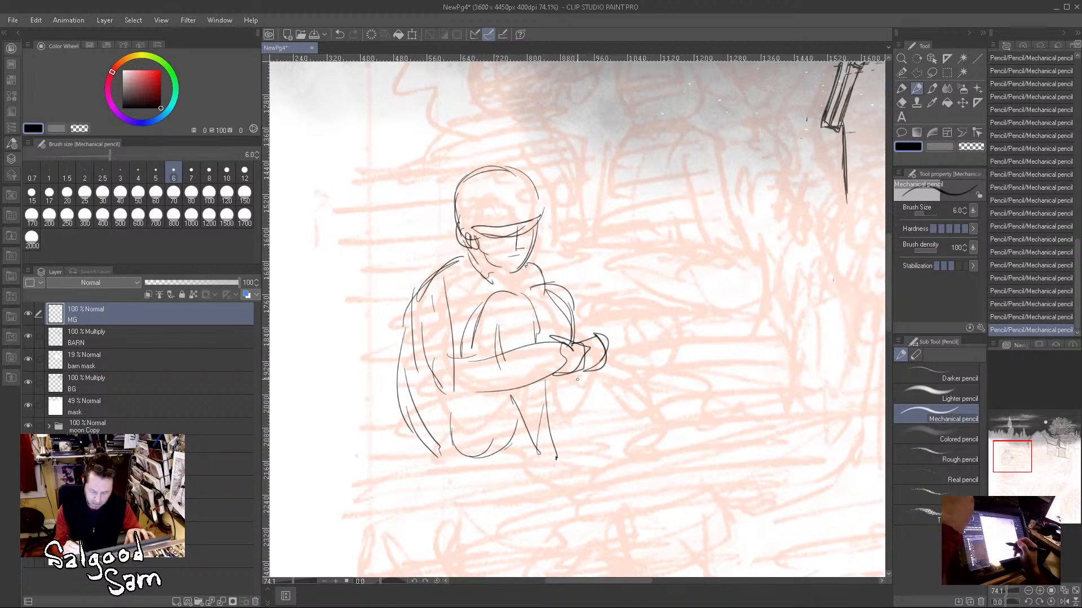
Step: Draw the shins below the clasped hands and the feet along the ground
left_click_drag(570, 362, 570, 461)
mouse_move(507, 398)
left_mouse_down()
mouse_move(526, 440)
mouse_move(502, 459)
left_mouse_up()
left_click_drag(547, 394, 557, 453)
left_click_drag(486, 454, 557, 466)
mouse_move(577, 372)
left_mouse_down()
mouse_move(597, 443)
mouse_move(523, 453)
left_mouse_up()
left_click_drag(528, 447, 506, 451)
Step: Refine the knee contour, the near shin and the underside of the thigh with additional pencil strokes
left_click_drag(489, 313, 483, 346)
left_click_drag(487, 341, 492, 351)
mouse_move(495, 395)
left_mouse_down()
mouse_move(497, 460)
mouse_move(527, 464)
left_mouse_up()
left_click_drag(448, 395, 445, 450)
mouse_move(444, 444)
left_mouse_down()
mouse_move(502, 464)
mouse_move(490, 462)
left_mouse_up()
left_click_drag(487, 449, 507, 457)
left_click_drag(477, 309, 462, 345)
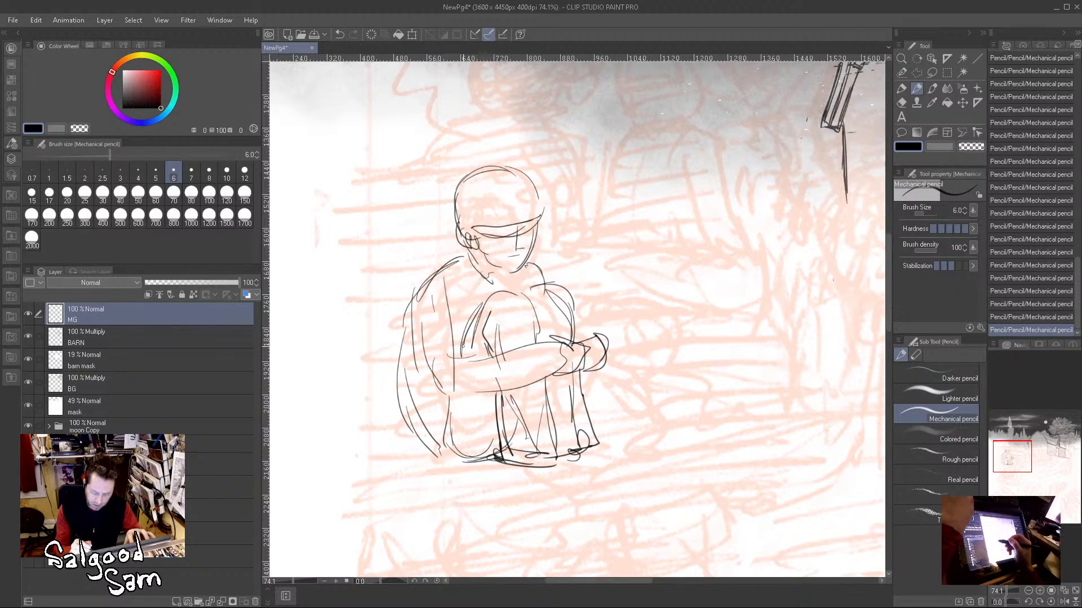
Step: Strengthen the near sleeve and forearm contours and add fold lines at the upper arm and collar
mouse_move(455, 286)
left_mouse_down()
mouse_move(470, 370)
mouse_move(540, 341)
mouse_move(545, 382)
left_mouse_up()
mouse_move(437, 397)
left_mouse_down()
mouse_move(493, 390)
mouse_move(556, 369)
left_mouse_up()
left_click_drag(476, 405, 544, 362)
left_click_drag(448, 290, 461, 351)
mouse_move(429, 289)
left_mouse_down()
mouse_move(421, 358)
mouse_move(441, 387)
left_mouse_up()
left_click_drag(470, 282, 454, 326)
left_click_drag(465, 262, 491, 300)
Step: Reinforce the outer back line and add cloth lines at the lower back and hip
left_click_drag(411, 298, 397, 400)
mouse_move(403, 344)
left_mouse_down()
mouse_move(432, 383)
mouse_move(395, 427)
mouse_move(444, 433)
mouse_move(428, 446)
left_mouse_up()
left_click_drag(444, 415, 434, 459)
left_click_drag(443, 428, 438, 439)
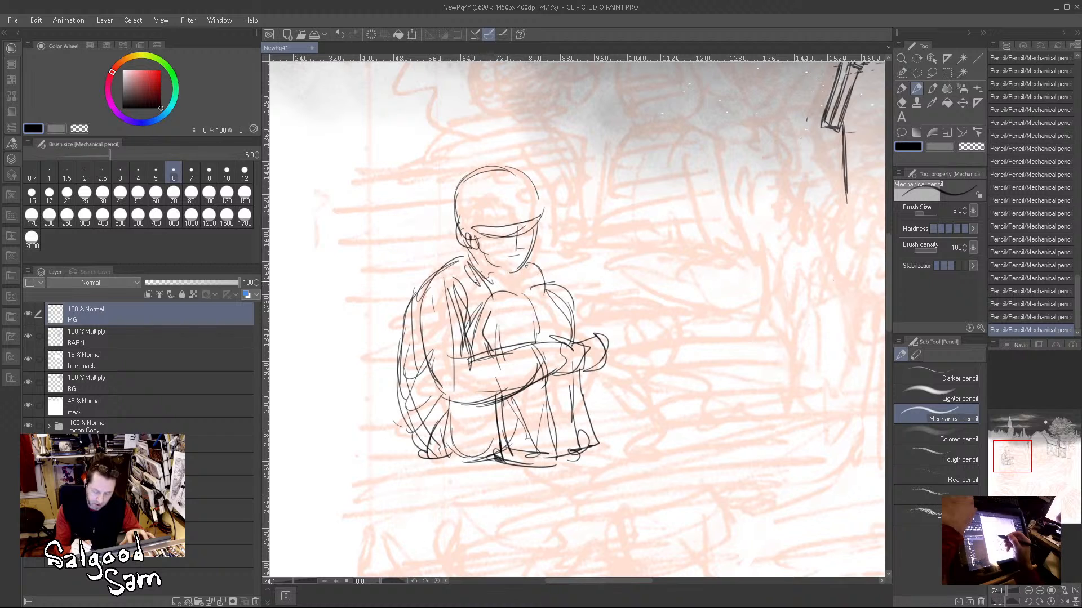
Step: Reinforce the seated figure's upper back and shoulder line and draw the shirt collar around the neck
left_click_drag(454, 260, 403, 310)
mouse_move(453, 257)
left_mouse_down()
mouse_move(423, 280)
mouse_move(505, 291)
left_mouse_up()
left_click_drag(506, 273, 491, 298)
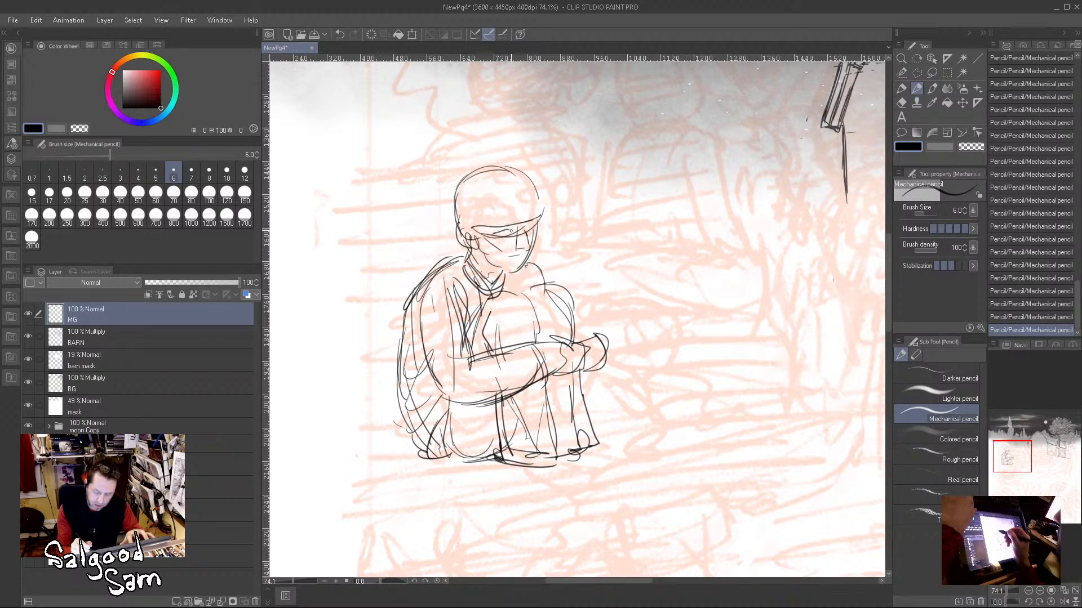
Step: Sketch the seated figure's hair around the head and down the nape, with a fringe across the forehead
mouse_move(456, 173)
left_mouse_down()
mouse_move(437, 227)
mouse_move(435, 248)
mouse_move(445, 249)
left_mouse_up()
mouse_move(452, 181)
left_mouse_down()
mouse_move(487, 165)
mouse_move(532, 180)
mouse_move(542, 202)
left_mouse_up()
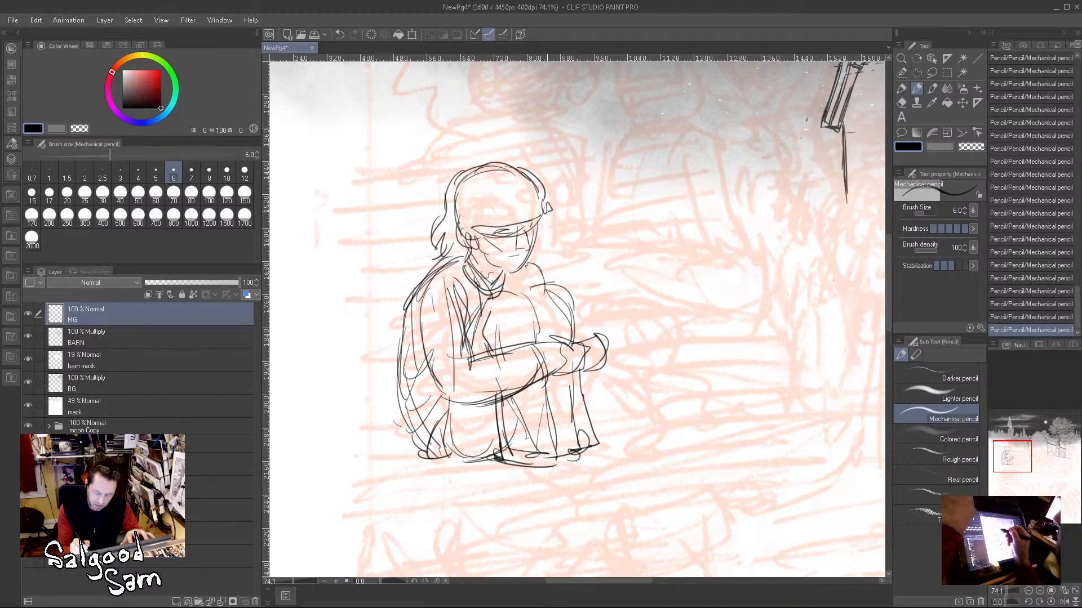
mouse_move(470, 196)
left_mouse_down()
mouse_move(469, 223)
mouse_move(541, 205)
mouse_move(543, 234)
left_mouse_up()
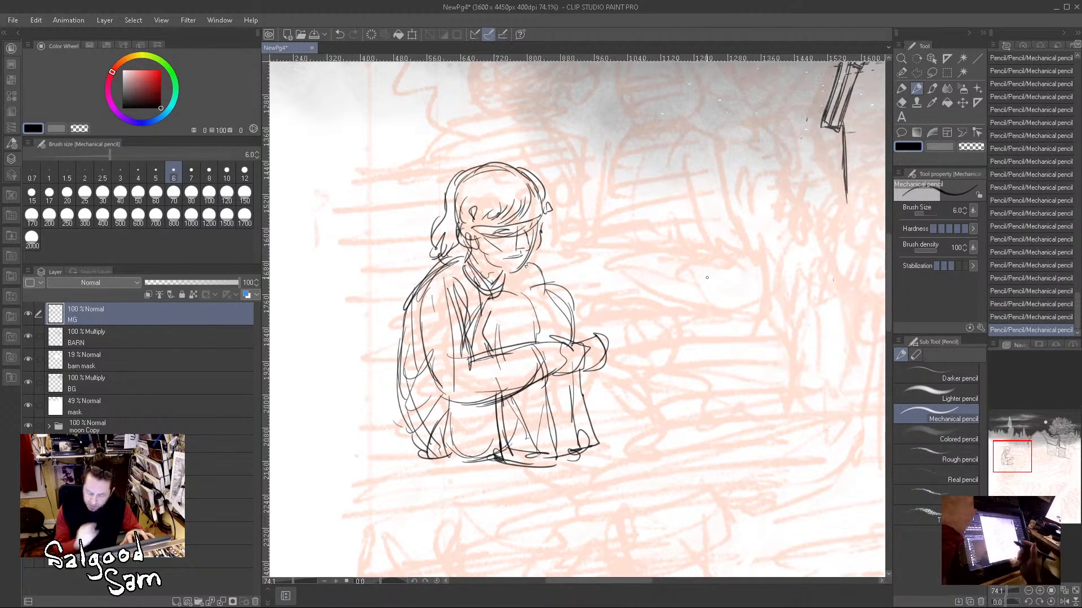
Step: Redraw the seated figure's lower legs with trouser cuffs and extend both feet forward as shoes
mouse_move(502, 457)
left_mouse_down()
mouse_move(539, 481)
mouse_move(598, 454)
mouse_move(625, 457)
left_mouse_up()
mouse_move(575, 413)
left_mouse_down()
mouse_move(608, 448)
mouse_move(561, 453)
mouse_move(561, 429)
mouse_move(494, 456)
left_mouse_up()
left_click_drag(549, 437, 508, 462)
left_click_drag(492, 410, 497, 464)
left_click_drag(542, 396, 548, 462)
mouse_move(556, 453)
left_mouse_down()
mouse_move(500, 465)
mouse_move(580, 492)
mouse_move(591, 475)
mouse_move(588, 488)
left_mouse_up()
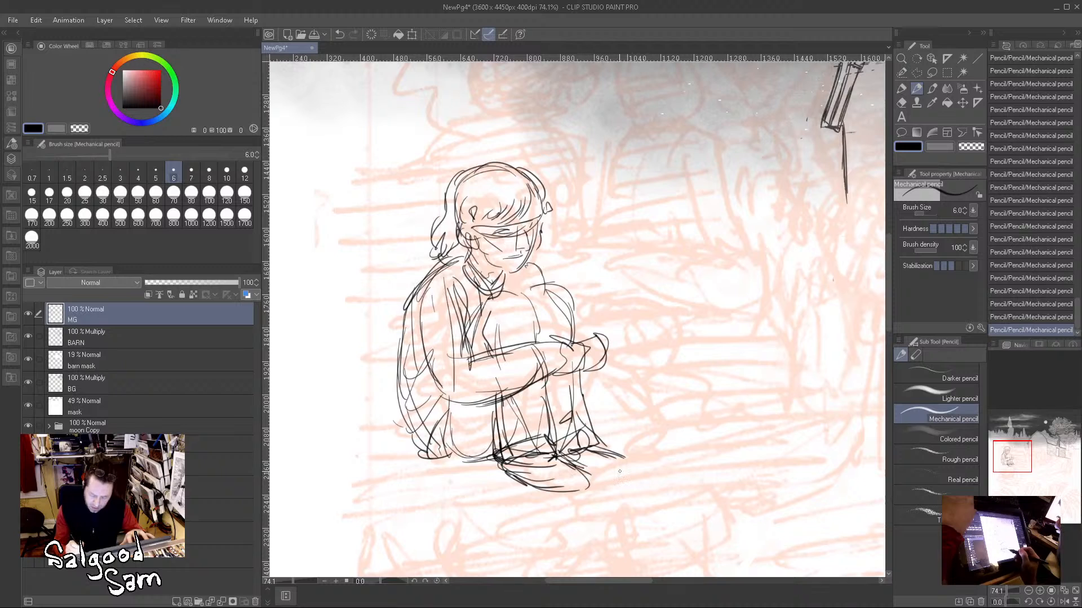
mouse_move(595, 449)
left_mouse_down()
mouse_move(635, 470)
mouse_move(596, 482)
left_mouse_up()
Step: Draw the wagon bed's two top edges meeting at a front corner just below the figure's shoes
left_click_drag(734, 489, 711, 494)
left_click_drag(752, 490, 678, 401)
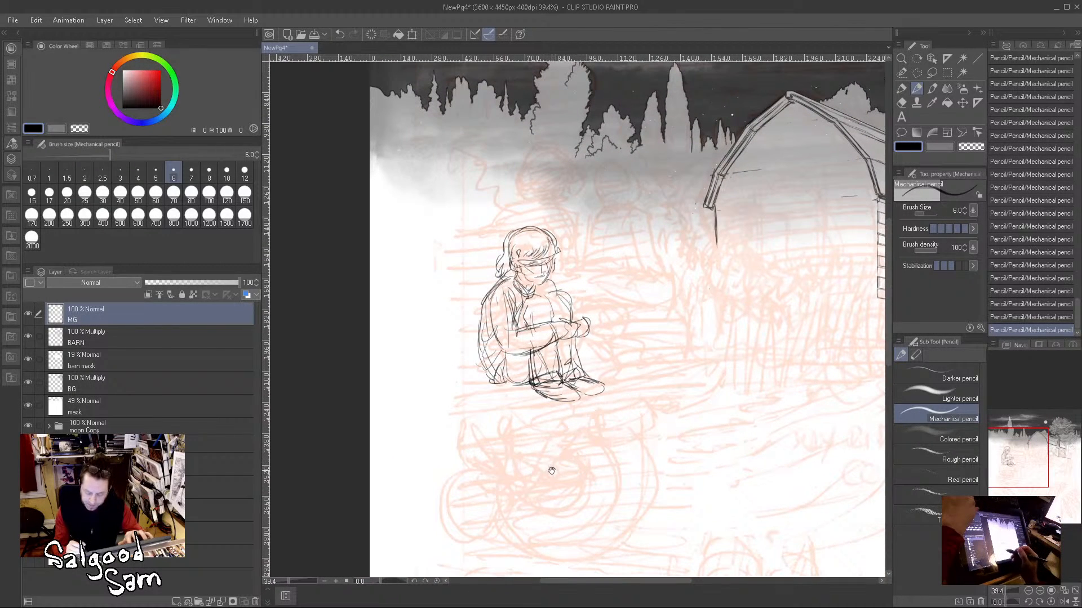
mouse_move(427, 393)
left_mouse_down()
mouse_move(569, 409)
mouse_move(662, 379)
left_mouse_up()
left_click_drag(573, 398, 711, 363)
left_click_drag(620, 385, 722, 361)
left_click_drag(578, 402, 717, 364)
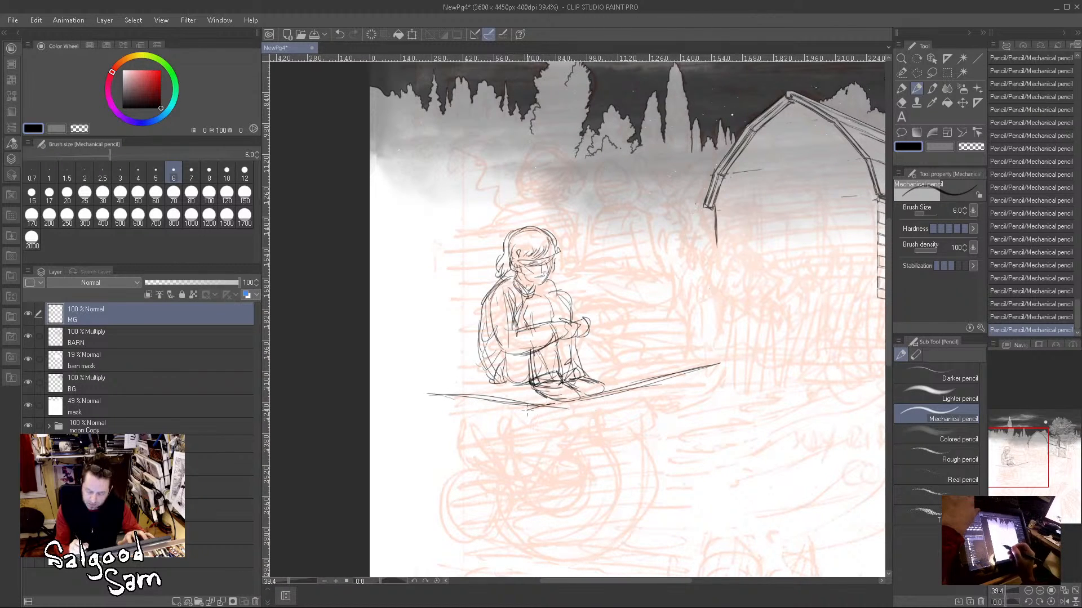
Step: Give the wagon bed thickness with parallel lower edges, a corner line, a closed end and a back edge
left_click_drag(542, 419, 718, 368)
left_click_drag(533, 406, 534, 422)
mouse_move(405, 403)
left_mouse_down()
mouse_move(538, 422)
mouse_move(507, 402)
mouse_move(540, 425)
mouse_move(720, 381)
left_mouse_up()
left_click_drag(541, 424, 716, 376)
left_click_drag(648, 359, 720, 360)
left_click_drag(627, 357, 718, 359)
Step: Block in the low bench behind the seated figure with upright end lines, a top edge and a base line
left_click_drag(684, 313, 683, 360)
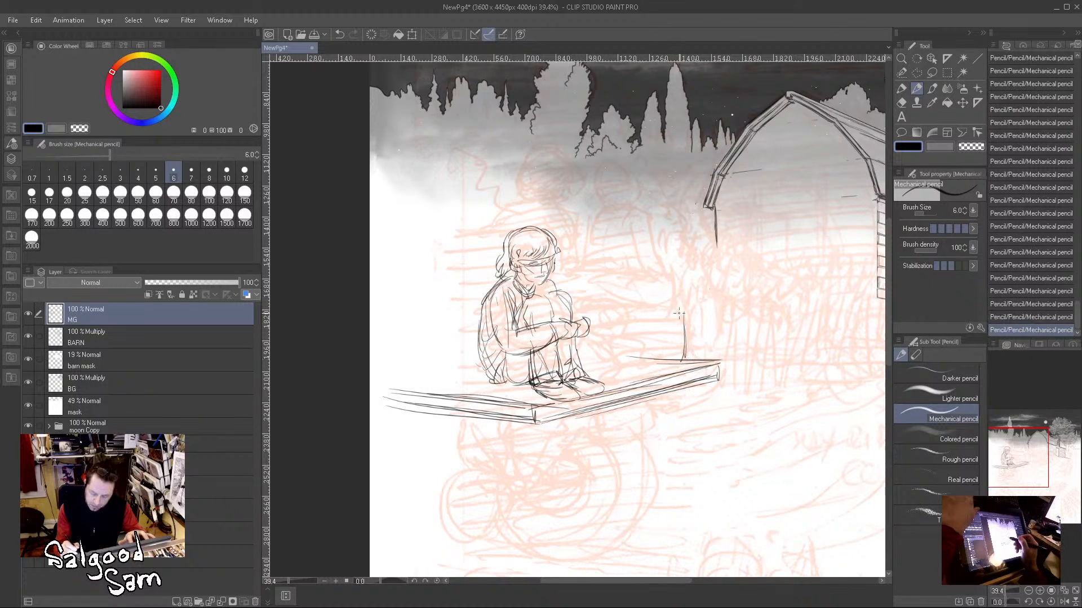
mouse_move(599, 306)
left_mouse_down()
mouse_move(688, 306)
mouse_move(614, 369)
left_mouse_up()
mouse_move(575, 311)
left_mouse_down()
mouse_move(624, 307)
mouse_move(619, 360)
left_mouse_up()
left_click_drag(446, 375, 483, 373)
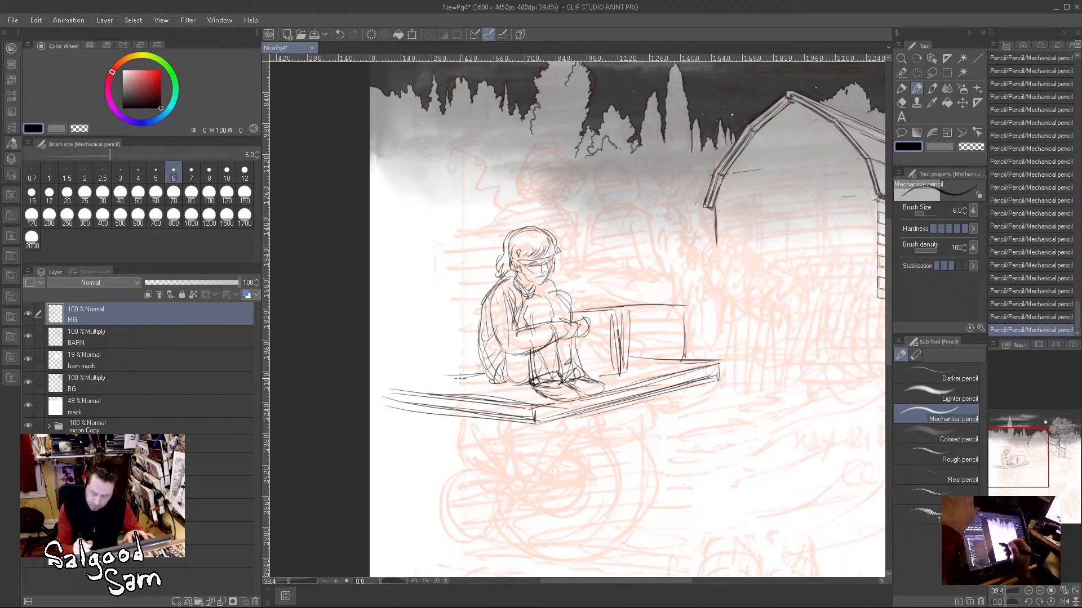
left_click_drag(460, 330, 461, 373)
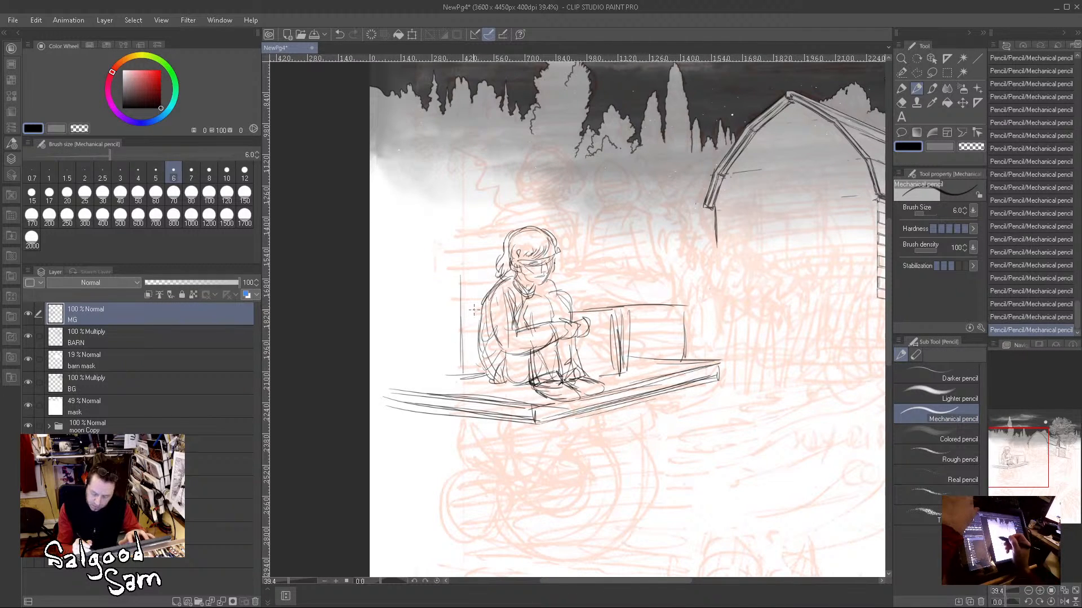
Step: Extend the bench past the figure's back and draw a raised rectangular block above it behind the head
left_click_drag(483, 307, 383, 305)
left_click_drag(401, 370, 473, 376)
mouse_move(387, 307)
left_mouse_down()
mouse_move(477, 306)
mouse_move(426, 246)
left_mouse_up()
mouse_move(424, 248)
left_mouse_down()
mouse_move(428, 287)
mouse_move(479, 243)
left_mouse_up()
mouse_move(433, 299)
left_mouse_down()
mouse_move(487, 301)
mouse_move(420, 241)
left_mouse_up()
left_click_drag(417, 243, 576, 237)
mouse_move(573, 239)
left_mouse_down()
mouse_move(570, 295)
mouse_move(625, 307)
left_mouse_up()
Step: Lengthen the bench's top edge beyond the knees and extend the wagon bed's edge toward the barn
mouse_move(557, 310)
left_mouse_down()
mouse_move(636, 313)
mouse_move(631, 347)
mouse_move(663, 297)
left_mouse_up()
mouse_move(586, 301)
left_mouse_down()
mouse_move(696, 299)
mouse_move(666, 364)
left_mouse_up()
left_click_drag(670, 324, 672, 363)
mouse_move(719, 301)
left_mouse_down()
mouse_move(722, 358)
mouse_move(783, 349)
left_mouse_up()
mouse_move(697, 369)
left_mouse_down()
mouse_move(796, 357)
mouse_move(799, 346)
mouse_move(777, 354)
mouse_move(789, 354)
left_mouse_up()
left_click_drag(788, 355, 765, 361)
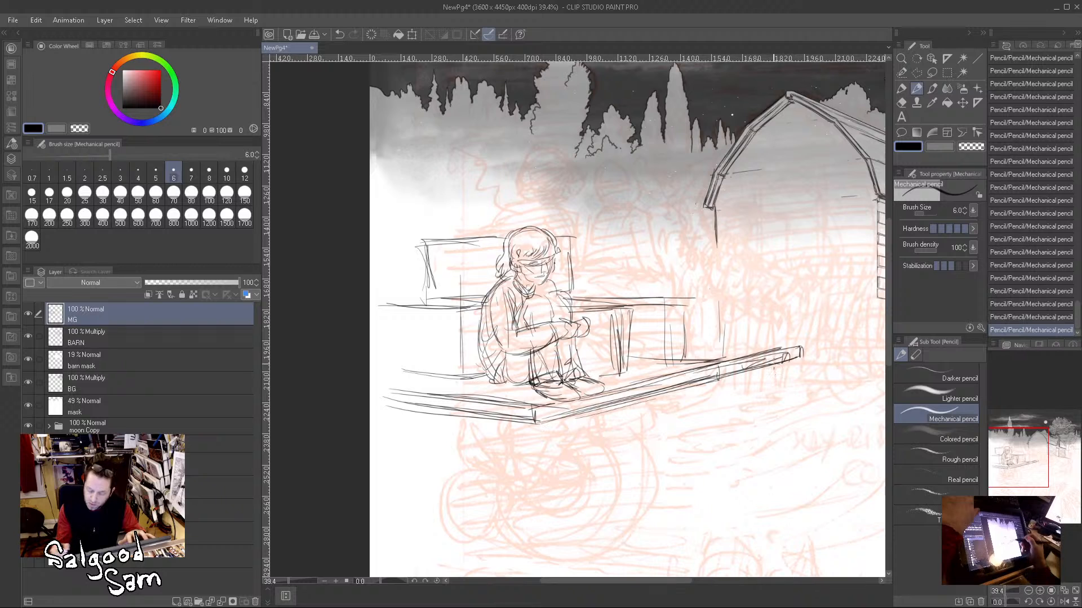
Step: Continue the bench along the lengthened wagon bed, adding its end, vertical divisions and reinforced top edge
mouse_move(727, 298)
left_mouse_down()
mouse_move(735, 350)
mouse_move(685, 364)
mouse_move(707, 362)
left_mouse_up()
left_click_drag(679, 298, 724, 299)
mouse_move(634, 323)
left_mouse_down()
mouse_move(631, 359)
mouse_move(660, 354)
mouse_move(655, 314)
mouse_move(655, 359)
left_mouse_up()
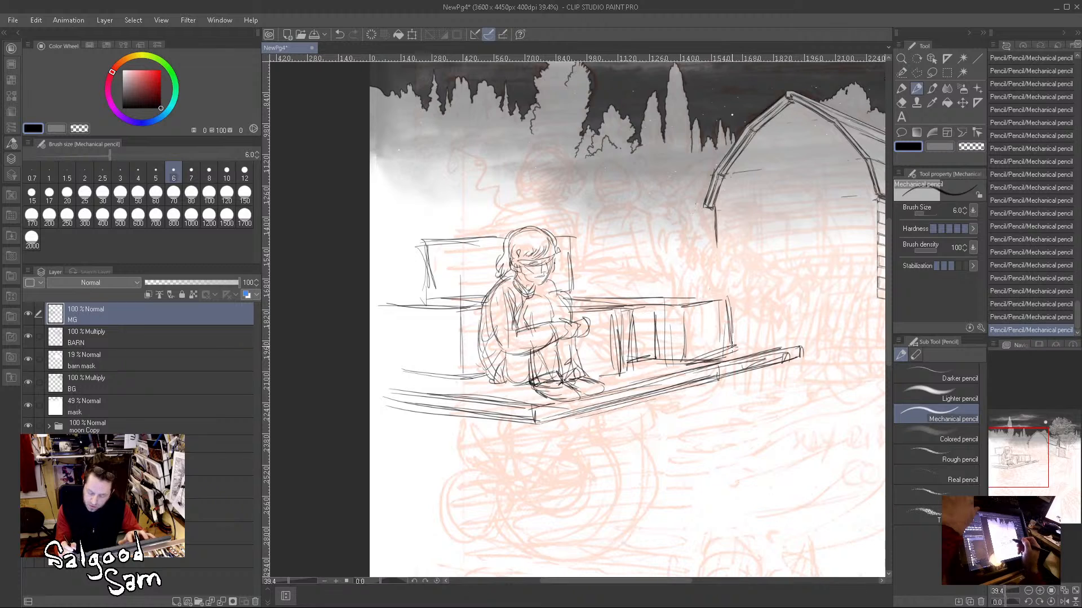
left_click_drag(755, 341, 735, 348)
mouse_move(738, 300)
left_mouse_down()
mouse_move(735, 356)
mouse_move(773, 297)
left_mouse_up()
left_click_drag(741, 354, 786, 340)
left_click_drag(782, 302, 784, 341)
left_click_drag(737, 304, 740, 340)
left_click_drag(733, 305, 735, 339)
left_click_drag(726, 299, 726, 351)
mouse_move(685, 308)
left_mouse_down()
mouse_move(687, 363)
mouse_move(726, 357)
left_mouse_up()
left_click_drag(720, 302, 780, 290)
mouse_move(686, 302)
left_mouse_down()
mouse_move(767, 292)
mouse_move(663, 296)
mouse_move(727, 296)
left_mouse_up()
mouse_move(586, 304)
left_mouse_down()
mouse_move(662, 295)
mouse_move(641, 293)
left_mouse_up()
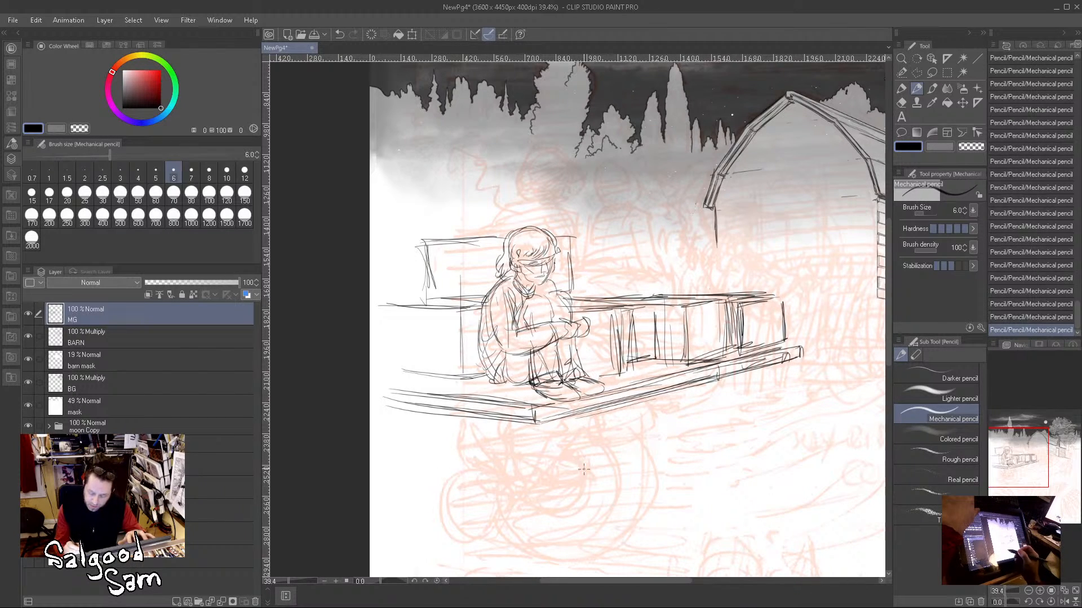
Step: Sketch two large wheels joined by an axle below the wagon bed and add the front corner support
mouse_move(566, 460)
left_mouse_down()
mouse_move(530, 490)
mouse_move(580, 479)
mouse_move(540, 480)
mouse_move(488, 516)
mouse_move(524, 521)
mouse_move(606, 476)
mouse_move(623, 448)
mouse_move(643, 453)
mouse_move(594, 484)
mouse_move(631, 474)
mouse_move(659, 428)
mouse_move(597, 425)
mouse_move(641, 523)
mouse_move(686, 426)
left_mouse_up()
mouse_move(415, 545)
left_mouse_down()
mouse_move(501, 505)
mouse_move(479, 436)
mouse_move(405, 456)
mouse_move(383, 535)
mouse_move(504, 541)
left_mouse_up()
mouse_move(468, 484)
left_mouse_down()
mouse_move(404, 546)
mouse_move(519, 537)
left_mouse_up()
mouse_move(538, 416)
left_mouse_down()
mouse_move(535, 450)
mouse_move(580, 436)
left_mouse_up()
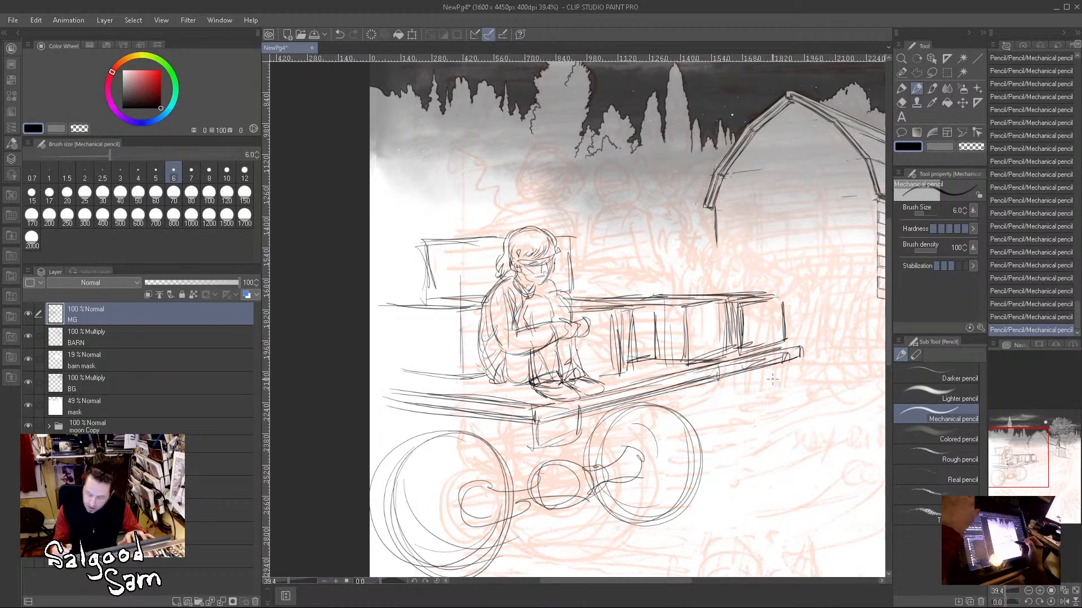
Step: Draw the side board hanging below the wagon bed's edge, with its rear end and long lower lines
left_click_drag(762, 367, 766, 387)
left_click_drag(758, 389, 800, 372)
left_click_drag(575, 436, 757, 390)
left_click_drag(577, 437, 765, 389)
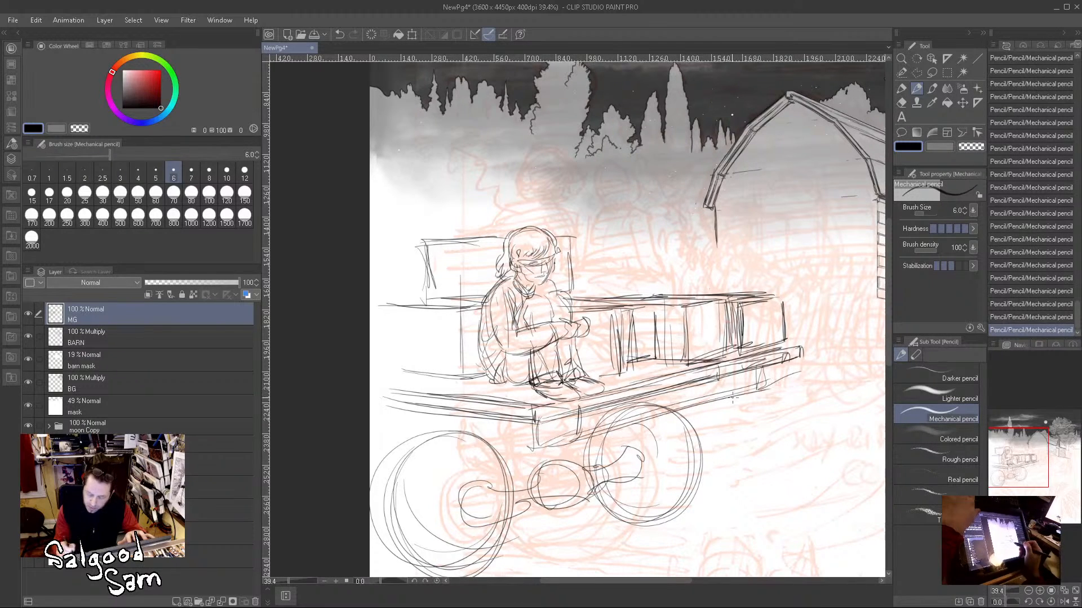
mouse_move(549, 456)
left_mouse_down()
mouse_move(784, 393)
mouse_move(598, 448)
left_mouse_up()
left_click_drag(591, 450, 802, 386)
Step: Draw the lower frame rail beneath the side board from the front corner back past the rear wheel
left_click_drag(542, 425, 540, 473)
left_click_drag(538, 478, 672, 439)
left_click_drag(570, 468, 756, 407)
mouse_move(655, 445)
left_mouse_down()
mouse_move(796, 408)
mouse_move(536, 472)
left_mouse_up()
left_click_drag(603, 457, 703, 432)
left_click_drag(597, 470, 740, 423)
Step: Add the axle line and inner hub and tyre rings to the wagon's front and rear wheels
mouse_move(642, 463)
left_mouse_down()
mouse_move(614, 466)
mouse_move(725, 447)
mouse_move(684, 468)
mouse_move(709, 477)
mouse_move(602, 466)
mouse_move(706, 450)
mouse_move(595, 466)
mouse_move(426, 467)
mouse_move(428, 538)
left_mouse_up()
mouse_move(383, 501)
left_mouse_down()
mouse_move(490, 463)
mouse_move(499, 527)
left_mouse_up()
mouse_move(424, 473)
left_mouse_down()
mouse_move(420, 507)
mouse_move(437, 483)
mouse_move(451, 533)
left_mouse_up()
mouse_move(452, 530)
left_mouse_down()
mouse_move(476, 505)
mouse_move(456, 555)
mouse_move(449, 439)
mouse_move(469, 561)
mouse_move(507, 477)
mouse_move(490, 560)
mouse_move(498, 459)
left_mouse_up()
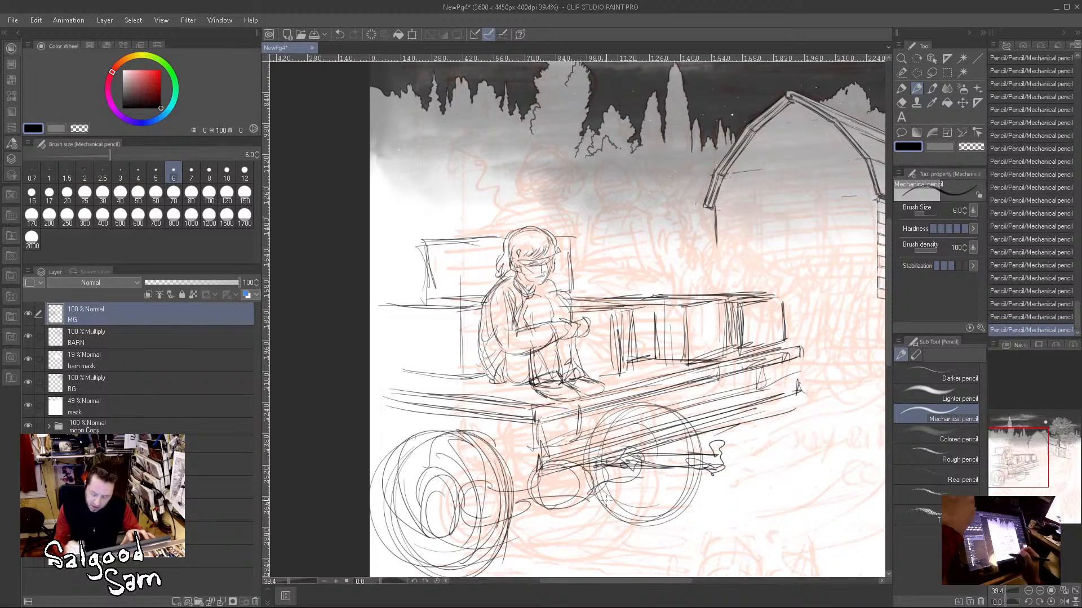
left_click_drag(676, 451, 667, 516)
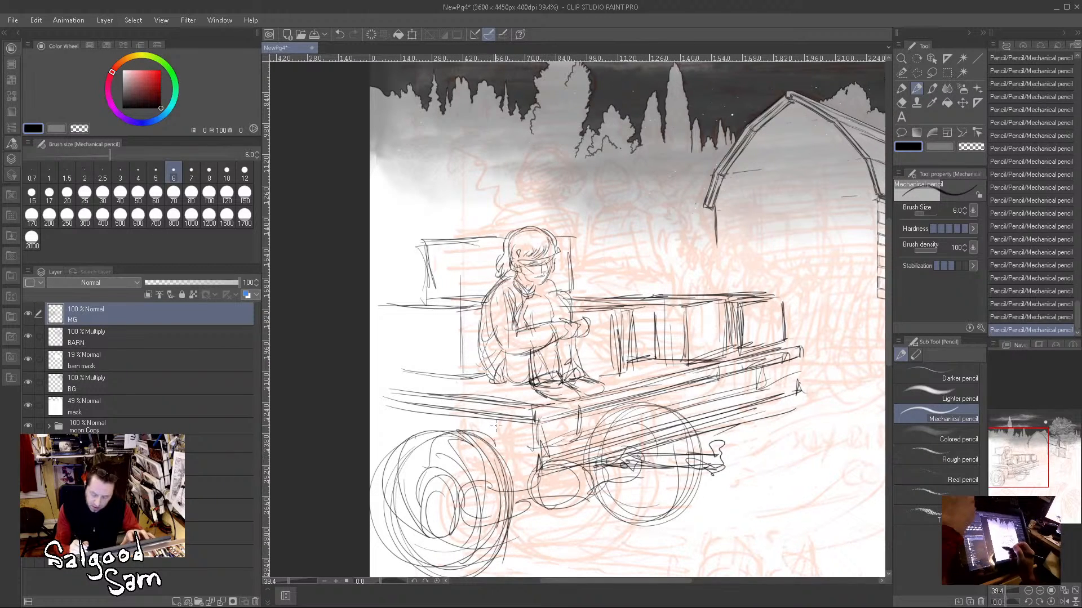
Step: Sketch the undercarriage parts between the front wheel and bed corner and the lower line of the bed's front edge
mouse_move(506, 445)
left_mouse_down()
mouse_move(524, 443)
mouse_move(507, 474)
mouse_move(544, 471)
mouse_move(527, 452)
mouse_move(490, 459)
mouse_move(479, 425)
mouse_move(510, 468)
mouse_move(530, 431)
mouse_move(543, 463)
left_mouse_up()
left_click_drag(631, 459, 683, 433)
mouse_move(493, 437)
left_mouse_down()
mouse_move(532, 427)
mouse_move(508, 418)
left_mouse_up()
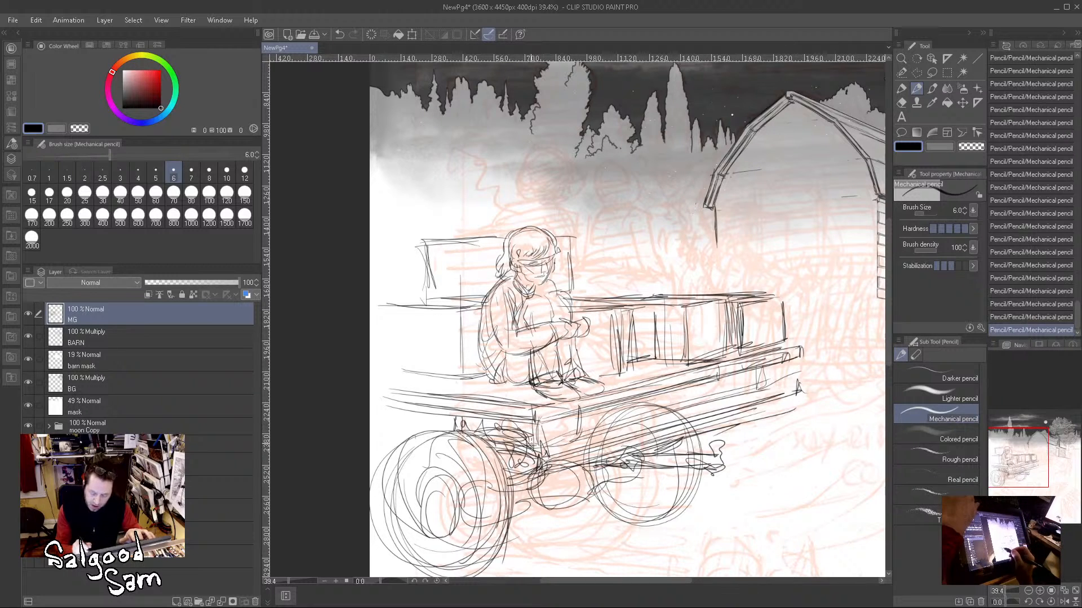
left_click_drag(375, 416, 460, 437)
left_click_drag(374, 424, 456, 427)
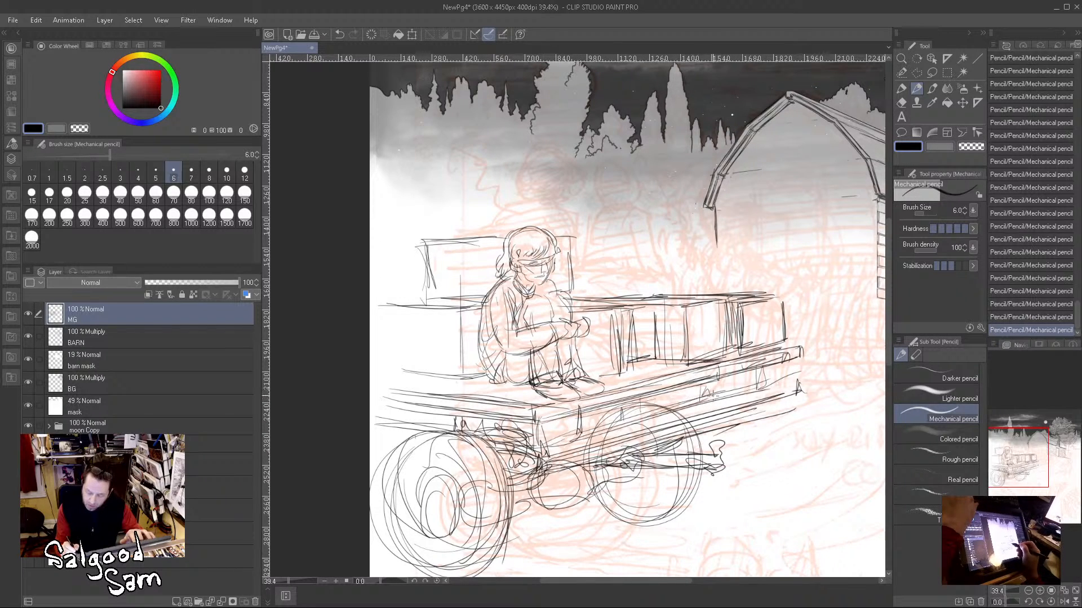
Step: Add long plank lines along the wagon's side board and mark its rear end
left_click_drag(718, 395, 663, 419)
left_click_drag(569, 435, 670, 410)
left_click_drag(527, 444, 766, 395)
left_click_drag(621, 428, 809, 377)
mouse_move(688, 404)
left_mouse_down()
mouse_move(798, 380)
mouse_move(799, 350)
left_mouse_up()
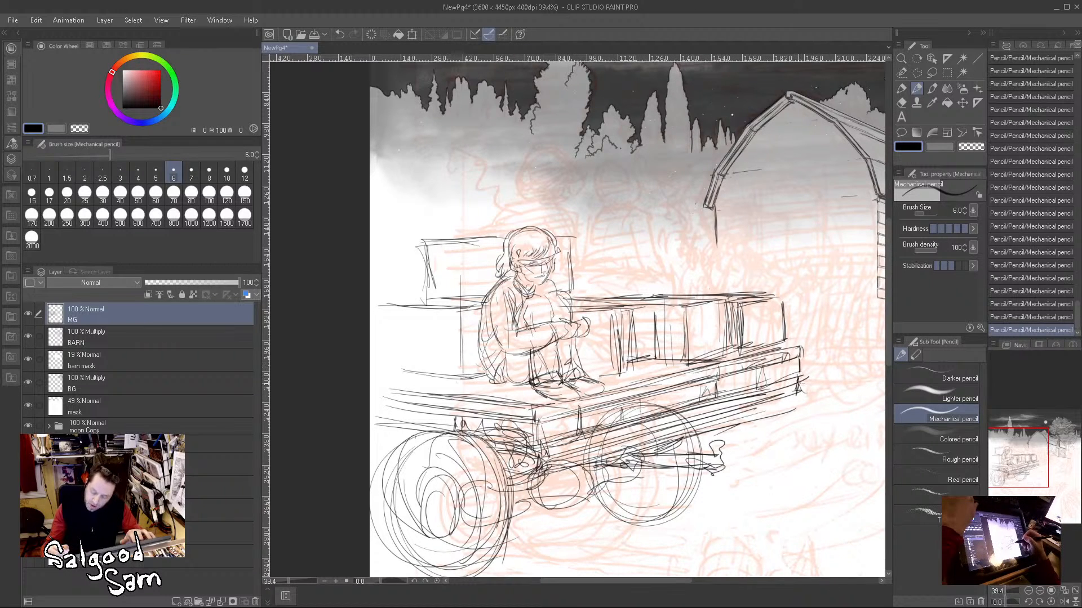
Step: Reinforce the side board's bottom line, front corner and the wagon bed's top edge with darker strokes
left_click_drag(770, 409, 801, 403)
left_click_drag(808, 402, 545, 474)
left_click_drag(579, 466, 740, 428)
left_click_drag(544, 437, 538, 464)
left_click_drag(540, 444, 528, 469)
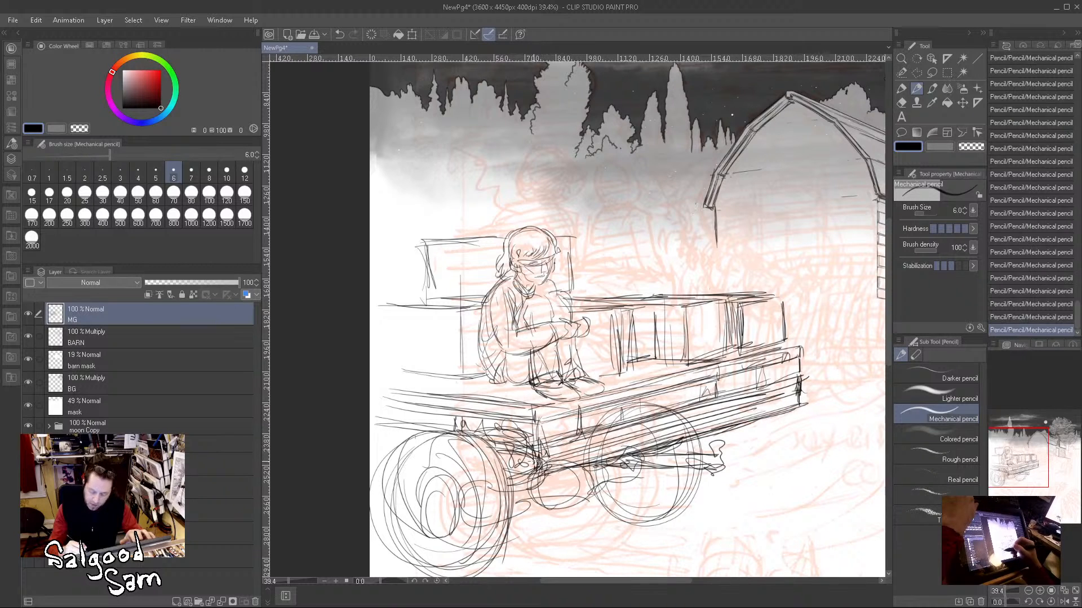
left_click_drag(535, 424, 528, 474)
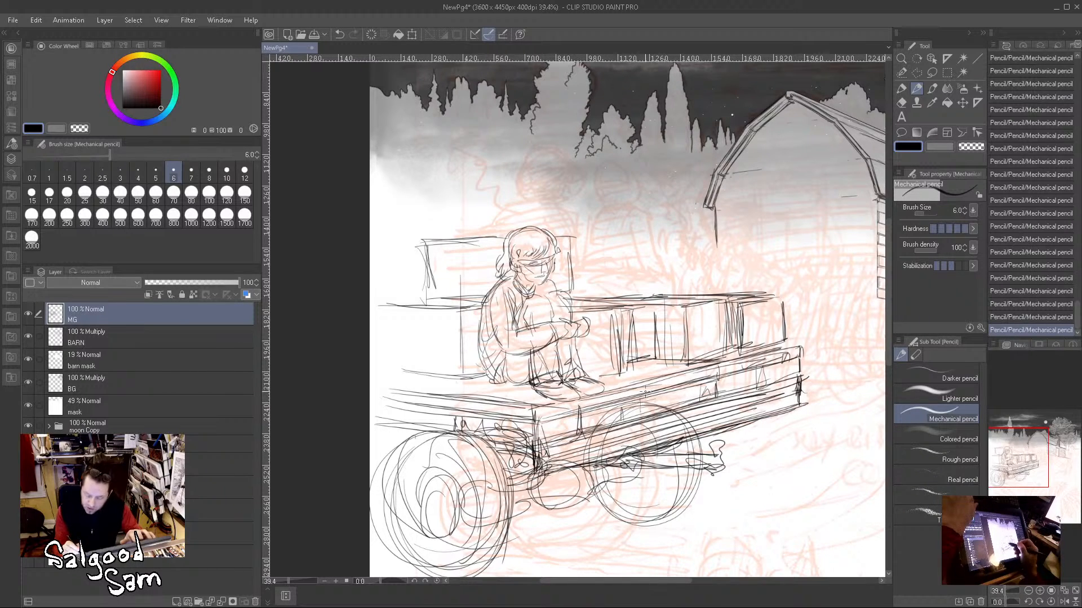
left_click_drag(630, 391, 797, 352)
left_click_drag(704, 372, 810, 343)
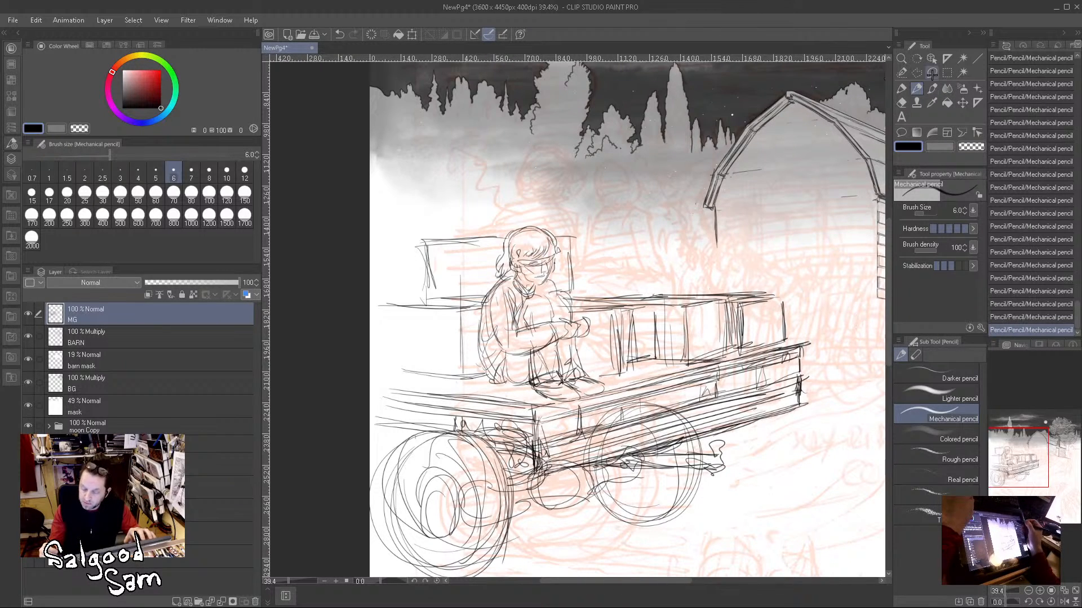
Step: Lasso the wagon bed's rear end, move it outward to lengthen the bed, and deselect
key("m")
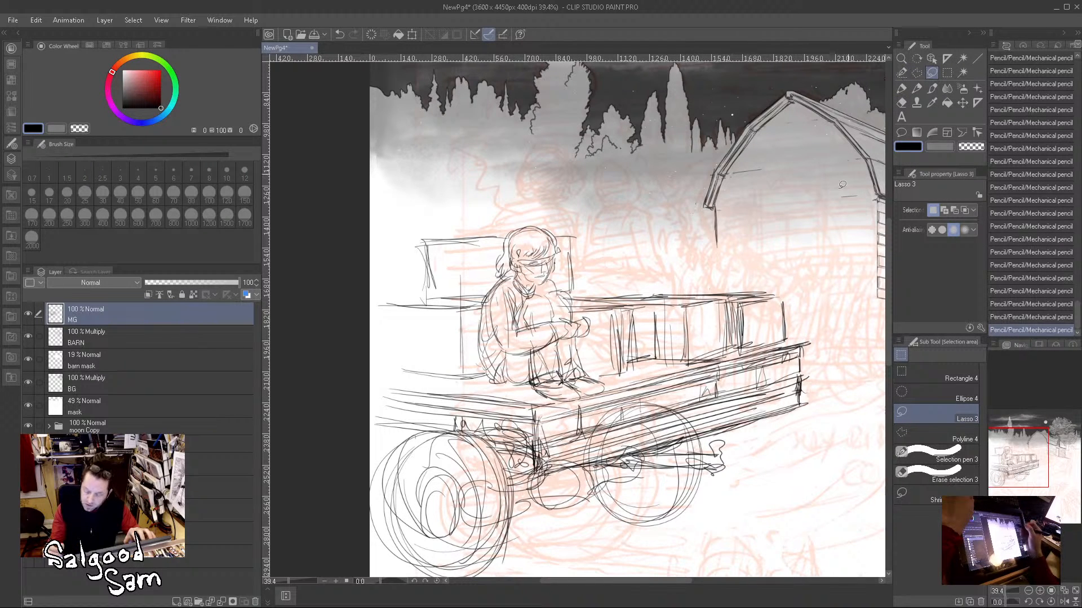
mouse_move(683, 370)
left_mouse_down()
mouse_move(683, 439)
mouse_move(768, 414)
mouse_move(808, 367)
mouse_move(810, 335)
mouse_move(676, 372)
mouse_move(780, 366)
mouse_move(807, 341)
left_mouse_up()
left_click_drag(776, 403, 800, 398)
key("ctrl+d")
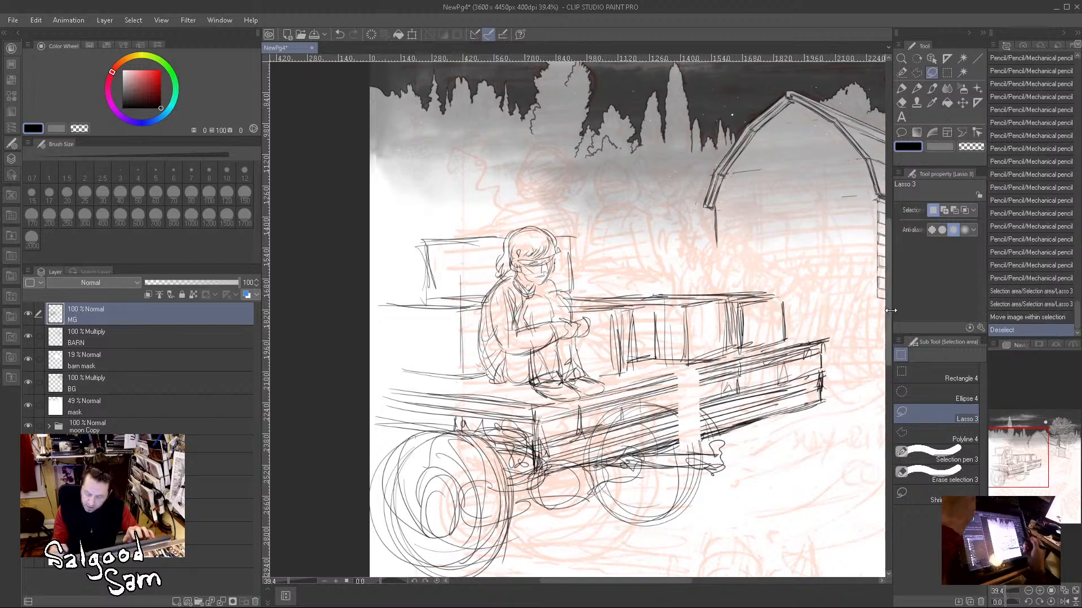
Step: Fill the gap in the wagon's side with Mechanical pencil plank lines and extend the rear ends of bench and bed
left_click(916, 89)
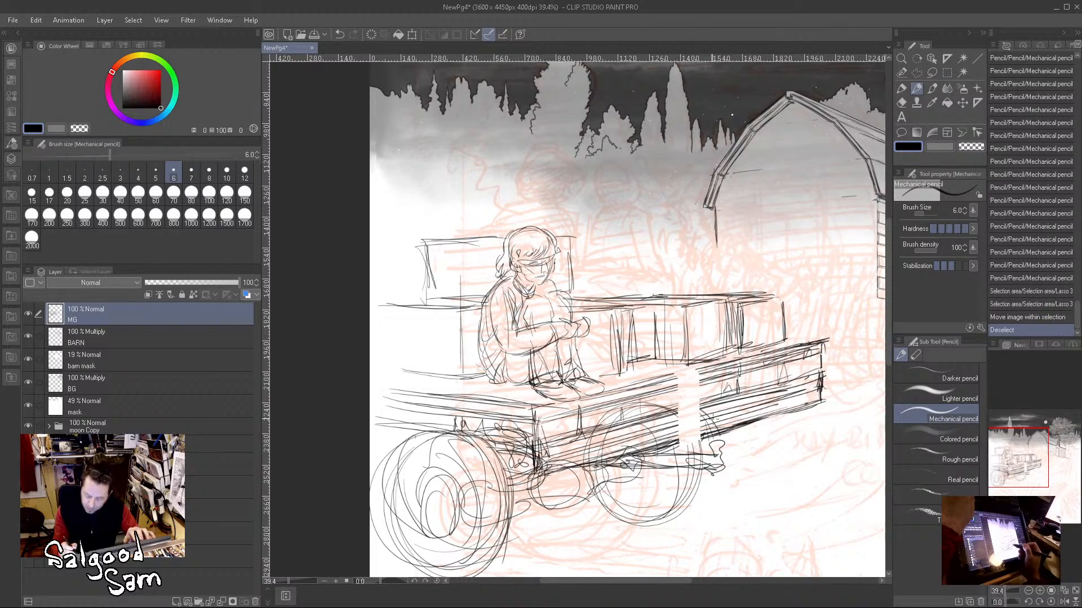
mouse_move(711, 414)
left_mouse_down()
mouse_move(733, 411)
mouse_move(691, 430)
mouse_move(717, 420)
left_mouse_up()
mouse_move(690, 432)
left_mouse_down()
mouse_move(733, 408)
mouse_move(722, 433)
mouse_move(687, 437)
mouse_move(724, 430)
left_mouse_up()
mouse_move(678, 441)
left_mouse_down()
mouse_move(723, 427)
mouse_move(719, 415)
mouse_move(689, 426)
left_mouse_up()
mouse_move(678, 431)
left_mouse_down()
mouse_move(722, 418)
mouse_move(708, 405)
mouse_move(722, 391)
mouse_move(717, 380)
left_mouse_up()
mouse_move(658, 400)
left_mouse_down()
mouse_move(727, 376)
mouse_move(726, 367)
left_mouse_up()
mouse_move(662, 380)
left_mouse_down()
mouse_move(729, 360)
mouse_move(710, 367)
left_mouse_up()
left_click_drag(640, 387, 747, 359)
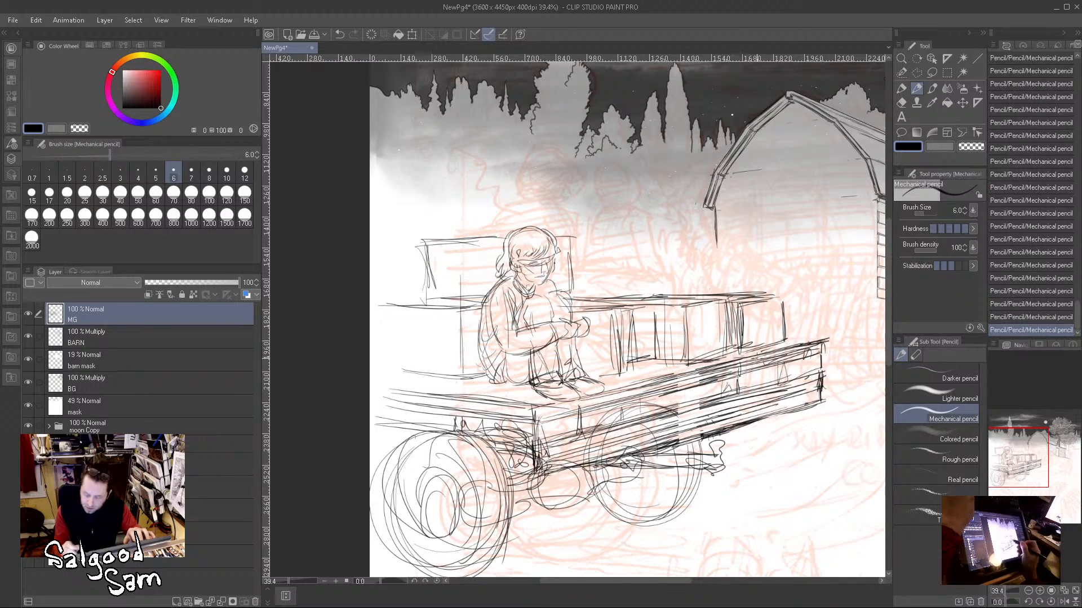
left_click_drag(725, 409, 774, 394)
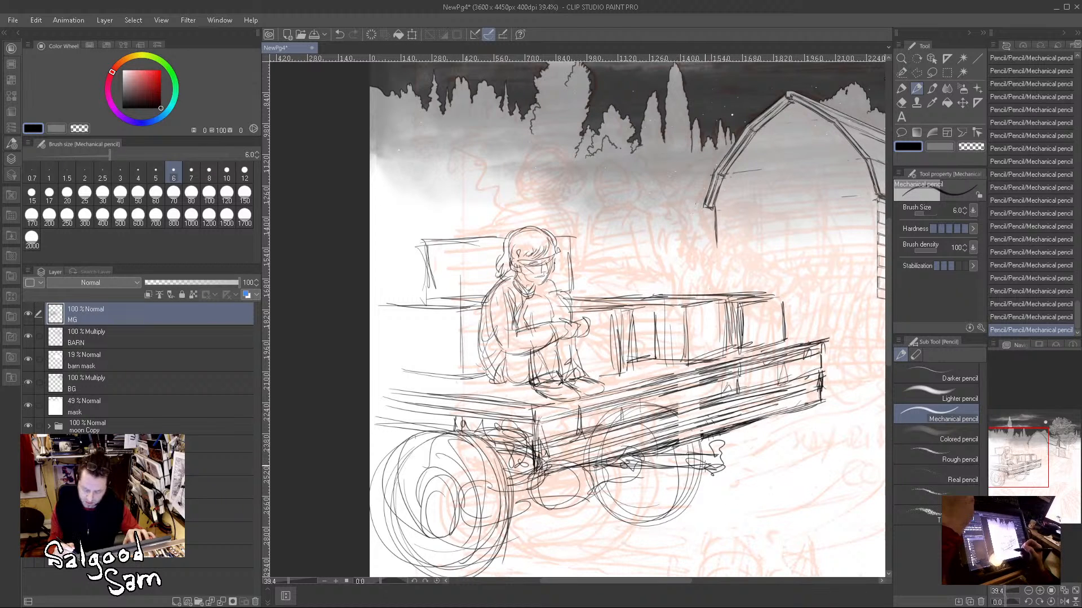
left_click_drag(762, 296, 800, 289)
mouse_move(792, 298)
left_mouse_down()
mouse_move(792, 326)
mouse_move(839, 336)
left_mouse_up()
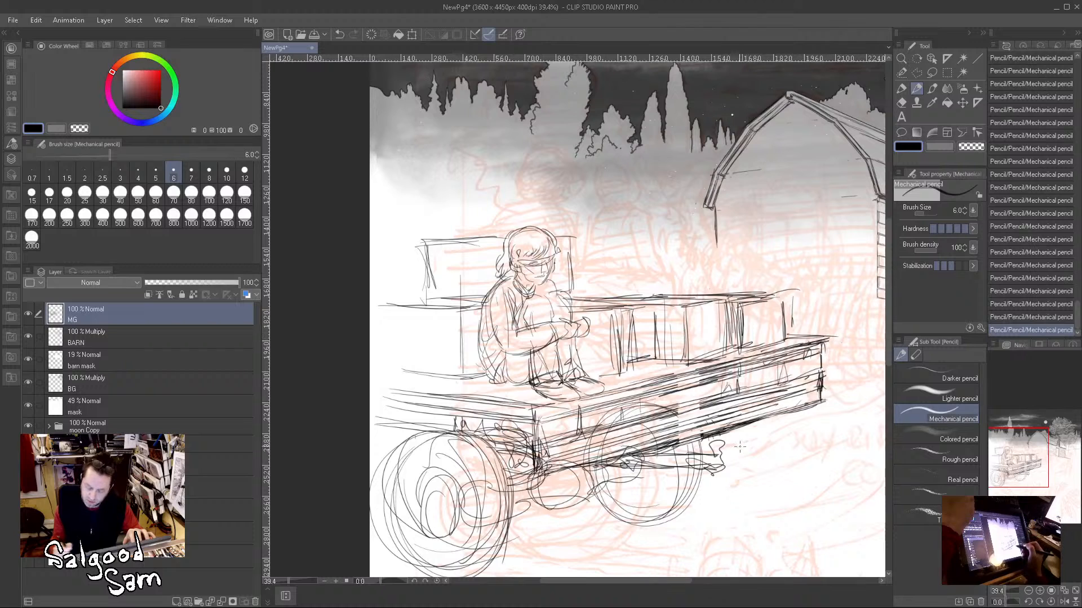
Step: Block in a second passenger's rounded torso, arm and lap sitting on the bench behind the first figure
mouse_move(587, 292)
left_mouse_down()
mouse_move(581, 228)
mouse_move(634, 205)
mouse_move(585, 219)
left_mouse_up()
mouse_move(584, 220)
left_mouse_down()
mouse_move(620, 194)
mouse_move(643, 213)
left_mouse_up()
mouse_move(595, 200)
left_mouse_down()
mouse_move(581, 264)
mouse_move(588, 293)
mouse_move(606, 199)
mouse_move(597, 307)
left_mouse_up()
mouse_move(583, 221)
left_mouse_down()
mouse_move(625, 186)
mouse_move(653, 219)
mouse_move(640, 279)
mouse_move(611, 288)
mouse_move(655, 276)
mouse_move(682, 295)
mouse_move(614, 288)
mouse_move(682, 293)
left_mouse_up()
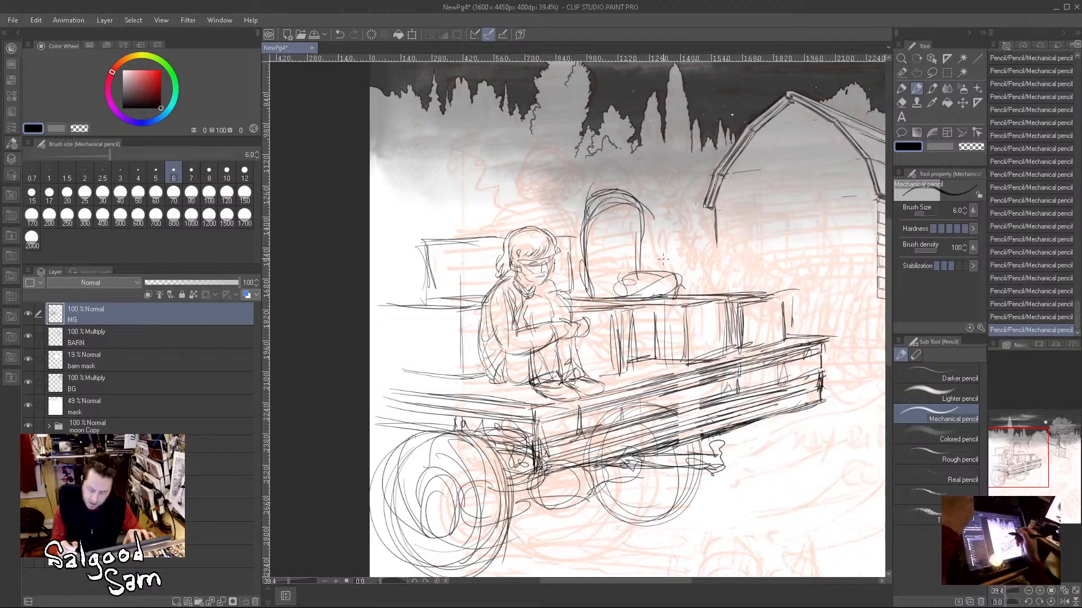
mouse_move(640, 225)
left_mouse_down()
mouse_move(653, 275)
mouse_move(632, 285)
mouse_move(641, 198)
mouse_move(653, 265)
mouse_move(679, 269)
left_mouse_up()
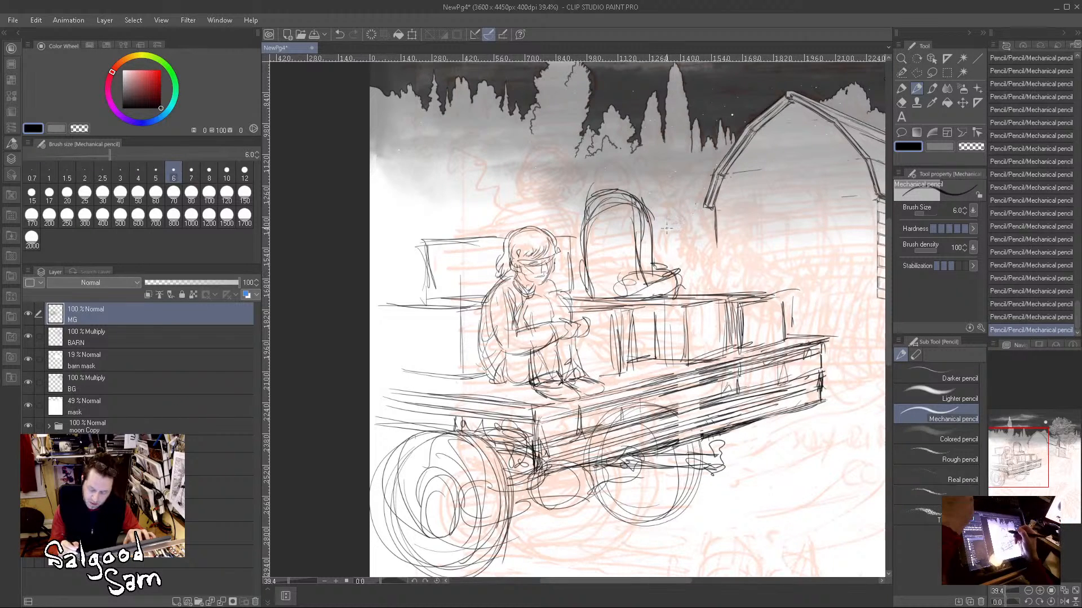
Step: Draw the second passenger's head and rough in the heads and shoulders of three more passengers farther forward
mouse_move(607, 176)
left_mouse_down()
mouse_move(629, 140)
mouse_move(594, 153)
mouse_move(641, 175)
mouse_move(636, 150)
mouse_move(632, 191)
mouse_move(616, 143)
mouse_move(616, 179)
mouse_move(636, 167)
left_mouse_up()
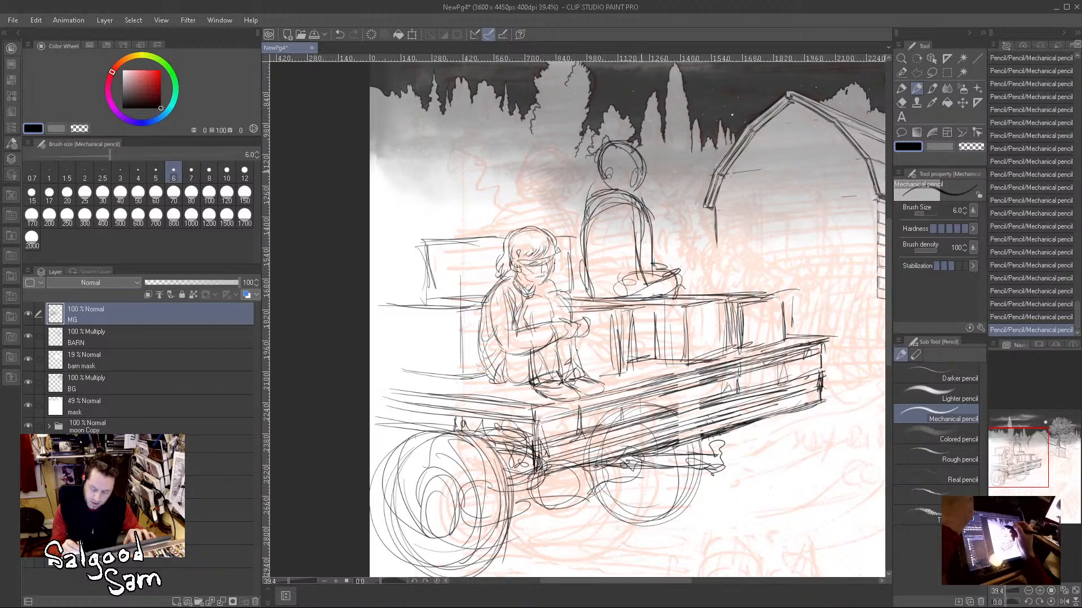
mouse_move(536, 151)
left_mouse_down()
mouse_move(520, 186)
mouse_move(561, 172)
mouse_move(544, 181)
mouse_move(564, 189)
mouse_move(563, 202)
mouse_move(529, 201)
mouse_move(500, 229)
mouse_move(566, 213)
mouse_move(584, 282)
left_mouse_up()
mouse_move(461, 207)
left_mouse_down()
mouse_move(471, 198)
mouse_move(454, 225)
mouse_move(482, 231)
mouse_move(431, 242)
mouse_move(389, 177)
mouse_move(414, 209)
mouse_move(405, 220)
mouse_move(383, 211)
mouse_move(431, 225)
mouse_move(383, 262)
mouse_move(407, 303)
left_mouse_up()
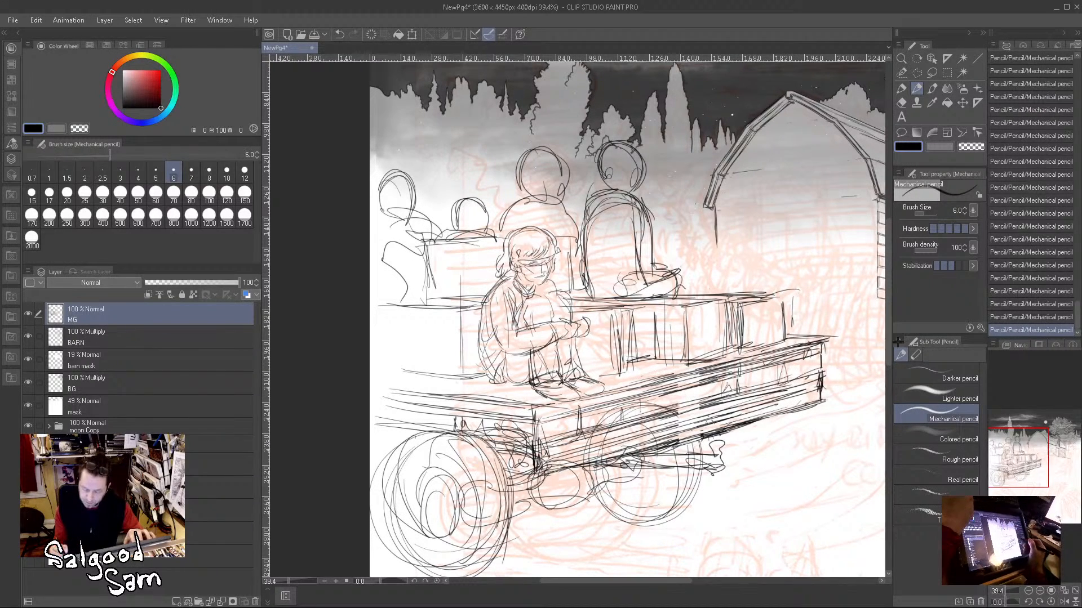
mouse_move(811, 411)
left_mouse_down()
mouse_move(725, 471)
mouse_move(617, 472)
left_mouse_up()
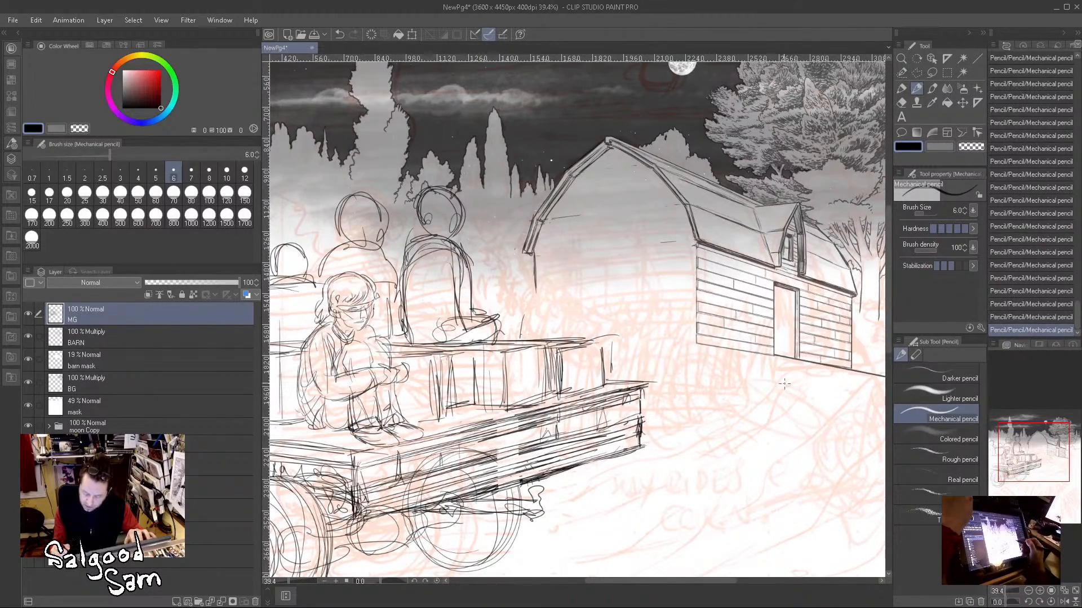
left_click_drag(729, 389, 690, 293)
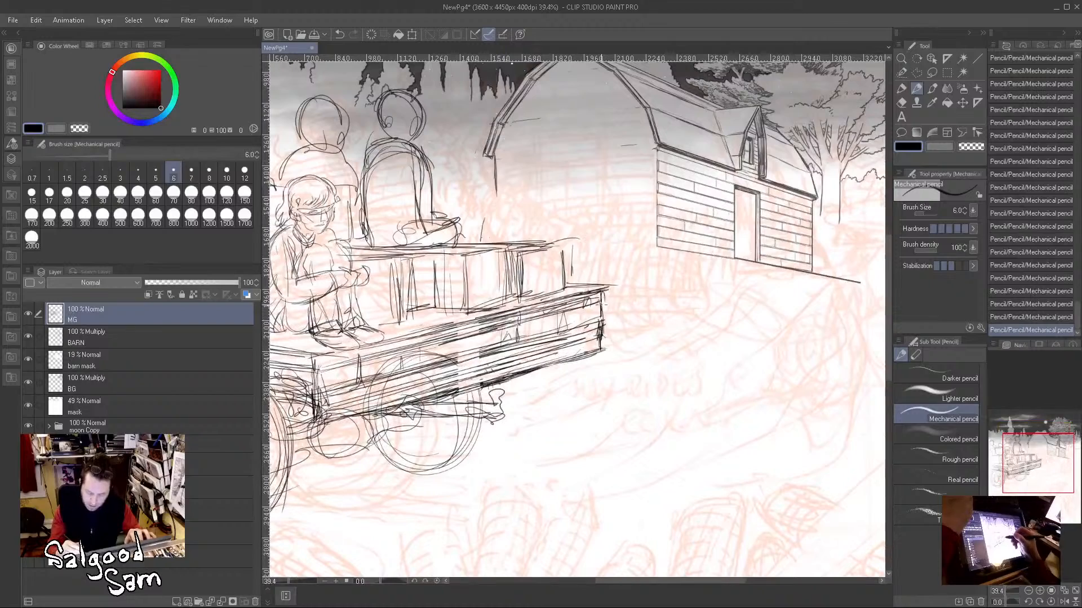
scroll(595, 397, "down", 3)
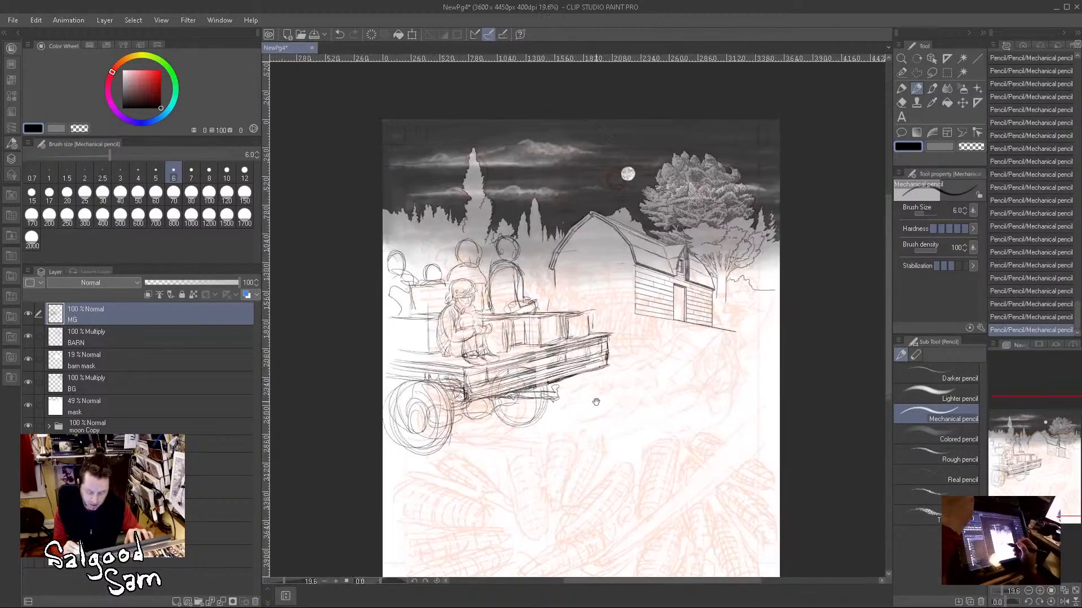
Step: Turn on layer color for the MG layer and set its color to red
left_click(251, 296)
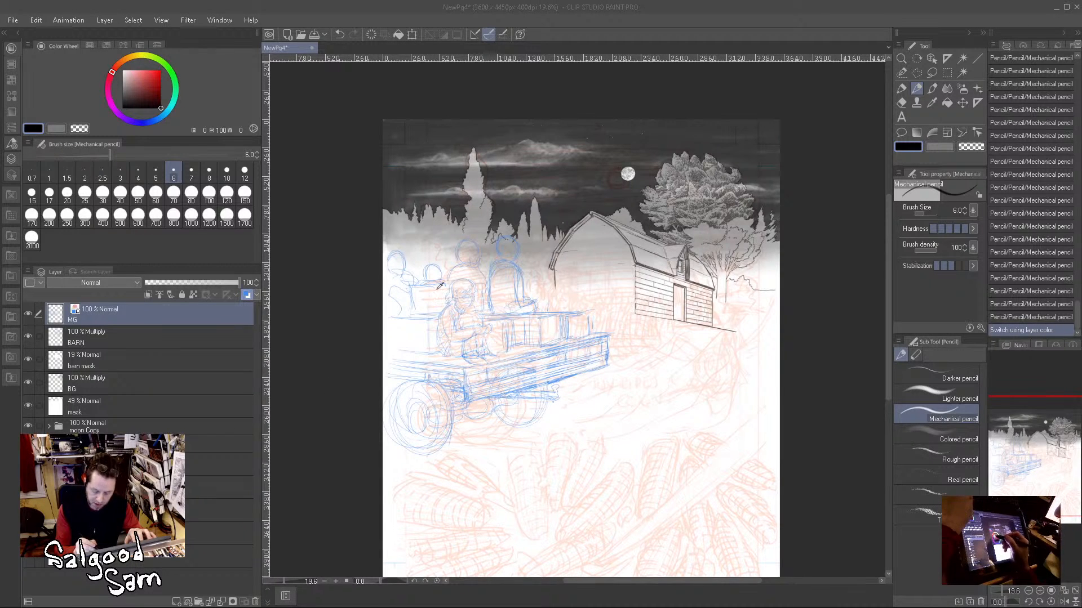
left_click(655, 210)
mouse_move(544, 365)
left_mouse_down()
mouse_move(572, 366)
mouse_move(569, 379)
left_mouse_up()
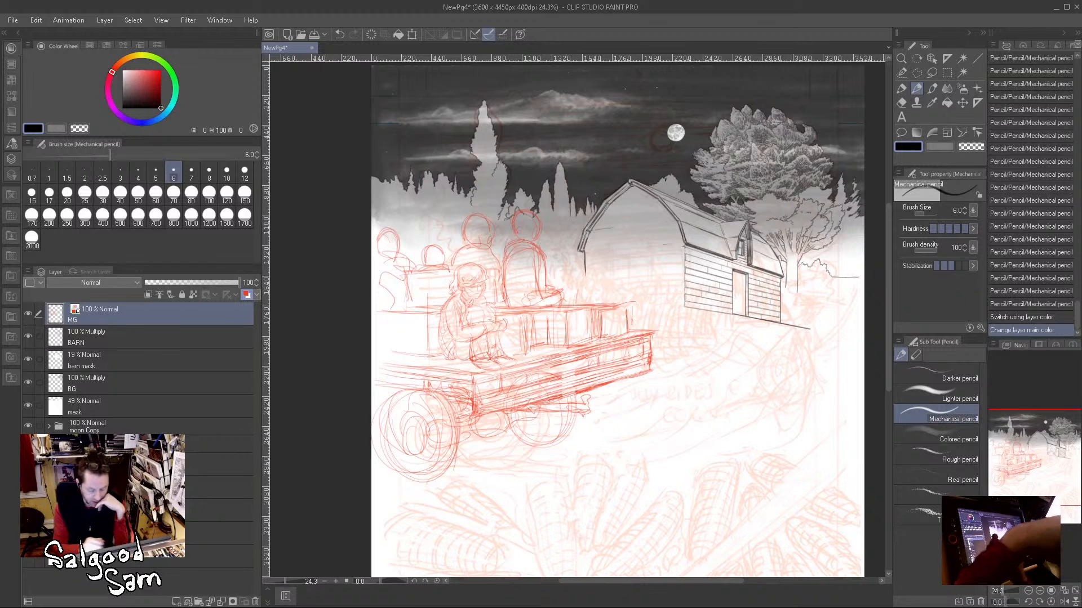
Step: Add a new raster layer directly above the BARN layer and name it BG2
left_click(129, 337)
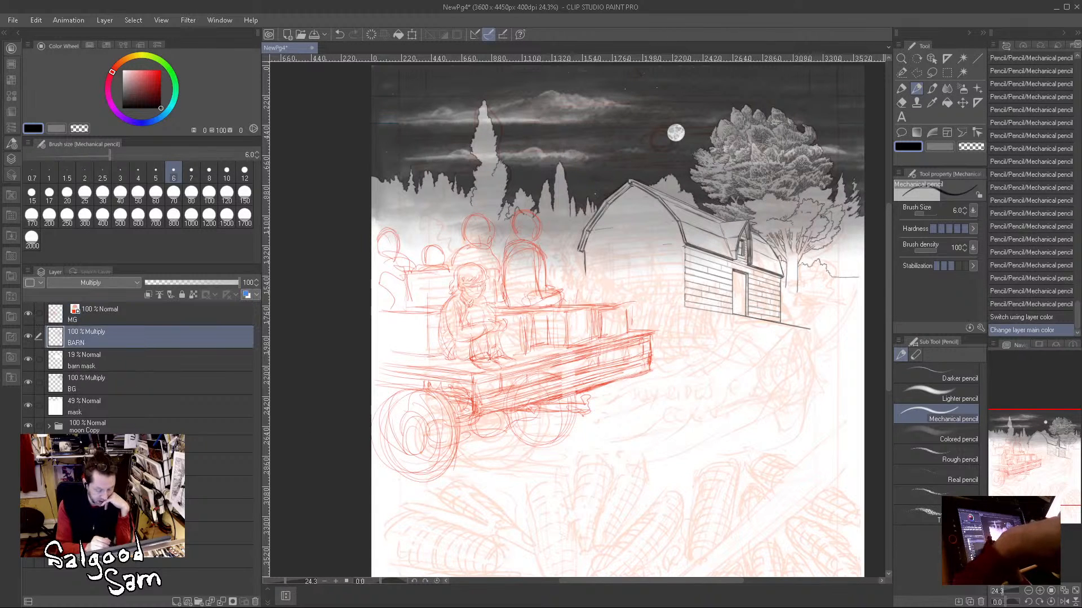
left_click(177, 602)
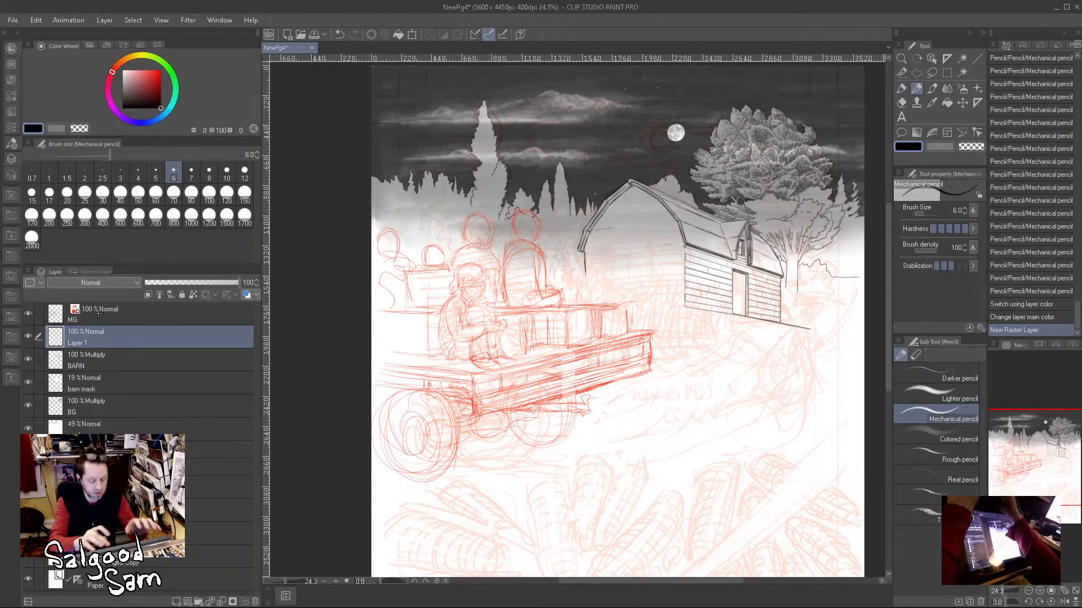
type("BG2")
key("Return")
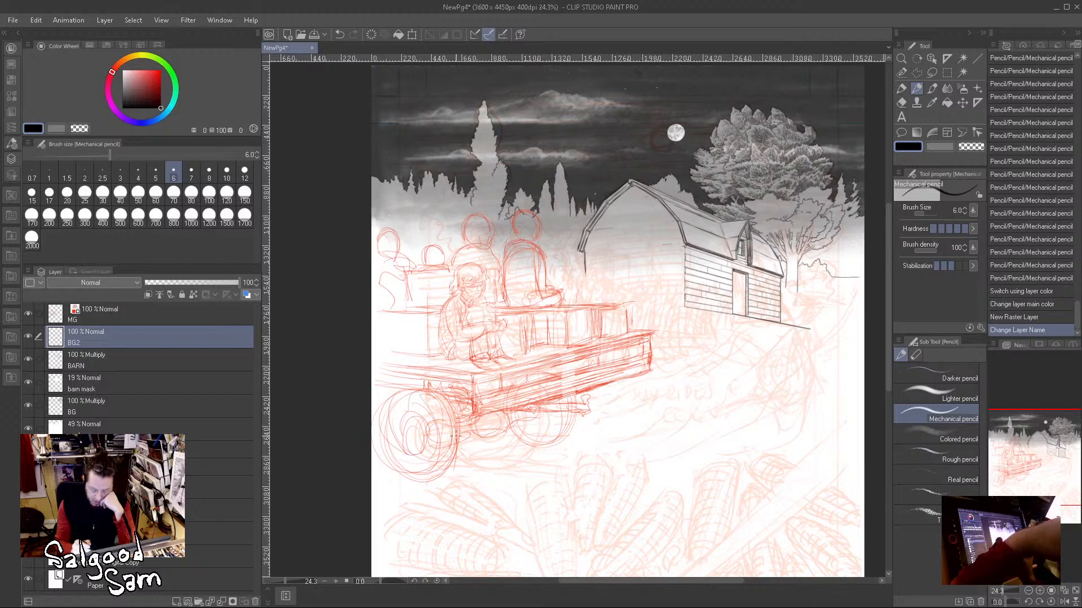
Step: Move the whole wagon drawing on the MG layer slightly inward and down from the page's edge
left_click(962, 102)
left_click(158, 313)
mouse_move(577, 379)
left_mouse_down()
mouse_move(547, 428)
mouse_move(592, 392)
mouse_move(619, 396)
mouse_move(598, 409)
mouse_move(605, 403)
mouse_move(593, 389)
left_mouse_up()
Step: Lasso the wagon's wheels and undercarriage, move them slightly down from the bed, and deselect
key("m")
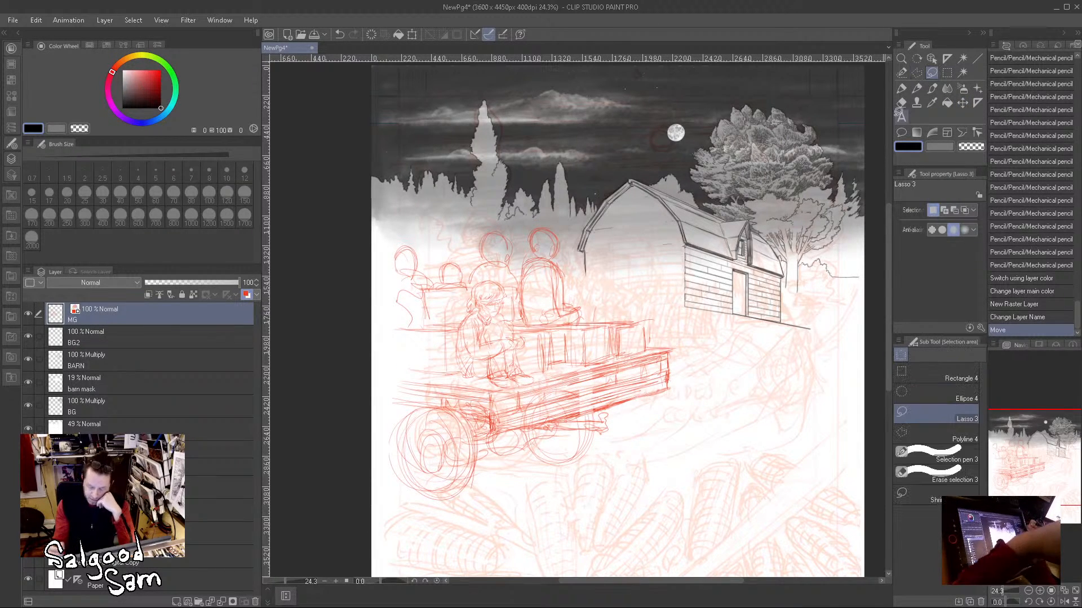
mouse_move(421, 407)
left_mouse_down()
mouse_move(402, 414)
mouse_move(410, 502)
mouse_move(487, 489)
left_mouse_up()
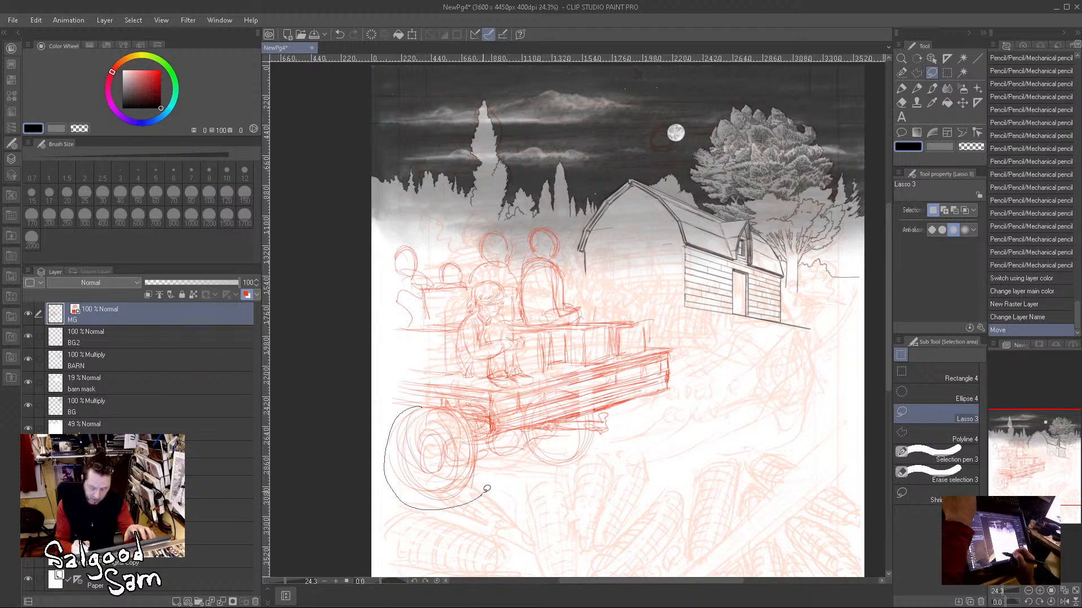
left_click_drag(489, 433, 432, 404)
mouse_move(490, 437)
left_mouse_down()
mouse_move(599, 410)
mouse_move(626, 442)
mouse_move(481, 496)
left_mouse_up()
left_click_drag(567, 447, 563, 463)
key("ctrl+d")
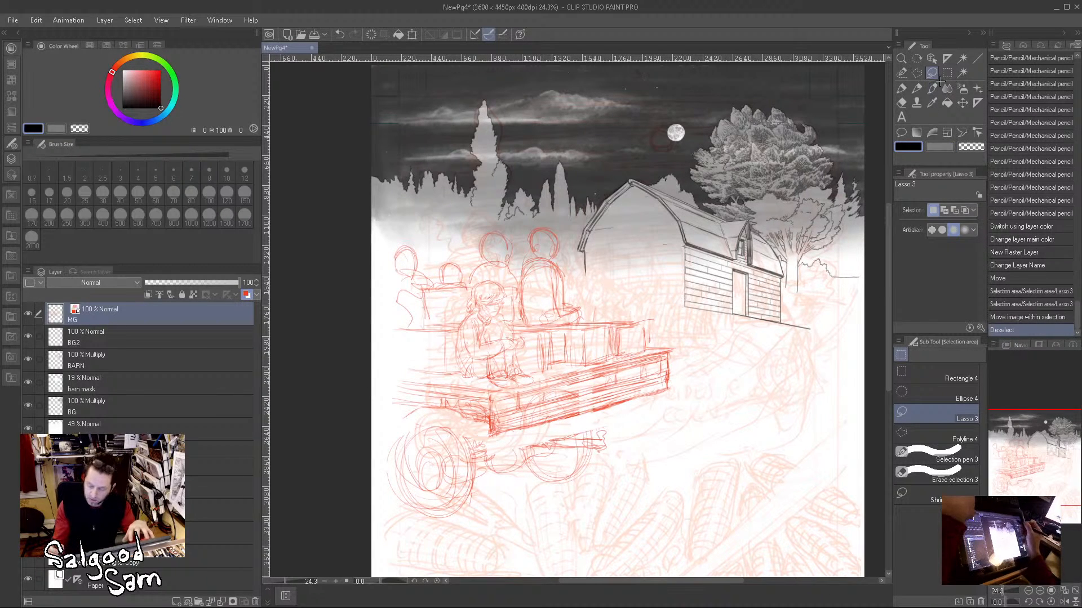
Step: Redraw the fender over the near wheel, the axle and the rear hitch parts under the bed with the Mechanical pencil
left_click(918, 86)
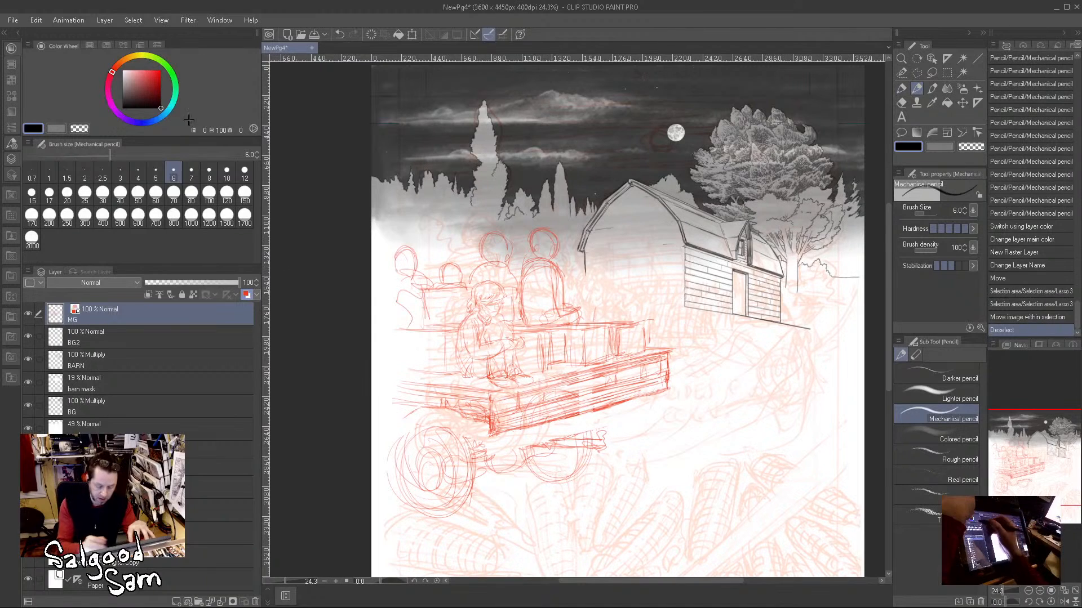
mouse_move(414, 430)
left_mouse_down()
mouse_move(470, 446)
mouse_move(483, 432)
mouse_move(506, 440)
left_mouse_up()
left_click_drag(506, 438, 492, 449)
left_click_drag(578, 430, 587, 432)
mouse_move(531, 441)
left_mouse_down()
mouse_move(586, 422)
mouse_move(546, 424)
mouse_move(587, 426)
left_mouse_up()
mouse_move(551, 419)
left_mouse_down()
mouse_move(597, 428)
mouse_move(591, 409)
mouse_move(600, 430)
left_mouse_up()
mouse_move(600, 416)
left_mouse_down()
mouse_move(599, 444)
mouse_move(586, 428)
left_mouse_up()
left_click_drag(602, 439, 526, 424)
mouse_move(531, 461)
left_mouse_down()
mouse_move(524, 419)
mouse_move(570, 406)
mouse_move(598, 436)
left_mouse_up()
mouse_move(407, 430)
left_mouse_down()
mouse_move(533, 443)
mouse_move(563, 429)
mouse_move(525, 438)
mouse_move(518, 461)
mouse_move(497, 463)
mouse_move(504, 444)
mouse_move(483, 457)
mouse_move(538, 448)
mouse_move(548, 430)
mouse_move(561, 447)
mouse_move(566, 432)
mouse_move(563, 452)
mouse_move(565, 440)
mouse_move(635, 443)
mouse_move(597, 447)
mouse_move(547, 428)
mouse_move(610, 420)
mouse_move(563, 424)
mouse_move(583, 421)
mouse_move(591, 446)
mouse_move(518, 434)
mouse_move(510, 444)
mouse_move(603, 442)
left_mouse_up()
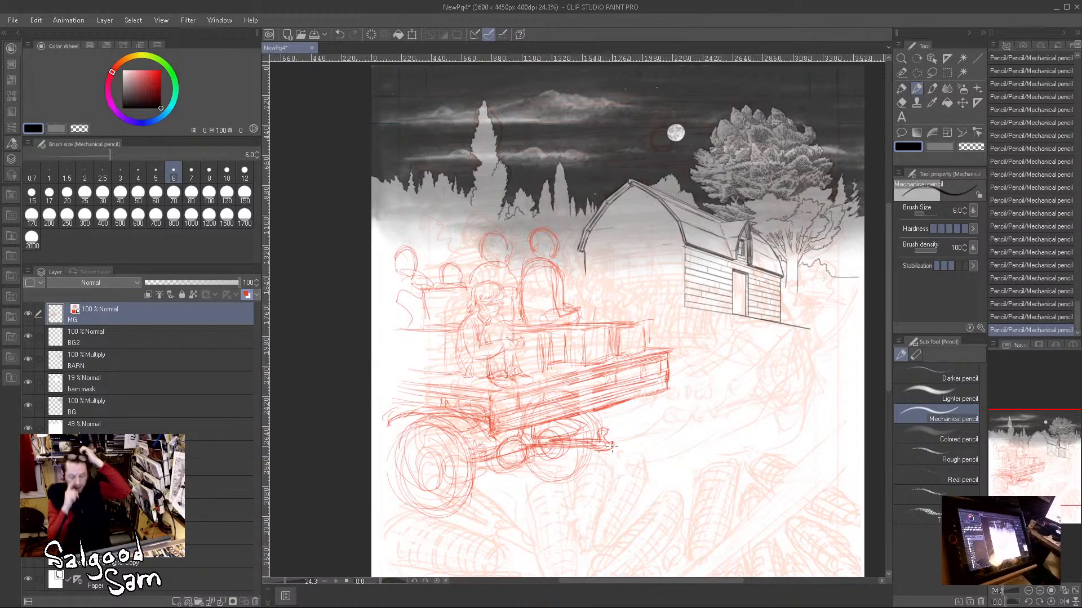
Step: Sketch long sweeping wheel-track and ground lines from beneath the wagon across the field behind it
left_click_drag(409, 515, 540, 479)
mouse_move(455, 503)
left_mouse_down()
mouse_move(529, 475)
mouse_move(584, 479)
mouse_move(573, 481)
mouse_move(681, 429)
left_mouse_up()
left_click_drag(591, 459, 700, 407)
mouse_move(646, 460)
left_mouse_down()
mouse_move(737, 423)
mouse_move(622, 478)
left_mouse_up()
mouse_move(764, 415)
left_mouse_down()
mouse_move(559, 484)
mouse_move(602, 468)
left_mouse_up()
left_click_drag(588, 465, 811, 483)
mouse_move(773, 483)
left_mouse_down()
mouse_move(560, 477)
mouse_move(828, 500)
left_mouse_up()
left_click_drag(774, 498, 604, 493)
left_click_drag(495, 490, 596, 497)
left_click_drag(583, 495, 753, 520)
left_click_drag(538, 511, 700, 517)
mouse_move(433, 529)
left_mouse_down()
mouse_move(570, 510)
mouse_move(544, 504)
left_mouse_up()
mouse_move(370, 488)
left_mouse_down()
mouse_move(416, 503)
mouse_move(559, 509)
left_mouse_up()
mouse_move(475, 493)
left_mouse_down()
mouse_move(613, 484)
mouse_move(794, 505)
left_mouse_up()
left_click_drag(620, 468, 825, 450)
left_click_drag(640, 454, 816, 445)
left_click_drag(683, 443, 817, 440)
left_click_drag(625, 438, 801, 432)
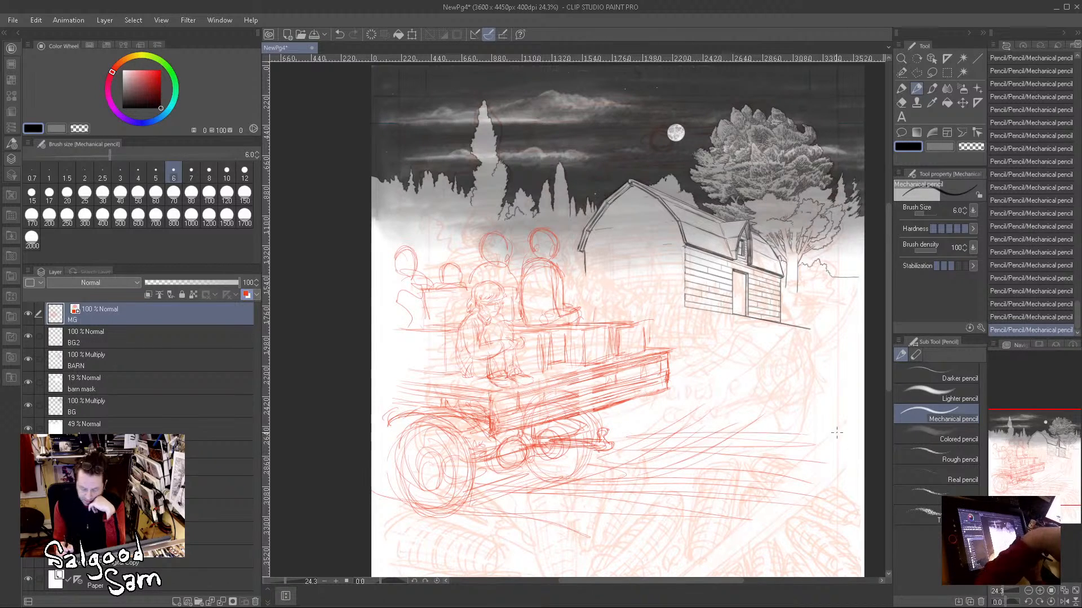
Step: Scale the MG drawing down to 68% width and 73% height in front of the barn and apply the transformation
mouse_move(778, 487)
left_mouse_down()
mouse_move(743, 488)
mouse_move(756, 397)
mouse_move(761, 417)
mouse_move(720, 410)
left_mouse_up()
key("ctrl+t")
left_click_drag(655, 378, 644, 379)
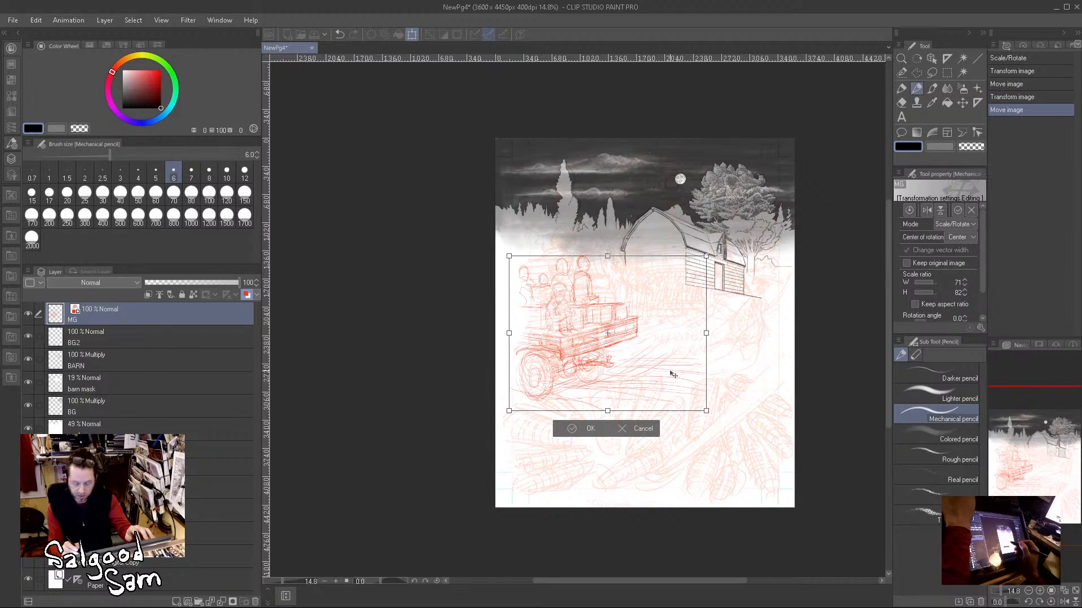
left_click_drag(706, 256, 698, 263)
left_click_drag(607, 403, 606, 402)
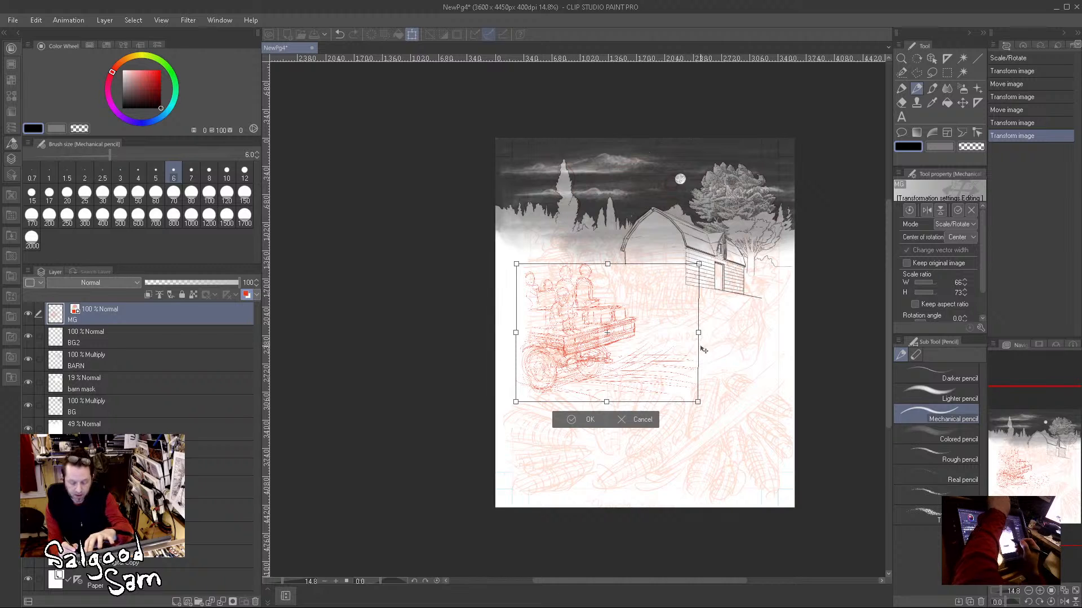
left_click_drag(698, 333, 706, 333)
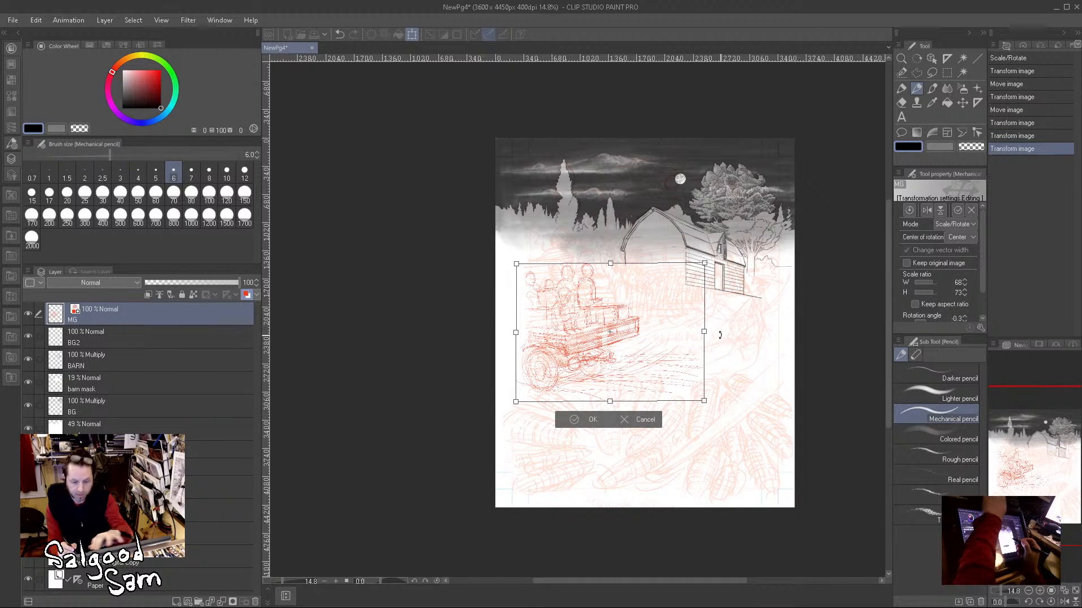
left_click(595, 419)
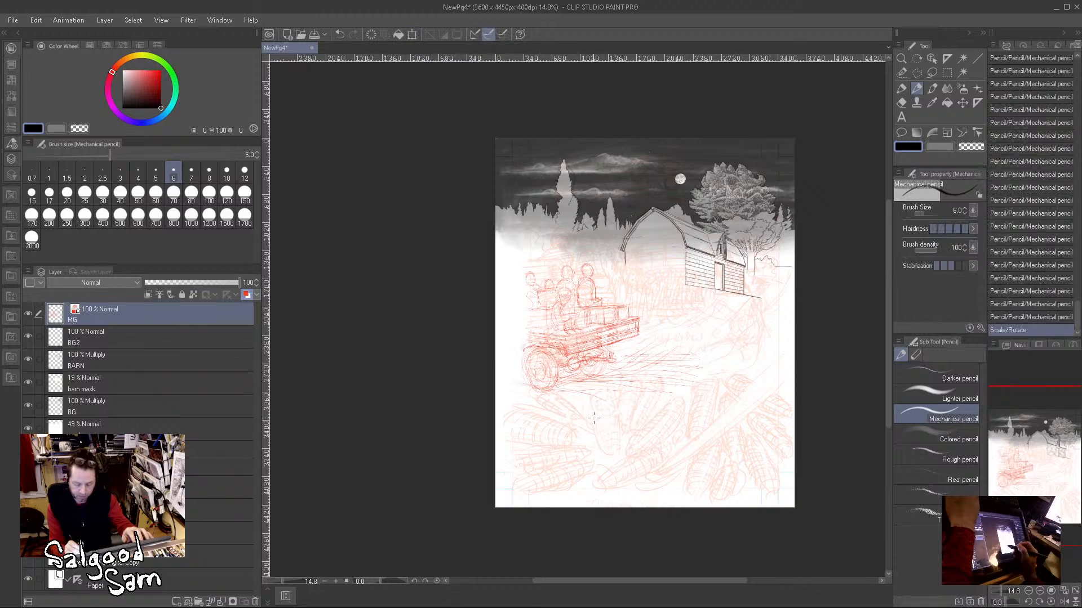
Step: Lower the rough sketch layer's opacity to 32%
left_click_drag(593, 371, 640, 415)
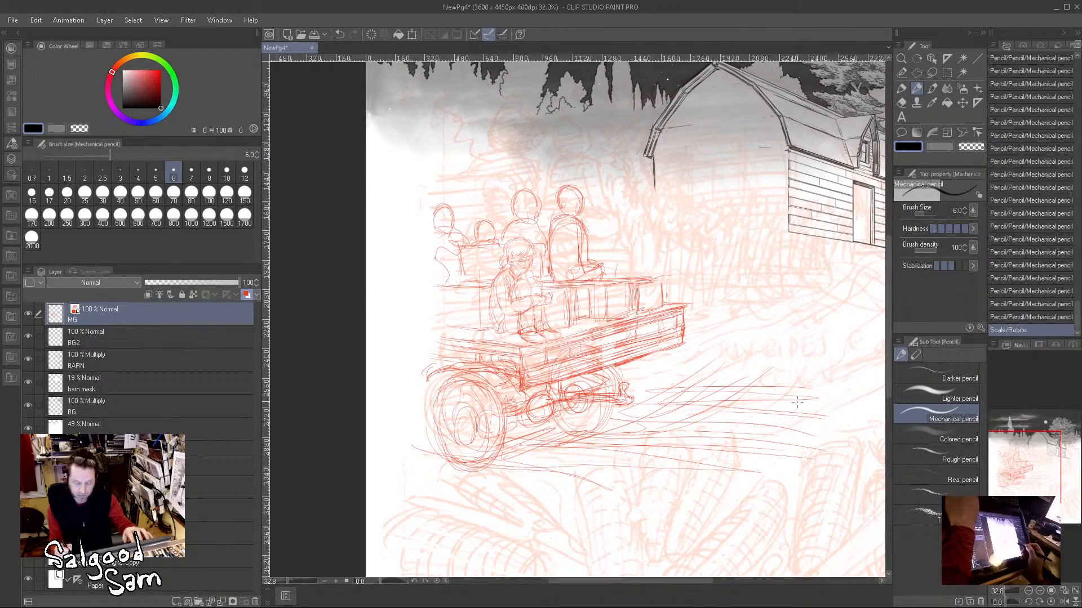
left_click(124, 533)
left_click(175, 283)
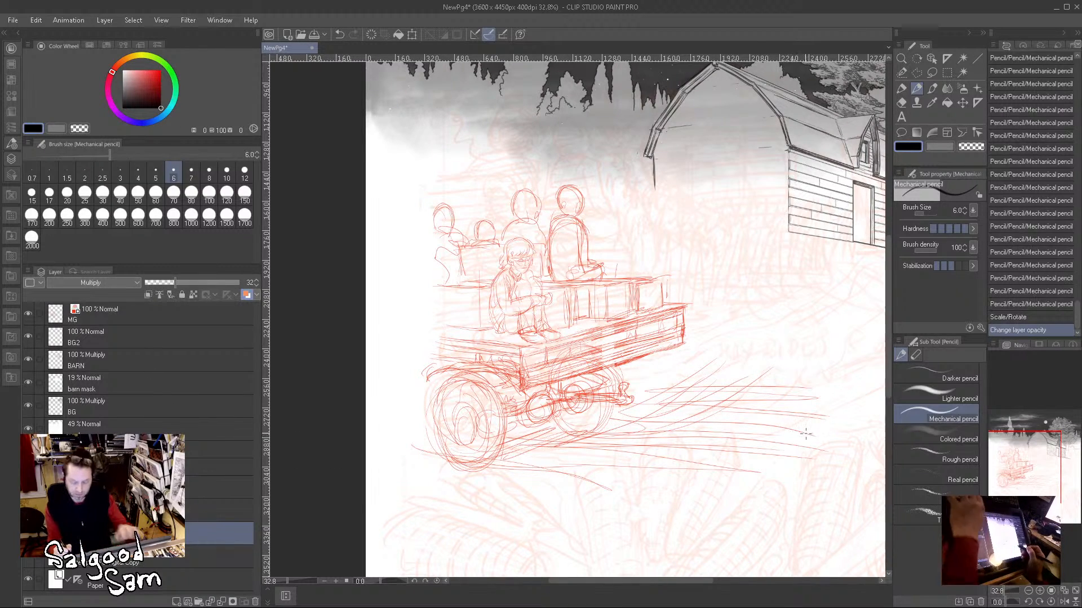
left_click_drag(791, 437, 665, 462)
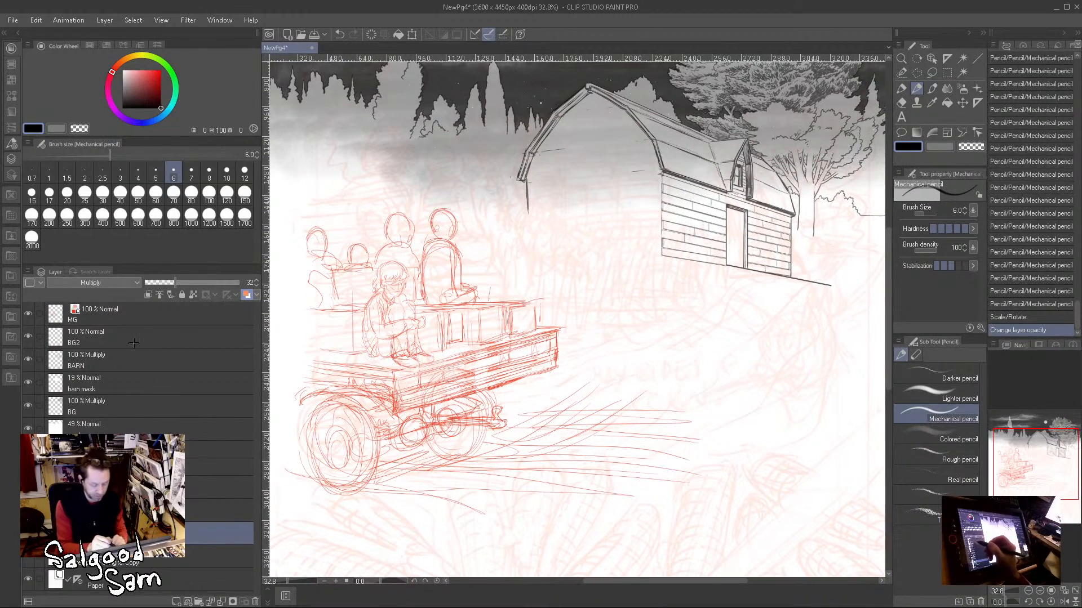
Step: Turn on layer color for the BG2 layer and set its color to orange
left_click(113, 336)
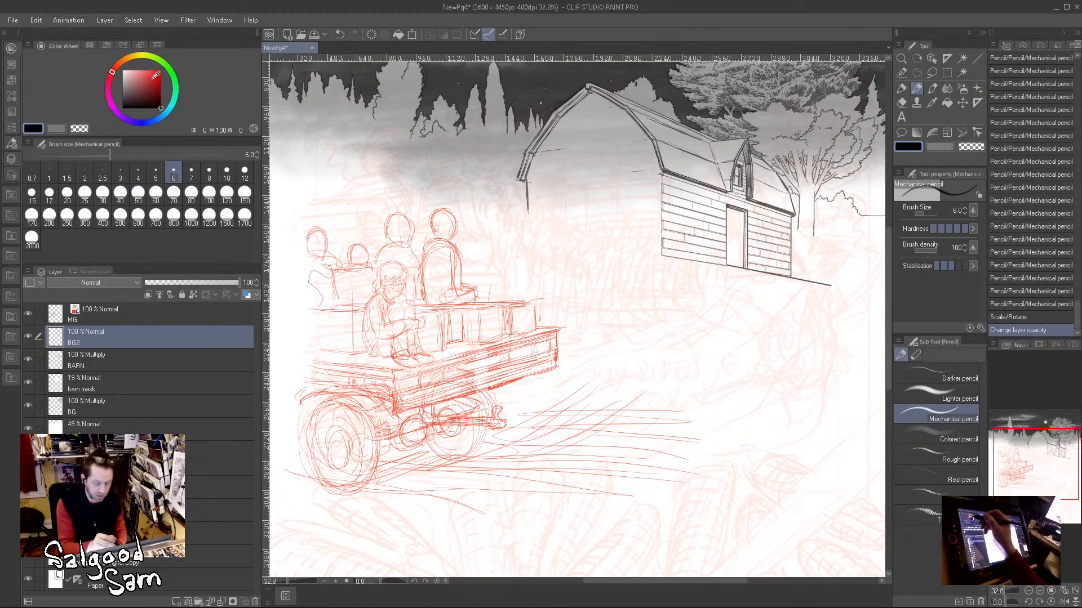
left_click(126, 56)
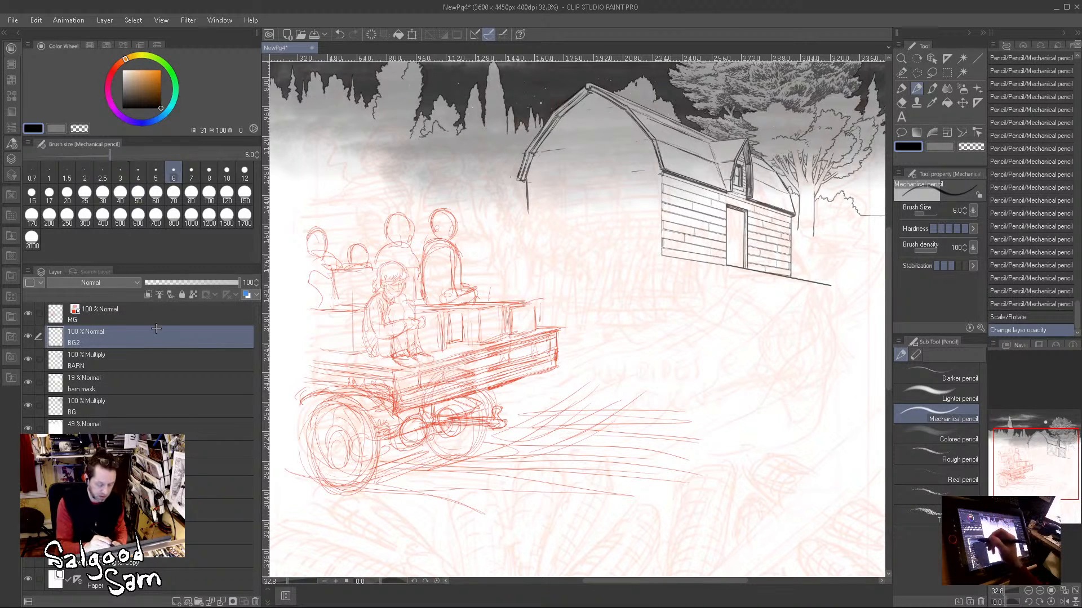
left_click(247, 295)
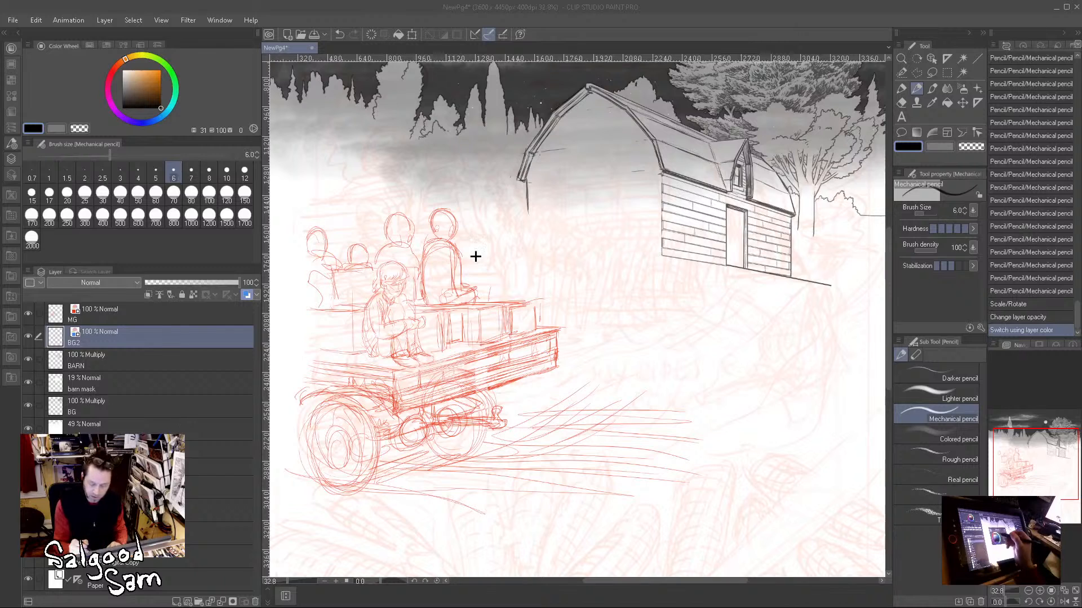
left_click(629, 211)
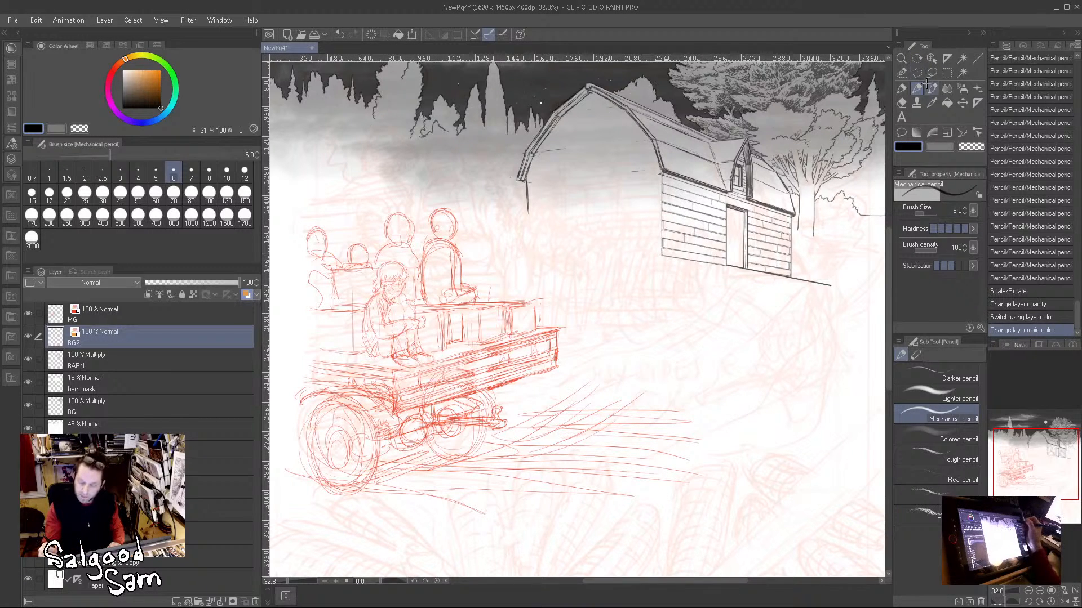
Step: Sketch the first corn tassels and stalks beside the rearmost passenger with the Bit husky brush at size 12
key("b")
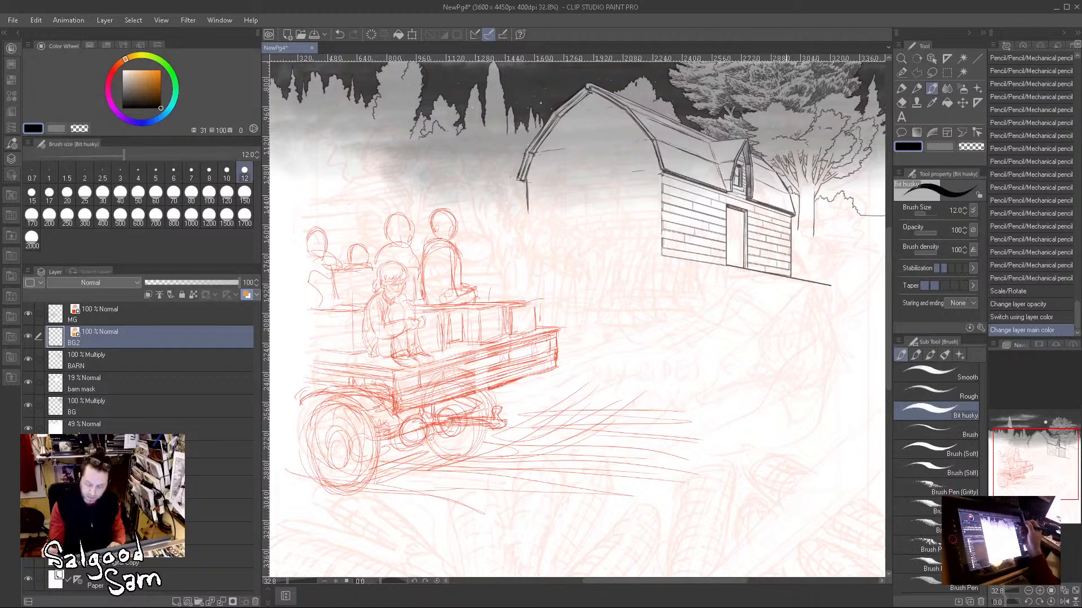
left_click_drag(489, 216, 493, 251)
mouse_move(490, 229)
left_mouse_down()
mouse_move(495, 296)
mouse_move(506, 260)
left_mouse_up()
mouse_move(513, 221)
left_mouse_down()
mouse_move(509, 256)
mouse_move(522, 244)
mouse_move(526, 251)
left_mouse_up()
mouse_move(460, 226)
left_mouse_down()
mouse_move(462, 255)
mouse_move(470, 235)
mouse_move(470, 284)
mouse_move(503, 269)
mouse_move(504, 287)
mouse_move(513, 259)
mouse_move(510, 294)
left_mouse_up()
left_click_drag(519, 259, 525, 297)
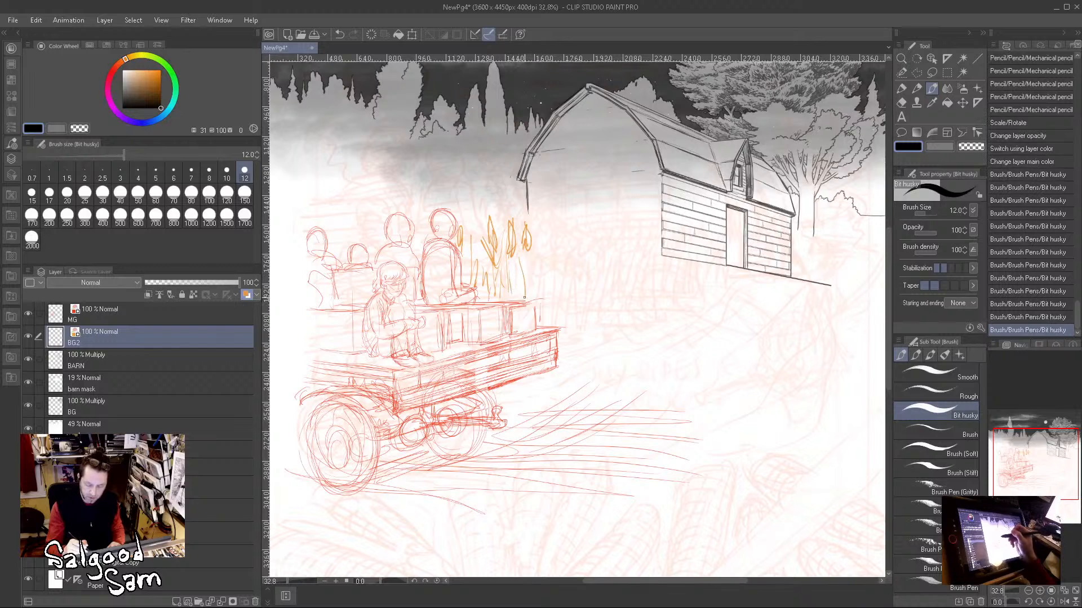
Step: Add corn tops between the passengers and continue the receding row of tassels to the barn's front wall
mouse_move(417, 228)
left_mouse_down()
mouse_move(372, 228)
mouse_move(380, 239)
mouse_move(340, 248)
left_mouse_up()
left_click_drag(536, 232, 533, 249)
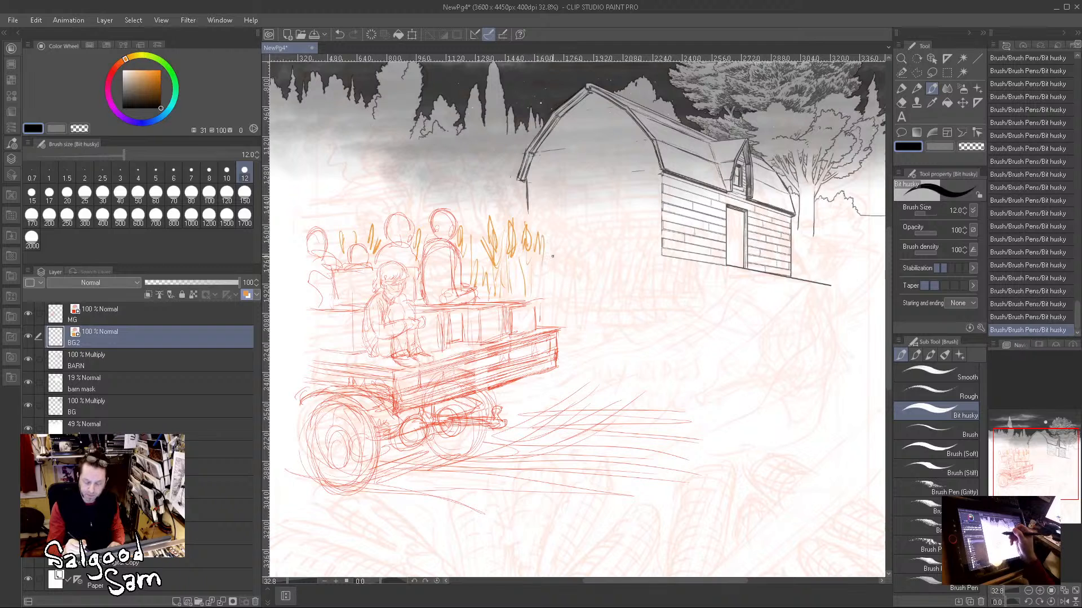
mouse_move(562, 231)
left_mouse_down()
mouse_move(558, 256)
mouse_move(608, 264)
left_mouse_up()
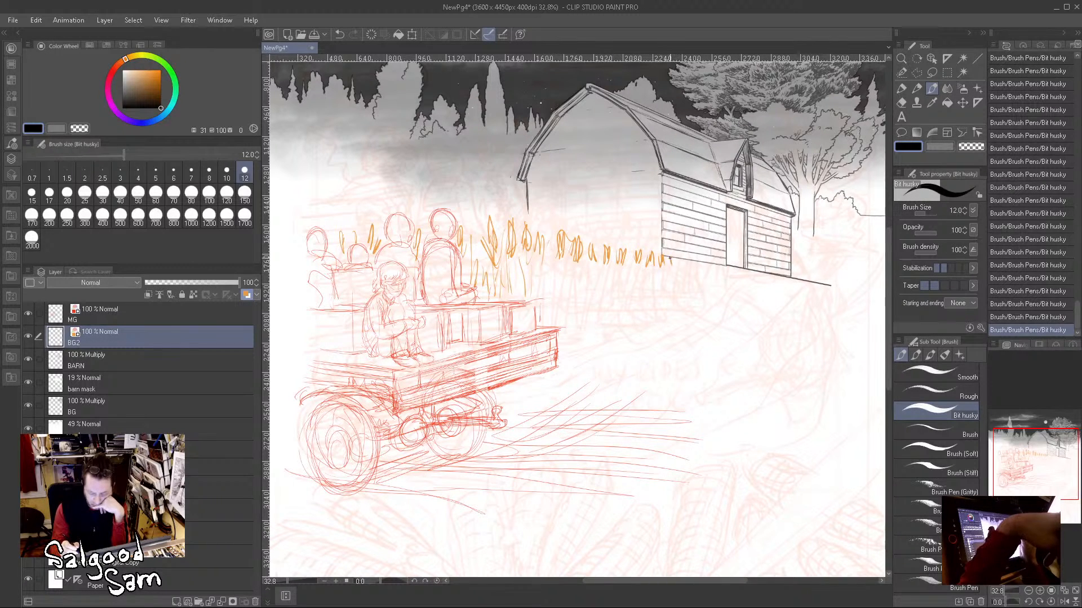
left_click_drag(678, 261, 703, 269)
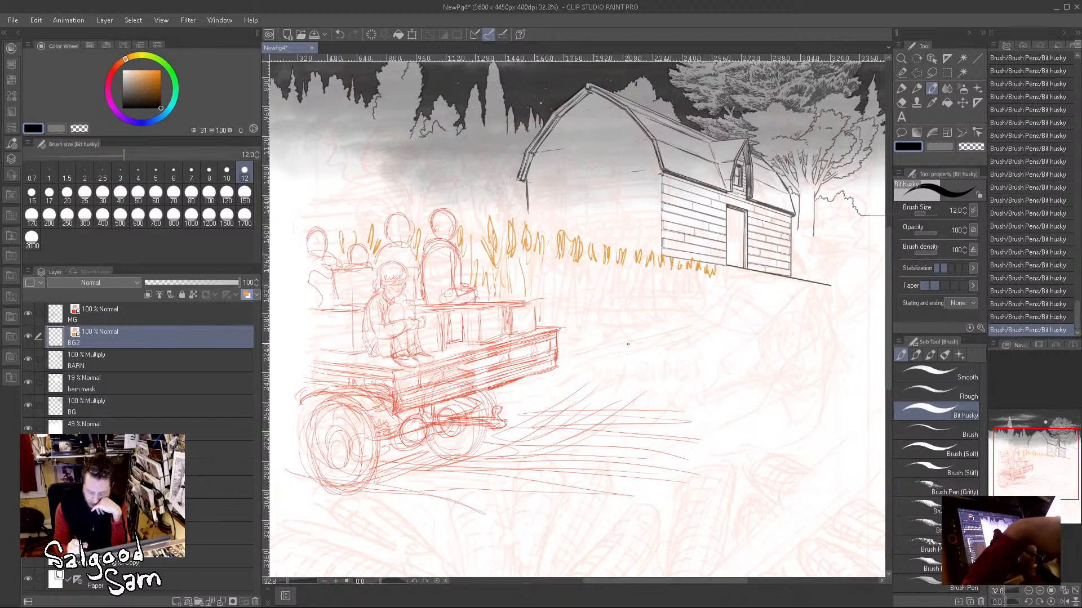
Step: Draw the cornfield's ground edge, fill the area above it with stalks and leaves, and add more tassels behind the passengers
left_click_drag(611, 352, 707, 325)
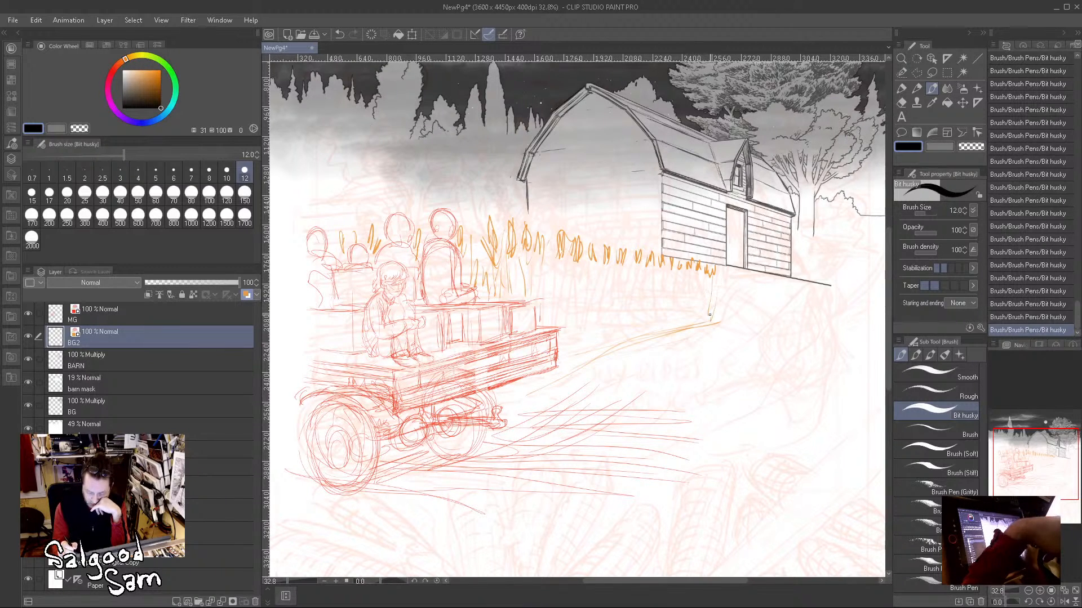
left_click_drag(665, 271, 659, 315)
left_click_drag(632, 267, 626, 339)
mouse_move(620, 265)
left_mouse_down()
mouse_move(612, 344)
mouse_move(578, 350)
left_mouse_up()
left_click_drag(563, 291, 557, 333)
mouse_move(543, 249)
left_mouse_down()
mouse_move(534, 311)
mouse_move(540, 282)
mouse_move(541, 306)
left_mouse_up()
mouse_move(557, 268)
left_mouse_down()
mouse_move(549, 309)
mouse_move(554, 297)
left_mouse_up()
left_click_drag(565, 264, 564, 339)
left_click_drag(569, 265, 565, 353)
left_click_drag(573, 324, 570, 342)
left_click_drag(585, 262, 575, 292)
left_click_drag(587, 291, 588, 349)
left_click_drag(601, 270, 596, 290)
left_click_drag(616, 266, 606, 331)
left_click_drag(612, 318, 598, 347)
mouse_move(626, 266)
left_mouse_down()
mouse_move(620, 339)
mouse_move(633, 316)
left_mouse_up()
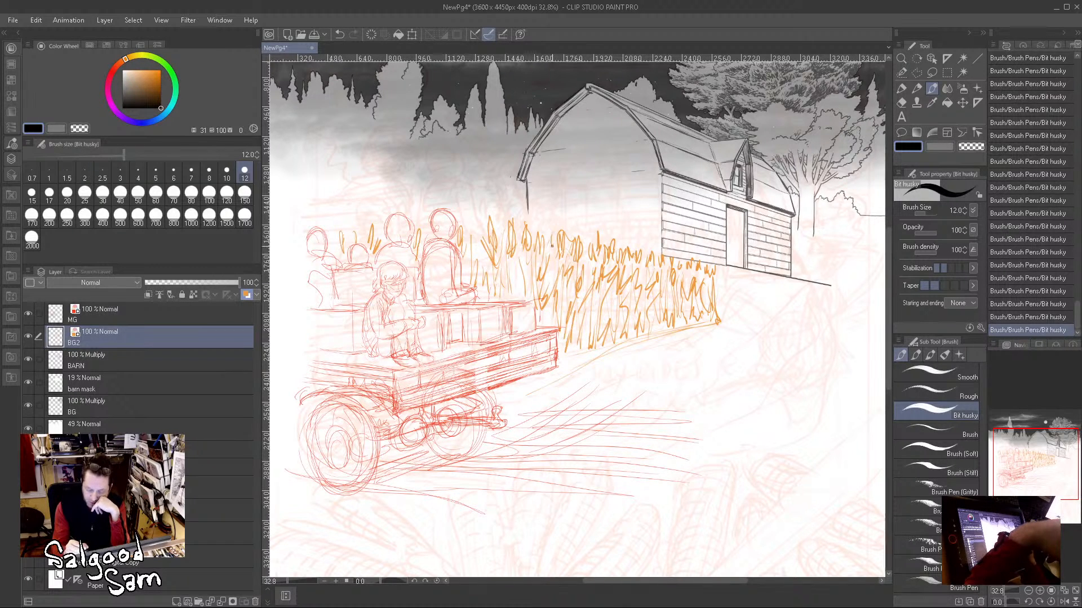
left_click_drag(475, 227, 475, 250)
left_click_drag(350, 226, 343, 239)
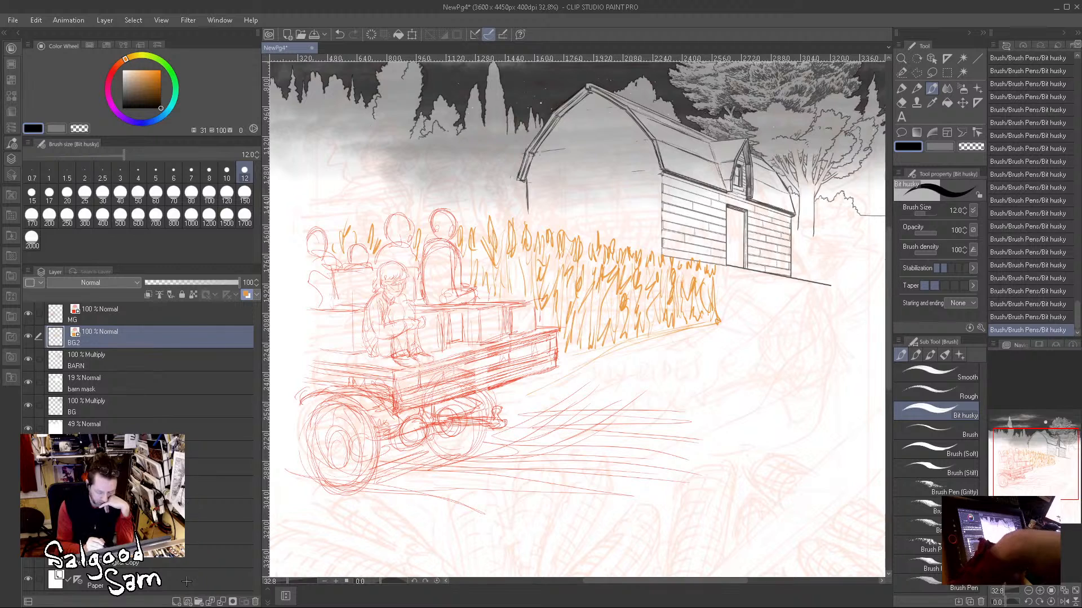
Step: Add a raster layer named pot above BG2 and give it a dark red layer color
left_click(177, 601)
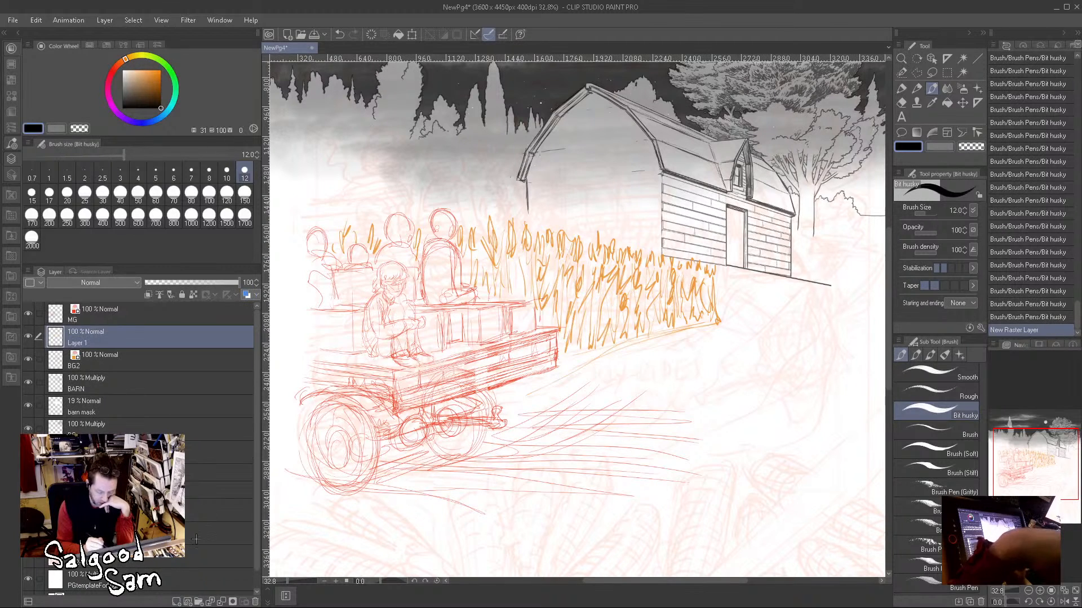
double_click(95, 326)
type("pot")
key("Return")
left_click(247, 295)
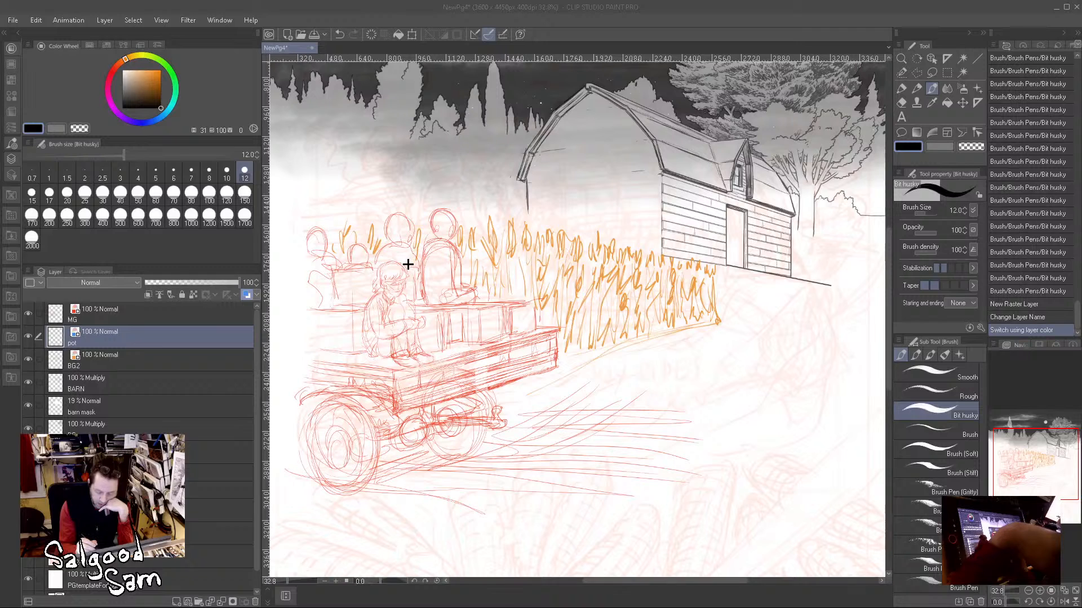
left_click(663, 209)
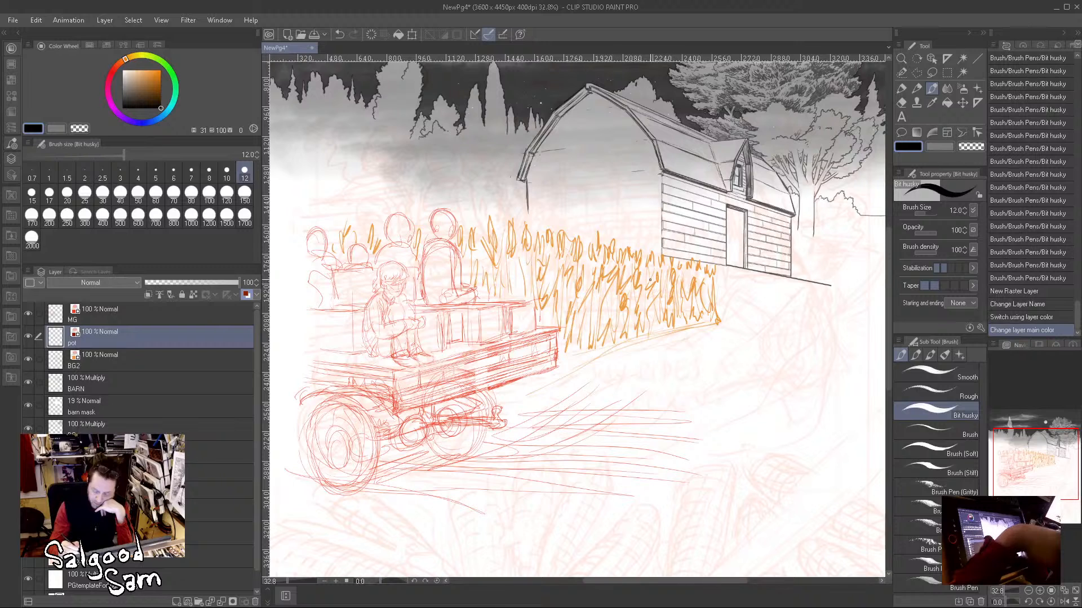
Step: Sketch an upright rectangular panel frame with side posts in front of the cornfield near the barn
left_click_drag(623, 273, 625, 311)
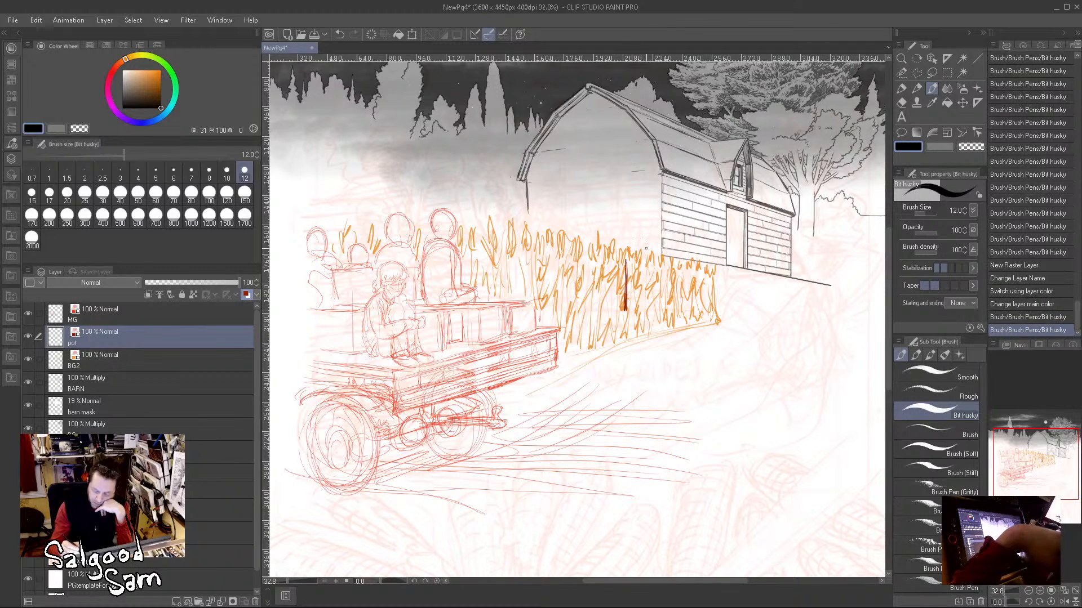
left_click_drag(625, 258, 632, 260)
left_click_drag(622, 260, 691, 259)
mouse_move(623, 262)
left_mouse_down()
mouse_move(691, 259)
mouse_move(688, 309)
left_mouse_up()
left_click_drag(688, 262, 689, 316)
left_click_drag(688, 273, 689, 325)
mouse_move(626, 266)
left_mouse_down()
mouse_move(628, 338)
mouse_move(695, 330)
left_mouse_up()
Step: Draw a wide ledge beneath the panel with short end supports and rough in the shapes around its middle
left_click_drag(627, 337, 676, 334)
left_click_drag(627, 337, 686, 337)
mouse_move(630, 341)
left_mouse_down()
mouse_move(660, 338)
mouse_move(606, 342)
mouse_move(620, 365)
left_mouse_up()
mouse_move(680, 340)
left_mouse_down()
mouse_move(698, 341)
mouse_move(693, 363)
mouse_move(705, 339)
left_mouse_up()
mouse_move(689, 335)
left_mouse_down()
mouse_move(721, 331)
mouse_move(718, 353)
mouse_move(720, 325)
mouse_move(704, 329)
left_mouse_up()
left_click_drag(636, 361, 662, 352)
left_click_drag(651, 353, 671, 359)
mouse_move(671, 359)
left_mouse_down()
mouse_move(675, 348)
mouse_move(681, 355)
left_mouse_up()
mouse_move(676, 343)
left_mouse_down()
mouse_move(683, 355)
mouse_move(673, 352)
left_mouse_up()
mouse_move(659, 342)
left_mouse_down()
mouse_move(648, 350)
mouse_move(668, 347)
mouse_move(637, 340)
left_mouse_up()
mouse_move(638, 339)
left_mouse_down()
mouse_move(646, 348)
mouse_move(654, 338)
left_mouse_up()
mouse_move(650, 343)
left_mouse_down()
mouse_move(656, 325)
mouse_move(671, 351)
mouse_move(660, 355)
left_mouse_up()
left_click_drag(632, 345, 658, 356)
Step: Fill the upright panel with horizontal plank lines and add small details where it meets the ledge
mouse_move(627, 271)
left_mouse_down()
mouse_move(658, 275)
mouse_move(629, 289)
mouse_move(685, 287)
left_mouse_up()
mouse_move(627, 299)
left_mouse_down()
mouse_move(685, 287)
mouse_move(634, 311)
mouse_move(683, 313)
left_mouse_up()
left_click_drag(634, 327, 651, 324)
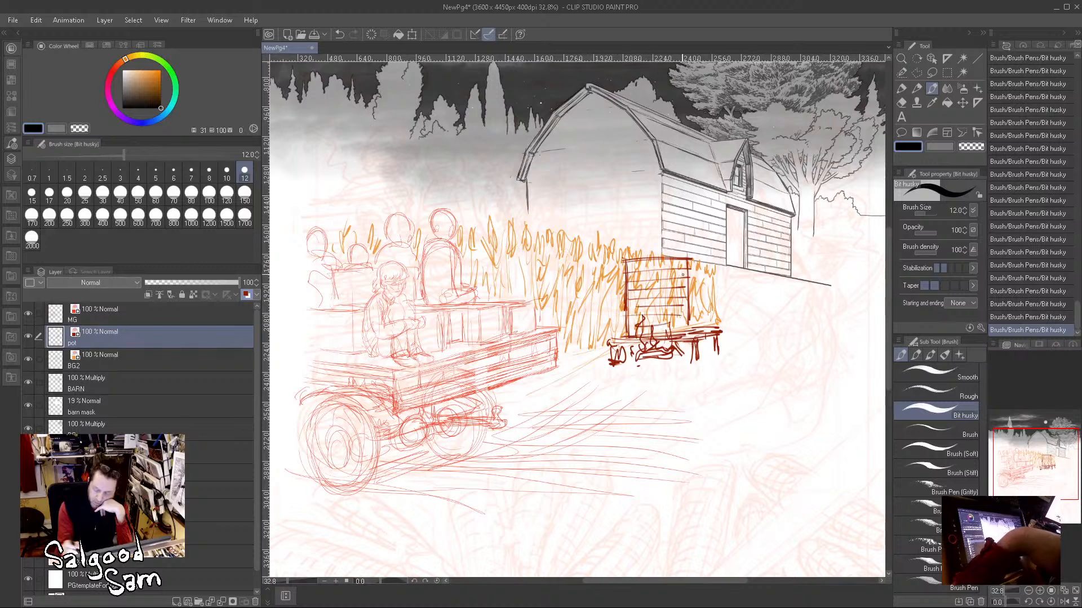
Step: Extend the plank structure with a side section and ledge shapes, and sketch small figures on top of it
mouse_move(670, 261)
left_mouse_down()
mouse_move(686, 222)
mouse_move(693, 231)
mouse_move(666, 242)
mouse_move(673, 230)
mouse_move(699, 283)
mouse_move(716, 262)
left_mouse_up()
mouse_move(698, 263)
left_mouse_down()
mouse_move(714, 262)
mouse_move(697, 329)
left_mouse_up()
left_click_drag(698, 289, 699, 330)
mouse_move(695, 293)
left_mouse_down()
mouse_move(695, 338)
mouse_move(723, 330)
mouse_move(665, 336)
mouse_move(705, 315)
mouse_move(714, 315)
mouse_move(675, 334)
mouse_move(720, 325)
mouse_move(630, 340)
left_mouse_up()
mouse_move(630, 341)
left_mouse_down()
mouse_move(729, 333)
mouse_move(710, 332)
mouse_move(720, 354)
mouse_move(696, 359)
left_mouse_up()
mouse_move(698, 338)
left_mouse_down()
mouse_move(698, 352)
mouse_move(723, 331)
mouse_move(698, 330)
left_mouse_up()
left_click_drag(678, 336, 696, 333)
mouse_move(625, 262)
left_mouse_down()
mouse_move(693, 363)
mouse_move(628, 358)
mouse_move(718, 353)
left_mouse_up()
mouse_move(689, 347)
left_mouse_down()
mouse_move(711, 347)
mouse_move(687, 349)
left_mouse_up()
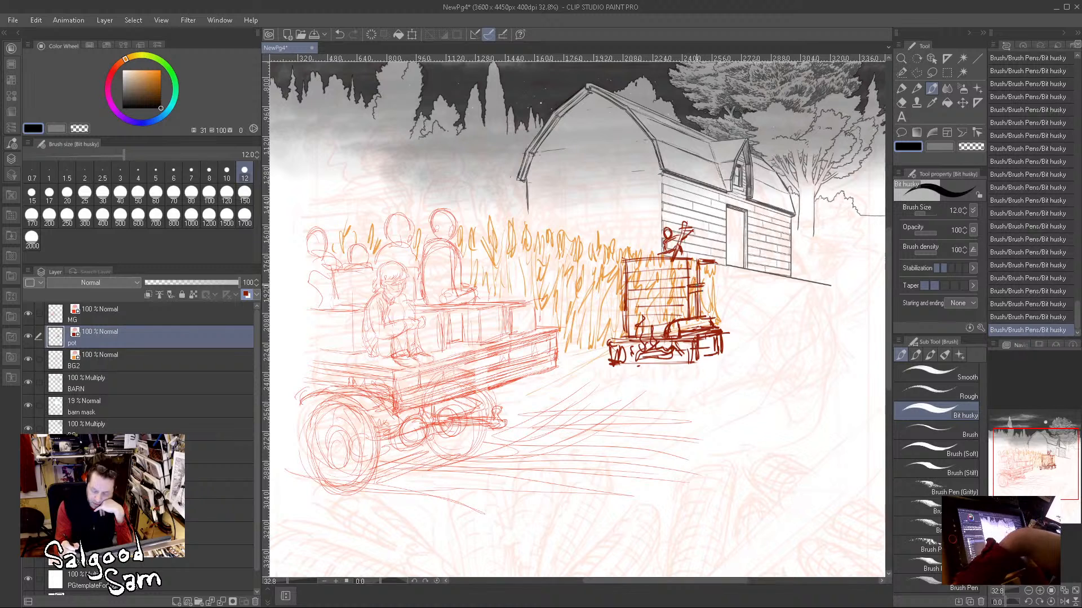
Step: Draw slanting lines down the plank structure's barn-side end, reinforce its frame and add a short ground line beneath it
left_click_drag(705, 289, 721, 337)
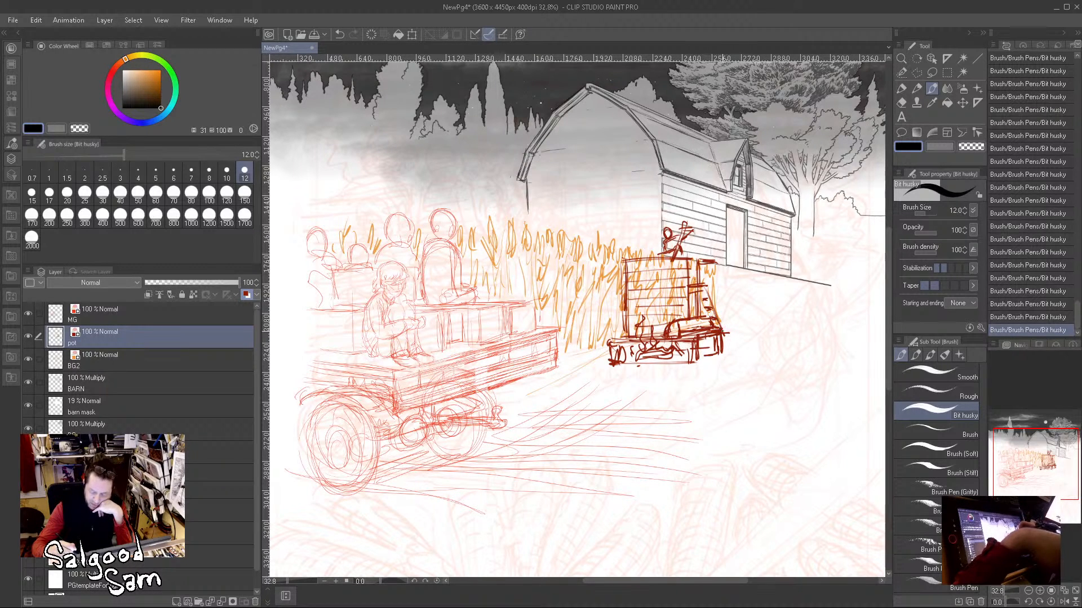
left_click_drag(711, 300, 721, 327)
mouse_move(706, 263)
left_mouse_down()
mouse_move(732, 332)
mouse_move(716, 282)
left_mouse_up()
left_click_drag(717, 281, 731, 352)
left_click_drag(705, 264, 721, 324)
left_click_drag(721, 305, 729, 344)
left_click_drag(697, 263, 696, 284)
left_click_drag(637, 264, 669, 260)
left_click_drag(698, 362, 730, 360)
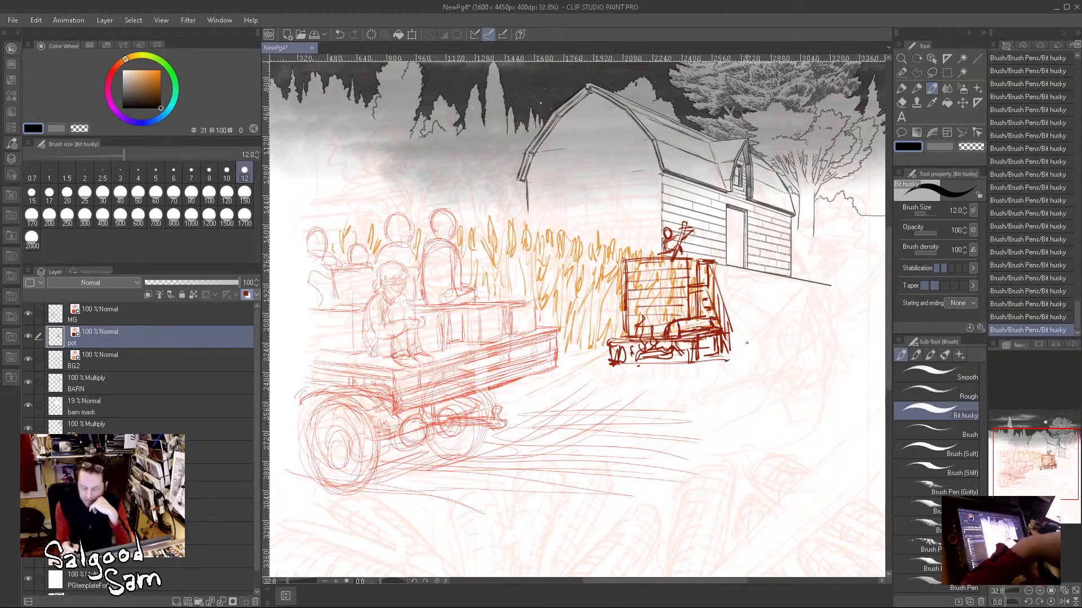
Step: Sketch two small standing figures on the ground beside the plank structure's slanted end
mouse_move(728, 315)
left_mouse_down()
mouse_move(726, 358)
mouse_move(741, 360)
mouse_move(715, 366)
mouse_move(752, 361)
left_mouse_up()
left_click_drag(759, 351, 760, 359)
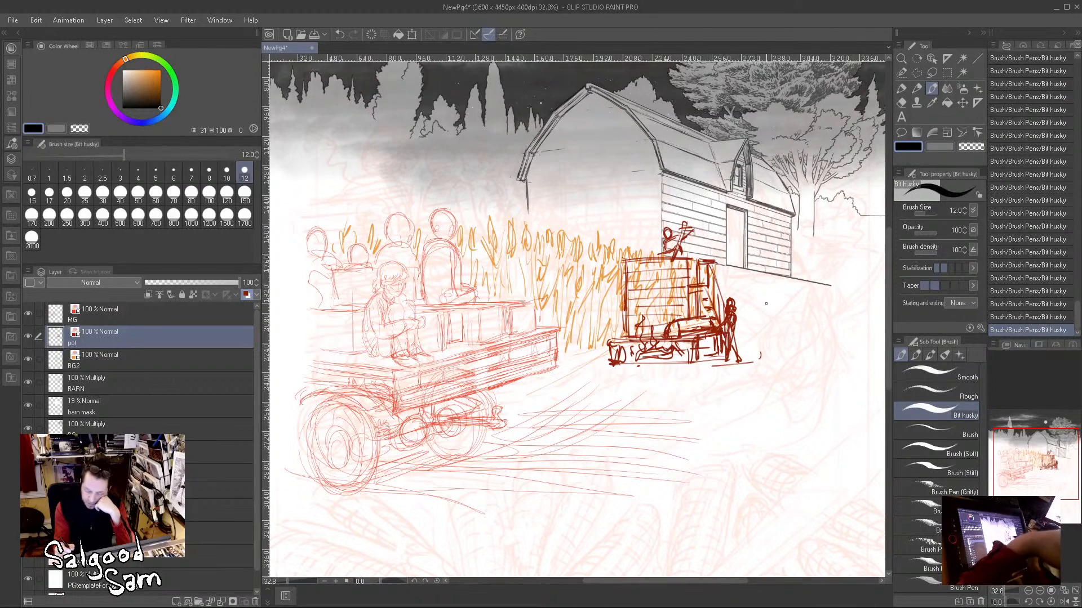
mouse_move(755, 305)
left_mouse_down()
mouse_move(760, 298)
mouse_move(760, 340)
left_mouse_up()
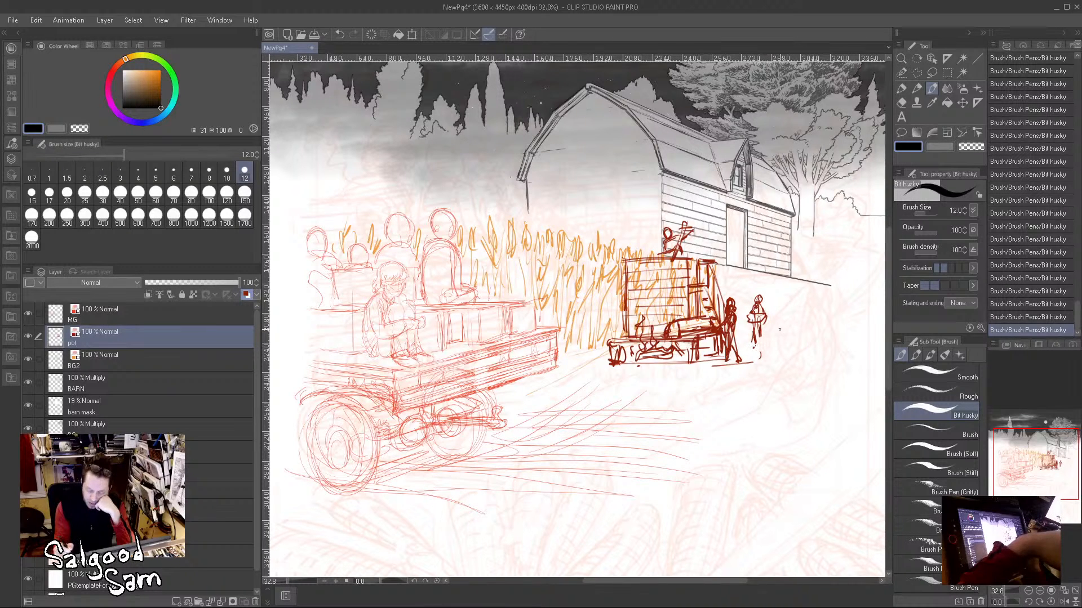
Step: Draw the road's edge lines converging behind the standing figures and past the barn's far corner
left_click_drag(732, 333, 797, 307)
mouse_move(714, 267)
left_mouse_down()
mouse_move(806, 285)
mouse_move(818, 301)
mouse_move(880, 285)
left_mouse_up()
left_click_drag(809, 293, 729, 300)
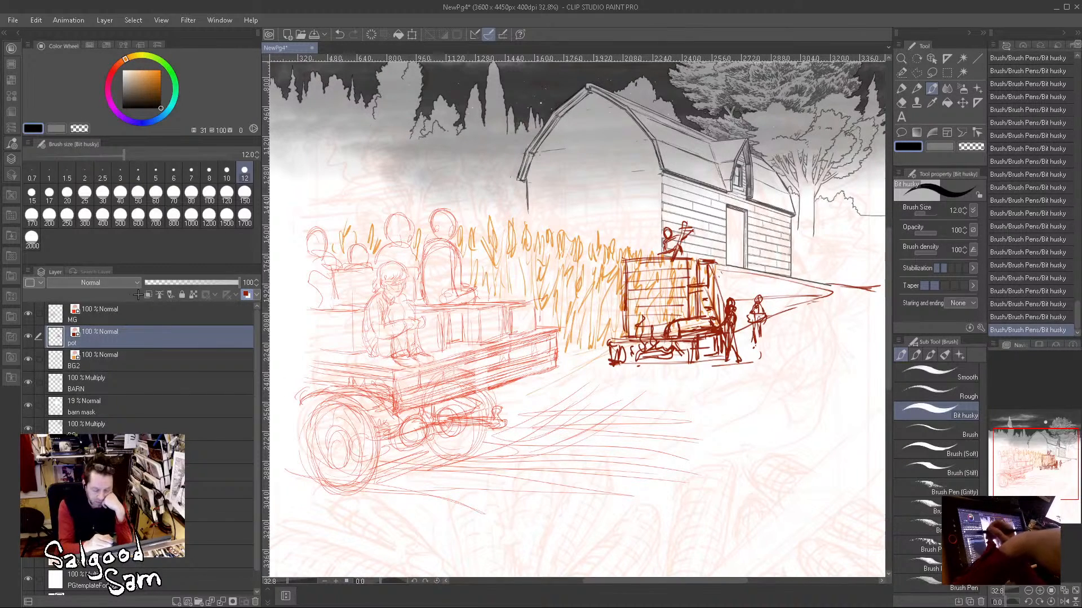
Step: On the BG2 layer, fill the strip between the plank structure and the road bend with short corn stalks
left_click(154, 353)
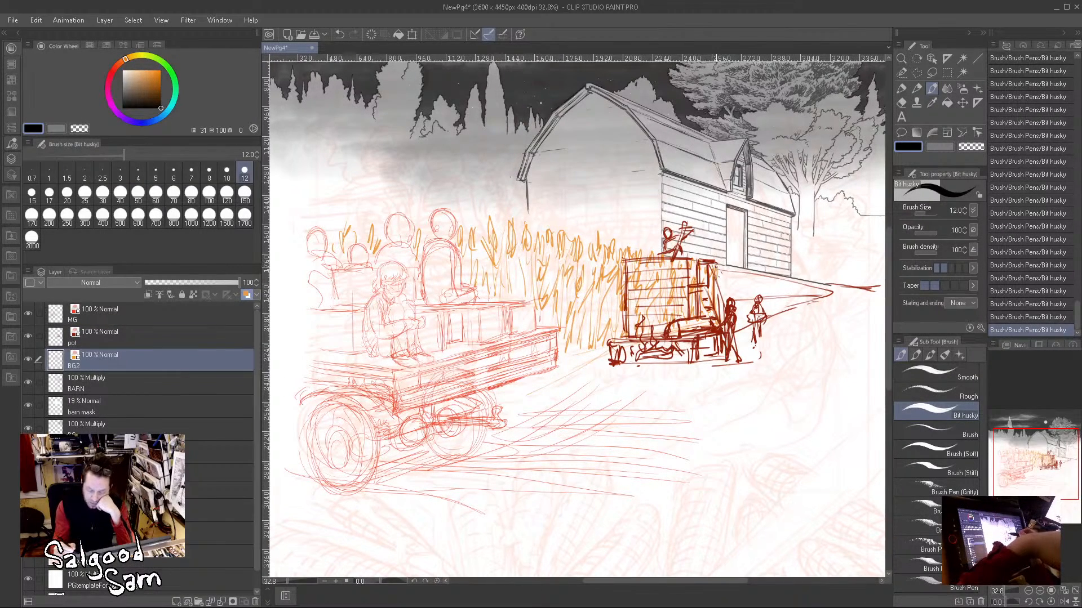
mouse_move(722, 286)
left_mouse_down()
mouse_move(731, 272)
mouse_move(747, 281)
left_mouse_up()
left_click_drag(746, 314, 745, 286)
mouse_move(735, 311)
left_mouse_down()
mouse_move(743, 286)
mouse_move(724, 288)
mouse_move(756, 276)
left_mouse_up()
left_click_drag(762, 286, 763, 273)
left_click_drag(769, 287, 769, 271)
left_click_drag(774, 286, 776, 275)
mouse_move(780, 289)
left_mouse_down()
mouse_move(785, 271)
mouse_move(786, 283)
left_mouse_up()
left_click_drag(784, 308, 783, 286)
mouse_move(782, 311)
left_mouse_down()
mouse_move(782, 289)
mouse_move(769, 290)
left_mouse_up()
left_click_drag(763, 305, 753, 284)
mouse_move(748, 306)
left_mouse_down()
mouse_move(748, 291)
mouse_move(770, 304)
mouse_move(786, 289)
left_mouse_up()
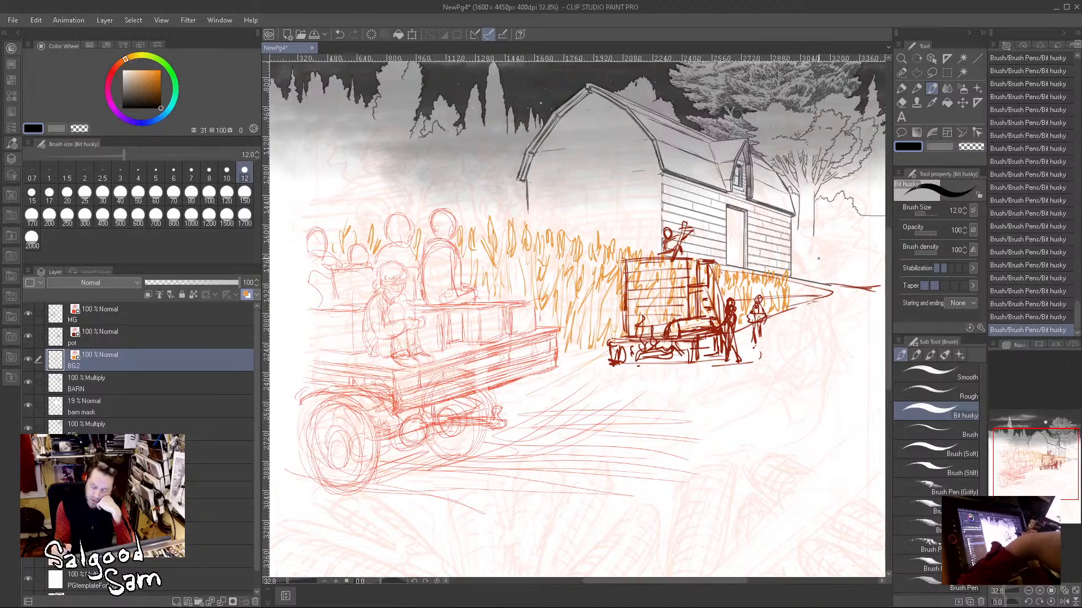
Step: Sketch a small distant building beyond the barn and surround it with rough bushes and tree outlines
mouse_move(803, 263)
left_mouse_down()
mouse_move(828, 263)
mouse_move(805, 278)
mouse_move(820, 279)
left_mouse_up()
mouse_move(807, 274)
left_mouse_down()
mouse_move(828, 277)
mouse_move(834, 262)
left_mouse_up()
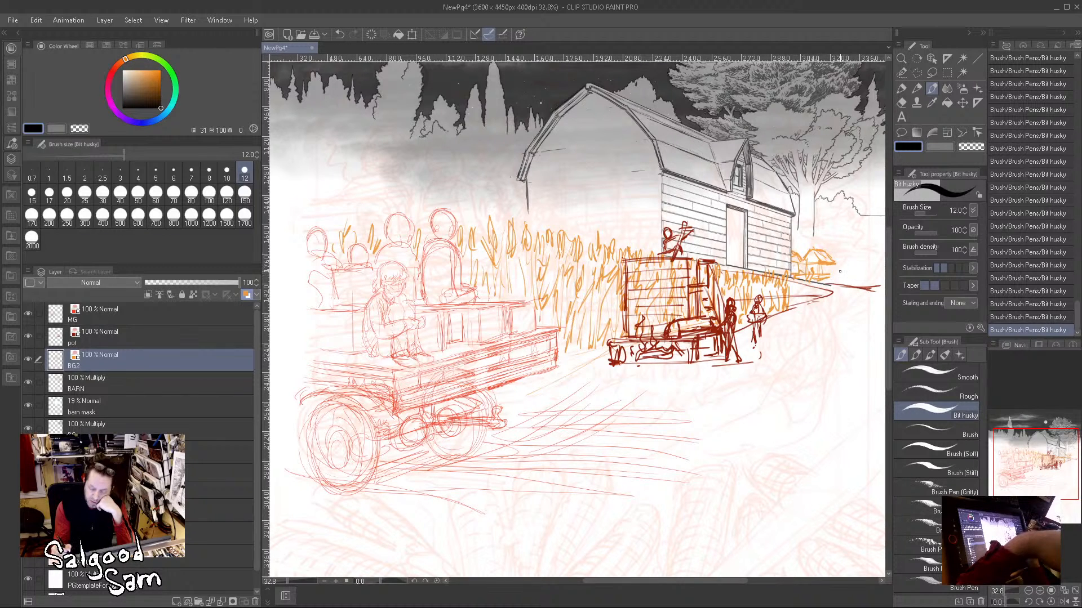
mouse_move(818, 283)
left_mouse_down()
mouse_move(870, 279)
mouse_move(860, 277)
left_mouse_up()
mouse_move(860, 221)
left_mouse_down()
mouse_move(841, 249)
mouse_move(851, 281)
left_mouse_up()
left_click_drag(838, 244, 856, 226)
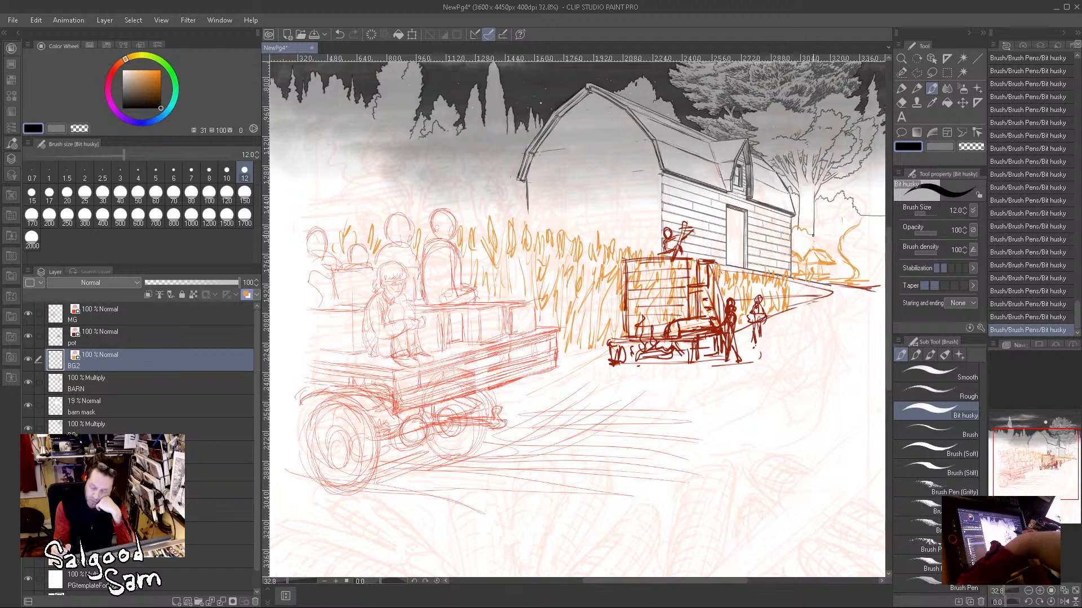
mouse_move(815, 233)
left_mouse_down()
mouse_move(834, 222)
mouse_move(843, 254)
mouse_move(850, 228)
mouse_move(871, 269)
left_mouse_up()
left_click_drag(885, 226, 869, 272)
Step: Add loose diagonal ground strokes along the road from the bend towards the hay wagon
left_click_drag(828, 309, 769, 340)
left_click_drag(859, 315, 839, 322)
left_click_drag(830, 325, 548, 458)
left_click_drag(592, 417, 542, 431)
left_click_drag(610, 386, 517, 413)
left_click_drag(566, 386, 525, 401)
left_click_drag(661, 421, 627, 435)
left_click_drag(778, 367, 730, 389)
mouse_move(730, 408)
left_mouse_down()
mouse_move(755, 392)
mouse_move(742, 406)
left_mouse_up()
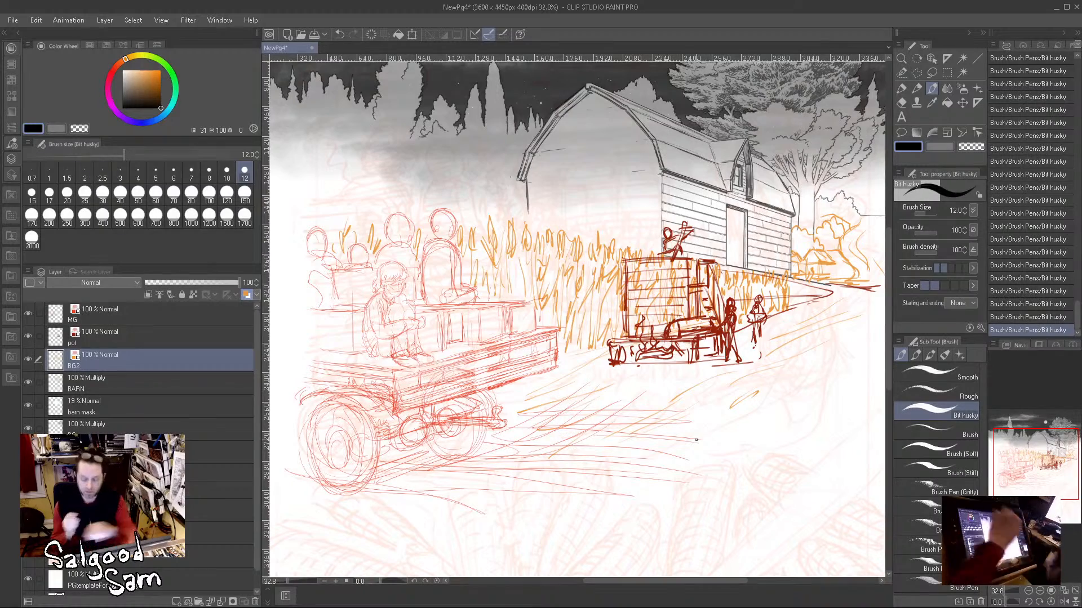
Step: Sketch a windmill with a round bladed wheel and a cross-braced tower behind the wagon passengers
left_click_drag(601, 344, 622, 480)
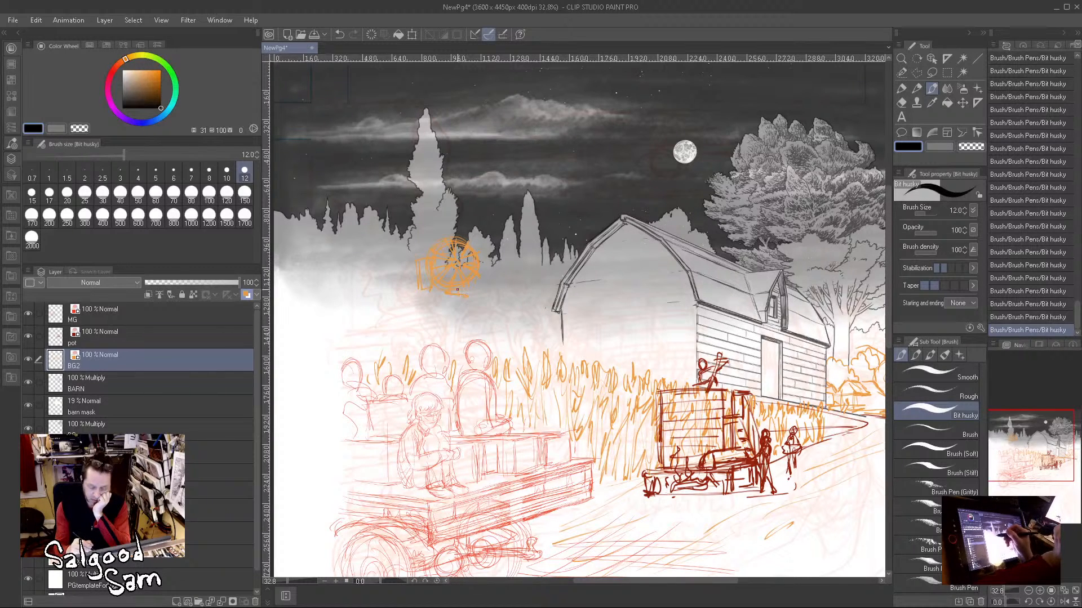
mouse_move(444, 324)
left_mouse_down()
mouse_move(440, 357)
mouse_move(470, 359)
mouse_move(448, 370)
left_mouse_up()
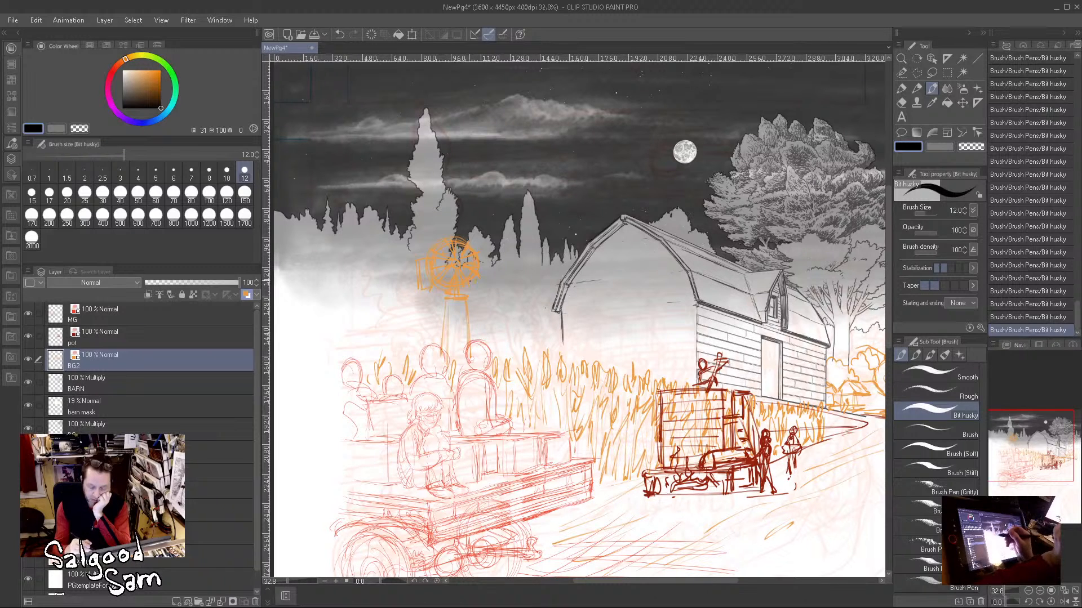
left_click_drag(449, 320, 470, 319)
left_click_drag(444, 329, 472, 328)
mouse_move(445, 347)
left_mouse_down()
mouse_move(464, 345)
mouse_move(459, 313)
mouse_move(468, 327)
left_mouse_up()
left_click_drag(453, 358, 461, 345)
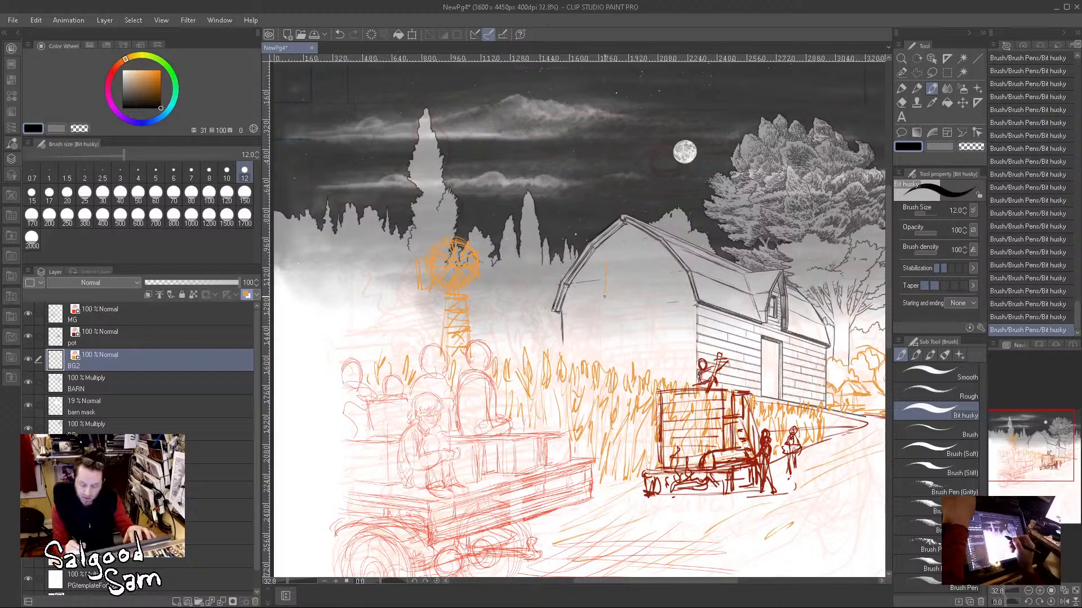
Step: Draw a framed rectangular loft window on the upper part of the barn's front wall
left_click_drag(606, 293, 638, 289)
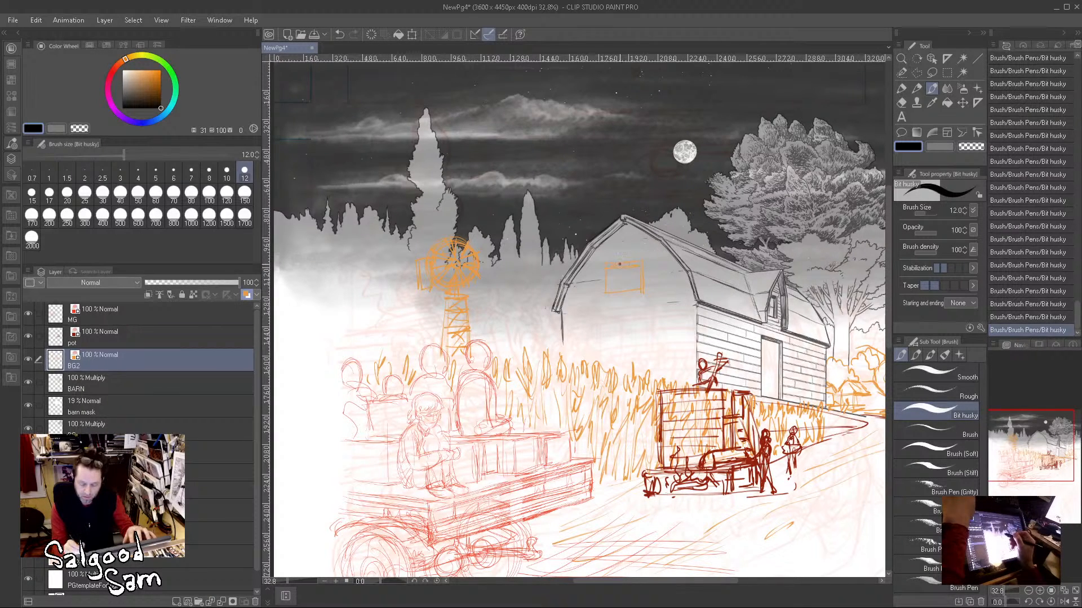
left_click_drag(608, 271, 609, 292)
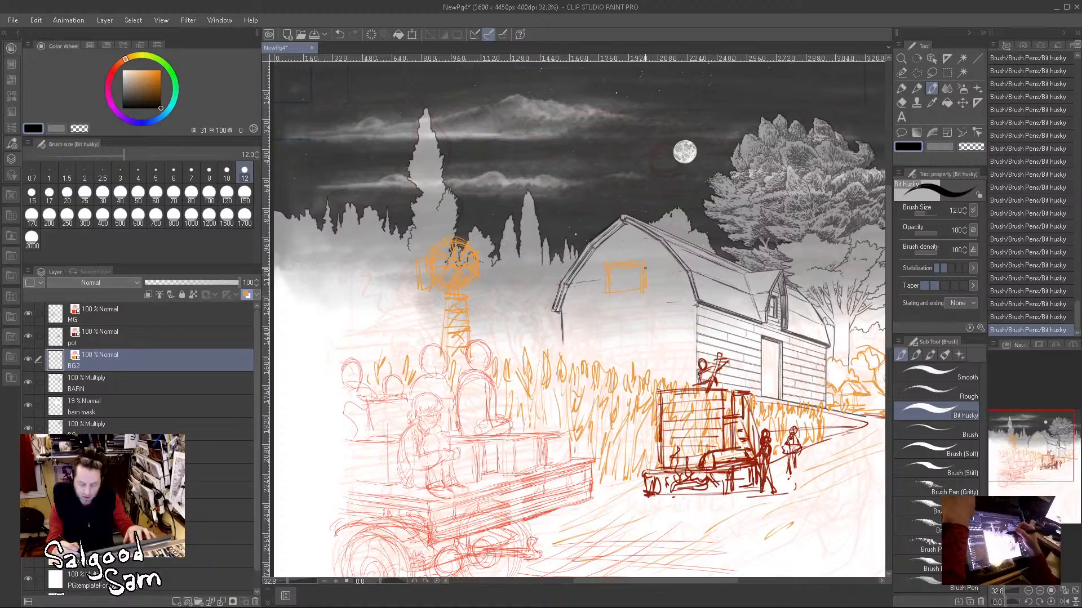
scroll(638, 287, "down", 3)
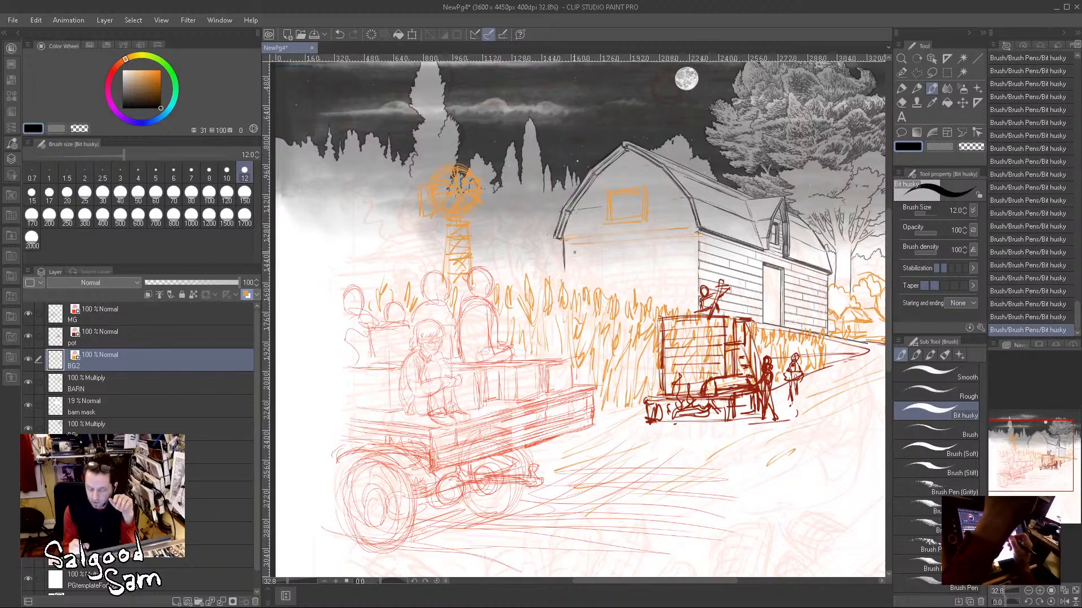
Step: Cover the barn's front wall with horizontal plank lines and add detail to the loft window
left_click_drag(693, 242, 566, 253)
left_click_drag(688, 250, 565, 264)
mouse_move(696, 255)
left_mouse_down()
mouse_move(621, 262)
mouse_move(693, 267)
mouse_move(566, 273)
mouse_move(615, 270)
mouse_move(580, 283)
left_mouse_up()
left_click_drag(661, 281, 627, 283)
mouse_move(698, 282)
left_mouse_down()
mouse_move(637, 287)
mouse_move(643, 305)
mouse_move(657, 308)
left_mouse_up()
left_click_drag(696, 306, 678, 309)
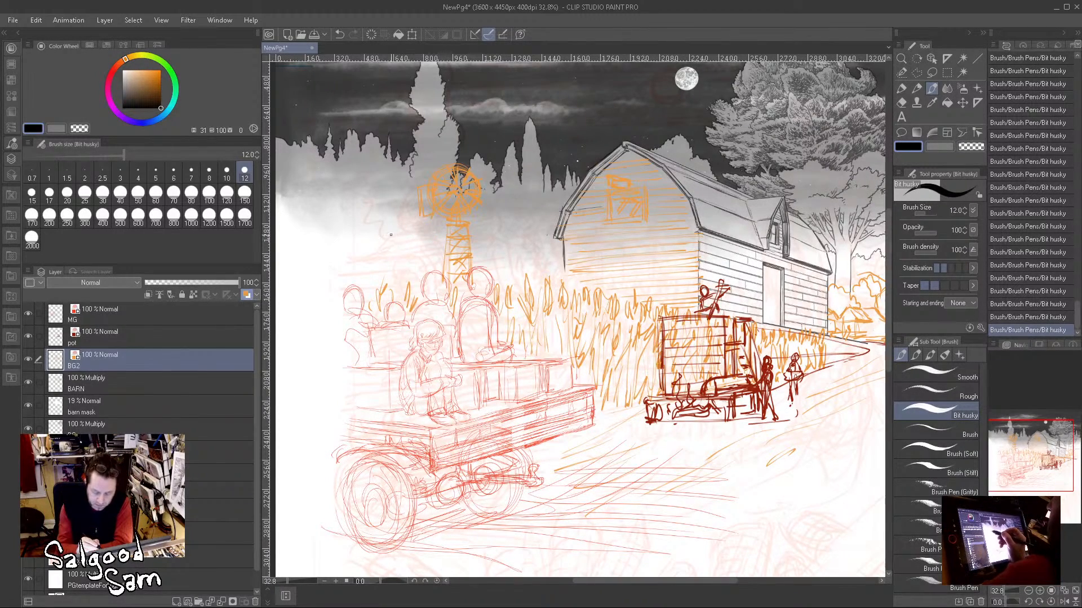
Step: Rough in a farmhouse roof with a main gable and a smaller gable around the windmill's base
mouse_move(386, 242)
left_mouse_down()
mouse_move(414, 259)
mouse_move(349, 256)
mouse_move(372, 234)
mouse_move(342, 263)
mouse_move(401, 248)
left_mouse_up()
mouse_move(408, 262)
left_mouse_down()
mouse_move(398, 237)
mouse_move(501, 255)
mouse_move(519, 279)
left_mouse_up()
left_click_drag(508, 267, 521, 279)
left_click_drag(409, 259, 441, 267)
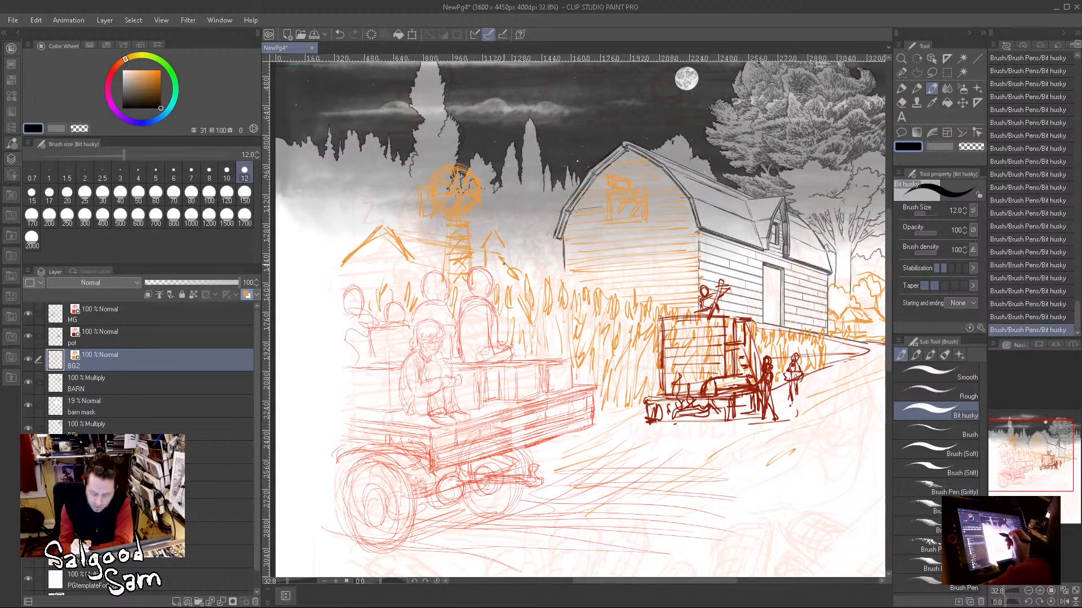
left_click_drag(495, 250, 499, 277)
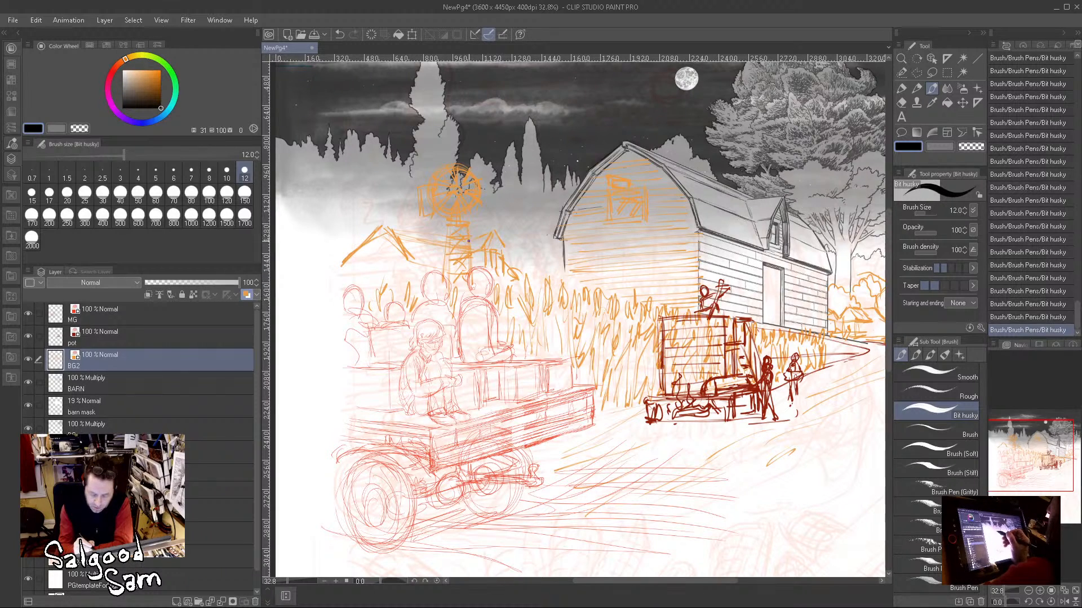
left_click_drag(425, 241, 448, 242)
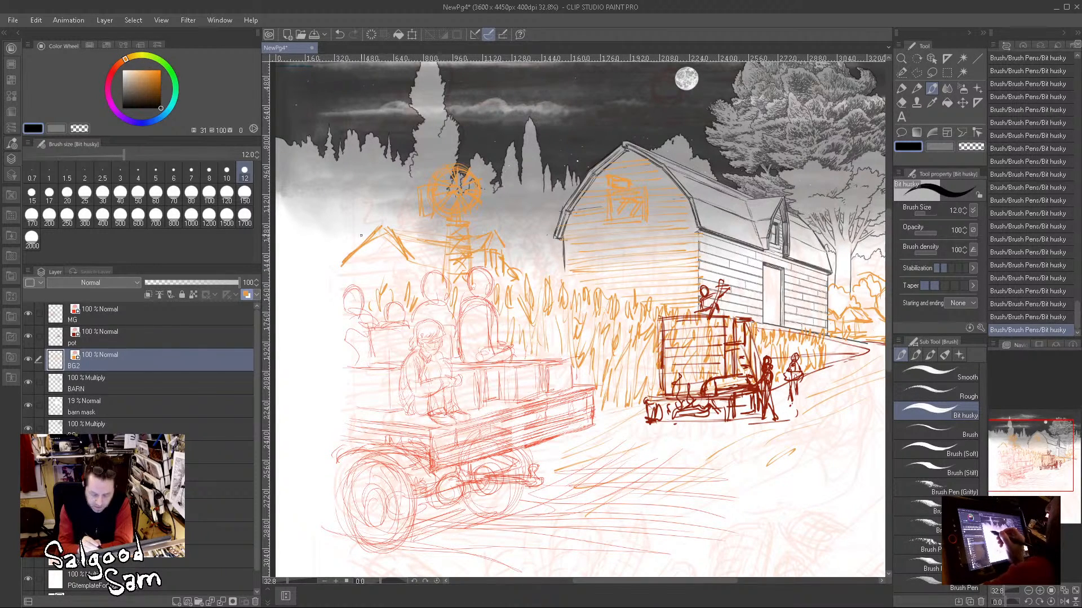
Step: Add a brick chimney to the farmhouse and strengthen the roof's sloping edges and ridge
mouse_move(339, 269)
left_mouse_down()
mouse_move(353, 201)
mouse_move(341, 210)
mouse_move(365, 212)
mouse_move(338, 220)
mouse_move(360, 214)
mouse_move(369, 234)
mouse_move(344, 209)
mouse_move(361, 218)
mouse_move(341, 249)
mouse_move(344, 230)
mouse_move(346, 253)
left_mouse_up()
mouse_move(354, 233)
left_mouse_down()
mouse_move(360, 245)
mouse_move(334, 279)
left_mouse_up()
mouse_move(375, 233)
left_mouse_down()
mouse_move(398, 252)
mouse_move(314, 284)
left_mouse_up()
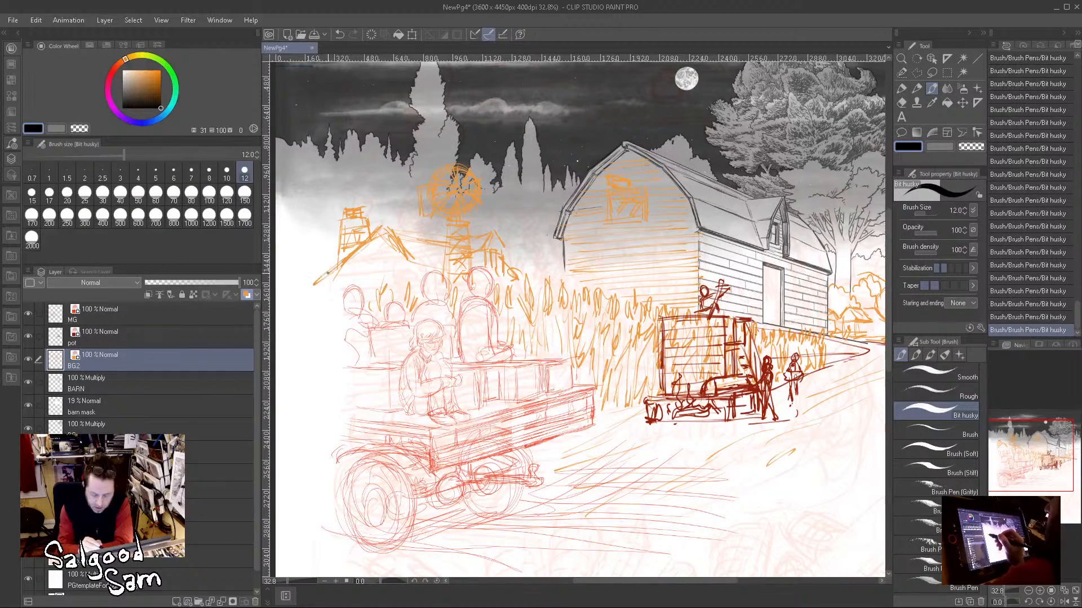
left_click_drag(366, 252, 311, 289)
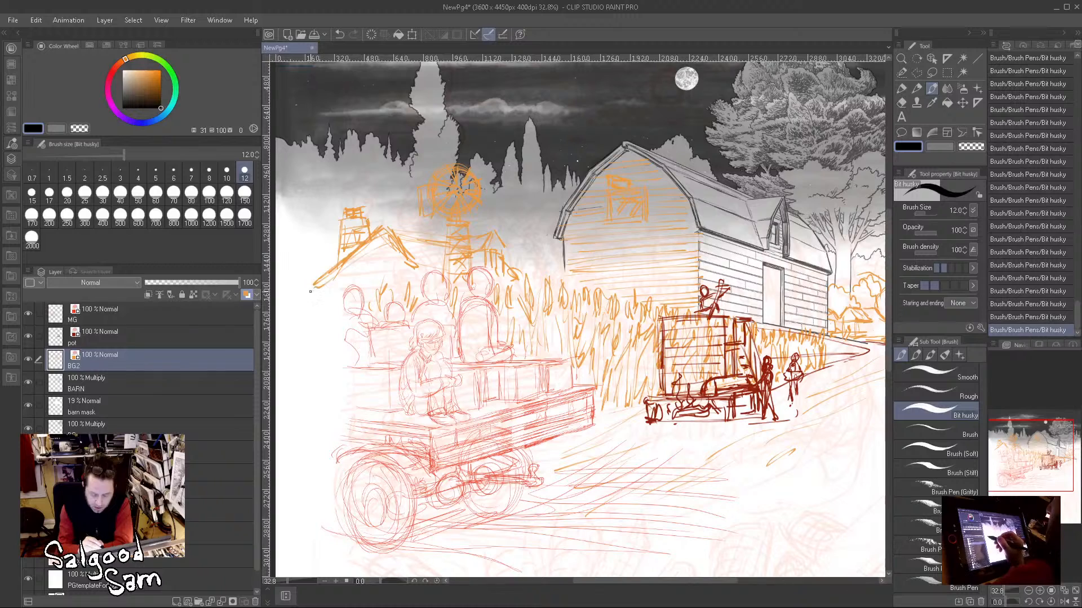
left_click_drag(410, 273, 416, 291)
left_click_drag(396, 233, 445, 244)
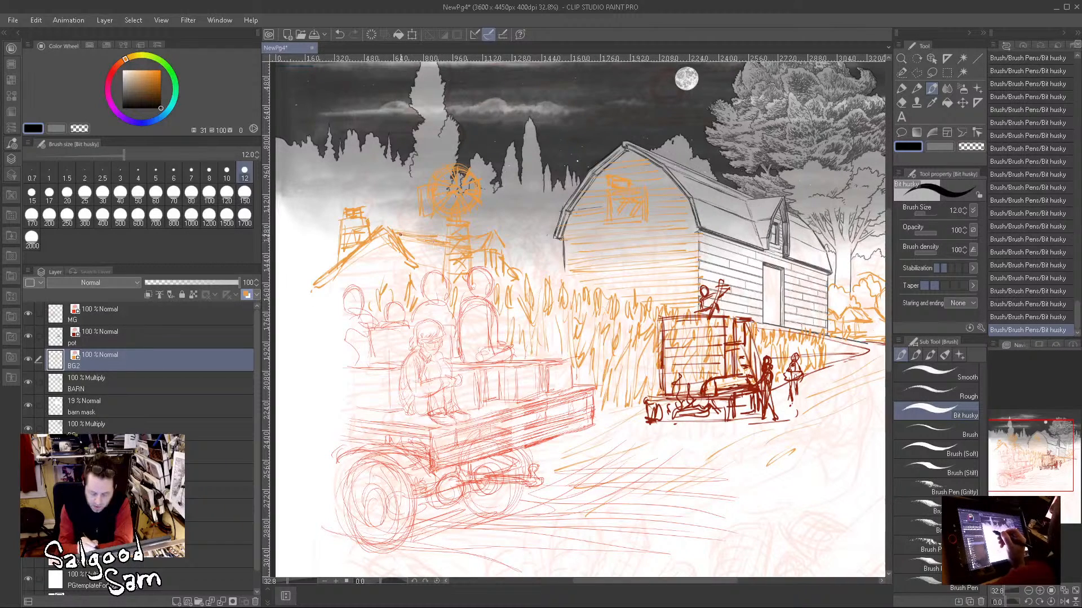
Step: Extend the row of corn tops beneath the farmhouse out to the page's edge
left_click_drag(513, 277, 525, 280)
mouse_move(416, 266)
left_mouse_down()
mouse_move(451, 272)
mouse_move(363, 307)
mouse_move(372, 271)
mouse_move(331, 290)
mouse_move(333, 272)
mouse_move(311, 273)
left_mouse_up()
left_click_drag(309, 301, 305, 276)
left_click_drag(292, 302, 297, 273)
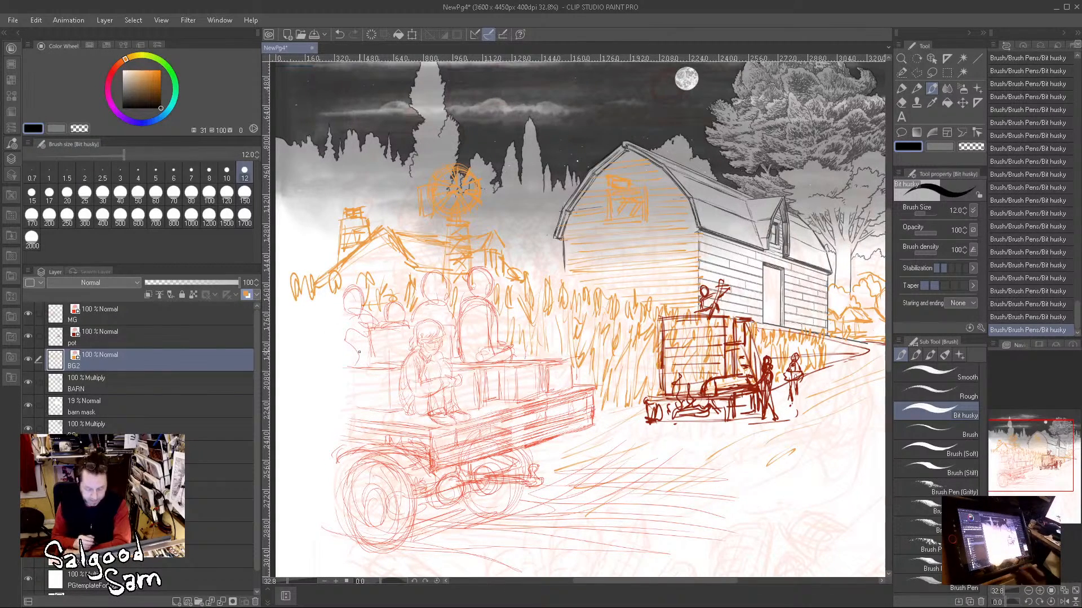
Step: On the MG layer, redraw the heads and bodies of the seated wagon passengers with bolder lines
left_click(166, 314)
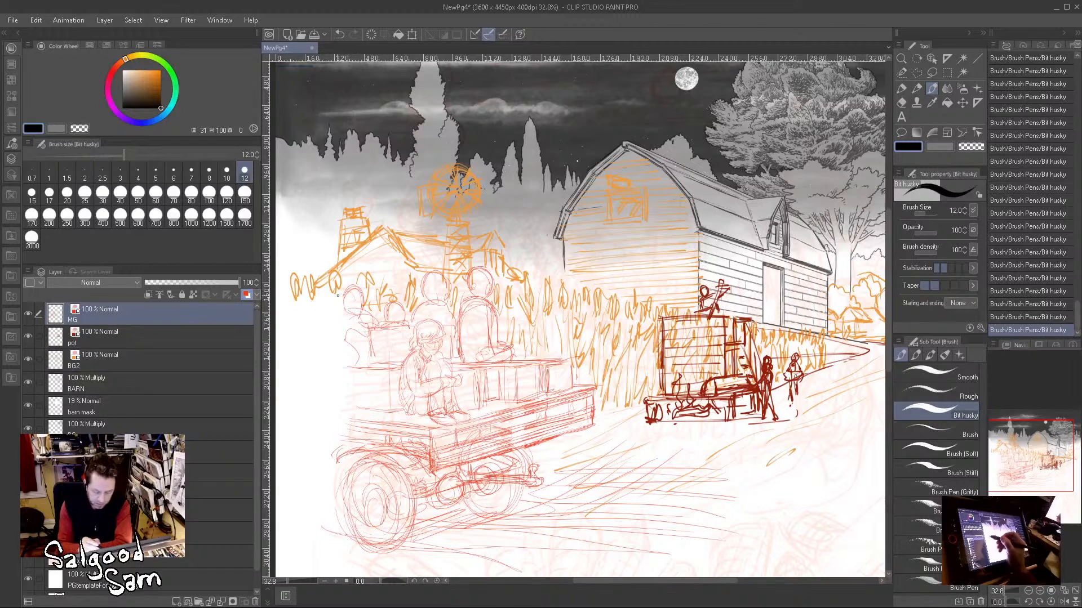
left_click_drag(330, 333, 352, 313)
mouse_move(324, 370)
left_mouse_down()
mouse_move(379, 369)
mouse_move(361, 372)
left_mouse_up()
mouse_move(366, 335)
left_mouse_down()
mouse_move(369, 366)
mouse_move(417, 323)
mouse_move(388, 303)
mouse_move(404, 318)
left_mouse_up()
mouse_move(357, 285)
left_mouse_down()
mouse_move(346, 309)
mouse_move(364, 302)
mouse_move(378, 325)
left_mouse_up()
mouse_move(428, 279)
left_mouse_down()
mouse_move(445, 300)
mouse_move(413, 319)
mouse_move(457, 311)
left_mouse_up()
mouse_move(472, 269)
left_mouse_down()
mouse_move(488, 294)
mouse_move(458, 320)
mouse_move(497, 325)
mouse_move(524, 364)
mouse_move(576, 363)
mouse_move(576, 390)
mouse_move(582, 356)
mouse_move(580, 387)
mouse_move(522, 354)
mouse_move(584, 352)
mouse_move(579, 380)
mouse_move(546, 404)
mouse_move(576, 391)
left_mouse_up()
Step: Redraw the edges of the hay bales around the wagon passengers with bolder lines
mouse_move(507, 371)
left_mouse_down()
mouse_move(546, 366)
mouse_move(535, 405)
mouse_move(512, 369)
mouse_move(514, 403)
mouse_move(479, 410)
left_mouse_up()
left_click_drag(518, 407, 482, 413)
left_click_drag(474, 371, 532, 371)
mouse_move(461, 366)
left_mouse_down()
mouse_move(516, 370)
mouse_move(480, 404)
left_mouse_up()
left_click_drag(485, 403, 383, 415)
mouse_move(382, 372)
left_mouse_down()
mouse_move(381, 415)
mouse_move(383, 398)
left_mouse_up()
left_click_drag(382, 370, 395, 369)
mouse_move(385, 413)
left_mouse_down()
mouse_move(341, 407)
mouse_move(332, 418)
left_mouse_up()
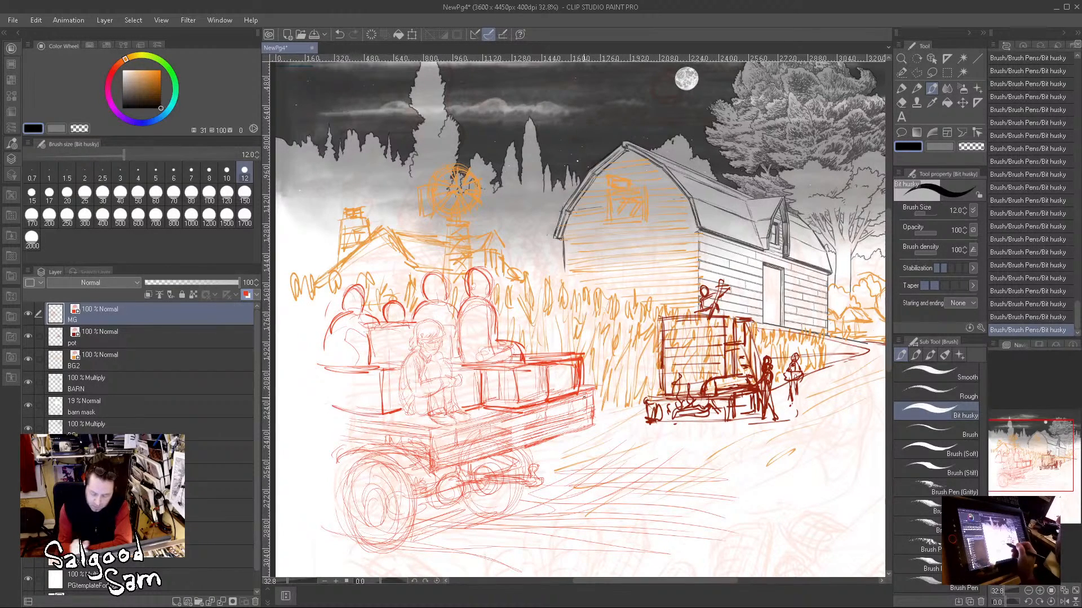
Step: Strengthen the wagon bed's end and undercarriage, and redraw its front and rear wheels with bolder outlines
left_click_drag(583, 385, 602, 389)
mouse_move(596, 387)
left_mouse_down()
mouse_move(596, 423)
mouse_move(515, 446)
mouse_move(525, 466)
mouse_move(529, 450)
mouse_move(514, 503)
mouse_move(525, 490)
mouse_move(503, 517)
mouse_move(533, 493)
mouse_move(483, 517)
left_mouse_up()
mouse_move(527, 463)
left_mouse_down()
mouse_move(543, 478)
mouse_move(470, 487)
mouse_move(437, 507)
mouse_move(499, 494)
mouse_move(462, 522)
left_mouse_up()
mouse_move(423, 481)
left_mouse_down()
mouse_move(418, 529)
mouse_move(384, 550)
left_mouse_up()
mouse_move(367, 452)
left_mouse_down()
mouse_move(333, 521)
mouse_move(340, 466)
left_mouse_up()
mouse_move(415, 534)
left_mouse_down()
mouse_move(350, 558)
mouse_move(371, 565)
left_mouse_up()
left_click_drag(403, 453, 382, 500)
left_click_drag(364, 485, 358, 525)
left_click_drag(377, 501, 361, 523)
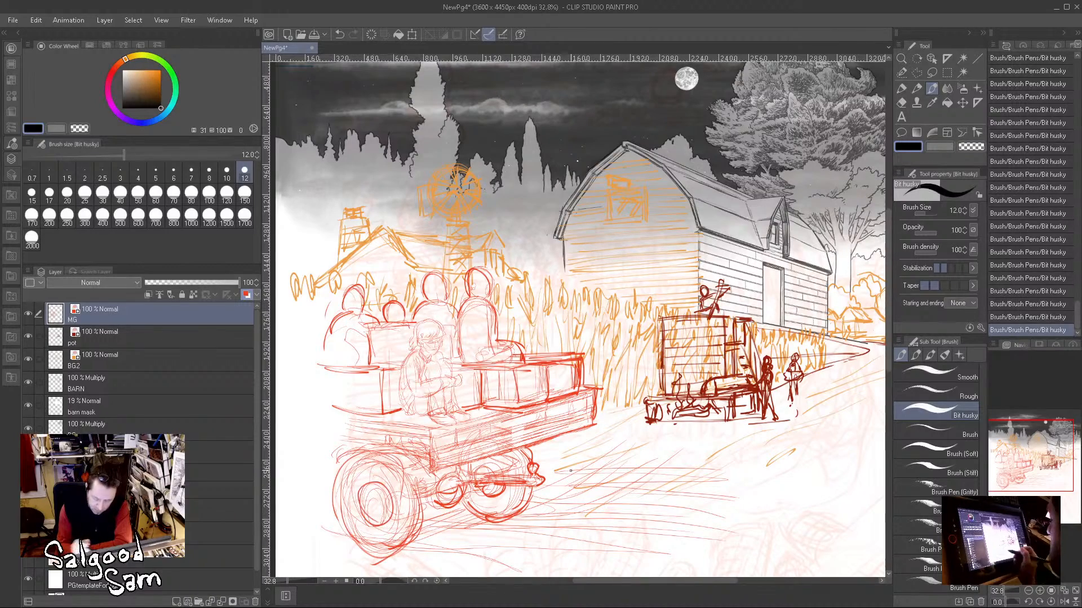
Step: Add a new raster layer above MG and give it a green layer color
left_click_drag(755, 439, 720, 404)
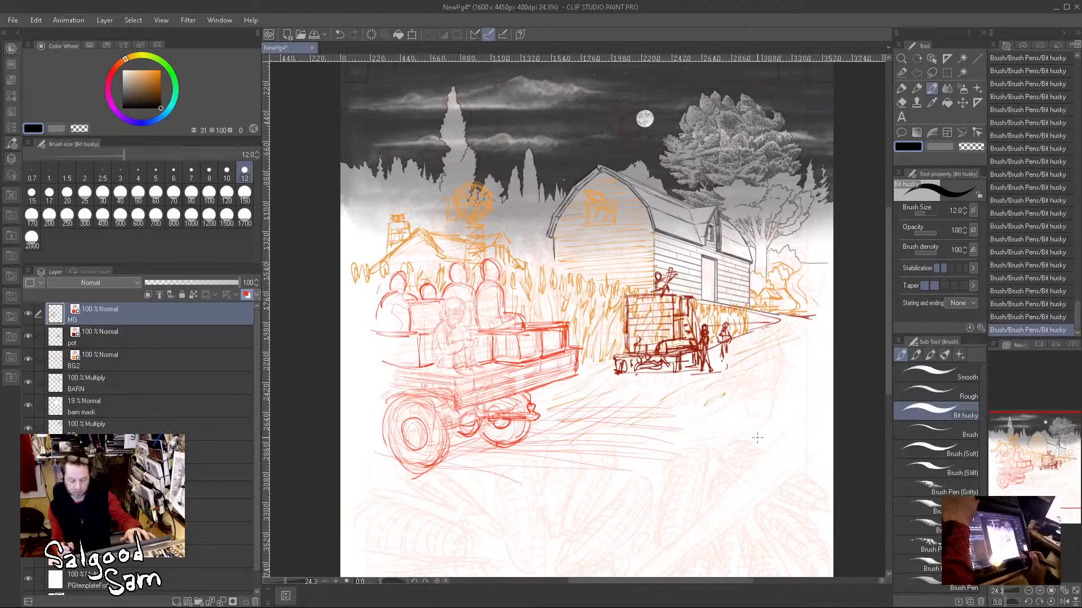
left_click_drag(746, 509, 751, 401)
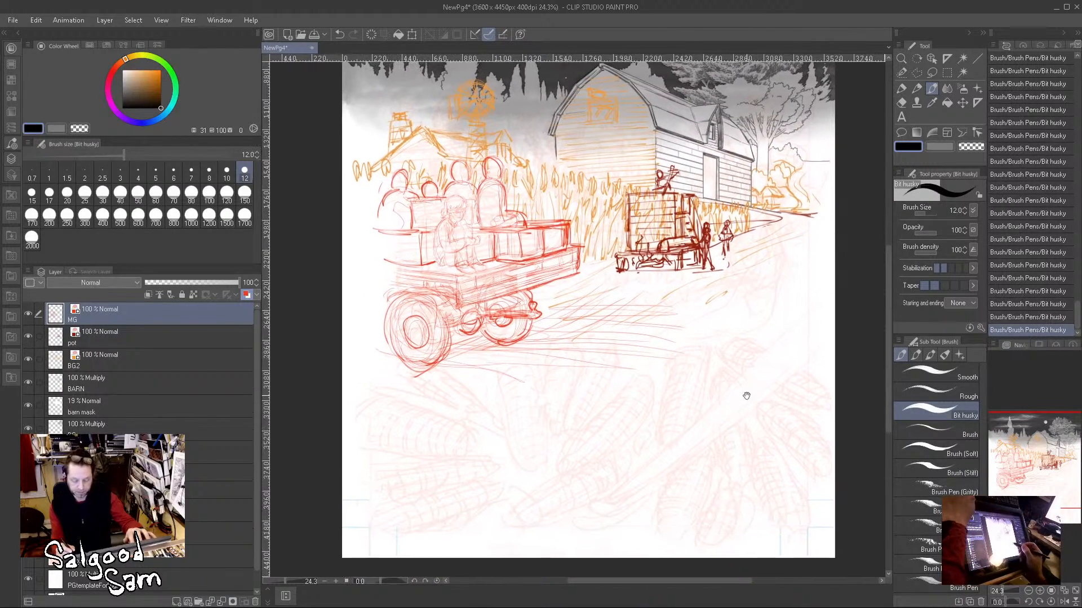
left_click(177, 601)
left_click(247, 294)
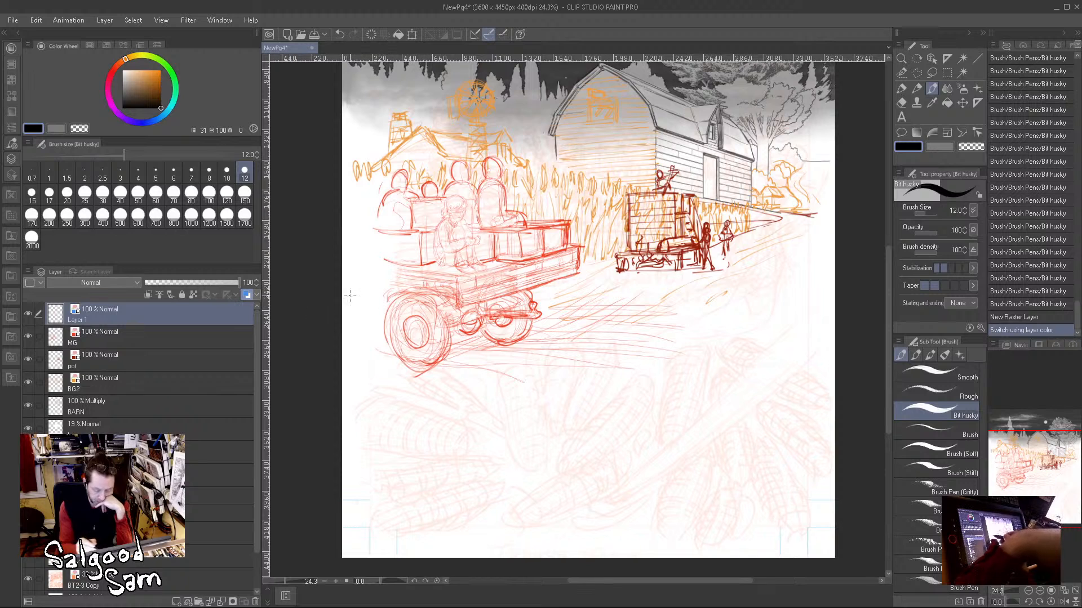
left_click(257, 294)
left_click(264, 310)
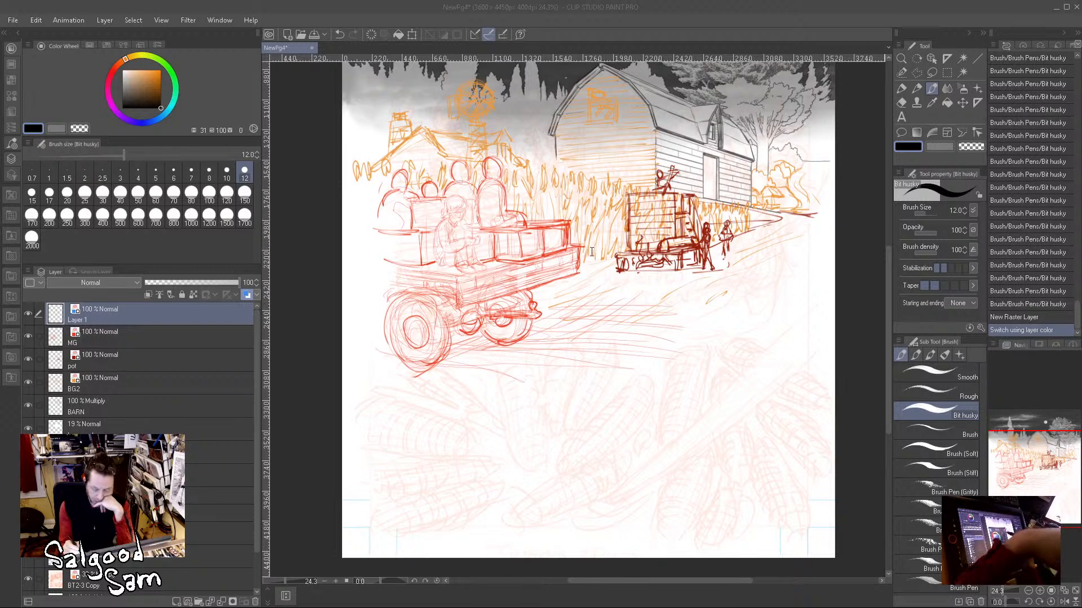
left_click(629, 208)
Step: Outline three large corn cobs in the middle of the foreground, following the faint rough sketch
left_click_drag(555, 465, 643, 377)
mouse_move(558, 459)
left_mouse_down()
mouse_move(662, 373)
mouse_move(661, 394)
left_mouse_up()
mouse_move(662, 384)
left_mouse_down()
mouse_move(615, 449)
mouse_move(520, 500)
left_mouse_up()
mouse_move(617, 450)
left_mouse_down()
mouse_move(499, 519)
mouse_move(642, 450)
left_mouse_up()
left_click_drag(502, 526, 597, 496)
left_click_drag(561, 338, 544, 369)
left_click_drag(562, 331, 542, 387)
mouse_move(545, 402)
left_mouse_down()
mouse_move(544, 361)
mouse_move(569, 329)
left_mouse_up()
mouse_move(575, 329)
left_mouse_down()
mouse_move(573, 400)
mouse_move(539, 420)
mouse_move(561, 429)
left_mouse_up()
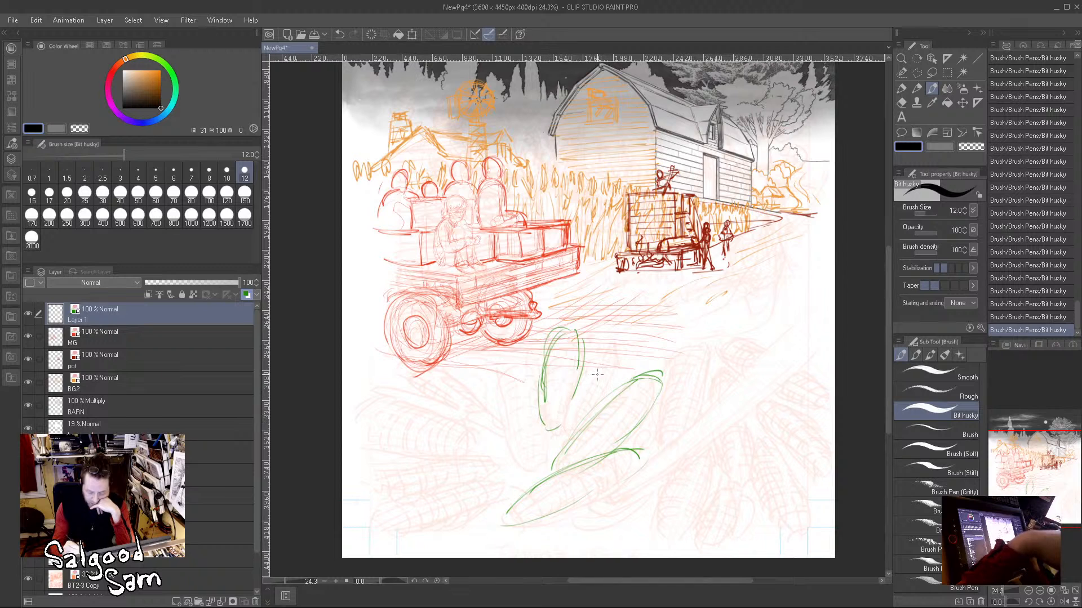
Step: Close the upright cob's outline and draw a smaller cob with kernel lines beside it
left_click_drag(577, 389, 560, 425)
left_click_drag(603, 347, 586, 398)
mouse_move(596, 359)
left_mouse_down()
mouse_move(610, 343)
mouse_move(585, 401)
left_mouse_up()
mouse_move(586, 402)
left_mouse_down()
mouse_move(623, 361)
mouse_move(593, 388)
left_mouse_up()
left_click_drag(627, 341, 605, 387)
mouse_move(606, 351)
left_mouse_down()
mouse_move(588, 392)
mouse_move(607, 377)
left_mouse_up()
left_click_drag(591, 376, 620, 355)
mouse_move(602, 356)
left_mouse_down()
mouse_move(627, 346)
mouse_move(624, 336)
left_mouse_up()
Step: Add curved kernel rows to the upright cob and lengthwise kernel lines to the two slanting cobs
left_click_drag(554, 343, 576, 337)
left_click_drag(548, 357, 575, 348)
mouse_move(543, 376)
left_mouse_down()
mouse_move(548, 357)
mouse_move(545, 401)
mouse_move(574, 364)
left_mouse_up()
mouse_move(551, 375)
left_mouse_down()
mouse_move(568, 371)
mouse_move(548, 441)
mouse_move(639, 385)
left_mouse_up()
left_click_drag(585, 457, 651, 396)
left_click_drag(623, 451, 523, 516)
left_click_drag(617, 480, 532, 519)
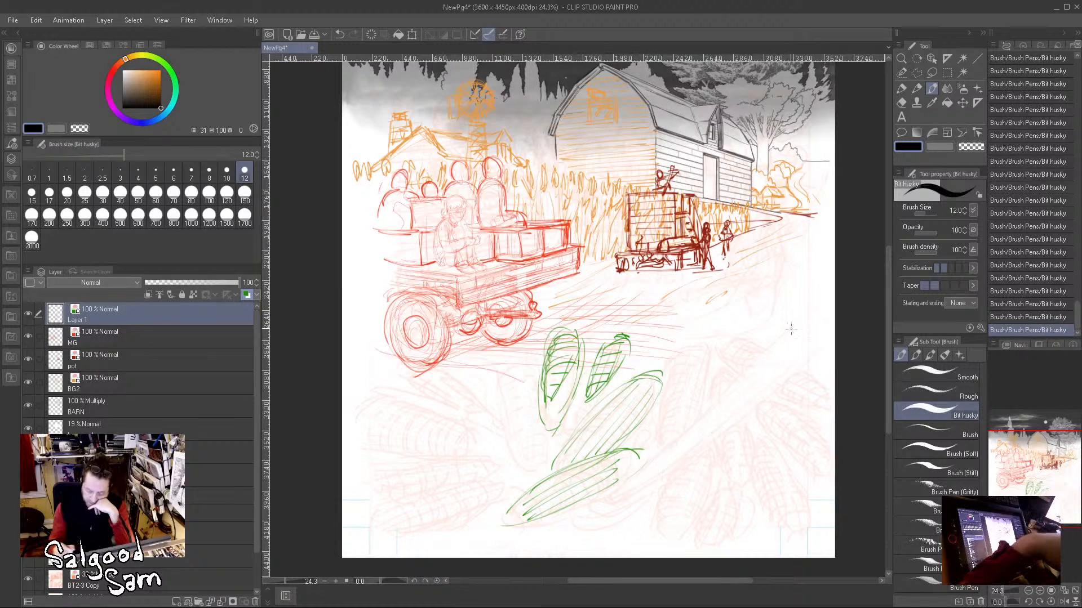
Step: Draw a long diagonal shaft across the foreground corn, with curved strokes around its lower end
left_click_drag(777, 341, 620, 504)
left_click_drag(798, 319, 612, 514)
left_click_drag(741, 374, 620, 498)
mouse_move(675, 478)
left_mouse_down()
mouse_move(613, 507)
mouse_move(670, 488)
left_mouse_up()
left_click_drag(594, 506, 663, 497)
mouse_move(567, 537)
left_mouse_down()
mouse_move(686, 483)
mouse_move(730, 420)
left_mouse_up()
Step: Extend the diagonal shaft up to the page's edge and outline more corn cobs on both sides of it
mouse_move(818, 328)
left_mouse_down()
mouse_move(651, 493)
mouse_move(712, 427)
mouse_move(638, 482)
left_mouse_up()
mouse_move(791, 316)
left_mouse_down()
mouse_move(759, 348)
mouse_move(835, 276)
left_mouse_up()
mouse_move(779, 339)
left_mouse_down()
mouse_move(827, 288)
mouse_move(769, 377)
left_mouse_up()
left_click_drag(834, 316, 760, 393)
mouse_move(686, 353)
left_mouse_down()
mouse_move(660, 438)
mouse_move(699, 333)
mouse_move(707, 383)
mouse_move(686, 416)
left_mouse_up()
mouse_move(704, 373)
left_mouse_down()
mouse_move(694, 426)
mouse_move(712, 408)
mouse_move(711, 497)
mouse_move(676, 544)
mouse_move(690, 473)
left_mouse_up()
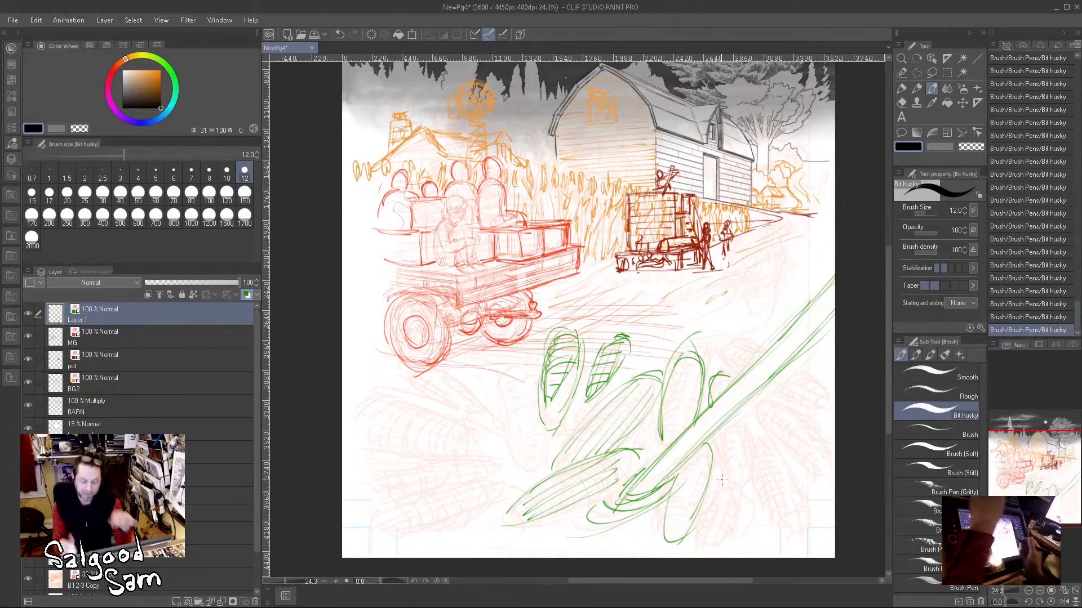
Step: Draw four more elongated corn cobs fanning across the lower-left foreground, filled with lengthwise kernel lines
scroll(759, 389, "down", 3)
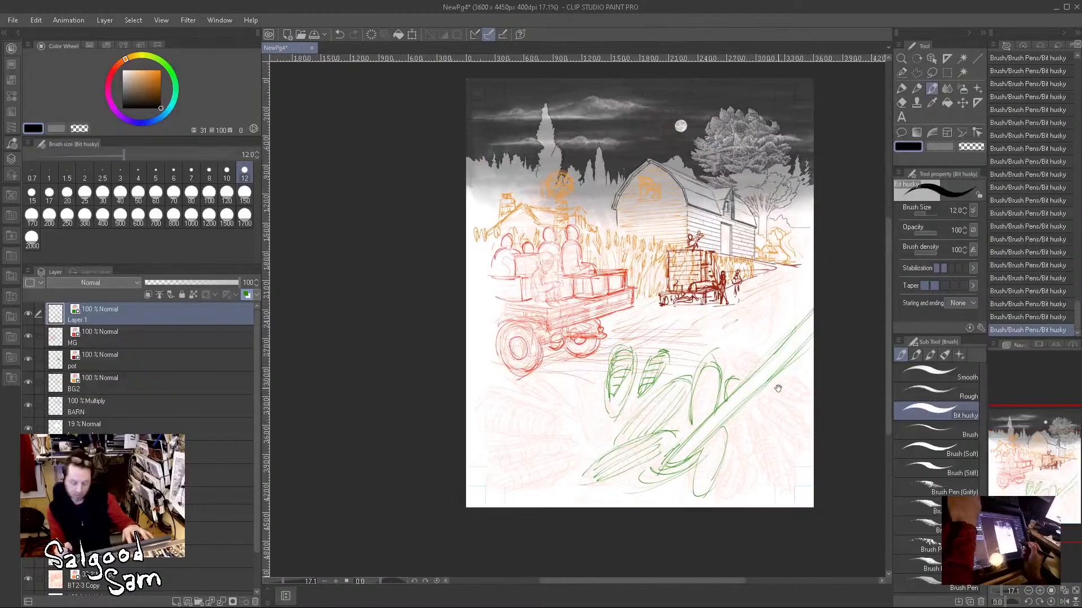
mouse_move(582, 422)
left_mouse_down()
mouse_move(572, 374)
mouse_move(603, 400)
mouse_move(608, 433)
mouse_move(575, 381)
mouse_move(606, 433)
mouse_move(596, 364)
mouse_move(599, 448)
left_mouse_up()
mouse_move(590, 396)
left_mouse_down()
mouse_move(585, 363)
mouse_move(601, 439)
left_mouse_up()
mouse_move(482, 401)
left_mouse_down()
mouse_move(575, 432)
mouse_move(486, 400)
mouse_move(554, 408)
mouse_move(572, 443)
mouse_move(476, 403)
mouse_move(562, 425)
mouse_move(509, 422)
mouse_move(581, 450)
mouse_move(546, 469)
mouse_move(496, 458)
mouse_move(586, 445)
left_mouse_up()
mouse_move(502, 463)
left_mouse_down()
mouse_move(580, 451)
mouse_move(550, 451)
mouse_move(569, 446)
left_mouse_up()
mouse_move(525, 481)
left_mouse_down()
mouse_move(568, 462)
mouse_move(546, 492)
mouse_move(583, 453)
mouse_move(513, 493)
mouse_move(696, 448)
mouse_move(607, 442)
mouse_move(668, 392)
mouse_move(622, 442)
mouse_move(540, 490)
mouse_move(570, 476)
left_mouse_up()
left_click_drag(538, 492, 561, 487)
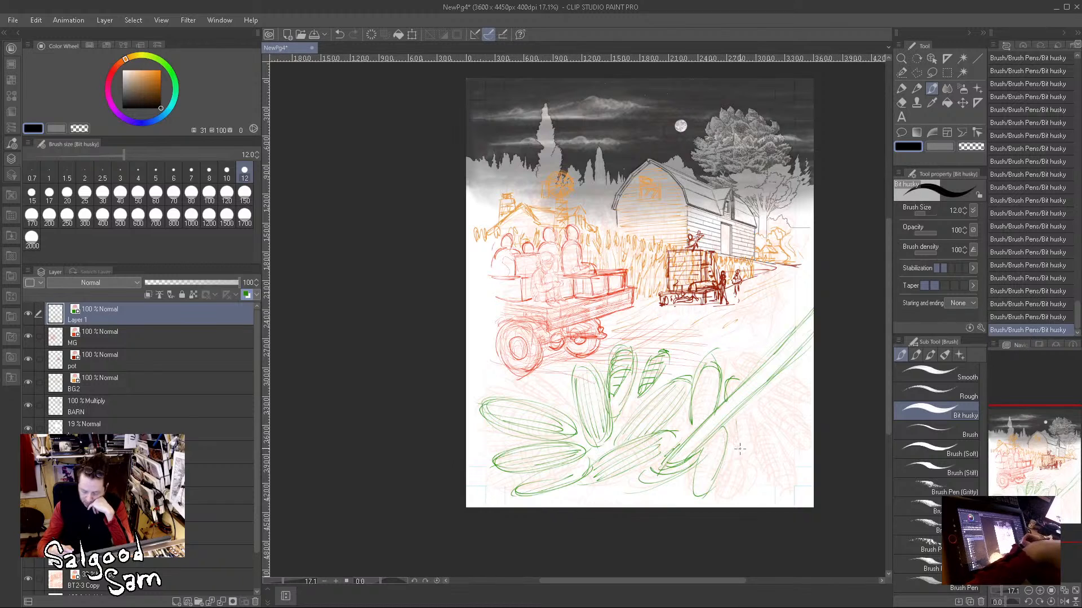
Step: Outline hanging corn cobs below the diagonal shaft and add kernel lines to the cobs around it
left_click_drag(738, 417, 746, 478)
left_click_drag(758, 439, 768, 467)
mouse_move(755, 398)
left_mouse_down()
mouse_move(767, 444)
mouse_move(753, 404)
mouse_move(742, 477)
left_mouse_up()
left_click_drag(762, 439, 746, 476)
mouse_move(741, 411)
left_mouse_down()
mouse_move(755, 457)
mouse_move(751, 429)
left_mouse_up()
mouse_move(704, 367)
left_mouse_down()
mouse_move(694, 422)
mouse_move(710, 369)
mouse_move(705, 457)
mouse_move(719, 429)
mouse_move(700, 493)
left_mouse_up()
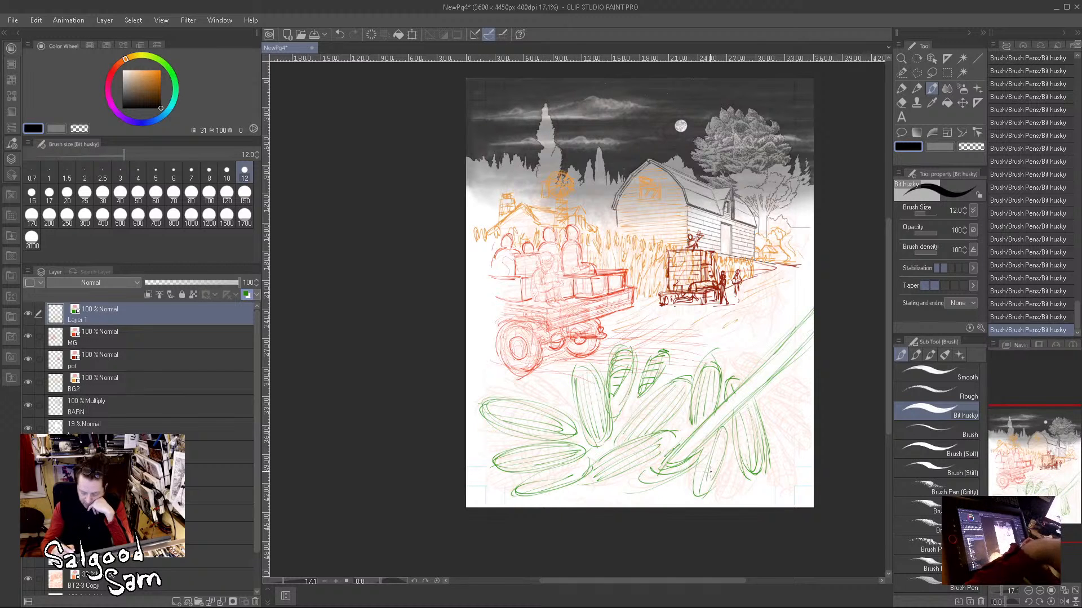
Step: Draw more corn cobs fanning out from the shaft to the page's right edge, with lengthwise kernel lines
mouse_move(772, 437)
left_mouse_down()
mouse_move(789, 482)
mouse_move(804, 470)
mouse_move(808, 491)
left_mouse_up()
left_click_drag(760, 403, 797, 454)
mouse_move(760, 403)
left_mouse_down()
mouse_move(792, 410)
mouse_move(768, 385)
mouse_move(799, 431)
mouse_move(806, 419)
mouse_move(776, 395)
mouse_move(813, 451)
left_mouse_up()
left_click_drag(779, 419, 804, 448)
left_click_drag(772, 398, 792, 423)
left_click_drag(780, 408, 813, 442)
mouse_move(753, 361)
left_mouse_down()
mouse_move(813, 379)
mouse_move(764, 385)
mouse_move(816, 380)
mouse_move(782, 373)
mouse_move(799, 390)
left_mouse_up()
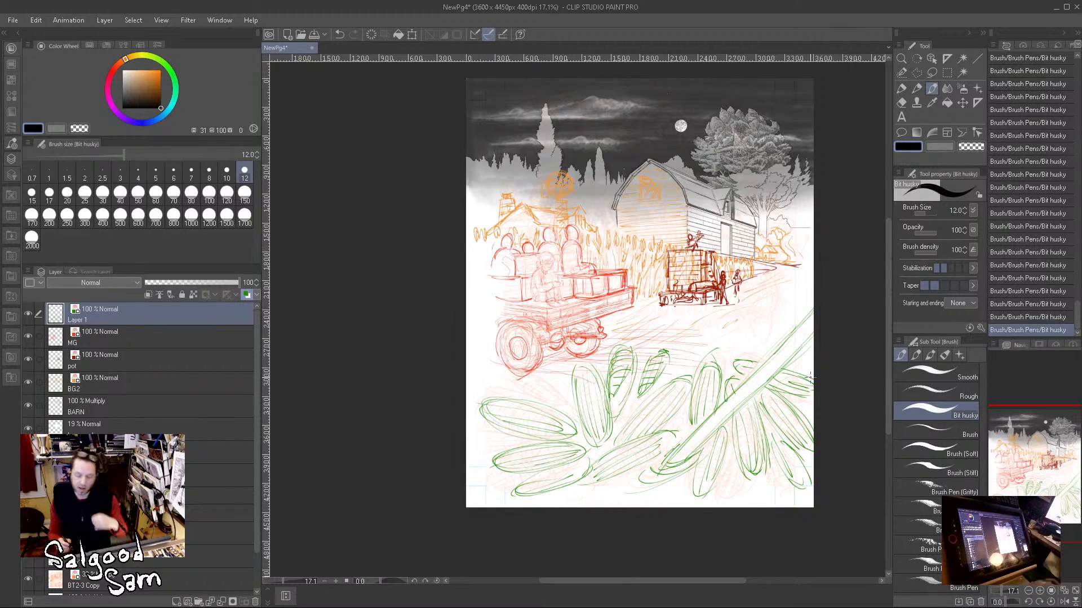
Step: Scale the green corn drawing down and move it into the lower-right foreground of the page
key("k")
mouse_move(713, 445)
left_mouse_down()
mouse_move(698, 440)
mouse_move(708, 440)
left_mouse_up()
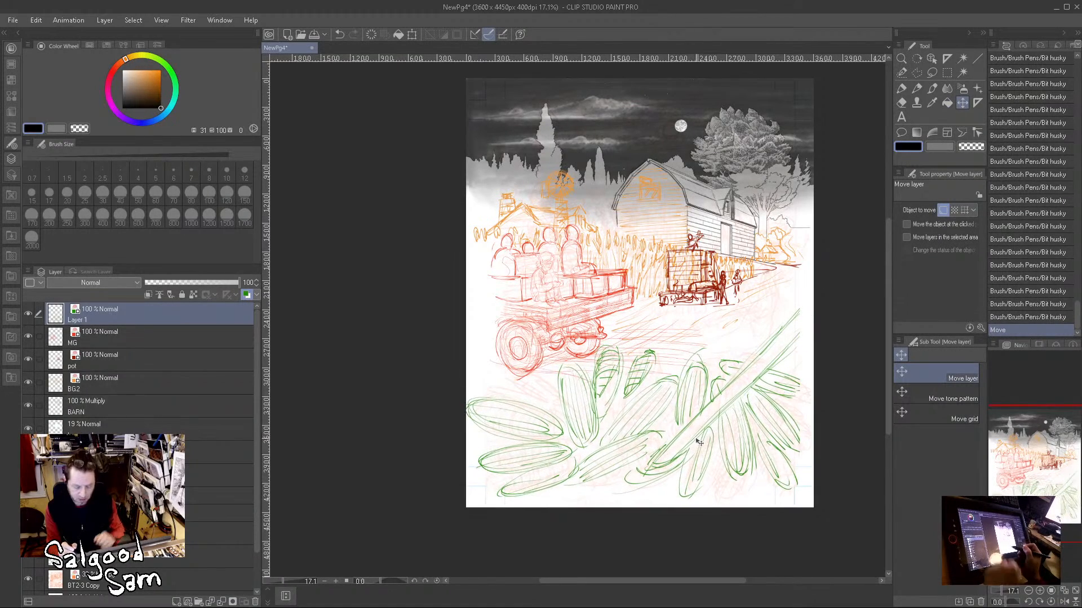
key("ctrl+t")
left_click_drag(799, 307, 771, 337)
left_click_drag(721, 403, 742, 400)
left_click_drag(793, 319, 740, 372)
left_click_drag(663, 450, 704, 449)
left_click_drag(784, 347, 766, 358)
left_click_drag(736, 403, 779, 394)
left_click(675, 499)
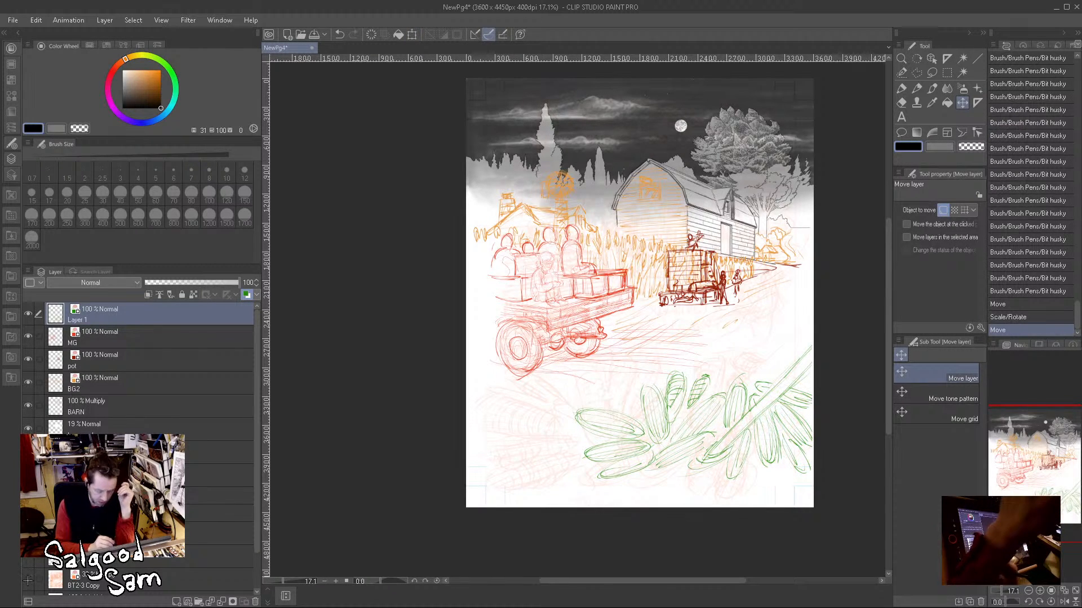
Step: With the Bit husky brush, draw a long arc from the page's lower left over the top of the corn cobs
left_click(929, 88)
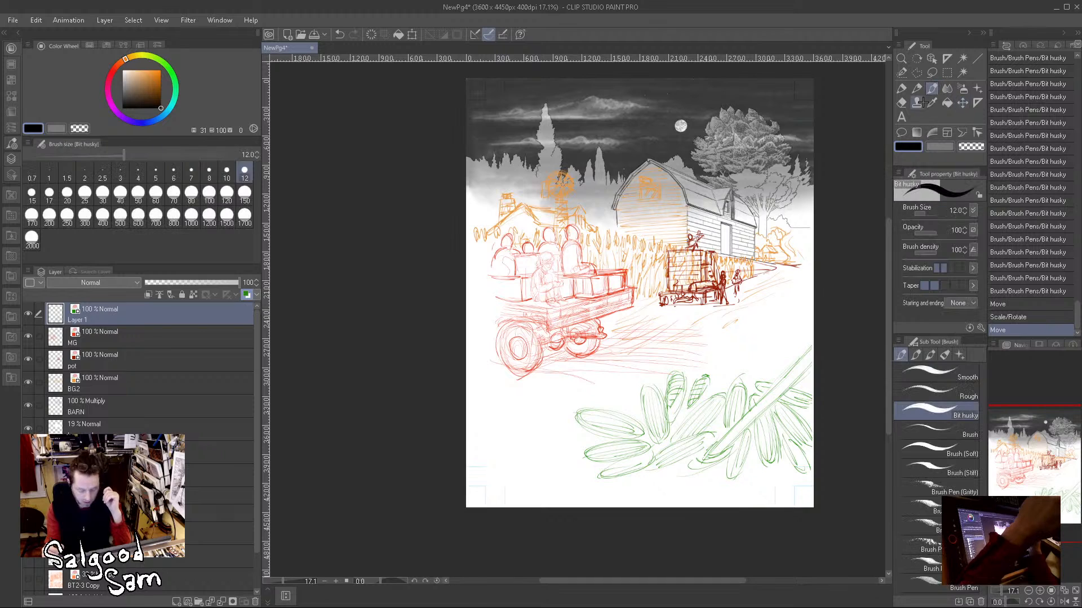
mouse_move(542, 422)
left_mouse_down()
mouse_move(736, 370)
mouse_move(780, 372)
left_mouse_up()
mouse_move(665, 373)
left_mouse_down()
mouse_move(528, 437)
mouse_move(498, 463)
left_mouse_up()
left_click_drag(530, 433, 490, 473)
mouse_move(569, 408)
left_mouse_down()
mouse_move(532, 435)
mouse_move(587, 403)
mouse_move(514, 463)
mouse_move(591, 397)
left_mouse_up()
mouse_move(586, 399)
left_mouse_down()
mouse_move(676, 372)
mouse_move(793, 371)
left_mouse_up()
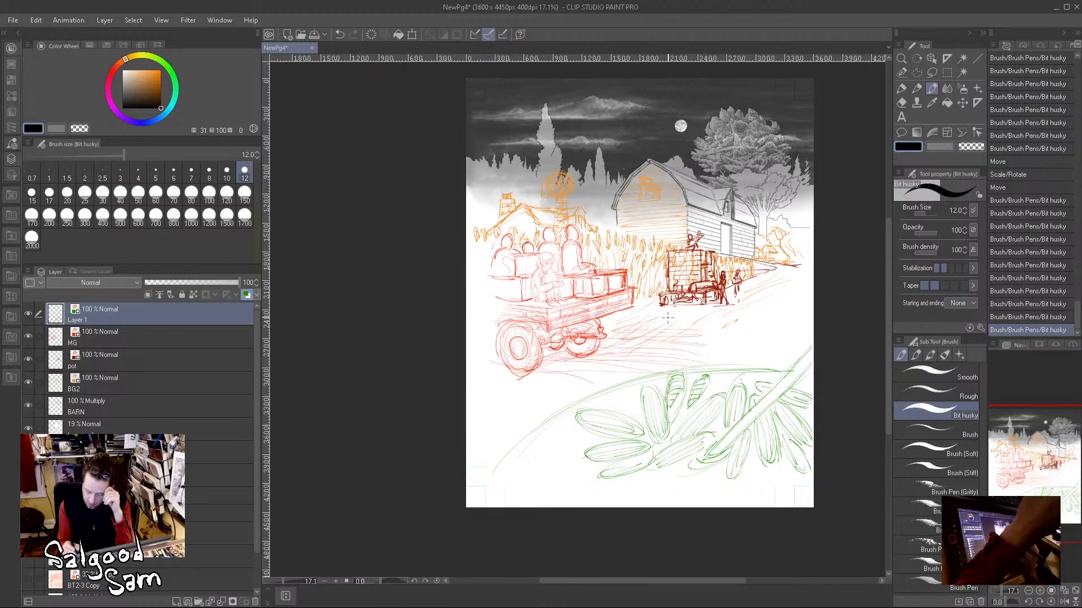
Step: Sketch a second long, shallow curve across the road below the wagons to the page's right edge
left_click_drag(645, 324, 797, 319)
mouse_move(679, 319)
left_mouse_down()
mouse_move(783, 318)
mouse_move(620, 331)
left_mouse_up()
mouse_move(645, 325)
left_mouse_down()
mouse_move(471, 380)
mouse_move(706, 320)
mouse_move(462, 389)
mouse_move(811, 319)
left_mouse_up()
left_click_drag(707, 317, 813, 313)
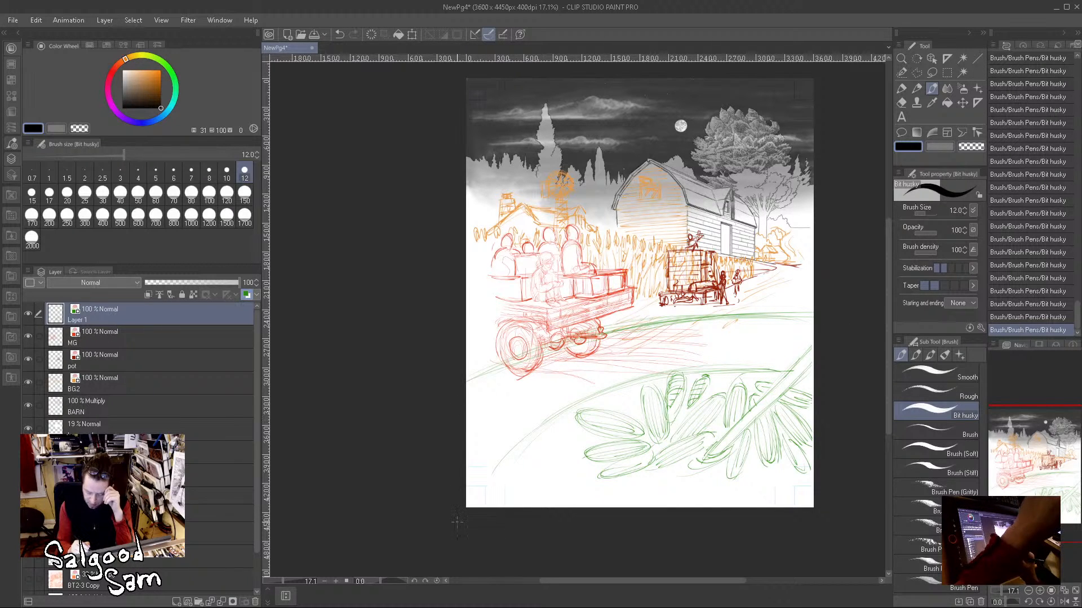
Step: Draw a vertical line along the page's lower-left edge and reinforce both long green curves with repeated strokes
left_click_drag(473, 390, 474, 490)
left_click_drag(473, 431, 473, 478)
mouse_move(517, 441)
left_mouse_down()
mouse_move(581, 406)
mouse_move(762, 369)
left_mouse_up()
left_click_drag(467, 373, 687, 323)
left_click_drag(616, 330, 817, 318)
left_click_drag(527, 347, 813, 320)
left_click_drag(512, 439, 780, 369)
left_click_drag(486, 464, 626, 387)
mouse_move(479, 485)
left_mouse_down()
mouse_move(600, 400)
mouse_move(812, 362)
left_mouse_up()
left_click_drag(597, 408, 796, 366)
left_click_drag(680, 374, 745, 361)
left_click_drag(563, 417, 783, 370)
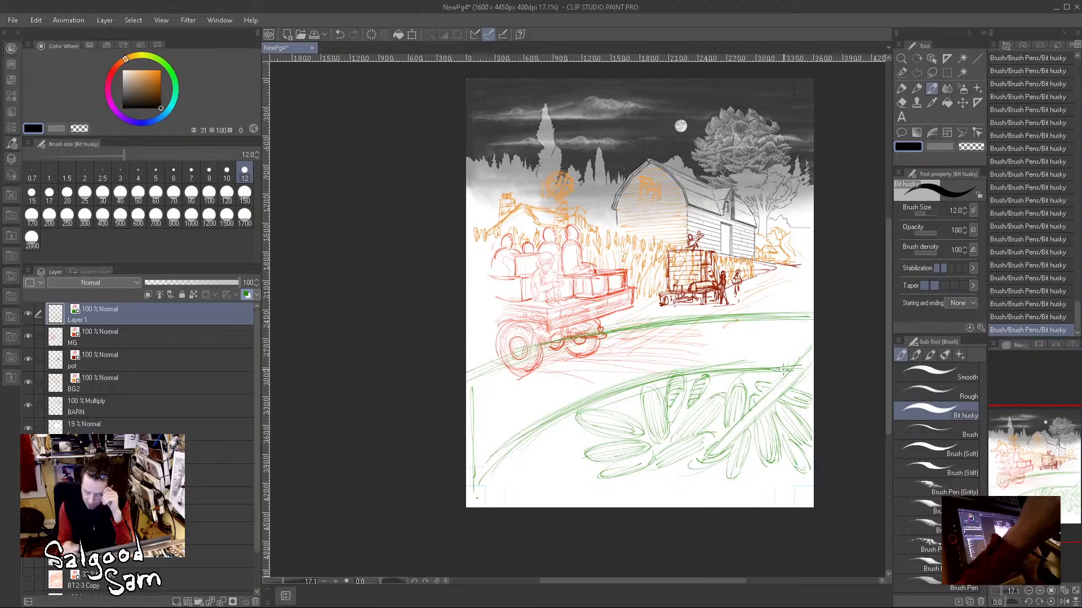
Step: Add more strokes along the upper curve beneath the wagon and along the crest of the arc over the corn
left_click_drag(489, 367, 780, 311)
mouse_move(501, 353)
left_mouse_down()
mouse_move(814, 313)
mouse_move(607, 326)
left_mouse_up()
mouse_move(662, 374)
left_mouse_down()
mouse_move(625, 383)
mouse_move(778, 369)
mouse_move(625, 385)
mouse_move(766, 361)
left_mouse_up()
left_click_drag(701, 377, 760, 370)
left_click_drag(602, 395, 788, 372)
mouse_move(674, 380)
left_mouse_down()
mouse_move(693, 376)
mouse_move(675, 383)
mouse_move(690, 381)
mouse_move(696, 409)
mouse_move(684, 378)
left_mouse_up()
Step: Fill the corn mound's left side and lower edge with loose rounded cob shapes
mouse_move(607, 404)
left_mouse_down()
mouse_move(641, 394)
mouse_move(638, 403)
left_mouse_up()
mouse_move(632, 412)
left_mouse_down()
mouse_move(639, 397)
mouse_move(617, 423)
mouse_move(535, 433)
mouse_move(589, 449)
mouse_move(605, 434)
mouse_move(505, 465)
mouse_move(583, 476)
left_mouse_up()
mouse_move(522, 458)
left_mouse_down()
mouse_move(597, 479)
mouse_move(532, 473)
mouse_move(527, 492)
mouse_move(580, 489)
left_mouse_up()
left_click_drag(566, 419, 580, 425)
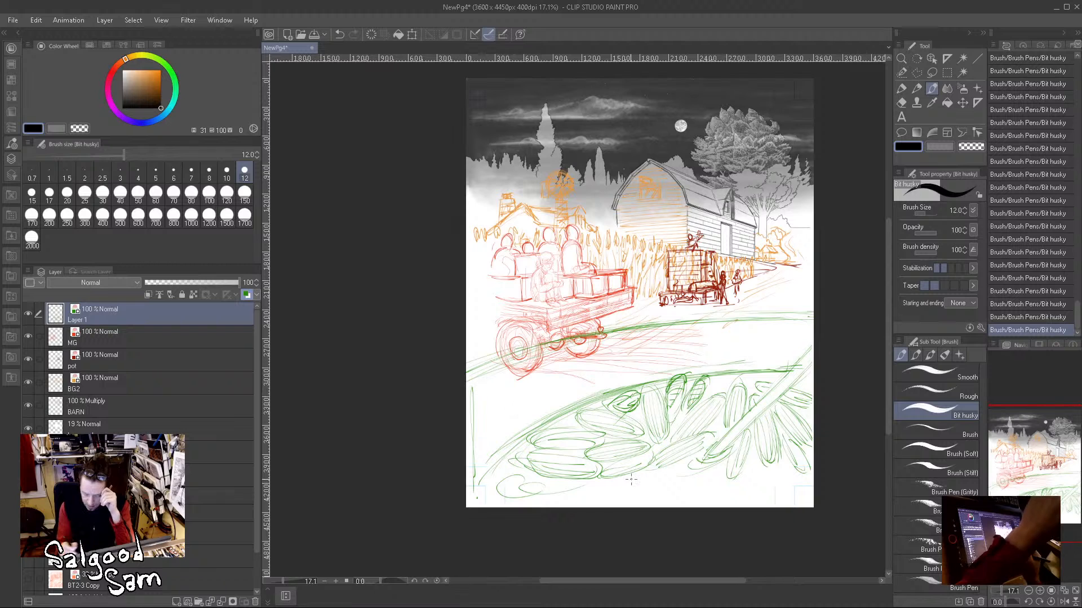
mouse_move(591, 481)
left_mouse_down()
mouse_move(557, 498)
mouse_move(671, 465)
left_mouse_up()
mouse_move(622, 490)
left_mouse_down()
mouse_move(711, 465)
mouse_move(697, 491)
left_mouse_up()
mouse_move(752, 451)
left_mouse_down()
mouse_move(732, 495)
mouse_move(754, 482)
mouse_move(735, 497)
mouse_move(779, 488)
mouse_move(782, 454)
left_mouse_up()
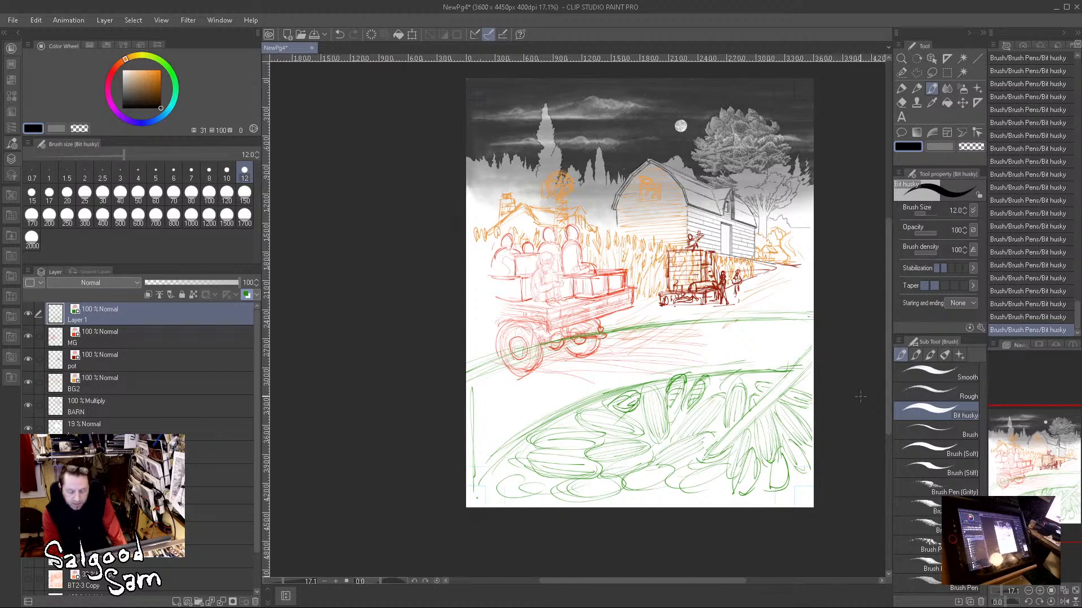
Step: On the MG layer, sketch long sweeping ground lines from beneath the wagon across the road to the right
left_click(157, 338)
left_click_drag(532, 372, 718, 387)
left_click_drag(586, 376, 796, 391)
left_click_drag(558, 358, 721, 375)
left_click_drag(574, 356, 694, 363)
left_click_drag(606, 349, 813, 364)
left_click_drag(652, 359, 793, 366)
left_click_drag(467, 386, 738, 408)
left_click_drag(585, 397, 514, 388)
Step: Sketch tall stalks and leafy strokes at the page's left edge below the wagon, plus a short stroke at the far right
left_click_drag(478, 320, 480, 422)
mouse_move(493, 374)
left_mouse_down()
mouse_move(486, 421)
mouse_move(501, 416)
left_mouse_up()
left_click_drag(483, 305, 476, 342)
mouse_move(468, 393)
left_mouse_down()
mouse_move(473, 436)
mouse_move(502, 419)
left_mouse_up()
left_click_drag(514, 394, 527, 431)
mouse_move(532, 394)
left_mouse_down()
mouse_move(529, 418)
mouse_move(478, 470)
left_mouse_up()
left_click_drag(476, 425, 469, 456)
mouse_move(485, 424)
left_mouse_down()
mouse_move(463, 439)
mouse_move(496, 418)
left_mouse_up()
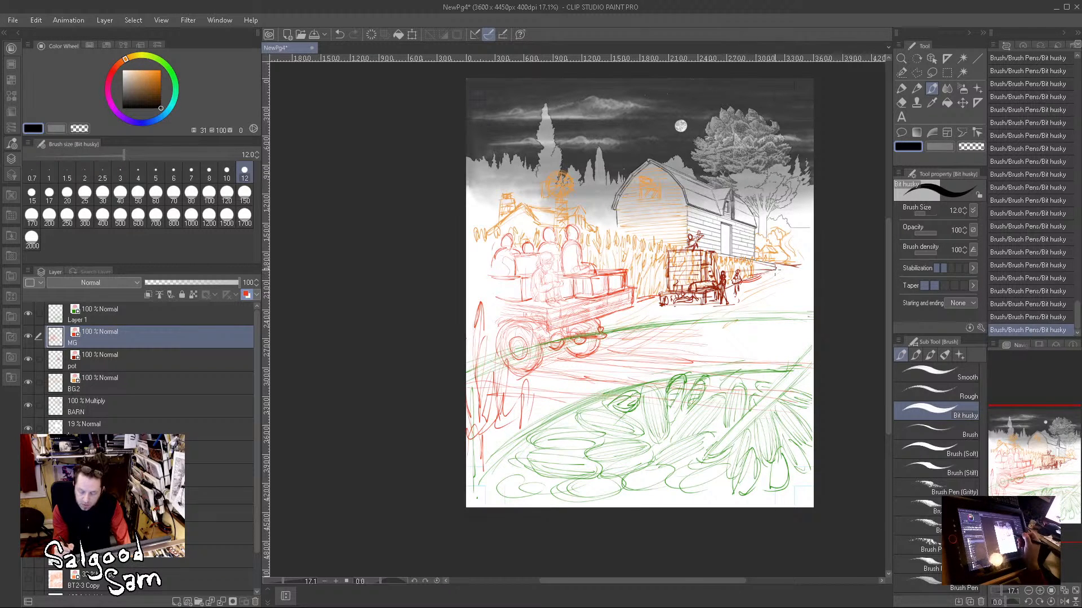
left_click_drag(790, 284, 777, 291)
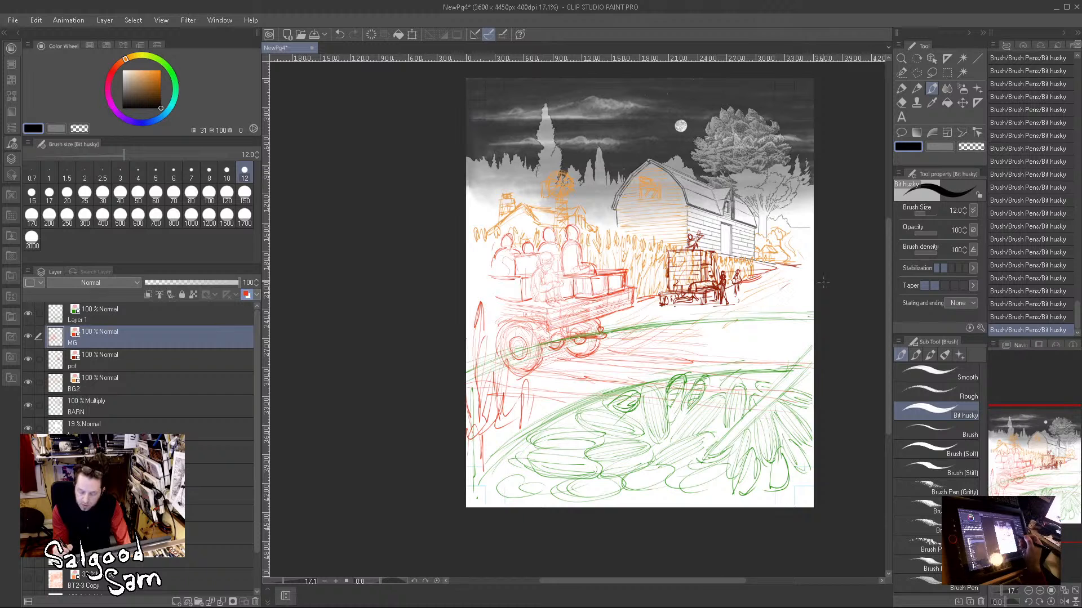
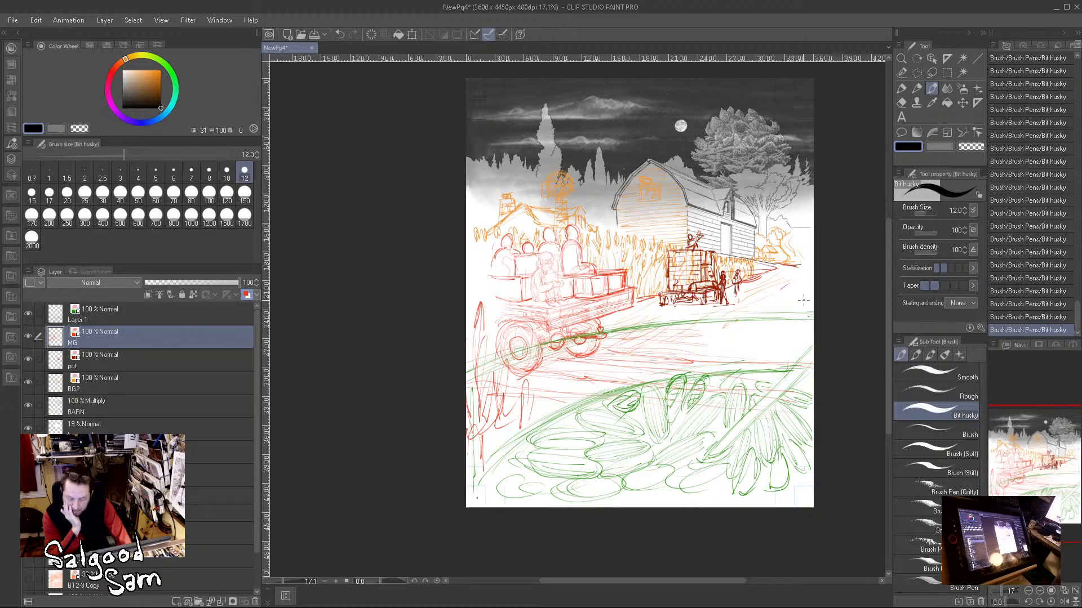
Step: Sketch a small picnic table beside the road right of the standing figures on the MG layer, plus short ground strokes below it
left_click_drag(755, 295, 776, 283)
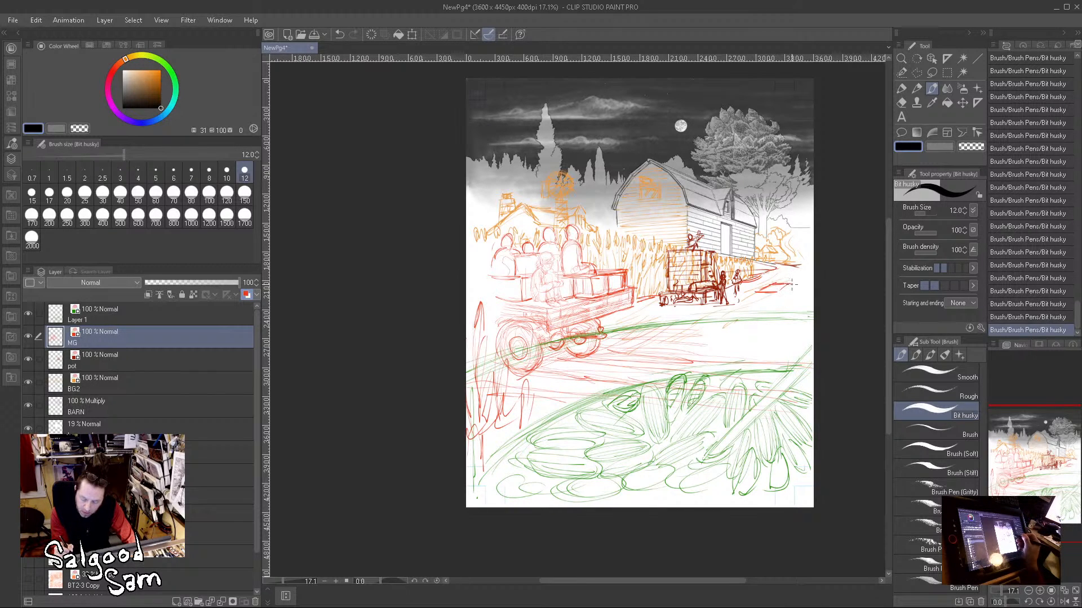
mouse_move(755, 306)
left_mouse_down()
mouse_move(763, 295)
mouse_move(777, 297)
mouse_move(749, 307)
mouse_move(800, 293)
mouse_move(797, 303)
left_mouse_up()
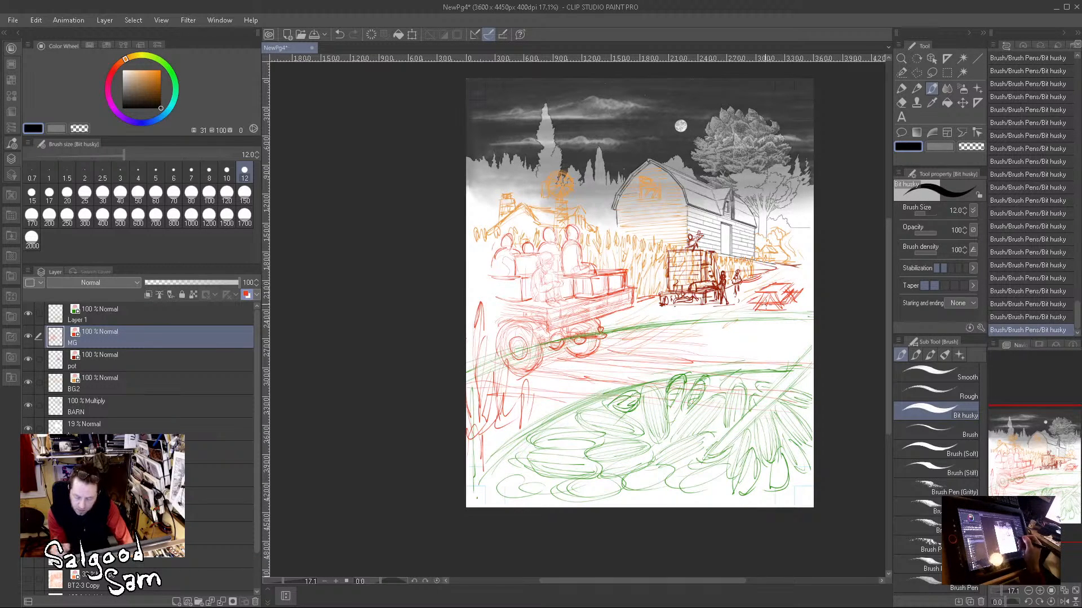
left_click_drag(744, 305, 699, 328)
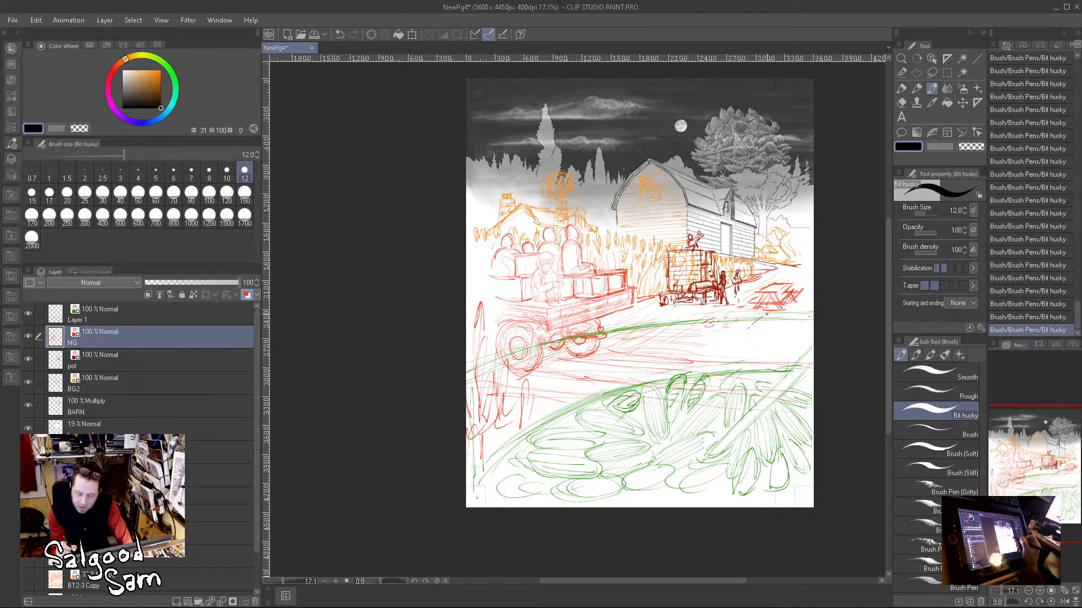
Step: Lasso the picnic table, copy and paste it, and place the transformed duplicate just in front and to the left of the original
key("m")
mouse_move(757, 283)
left_mouse_down()
mouse_move(746, 293)
mouse_move(787, 311)
mouse_move(781, 281)
left_mouse_up()
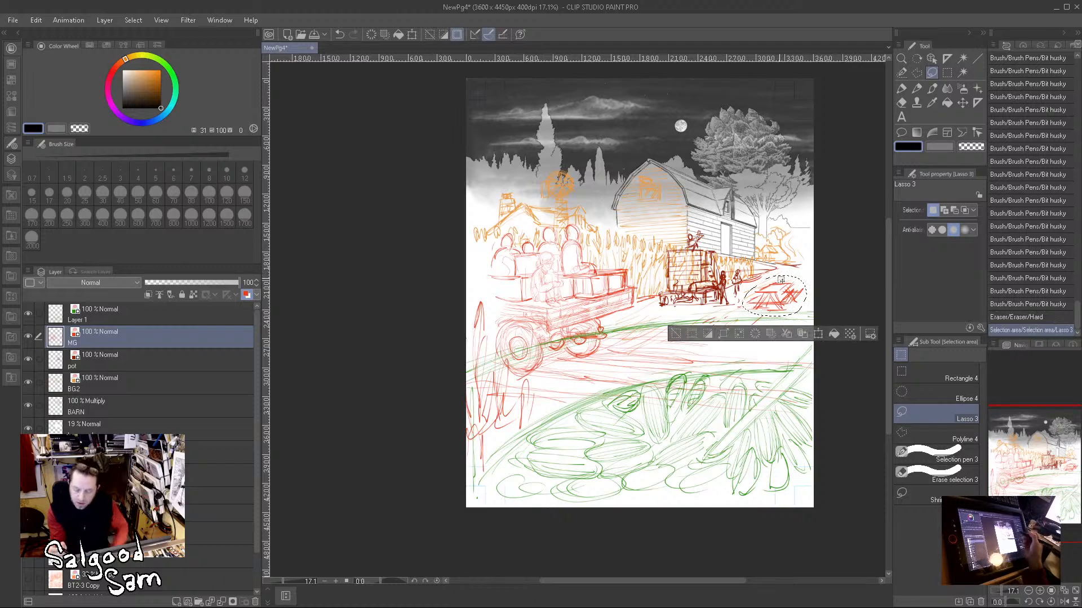
key("ctrl+c")
key("ctrl+v")
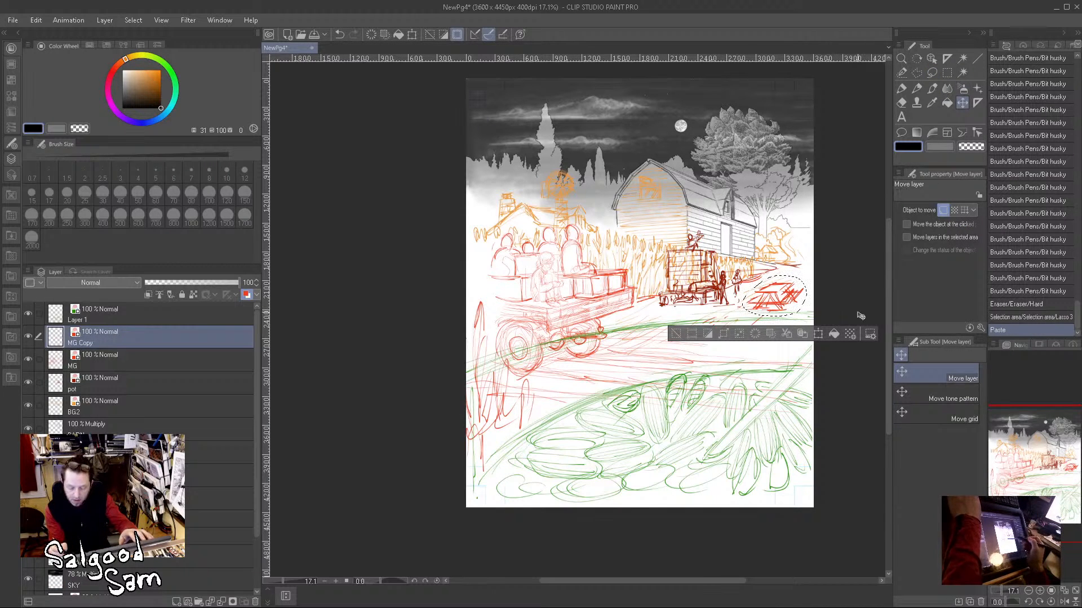
left_click(818, 334)
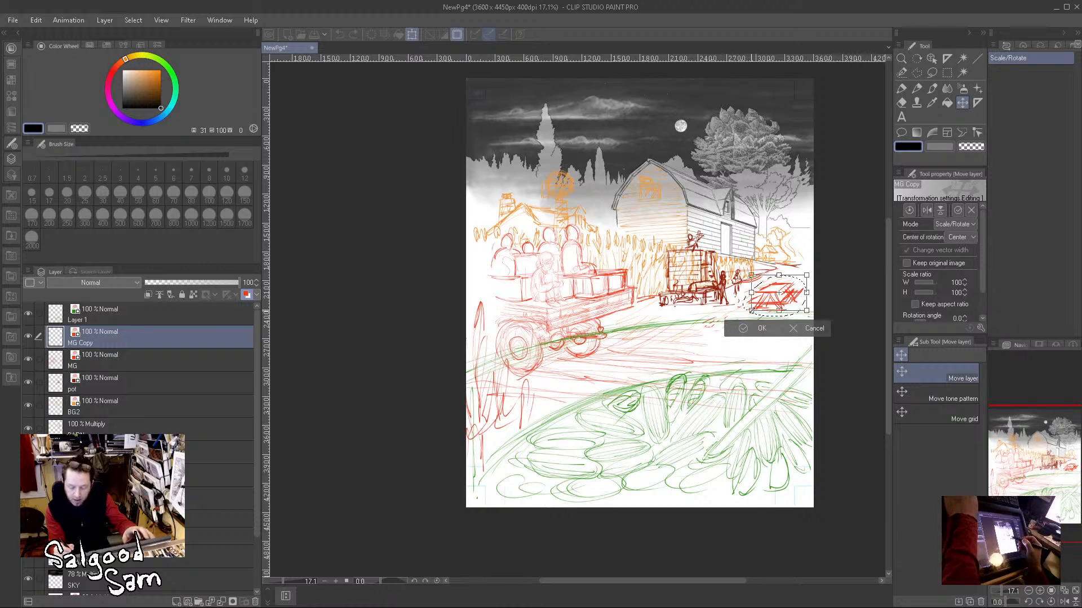
mouse_move(787, 299)
left_mouse_down()
mouse_move(797, 292)
mouse_move(792, 275)
mouse_move(862, 305)
left_mouse_up()
key("ctrl+space")
left_click_drag(756, 339, 754, 334)
key("Return")
Step: Paste another picnic table copy, scale it to 109%, and position it as the nearest table at the lower left of the row
key("ctrl+space")
left_click_drag(787, 389, 759, 396)
key("ctrl+v")
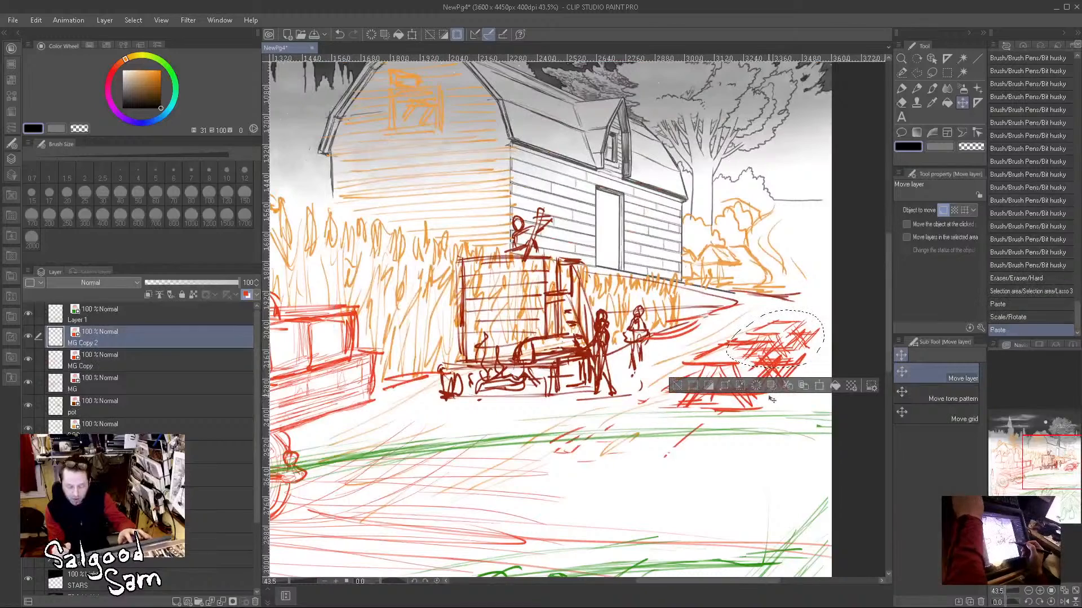
left_click(762, 417)
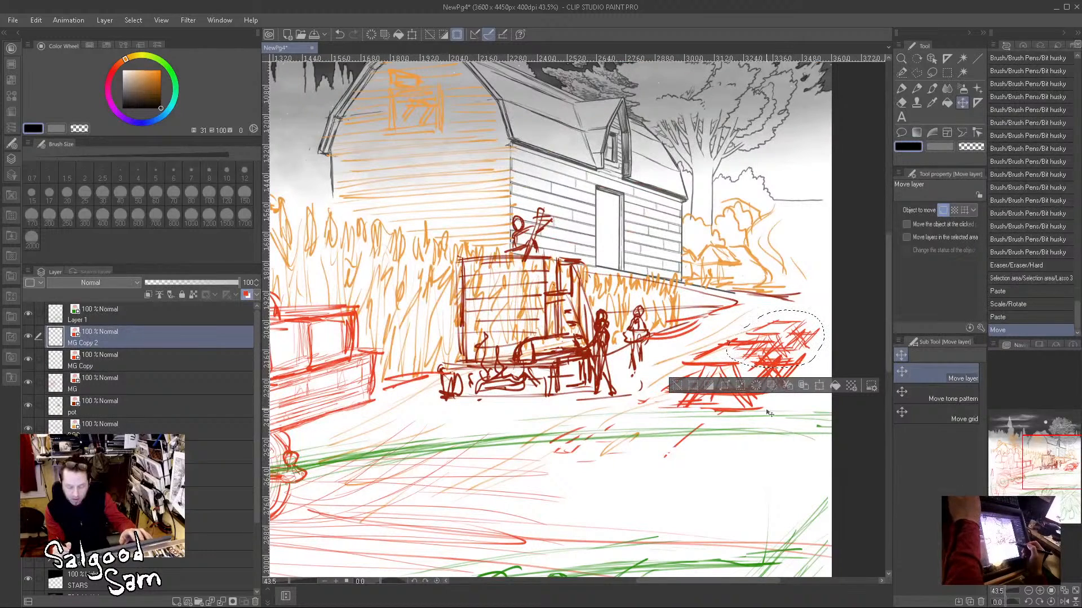
left_click(683, 388)
key("ctrl+t")
left_click_drag(803, 340, 798, 343)
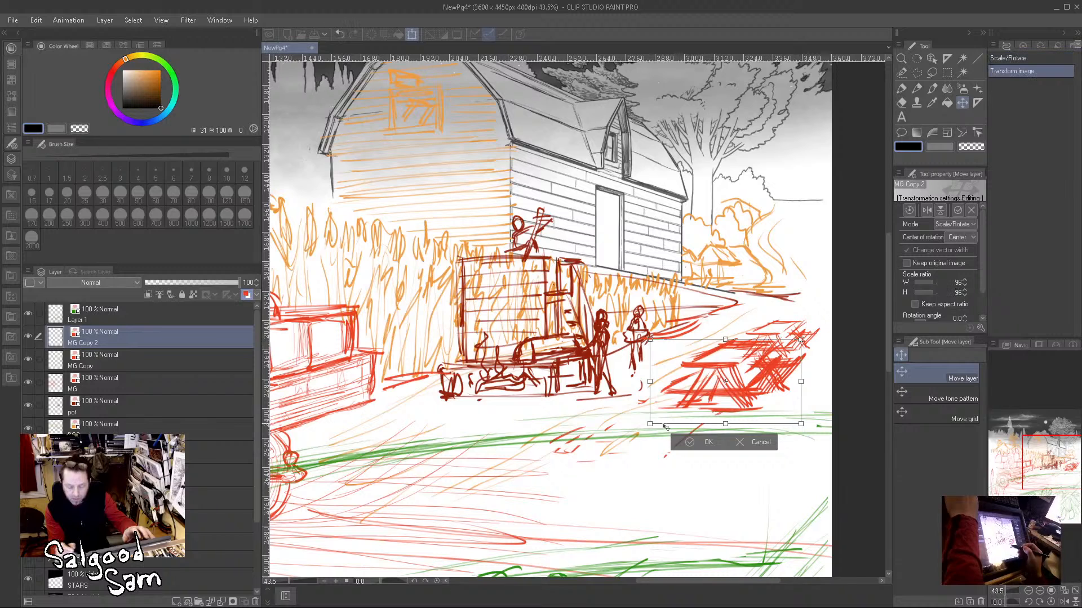
left_click_drag(649, 426, 629, 437)
left_click_drag(728, 390, 681, 421)
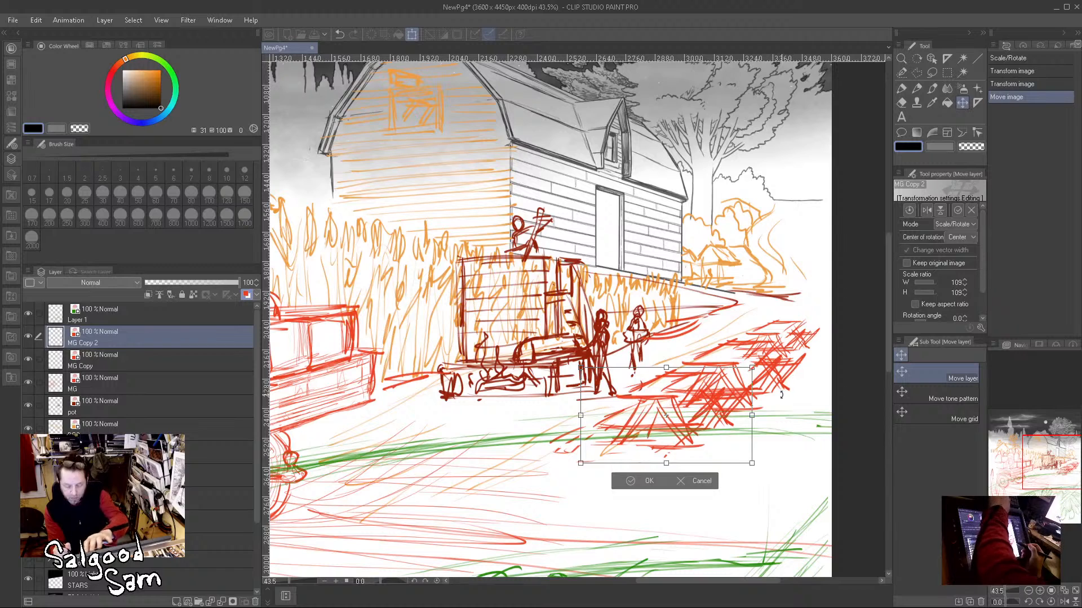
key("Return")
Step: Erase the overlapping lines between the picnic tables on the MG Copy and MG layers
left_click(152, 358)
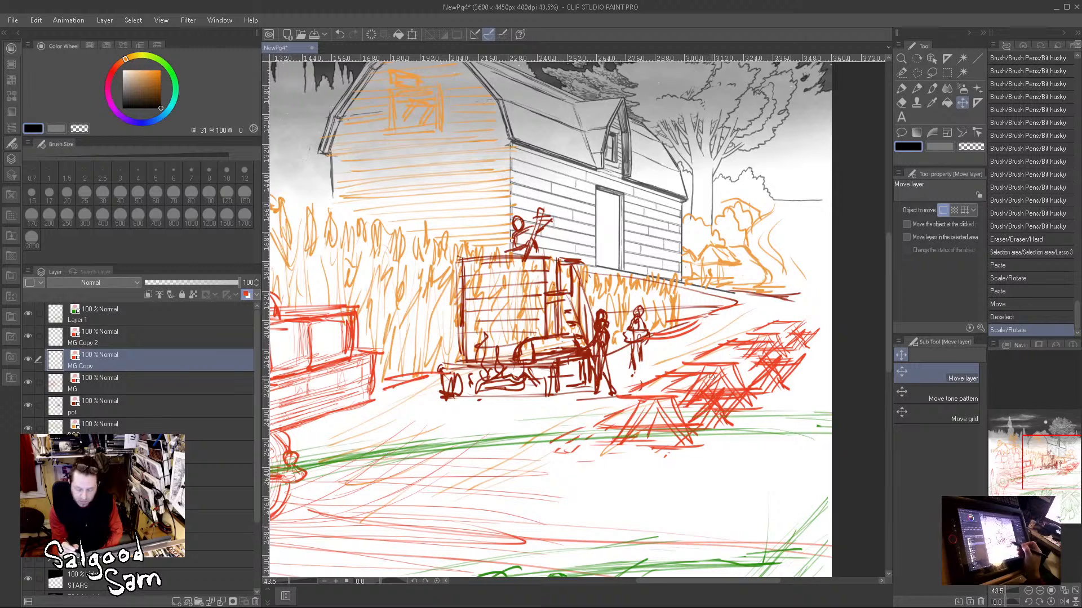
mouse_move(672, 398)
left_mouse_down()
mouse_move(751, 399)
mouse_move(702, 420)
mouse_move(711, 415)
mouse_move(609, 411)
mouse_move(690, 388)
left_mouse_up()
left_click(141, 383)
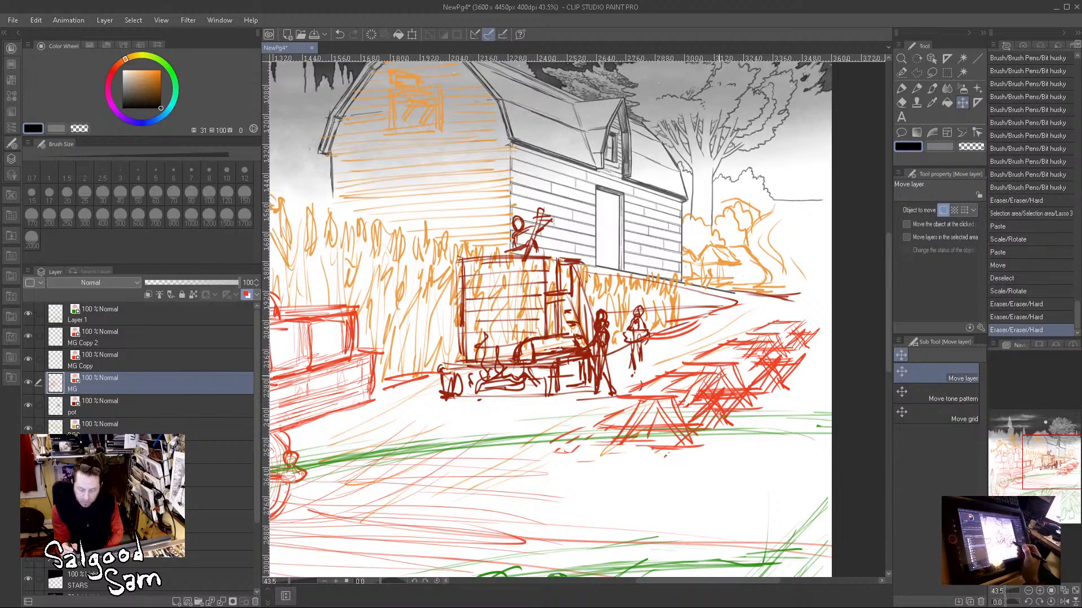
key("ctrl+z")
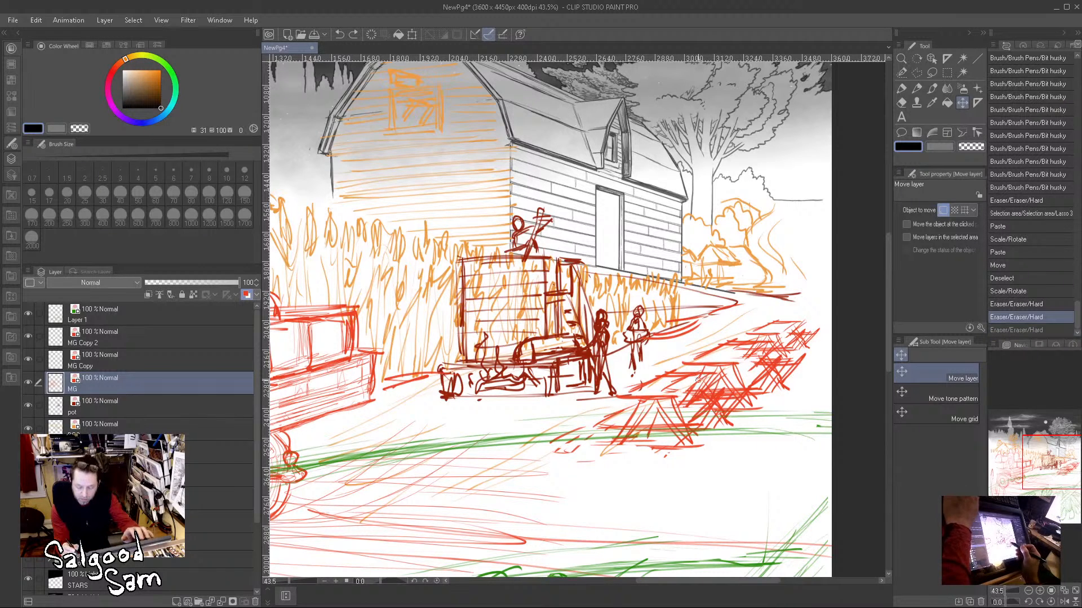
key("ctrl+y")
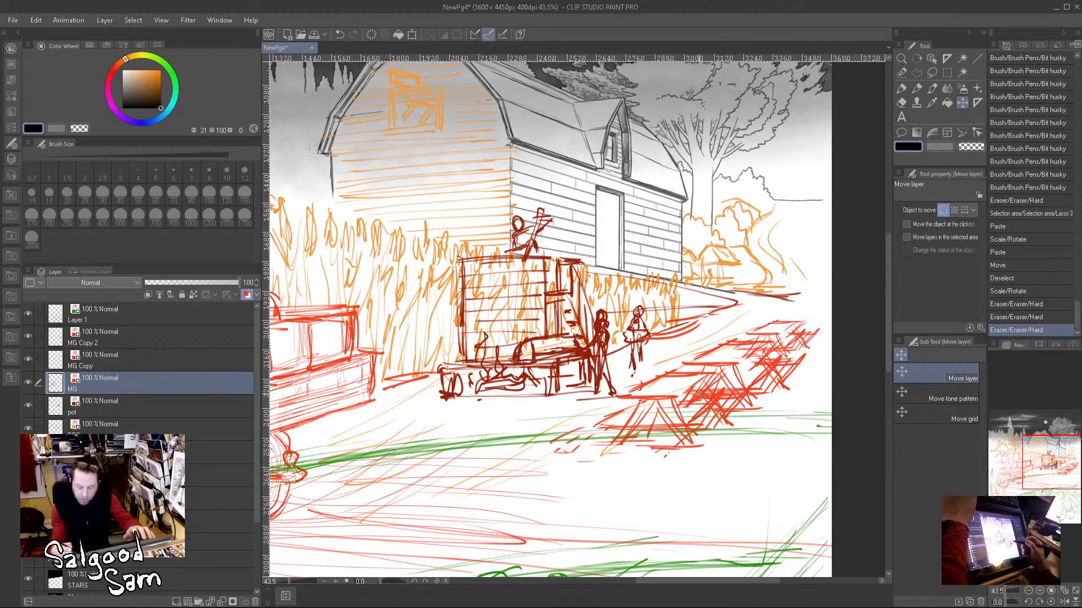
left_click_drag(695, 383, 704, 392)
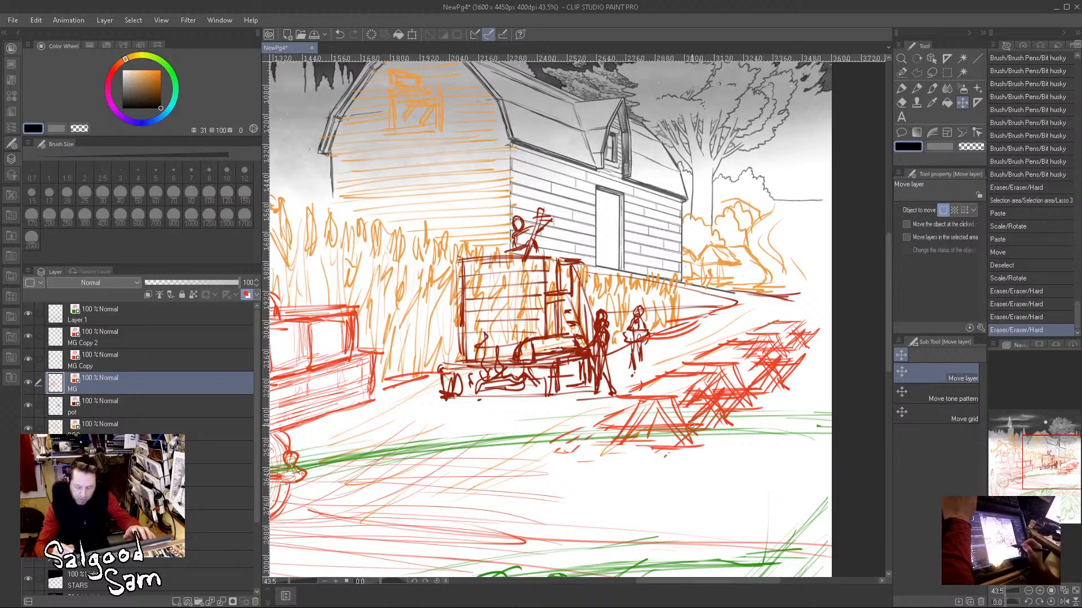
left_click(707, 406)
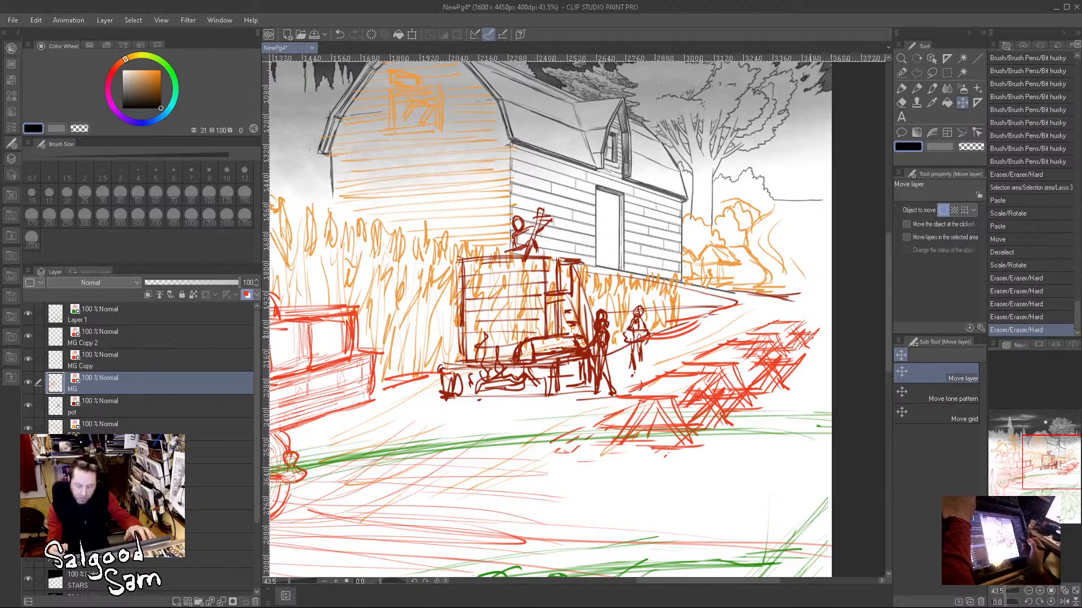
left_click(212, 358)
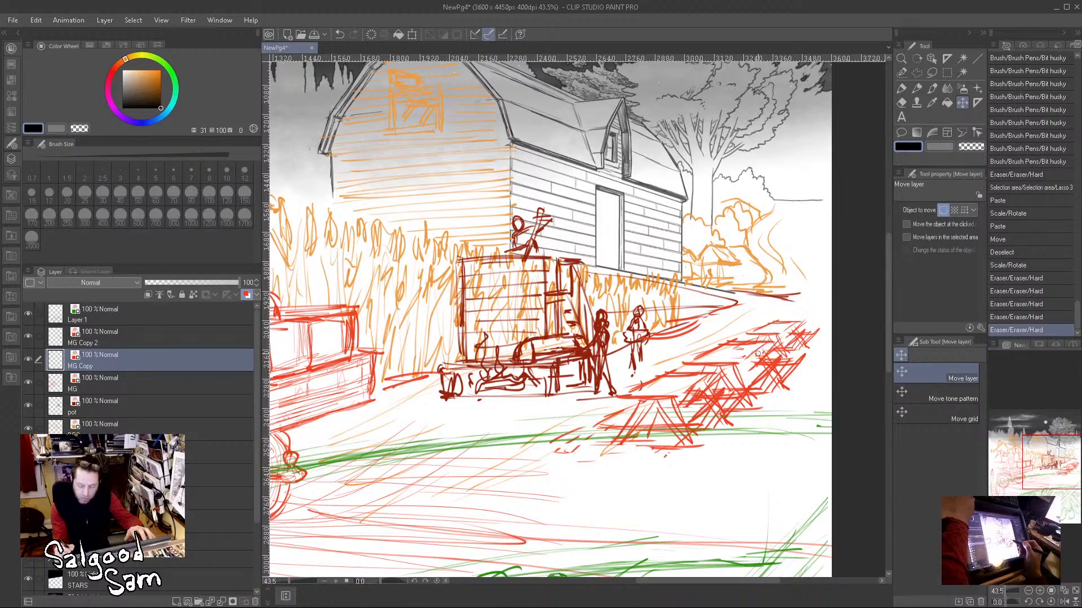
left_click_drag(735, 353, 791, 369)
Step: Lower the opacity of BG2 to 45%, pot to 49%, and MG to 45%
mouse_move(796, 445)
left_mouse_down()
mouse_move(775, 451)
mouse_move(724, 510)
left_mouse_up()
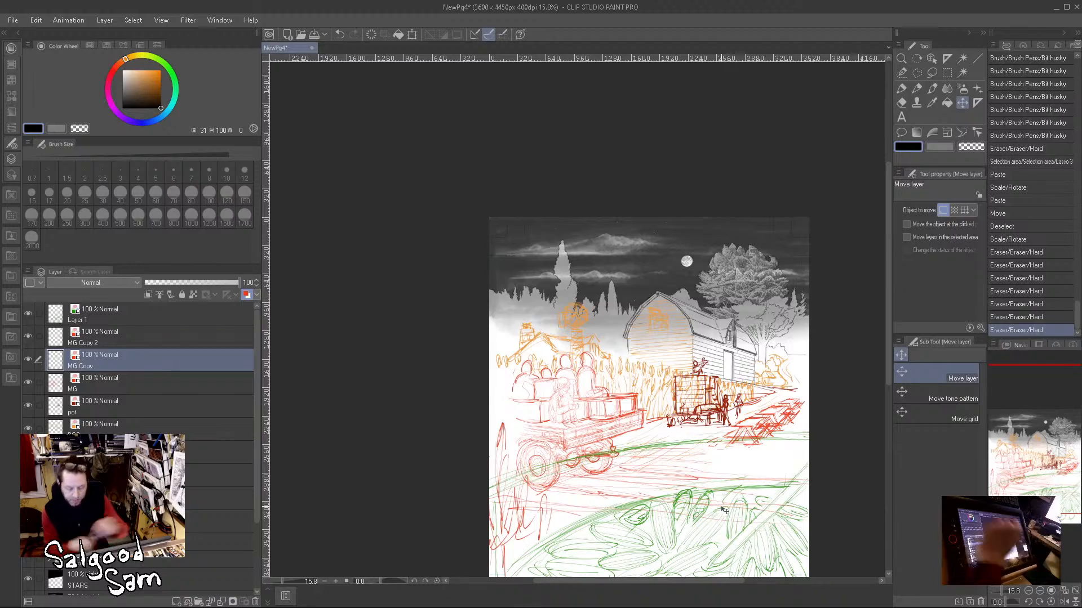
left_click_drag(741, 464, 647, 381)
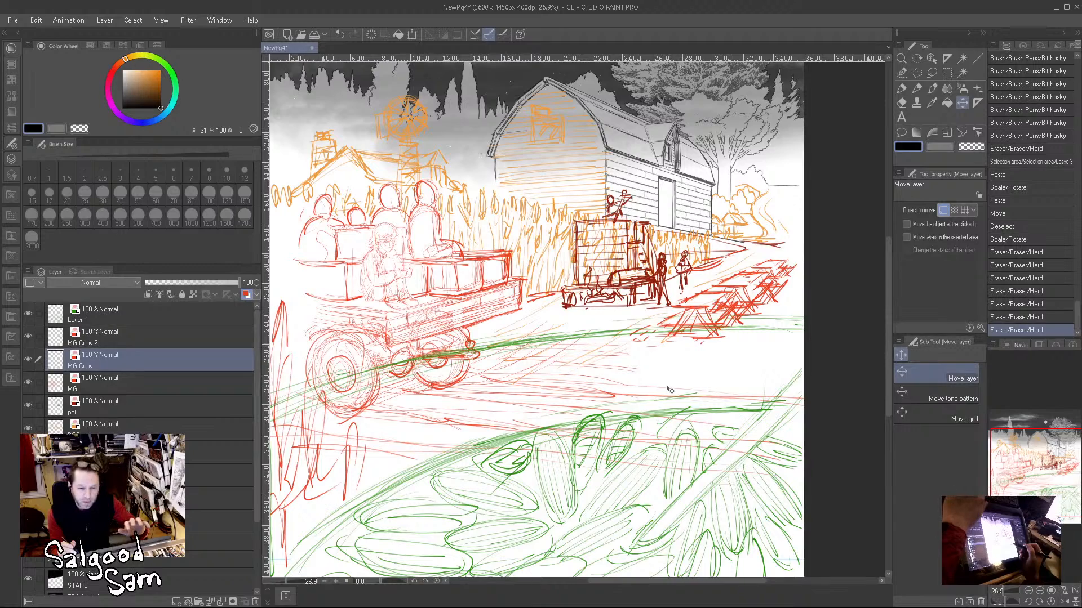
left_click_drag(676, 394, 711, 442)
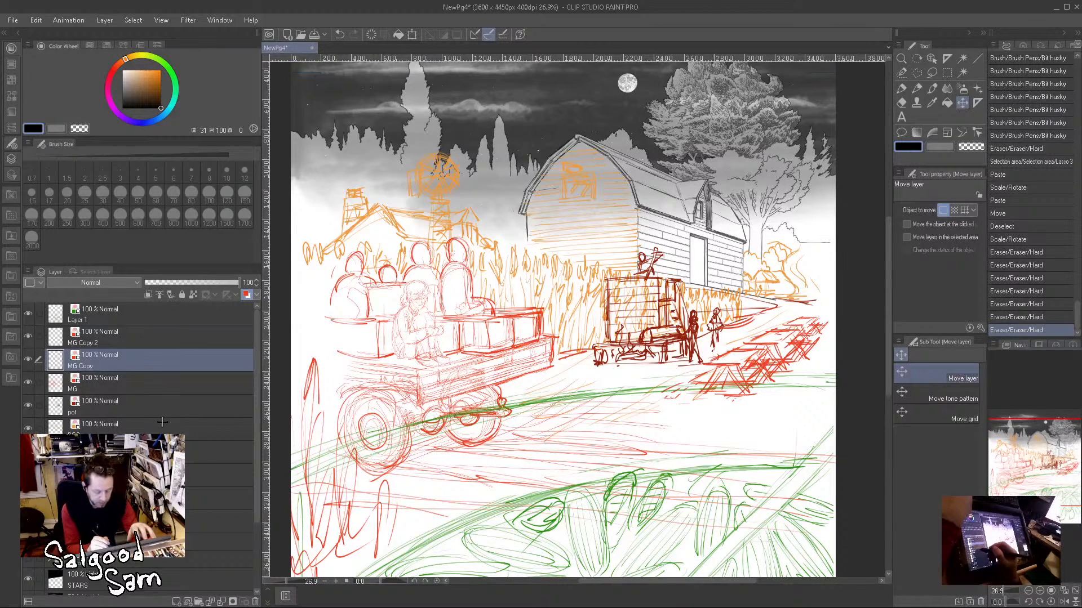
left_click(162, 422)
left_click(190, 280)
left_click(137, 402)
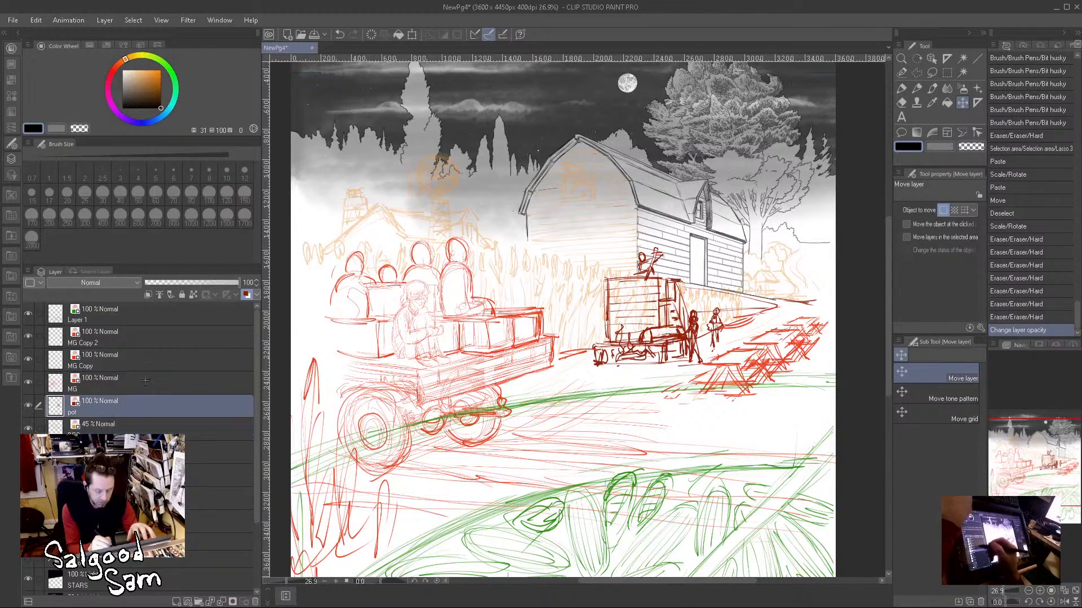
left_click(188, 280)
left_click(137, 383)
left_click(187, 280)
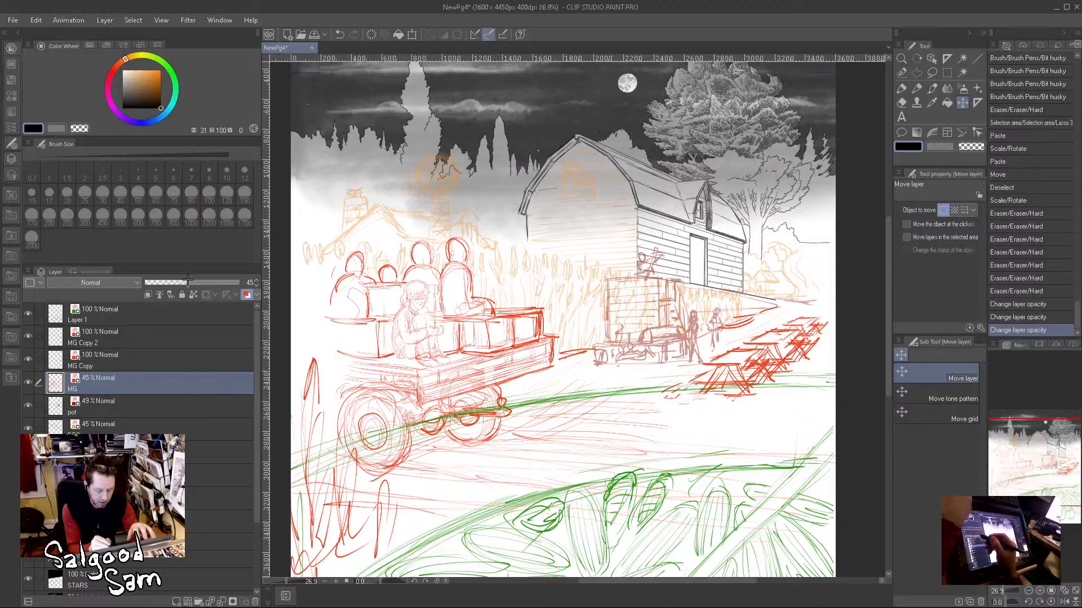
Step: Lower the opacity of MG Copy and MG Copy 2 to 48% each, and Layer 1 to 29%
left_click(155, 356)
left_click(191, 280)
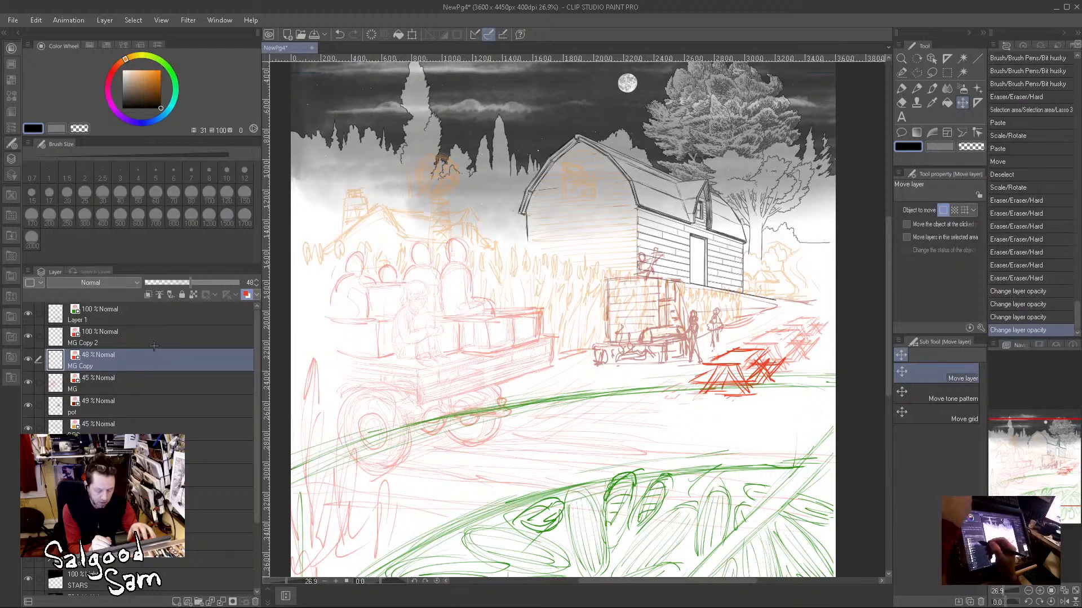
left_click(158, 339)
left_click(189, 280)
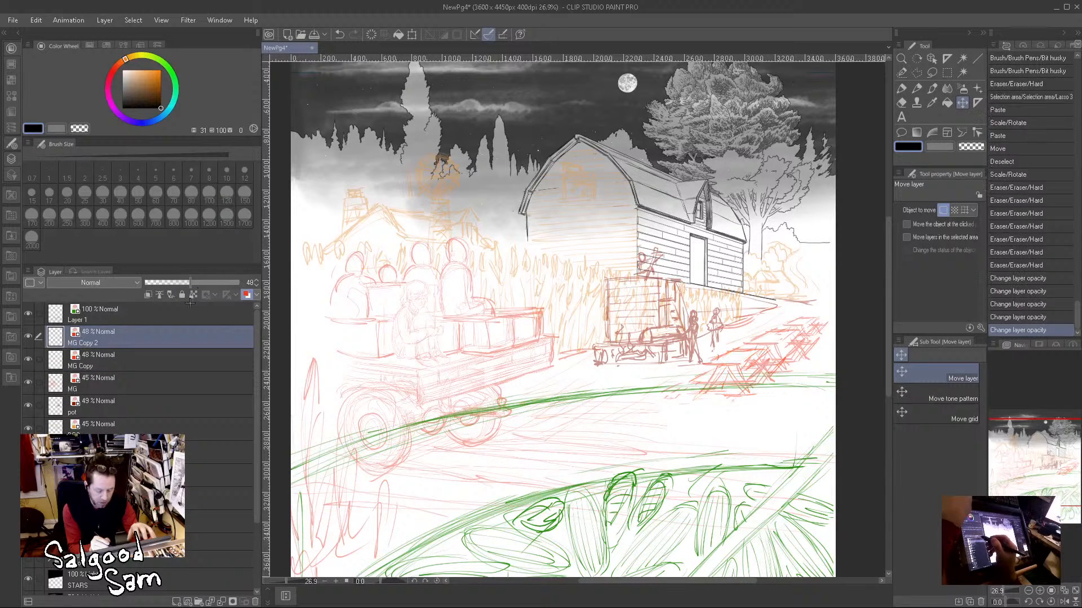
left_click(166, 315)
left_click(191, 280)
left_click(171, 280)
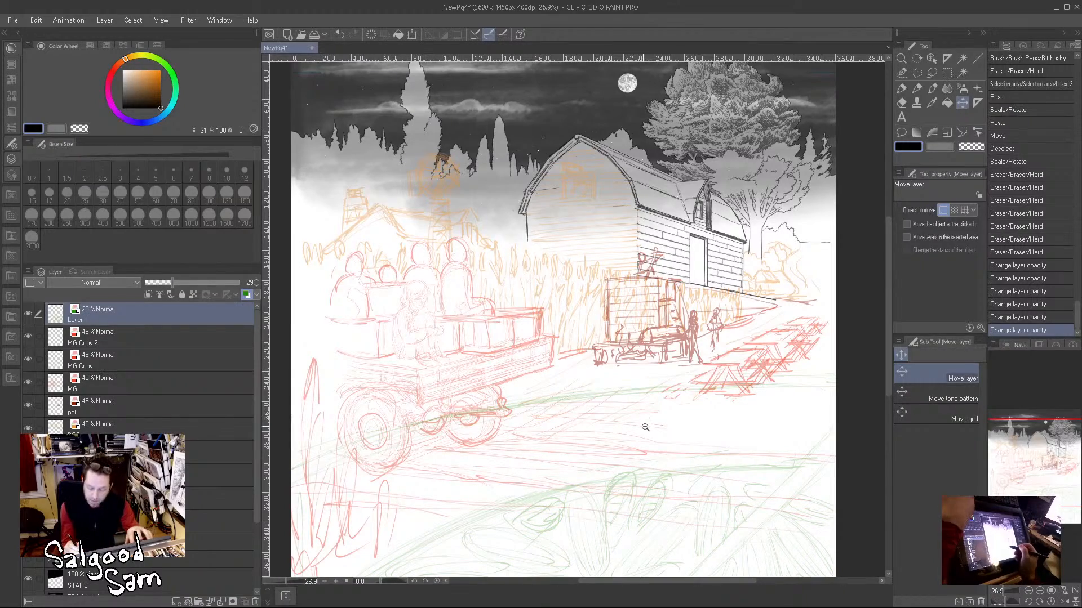
Step: Create a new layer folder above Layer 1 and name it "FG roughs"
scroll(647, 421, "down", 3)
scroll(672, 416, "up", 4)
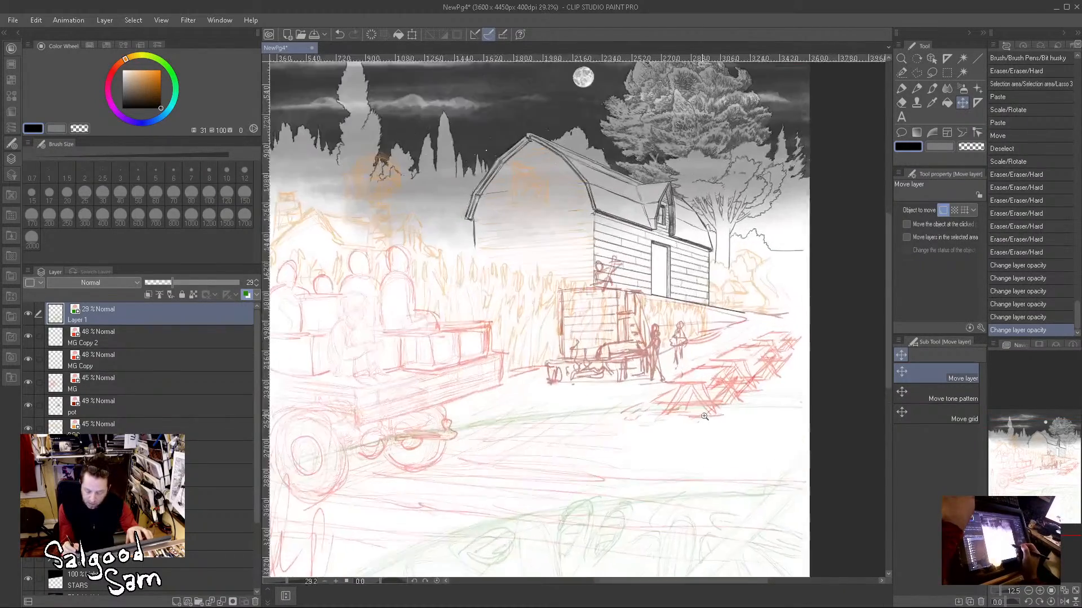
left_click(153, 430)
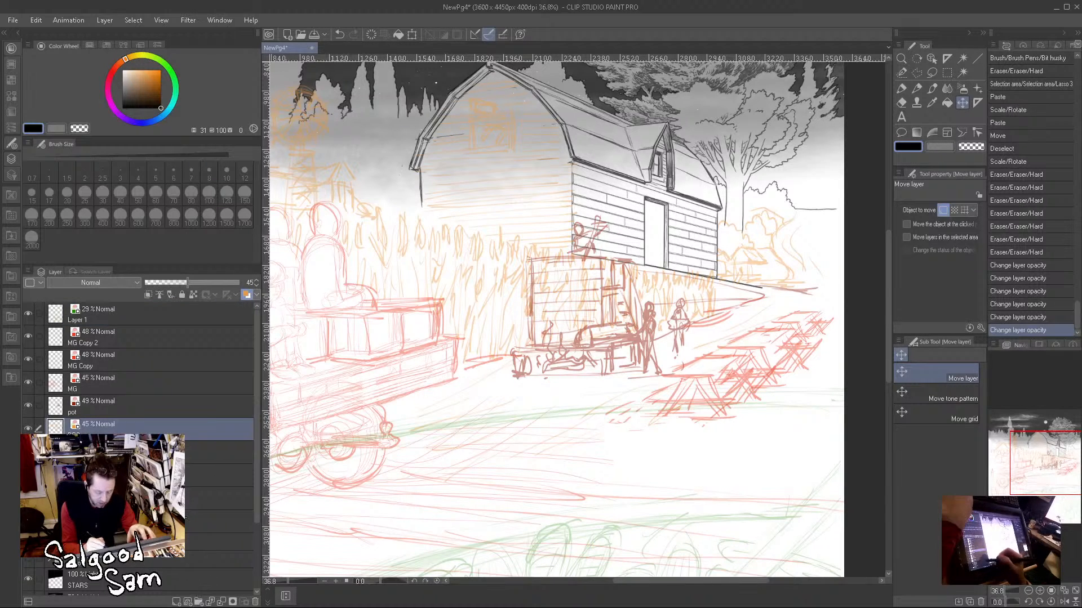
left_click(138, 318)
left_click(198, 600)
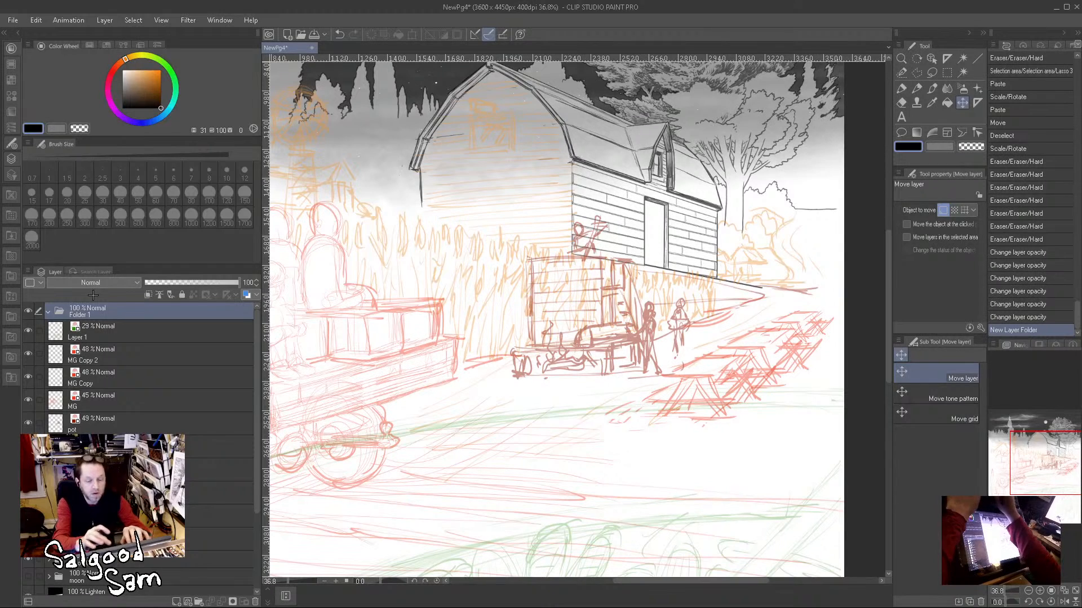
type("FG roughs")
key("Return")
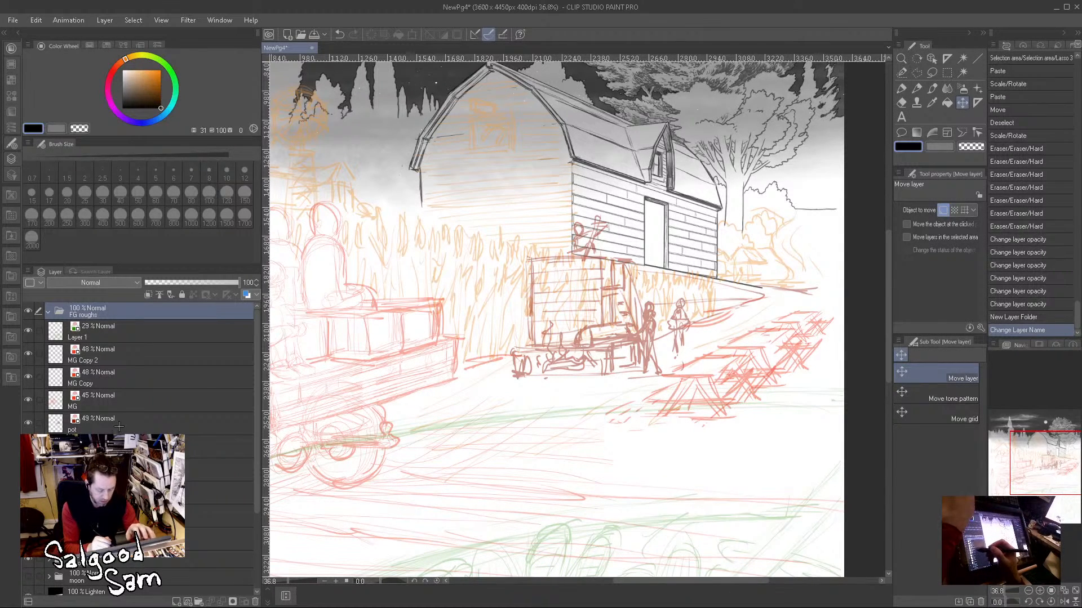
Step: Move the sketch layers from Layer 1 down through BG2 into the FG roughs folder, and set the folder's opacity to 49%
left_click(124, 445)
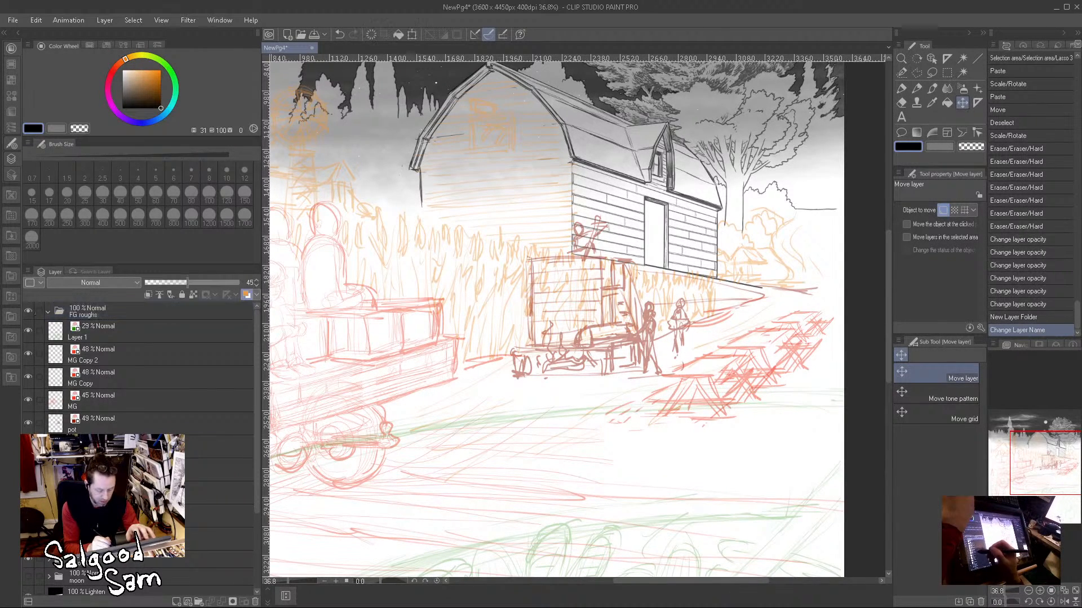
left_click(117, 327, "shift")
left_click_drag(119, 312, 120, 313)
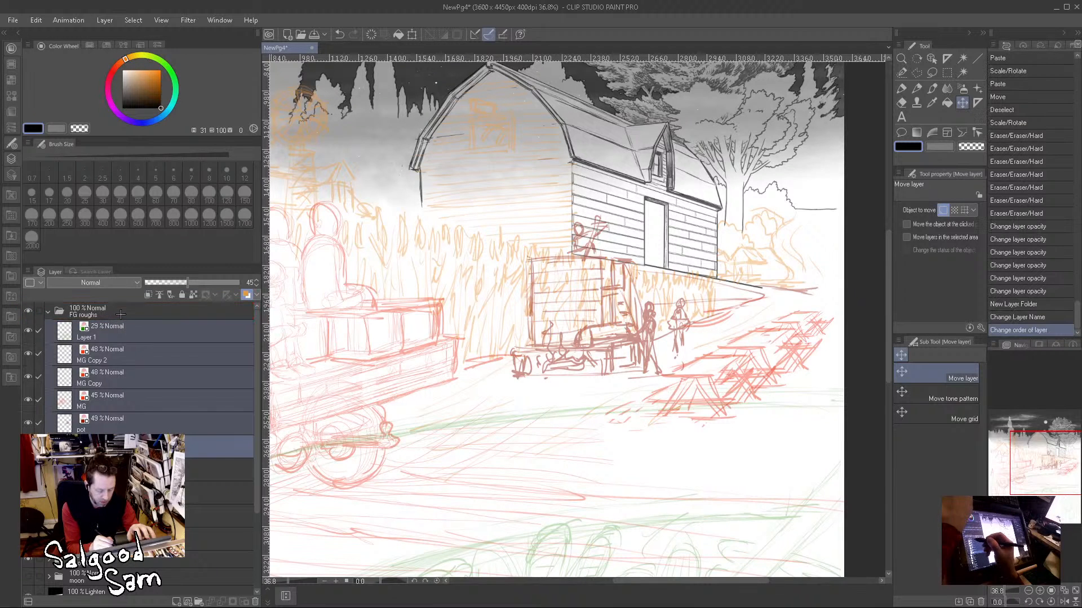
left_click(48, 311)
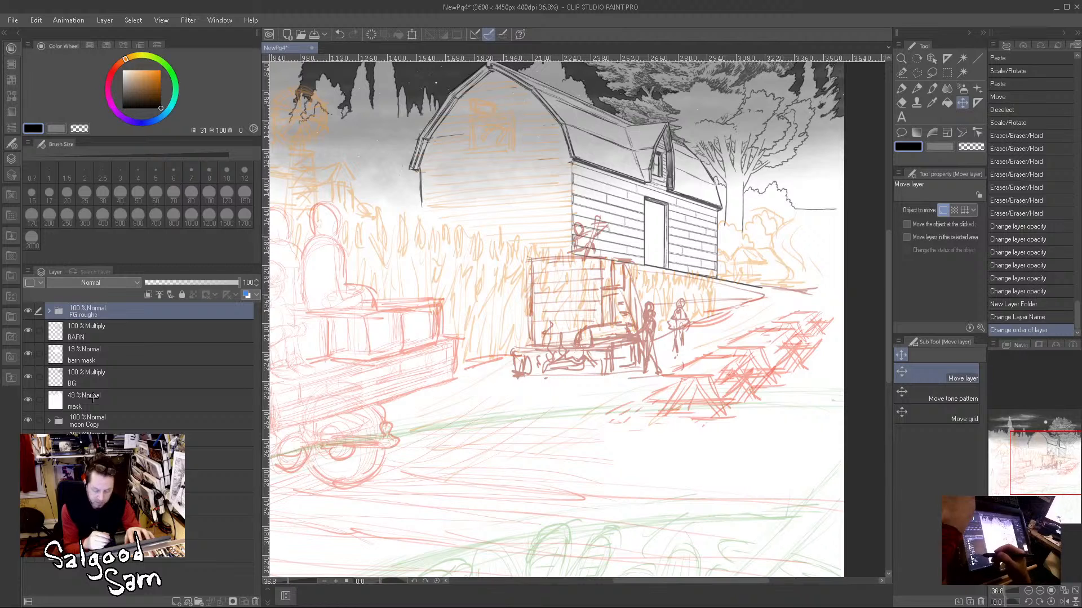
left_click(193, 280)
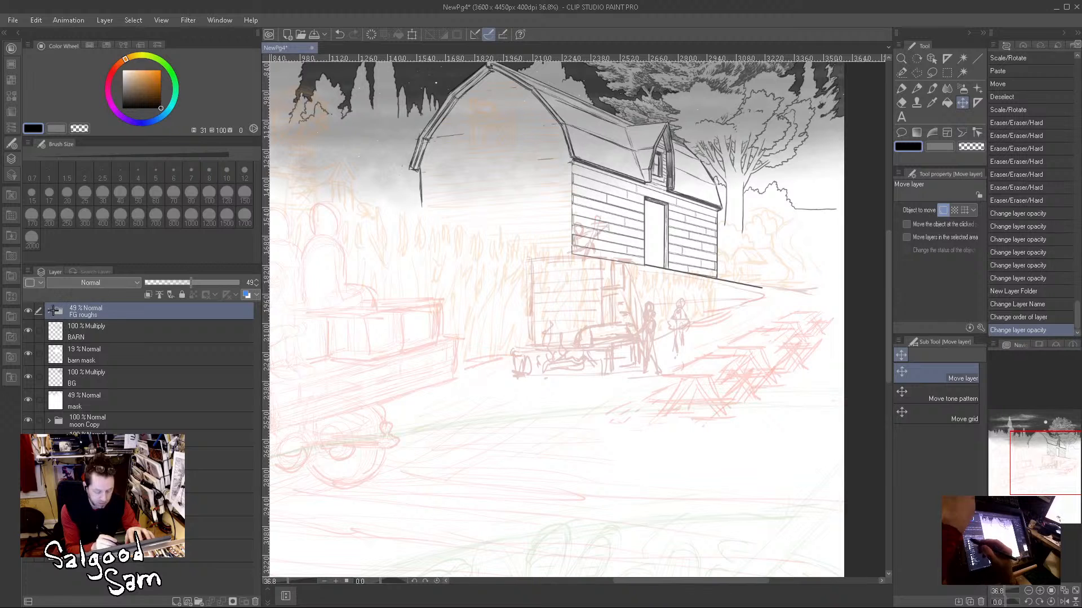
Step: Inside FG roughs, set the opacity of Layer 1 to 52%, MG Copy 2 to 49%, and MG Copy to 51%
left_click(49, 310)
left_click(141, 332)
left_click(194, 281)
left_click(159, 348)
left_click(192, 282)
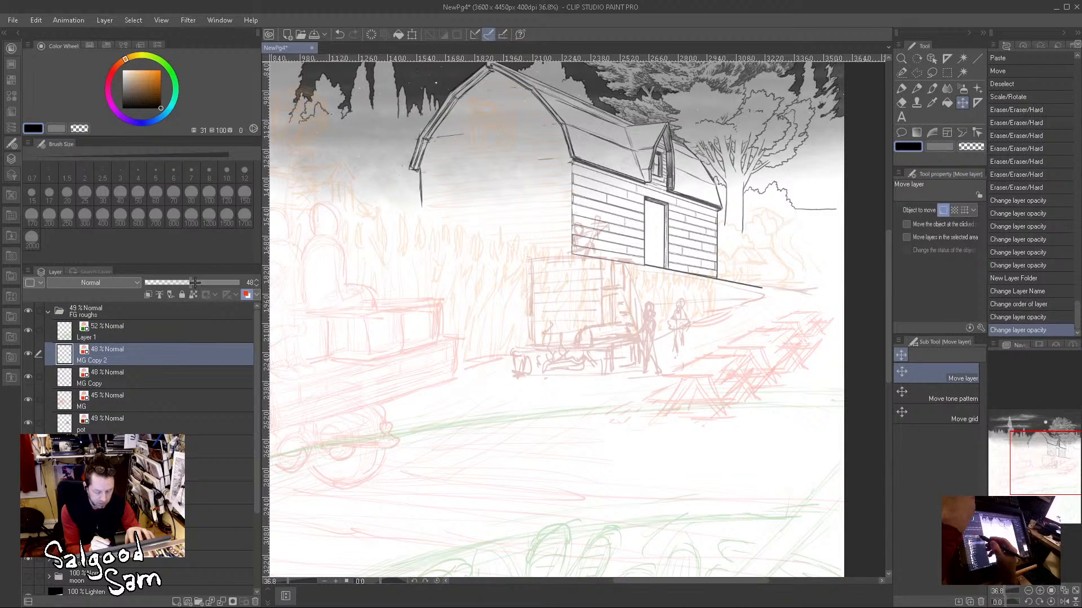
left_click(163, 378)
left_click(196, 282)
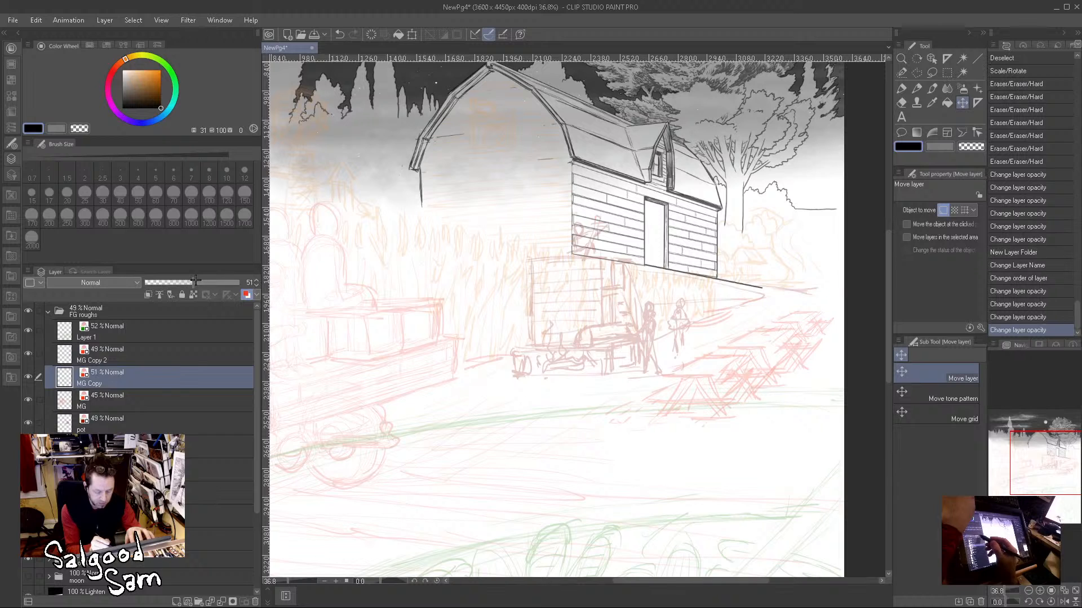
Step: Inside FG roughs, set the opacity of MG and pot to 52% and the layer below pot to 51%, and collapse the folder
left_click(154, 401)
left_click(193, 282)
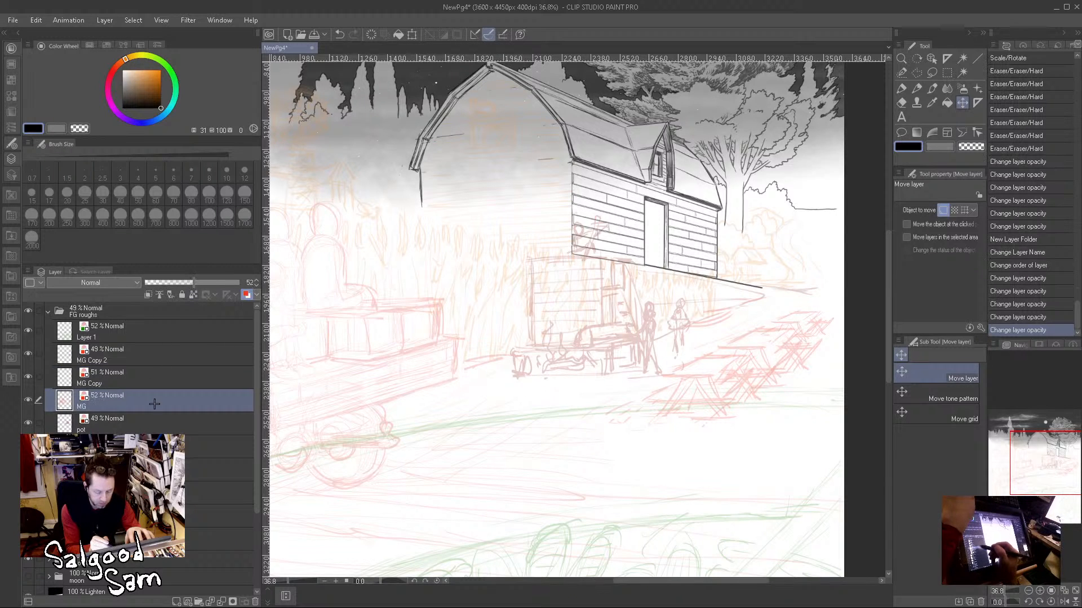
left_click(149, 423)
left_click(194, 282)
left_click(147, 446)
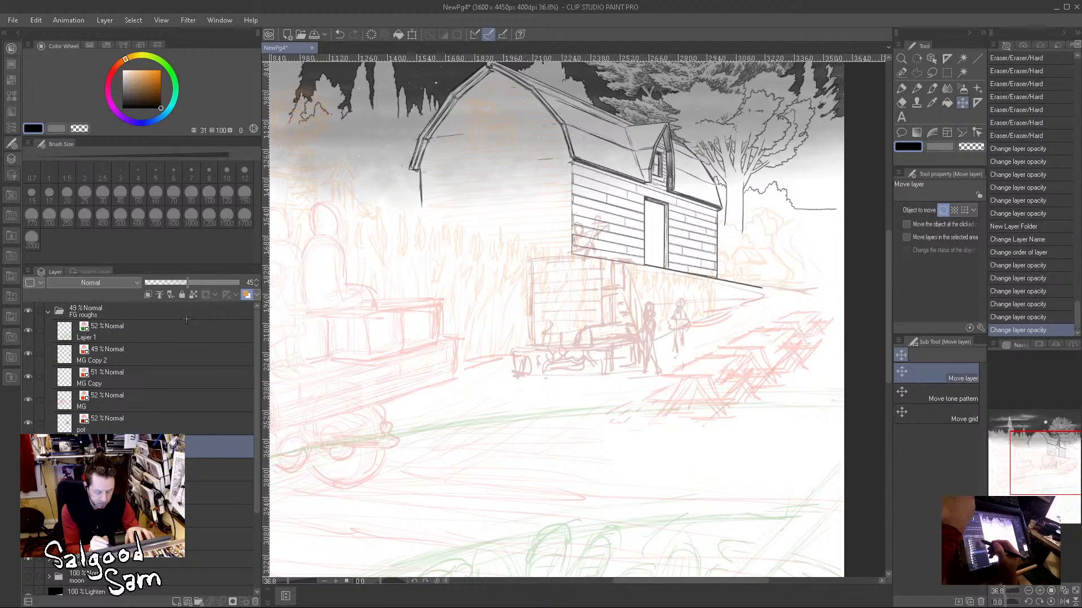
left_click(193, 283)
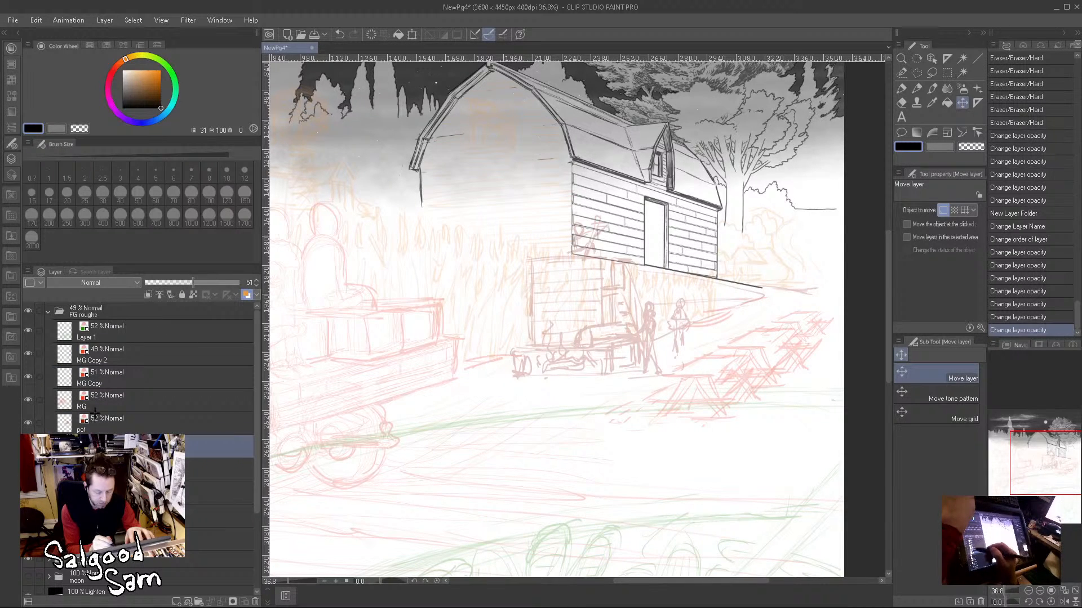
left_click(48, 314)
Step: Create a new raster layer above the FG roughs folder
scroll(593, 397, "down", 1)
scroll(592, 398, "down", 4)
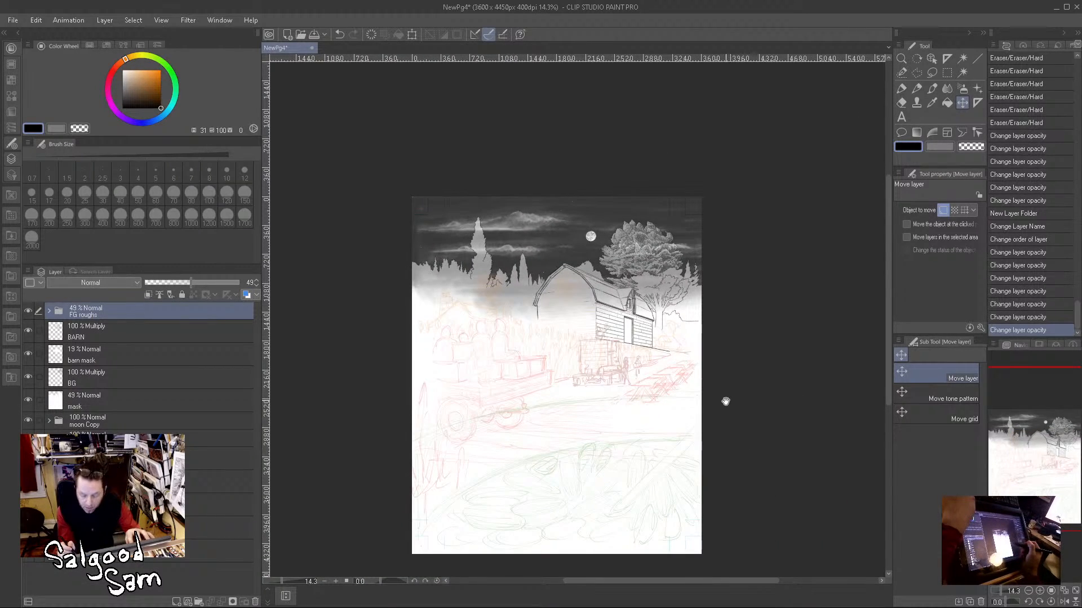
scroll(611, 318, "up", 4)
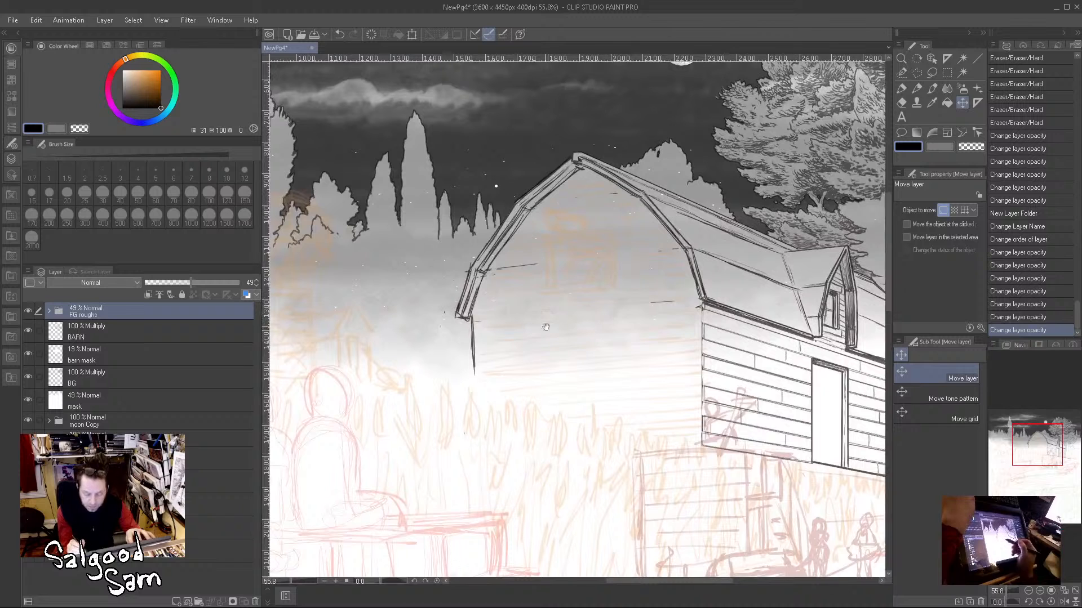
left_click(177, 602)
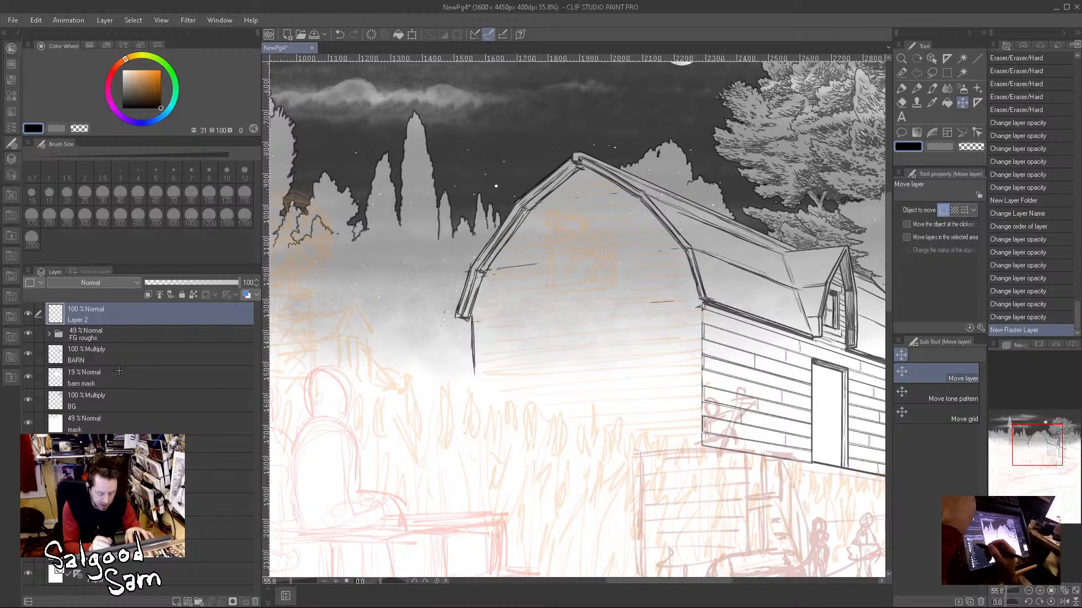
Step: On the BARN layer, draw the boxy hoist beam jutting from the upper gable with the size 6 Mechanical pencil
left_click(132, 355)
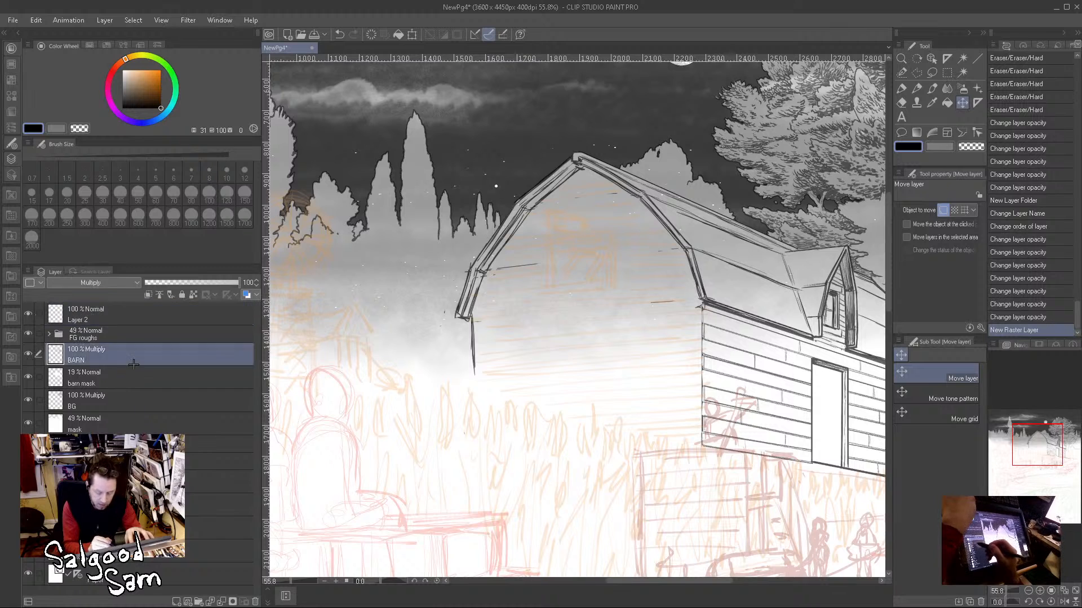
left_click(917, 88)
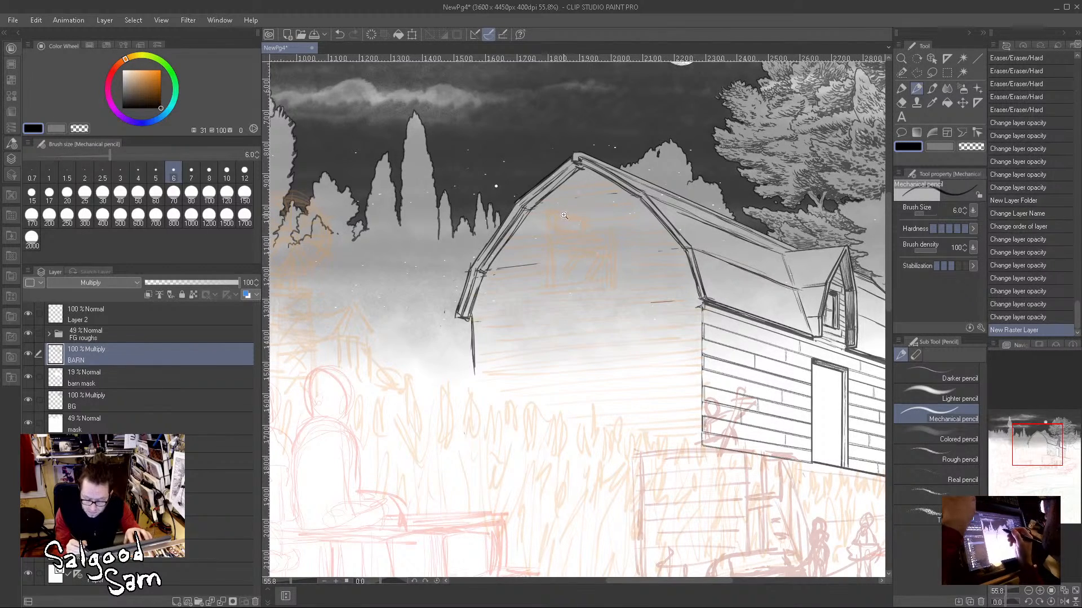
scroll(576, 230, "up", 5)
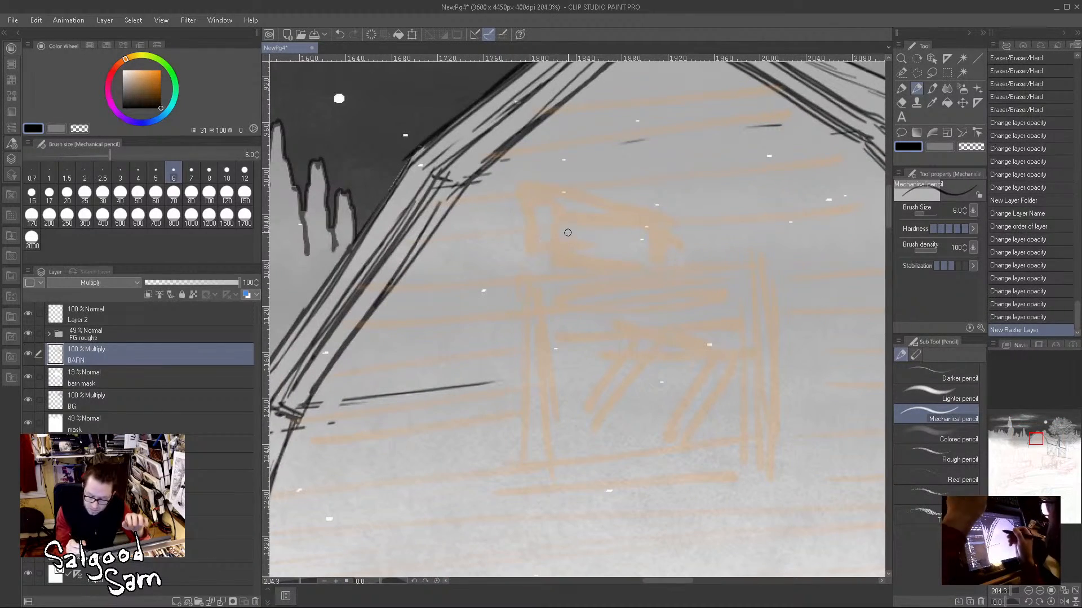
left_click_drag(529, 194, 530, 232)
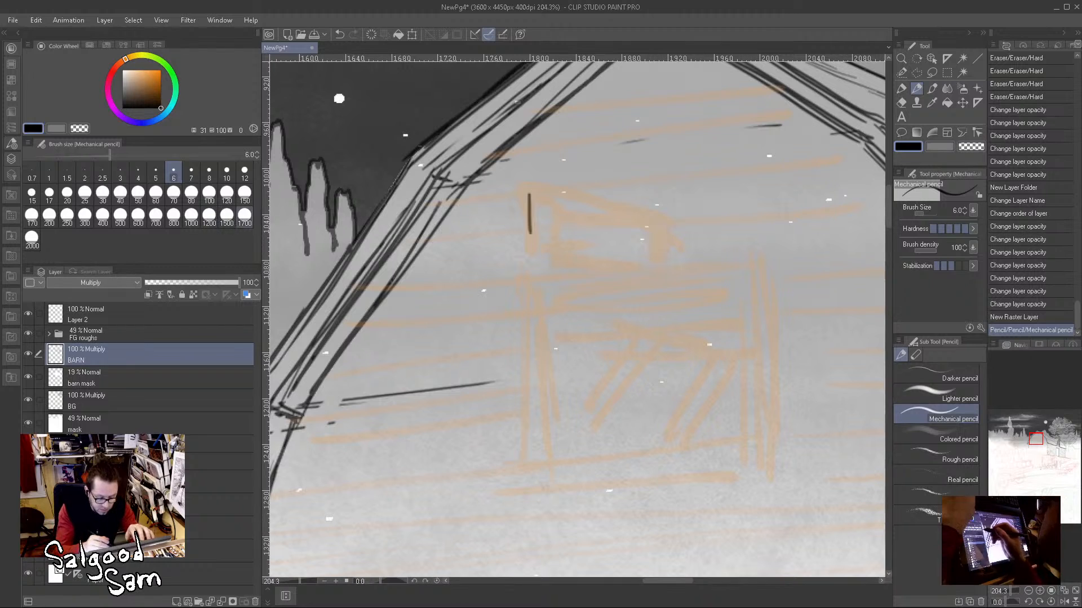
mouse_move(527, 194)
left_mouse_down()
mouse_move(554, 188)
mouse_move(661, 222)
mouse_move(660, 265)
left_mouse_up()
left_click_drag(560, 191, 558, 238)
mouse_move(540, 244)
left_mouse_down()
mouse_move(592, 257)
mouse_move(622, 260)
left_mouse_up()
mouse_move(559, 241)
left_mouse_down()
mouse_move(652, 264)
mouse_move(614, 247)
mouse_move(607, 261)
mouse_move(655, 260)
left_mouse_up()
mouse_move(569, 218)
left_mouse_down()
mouse_move(657, 244)
mouse_move(628, 245)
left_mouse_up()
Step: Draw a chain with a hook hanging from the hoist beam, plus a curving rope and the ring at their upper end
mouse_move(555, 250)
left_mouse_down()
mouse_move(548, 291)
mouse_move(566, 316)
mouse_move(545, 330)
mouse_move(564, 328)
mouse_move(561, 356)
mouse_move(542, 368)
mouse_move(567, 372)
mouse_move(557, 346)
left_mouse_up()
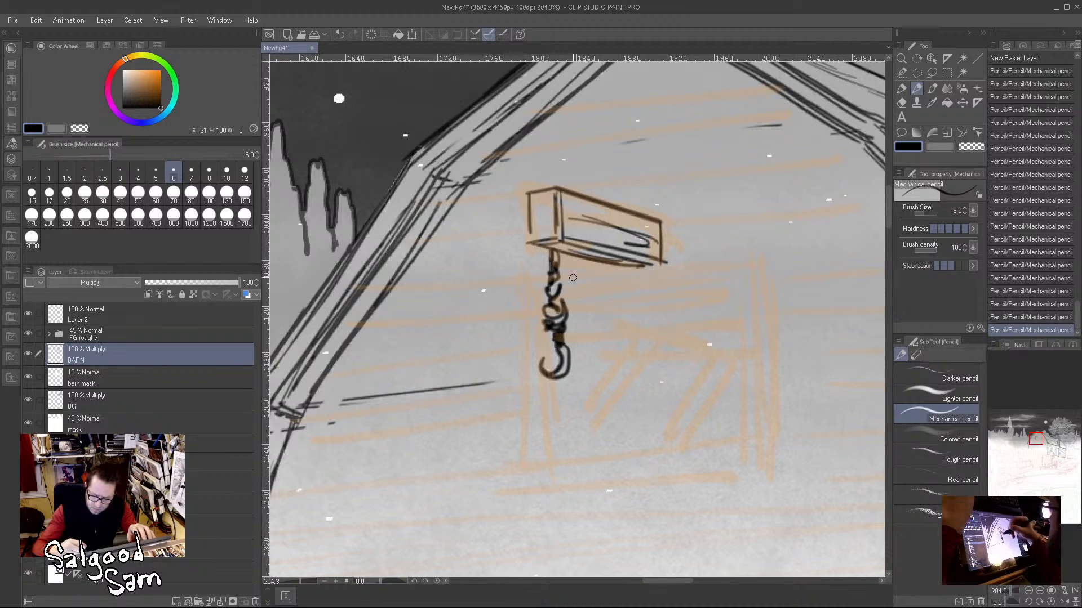
left_click_drag(566, 249, 668, 434)
left_click_drag(568, 242, 683, 445)
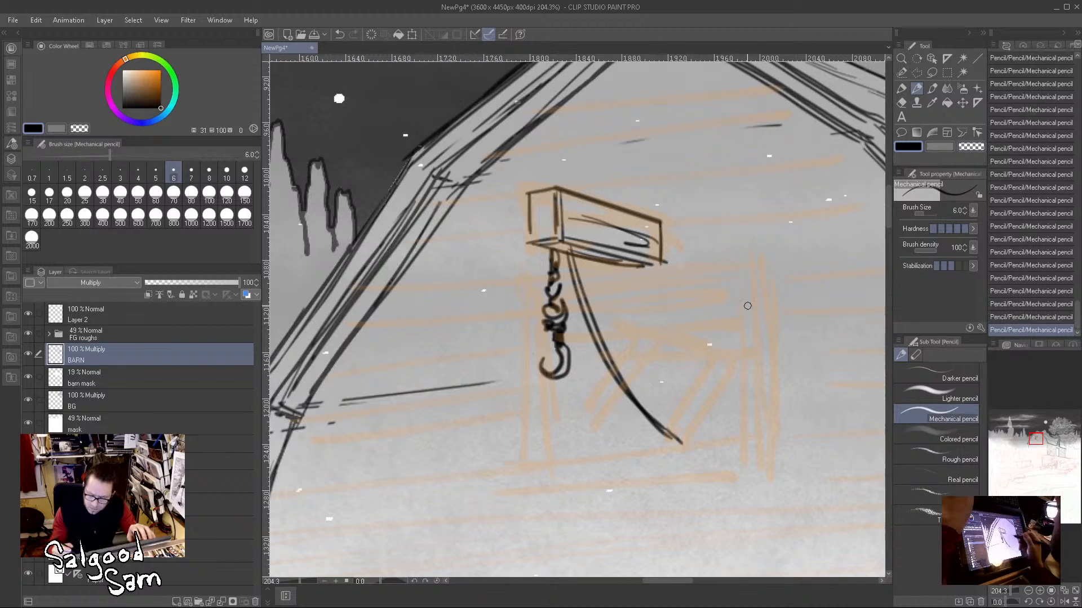
mouse_move(566, 246)
left_mouse_down()
mouse_move(554, 260)
mouse_move(560, 244)
left_mouse_up()
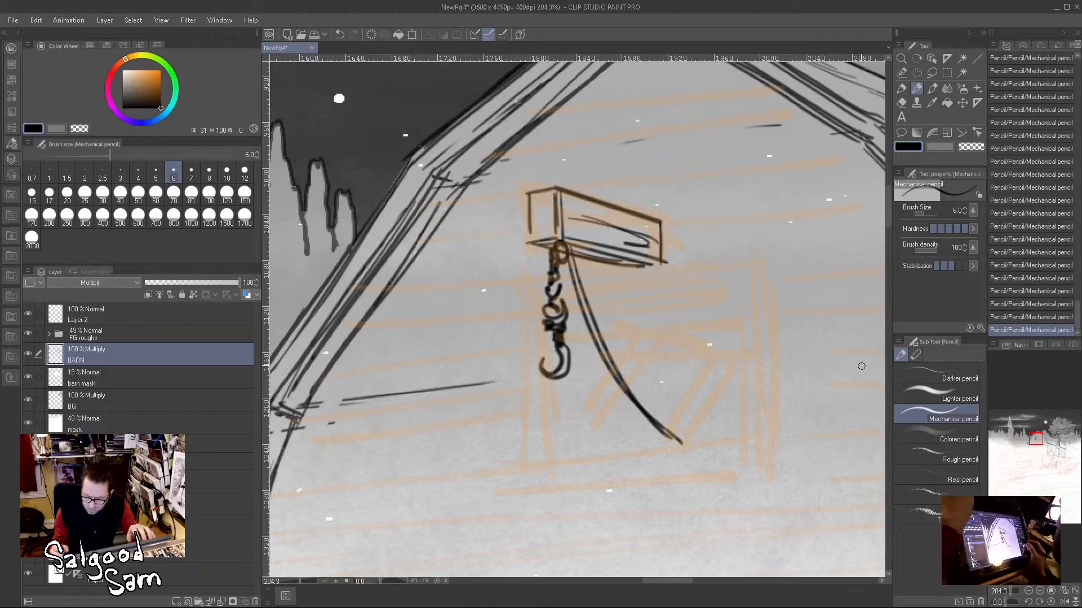
Step: Outline the horizontal header board behind the hoist beam, extending past it on both sides
left_click_drag(598, 276, 766, 263)
left_click_drag(634, 271, 745, 258)
left_click_drag(665, 225, 769, 212)
mouse_move(670, 223)
left_mouse_down()
mouse_move(789, 213)
mouse_move(791, 260)
left_mouse_up()
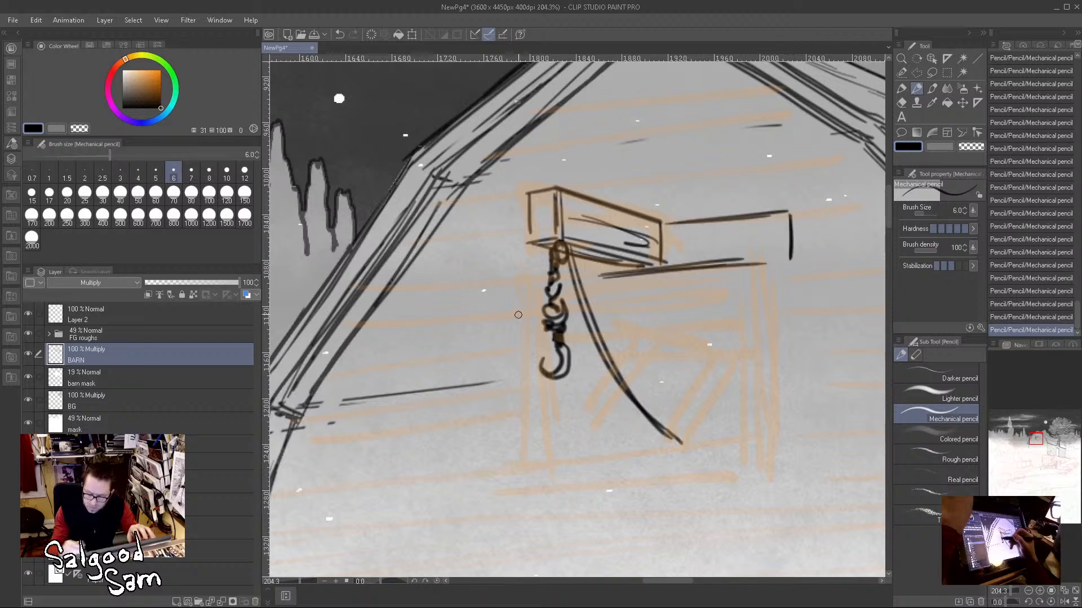
left_click_drag(493, 289, 539, 277)
left_click_drag(499, 244, 495, 288)
mouse_move(489, 242)
left_mouse_down()
mouse_move(525, 238)
mouse_move(494, 288)
left_mouse_up()
Step: Draw the loft door's two side edges and bottom edge below the header, reinforcing the right side
left_click_drag(763, 261, 758, 465)
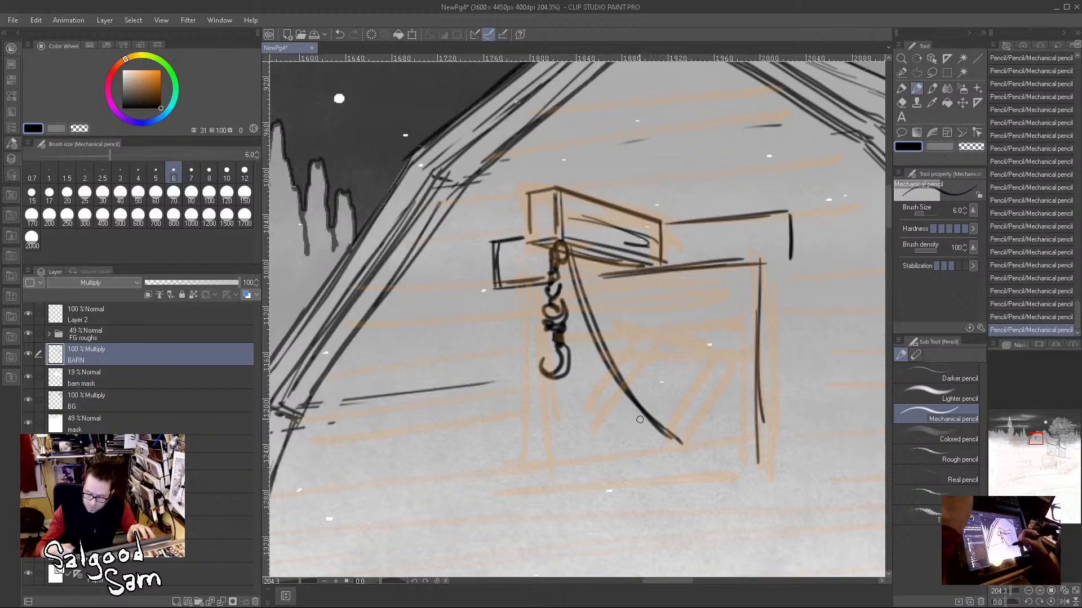
mouse_move(537, 289)
left_mouse_down()
mouse_move(534, 487)
mouse_move(733, 465)
left_mouse_up()
left_click_drag(549, 485, 766, 470)
left_click_drag(759, 423, 757, 466)
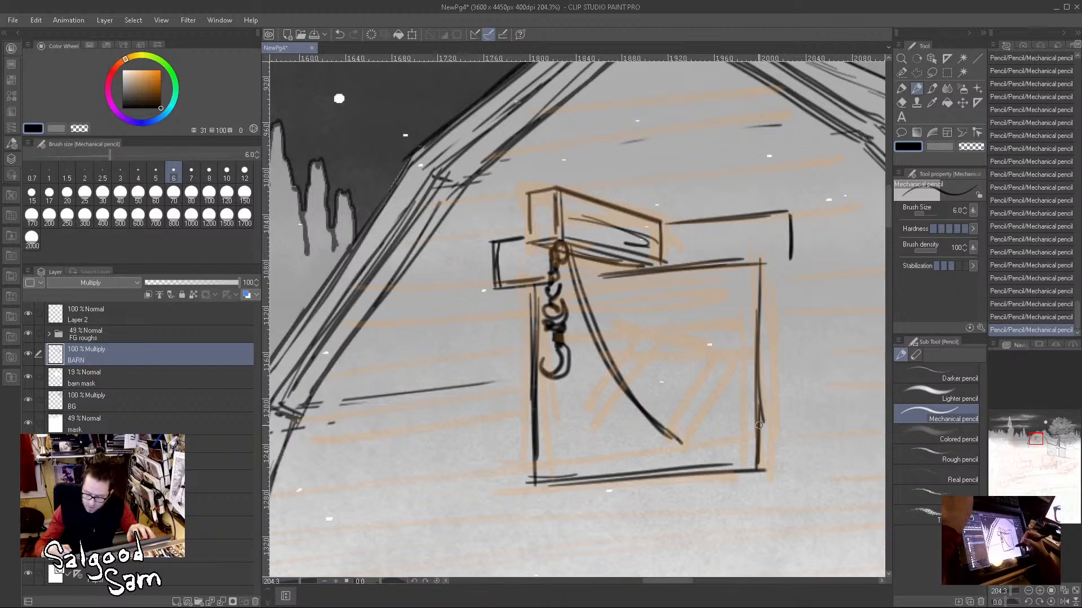
left_click_drag(766, 399, 764, 432)
left_click_drag(757, 278, 754, 424)
left_click_drag(756, 365, 760, 472)
Step: Add the inner left and upper edges of the loft door frame and close the header board's lower right corner
left_click_drag(553, 317, 554, 441)
left_click_drag(553, 379, 556, 471)
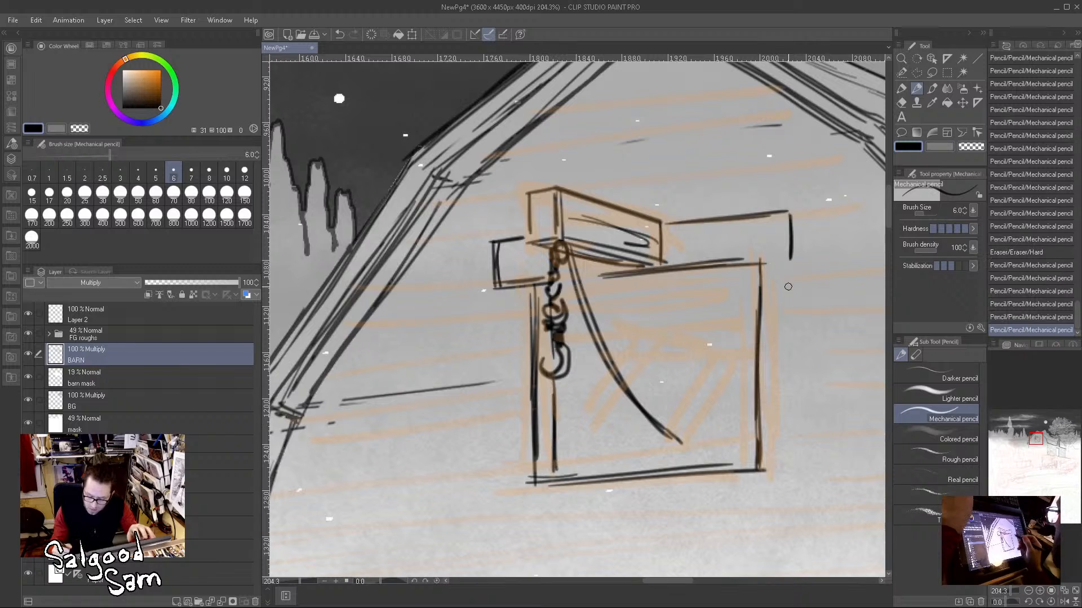
mouse_move(581, 281)
left_mouse_down()
mouse_move(636, 271)
mouse_move(563, 285)
mouse_move(752, 273)
left_mouse_up()
mouse_move(686, 282)
left_mouse_down()
mouse_move(746, 280)
mouse_move(789, 255)
left_mouse_up()
left_click_drag(758, 259, 792, 256)
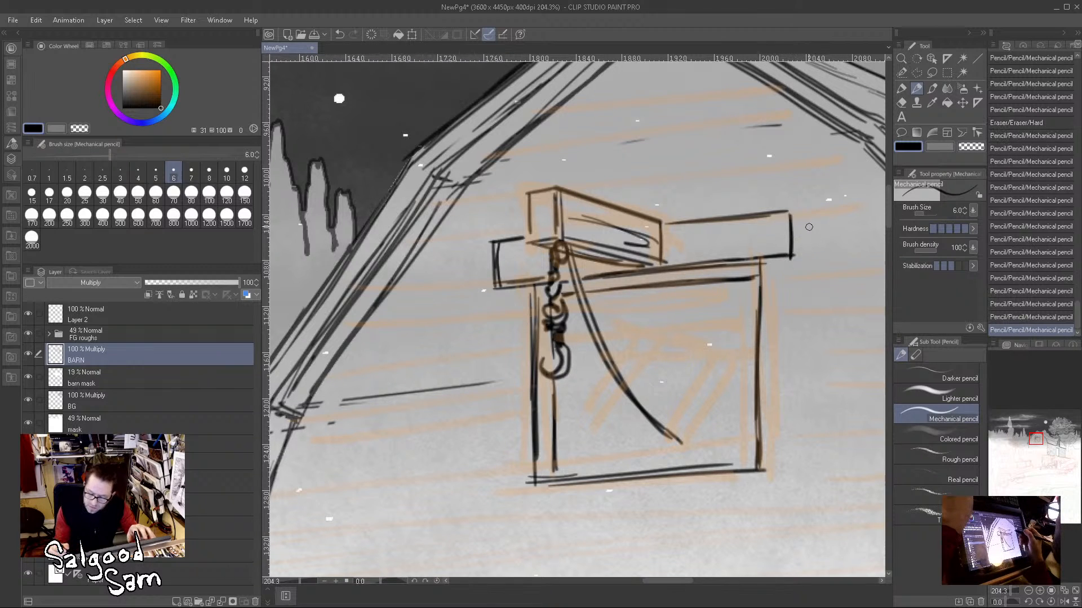
Step: Draw the diagonal cross braces and broken horizontal planks inside the loft door
left_click_drag(636, 334, 564, 435)
left_click_drag(642, 357, 583, 441)
left_click_drag(650, 309, 619, 362)
left_click_drag(664, 332, 632, 381)
mouse_move(715, 353)
left_mouse_down()
mouse_move(655, 447)
mouse_move(680, 443)
left_mouse_up()
left_click_drag(618, 334, 735, 313)
left_click_drag(636, 312, 737, 302)
mouse_move(663, 331)
left_mouse_down()
mouse_move(695, 353)
mouse_move(678, 328)
mouse_move(760, 349)
left_mouse_up()
mouse_move(682, 368)
left_mouse_down()
mouse_move(760, 358)
mouse_move(751, 389)
left_mouse_up()
left_click_drag(619, 299, 646, 313)
left_click_drag(613, 301, 634, 315)
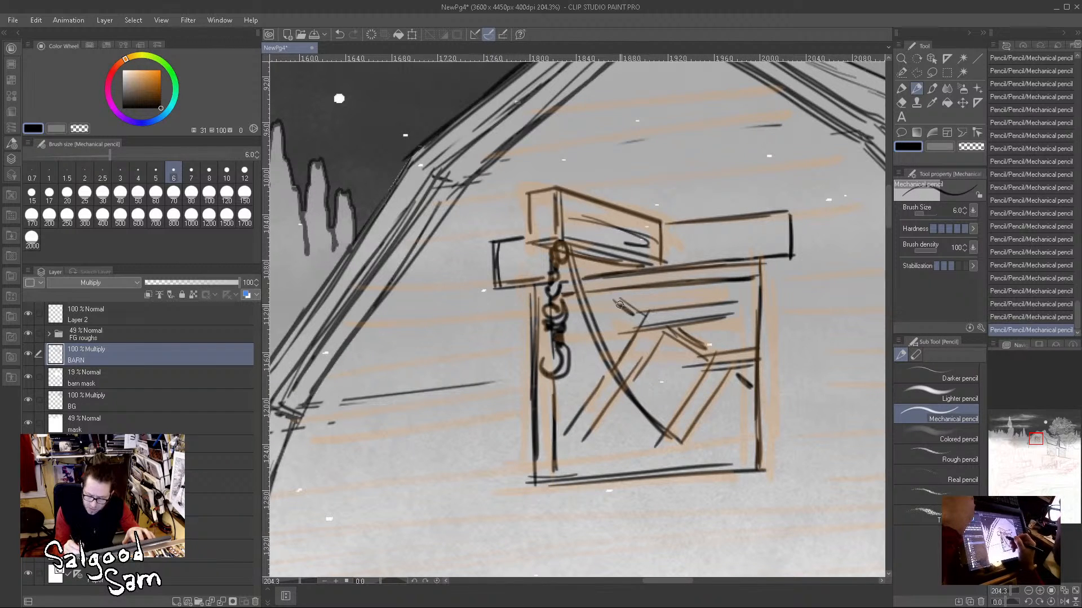
Step: Hatch the loft door panels with short diagonal strokes and fill the gap below the header with black
left_click_drag(609, 408, 583, 439)
mouse_move(730, 382)
left_mouse_down()
mouse_move(667, 464)
mouse_move(708, 458)
left_mouse_up()
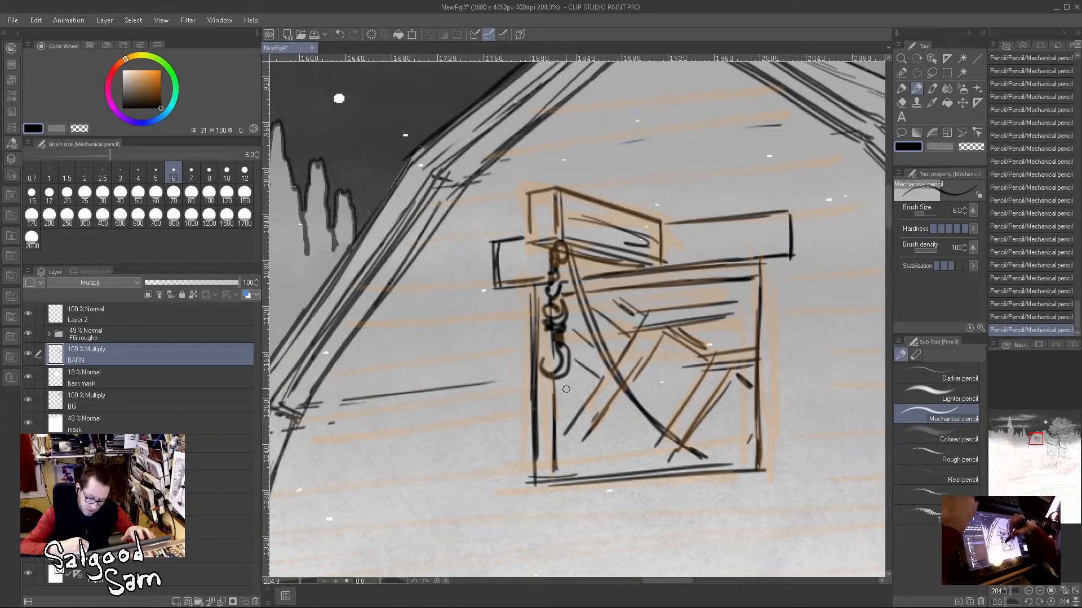
mouse_move(602, 429)
left_mouse_down()
mouse_move(637, 457)
mouse_move(614, 473)
left_mouse_up()
left_click_drag(616, 406, 653, 429)
left_click_drag(635, 380, 672, 406)
mouse_move(648, 363)
left_mouse_down()
mouse_move(690, 394)
mouse_move(698, 375)
mouse_move(741, 435)
mouse_move(728, 457)
left_mouse_up()
left_click_drag(691, 441, 715, 455)
mouse_move(721, 391)
left_mouse_down()
mouse_move(656, 393)
mouse_move(786, 365)
left_mouse_up()
mouse_move(685, 322)
left_mouse_down()
mouse_move(649, 326)
mouse_move(780, 315)
mouse_move(643, 319)
mouse_move(759, 302)
mouse_move(640, 320)
mouse_move(618, 311)
mouse_move(646, 311)
mouse_move(595, 307)
mouse_move(617, 325)
mouse_move(574, 310)
mouse_move(643, 342)
mouse_move(637, 363)
left_mouse_up()
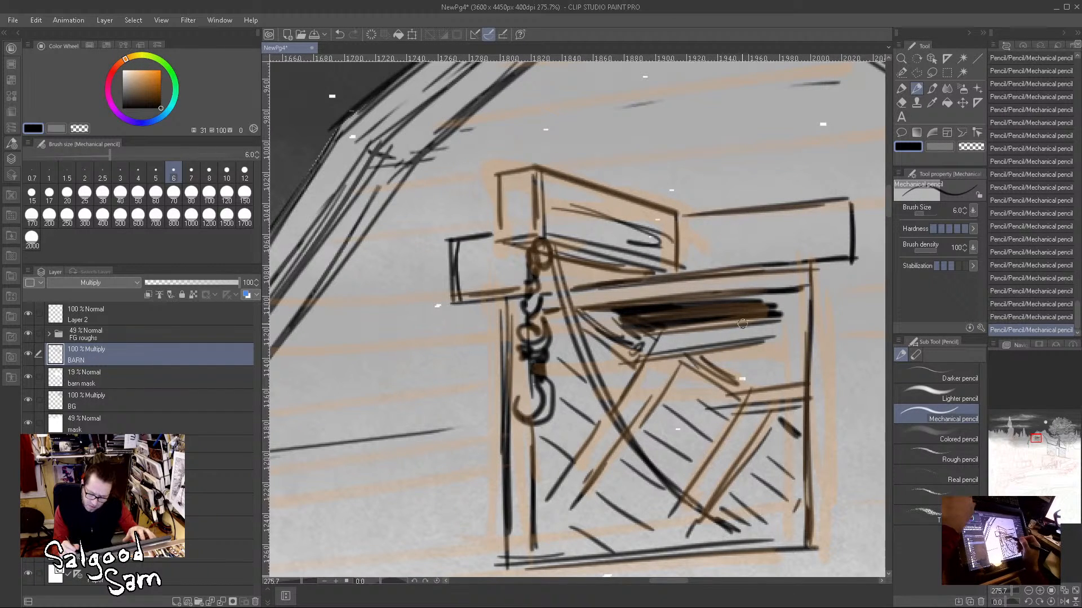
Step: Clear a brace end across the dark upper gap, then shade the second gap and the broken plank edges beside it
mouse_move(690, 308)
left_mouse_down()
mouse_move(671, 329)
mouse_move(700, 315)
left_mouse_up()
mouse_move(689, 306)
left_mouse_down()
mouse_move(663, 330)
mouse_move(705, 306)
mouse_move(683, 327)
mouse_move(742, 319)
mouse_move(728, 307)
mouse_move(757, 302)
left_mouse_up()
left_click_drag(711, 358, 790, 354)
left_click_drag(725, 367, 783, 365)
mouse_move(746, 349)
left_mouse_down()
mouse_move(797, 341)
mouse_move(790, 298)
left_mouse_up()
left_click_drag(790, 361, 747, 372)
mouse_move(765, 371)
left_mouse_down()
mouse_move(783, 340)
mouse_move(767, 369)
mouse_move(786, 339)
mouse_move(771, 356)
mouse_move(750, 348)
mouse_move(794, 336)
mouse_move(784, 364)
mouse_move(773, 350)
mouse_move(759, 381)
left_mouse_up()
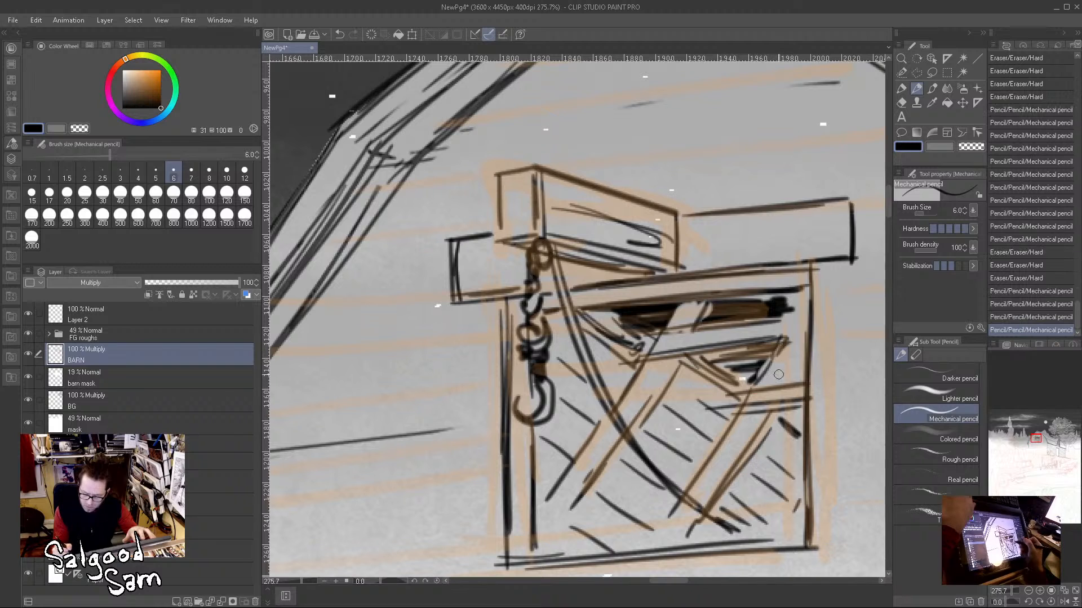
left_click_drag(804, 354, 796, 371)
mouse_move(802, 363)
left_mouse_down()
mouse_move(788, 380)
mouse_move(787, 424)
left_mouse_up()
left_click_drag(794, 415, 791, 432)
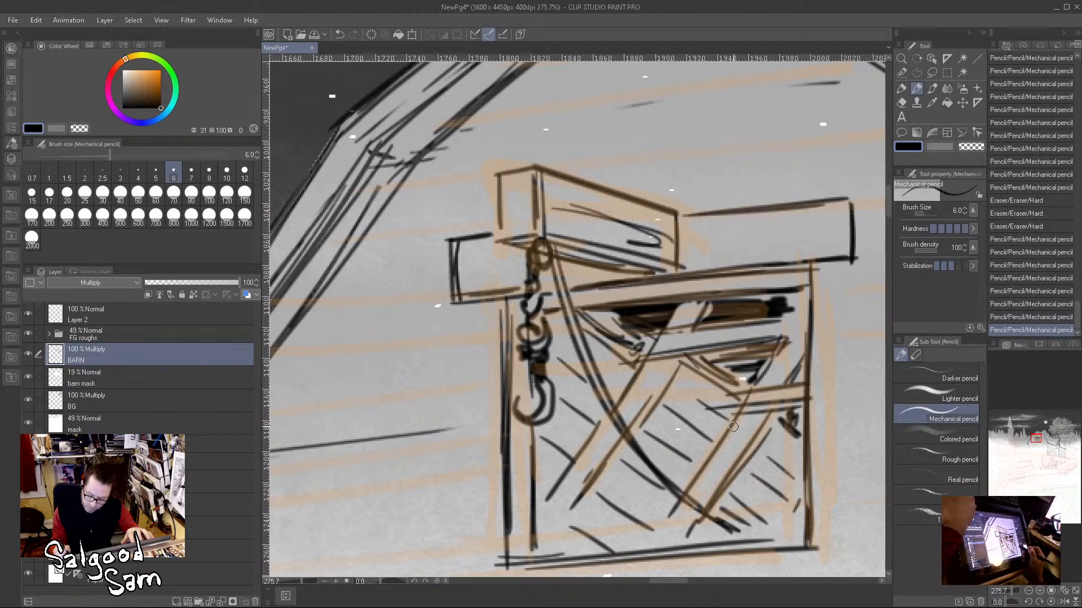
Step: Draw the outer trim edges on both sides of the loft door and add a rectangular sill board beneath it
left_click_drag(483, 300, 491, 465)
left_click_drag(488, 404, 496, 527)
left_click_drag(485, 425, 490, 552)
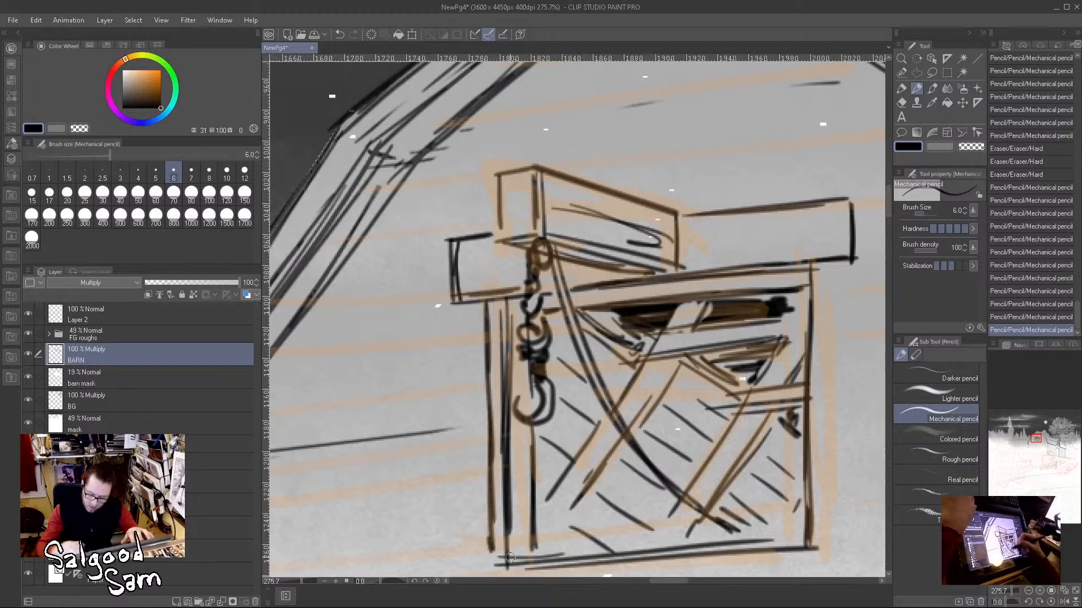
left_click_drag(816, 265, 827, 432)
left_click_drag(818, 364, 821, 515)
mouse_move(819, 387)
left_mouse_down()
mouse_move(824, 547)
mouse_move(849, 330)
left_mouse_up()
mouse_move(504, 337)
left_mouse_down()
mouse_move(475, 351)
mouse_move(478, 411)
mouse_move(542, 436)
mouse_move(843, 419)
left_mouse_up()
mouse_move(859, 338)
left_mouse_down()
mouse_move(683, 355)
mouse_move(710, 346)
mouse_move(694, 451)
mouse_move(703, 434)
mouse_move(631, 454)
left_mouse_up()
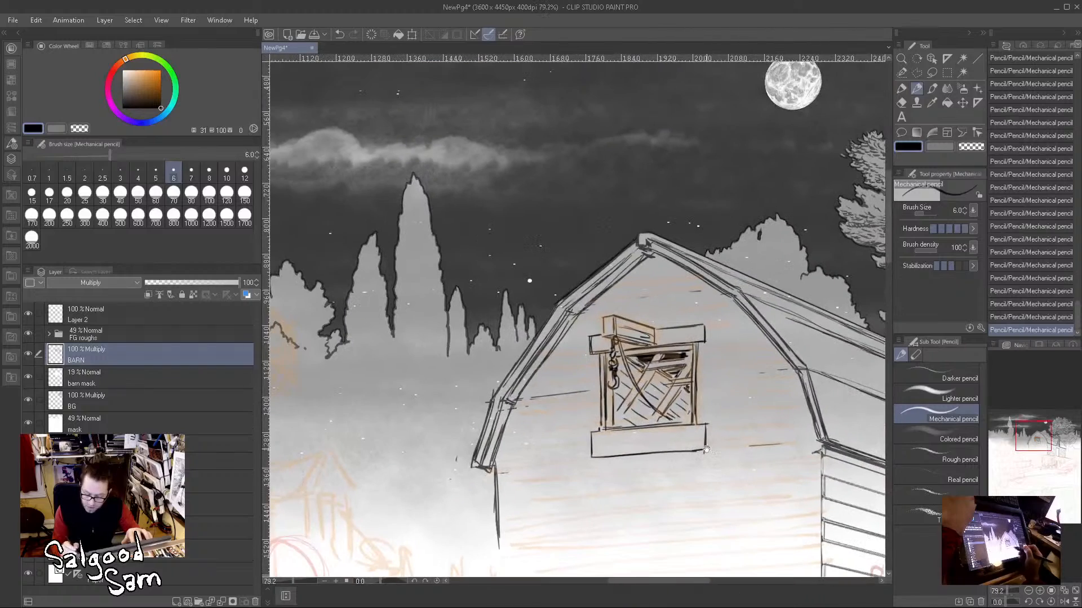
Step: Draw the first siding board lines just under the peak of the barn's gable
left_click_drag(657, 301, 702, 302)
left_click_drag(547, 276, 713, 248)
left_click_drag(604, 265, 731, 247)
left_click_drag(620, 232, 681, 213)
left_click_drag(636, 215, 651, 210)
left_click_drag(720, 348, 731, 234)
Step: Continue the slanted siding lines across the gable above the hoist beam and down to both ends of the header
left_click_drag(524, 201, 785, 155)
left_click_drag(785, 155, 539, 195)
left_click_drag(503, 232, 563, 219)
left_click_drag(594, 220, 810, 193)
left_click_drag(690, 206, 826, 186)
left_click_drag(479, 266, 550, 254)
left_click_drag(662, 245, 852, 224)
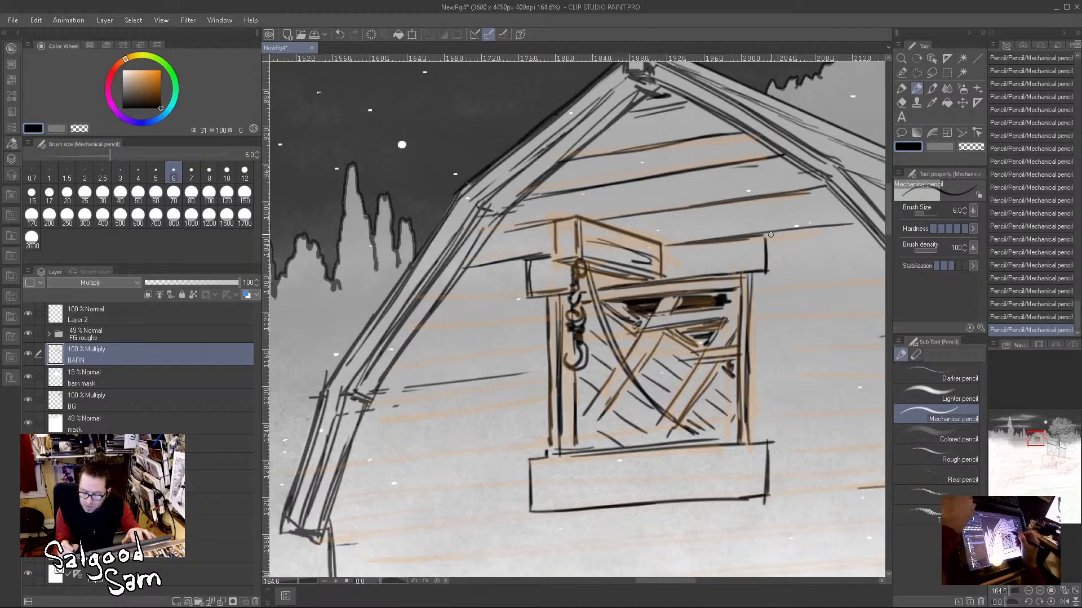
Step: Draw siding board lines on both sides of the loft door, from the header down past its middle
left_click_drag(440, 304, 527, 289)
left_click_drag(470, 298, 525, 287)
left_click_drag(766, 269, 887, 255)
left_click_drag(563, 338, 509, 291)
left_click_drag(347, 298, 478, 282)
left_click_drag(365, 303, 509, 283)
left_click_drag(683, 269, 808, 250)
left_click_drag(727, 260, 861, 244)
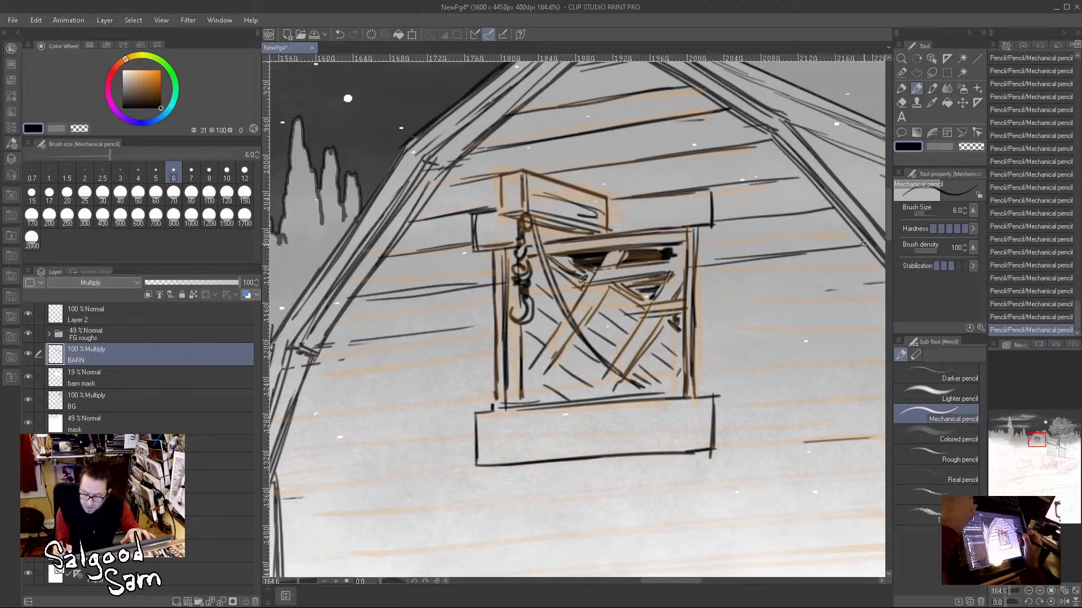
left_click_drag(721, 301, 865, 286)
left_click_drag(419, 369, 403, 293)
left_click_drag(286, 307, 473, 286)
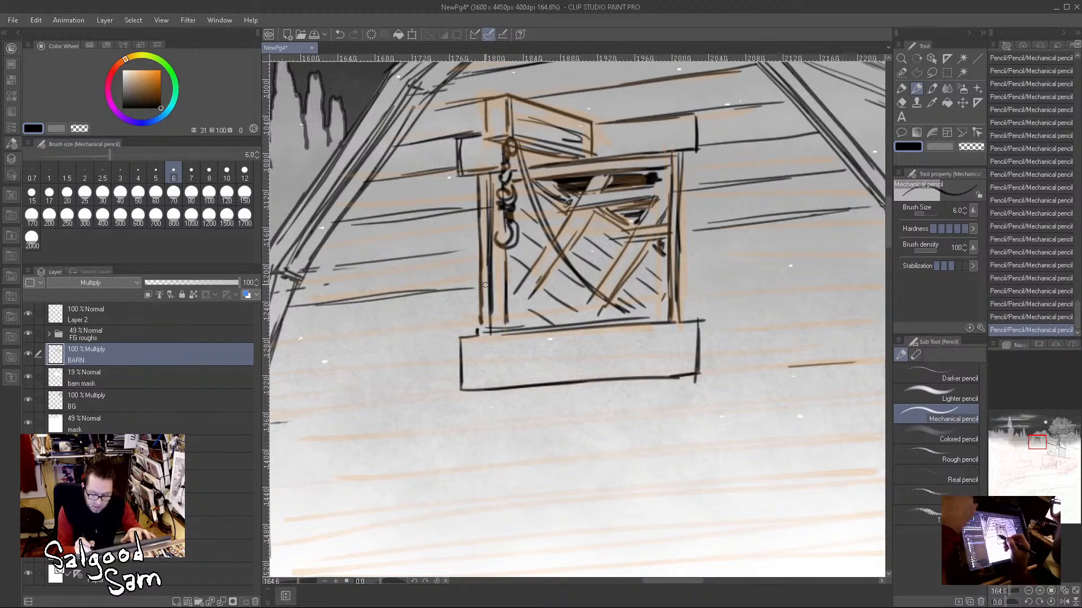
Step: Extend the siding lines on both sides of the door's lower part and sill, out to the barn's edges
mouse_move(675, 272)
left_mouse_down()
mouse_move(850, 251)
mouse_move(720, 272)
mouse_move(734, 208)
left_mouse_up()
mouse_move(617, 264)
left_mouse_down()
mouse_move(847, 241)
mouse_move(613, 263)
left_mouse_up()
left_click_drag(523, 284, 818, 264)
left_click_drag(711, 257, 503, 279)
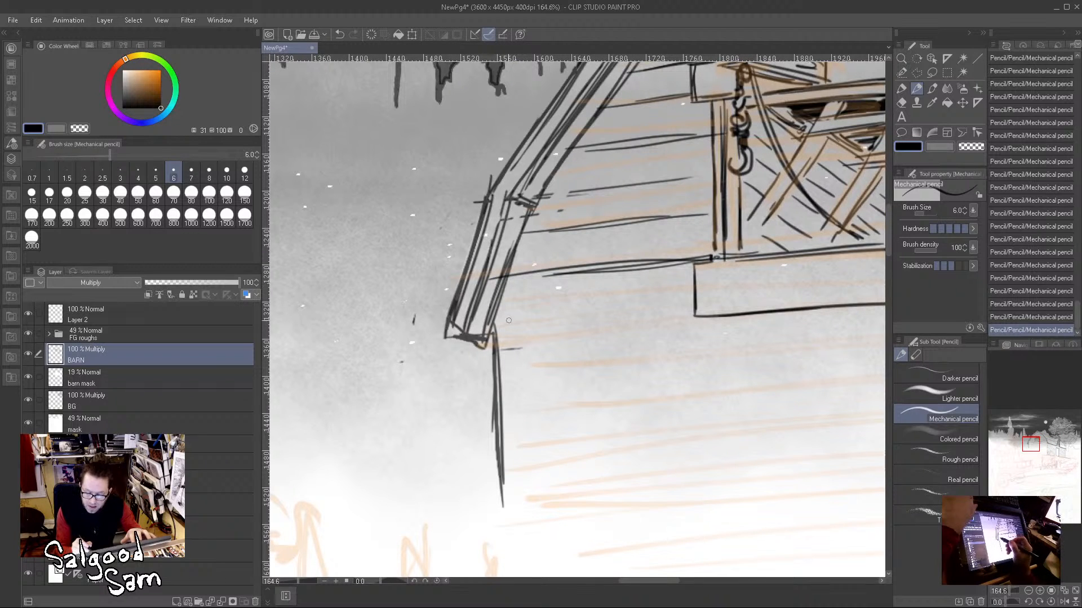
mouse_move(496, 317)
left_mouse_down()
mouse_move(687, 302)
mouse_move(488, 323)
left_mouse_up()
left_click_drag(763, 335, 413, 379)
mouse_move(576, 332)
left_mouse_down()
mouse_move(817, 307)
mouse_move(566, 338)
left_mouse_up()
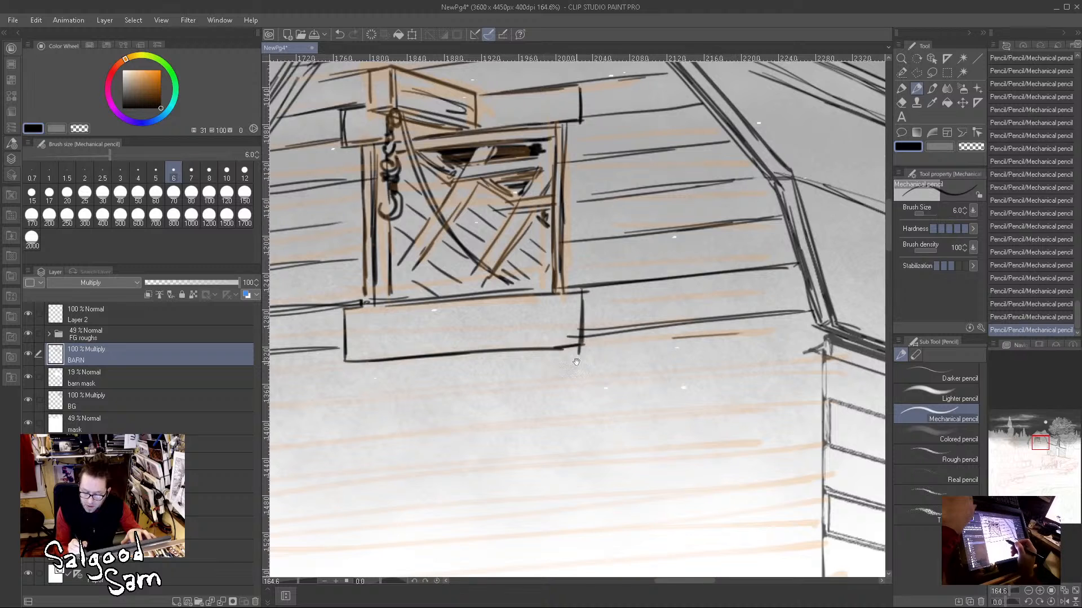
left_click_drag(593, 372, 583, 286)
left_click_drag(816, 266, 621, 299)
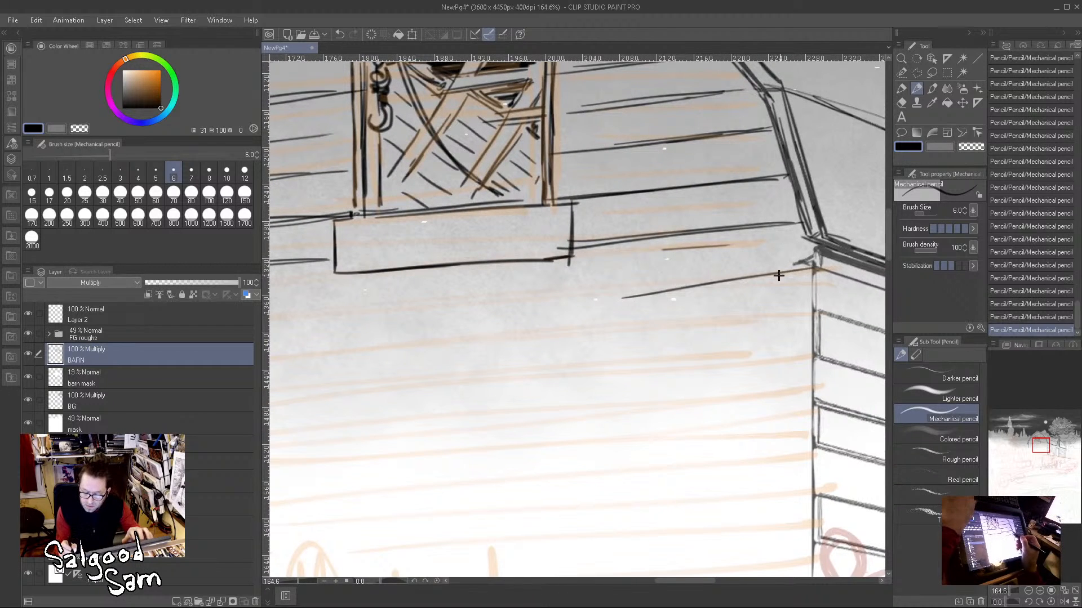
left_click_drag(825, 263, 627, 291)
left_click_drag(522, 311, 804, 290)
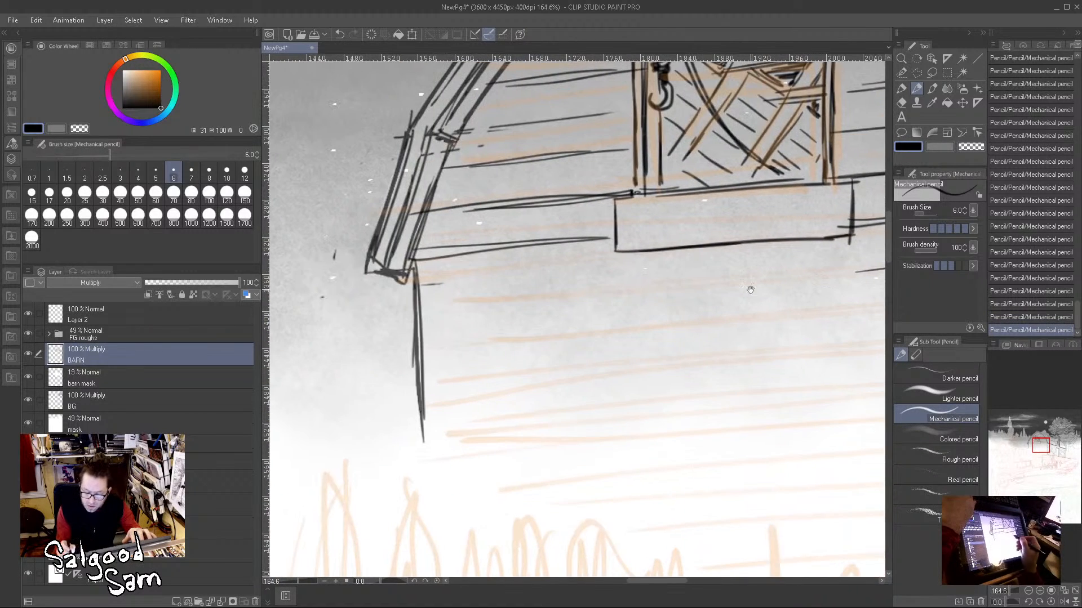
Step: Draw the siding lines directly below the sill board across the barn's front wall
left_click_drag(434, 297, 681, 281)
mouse_move(587, 289)
left_mouse_down()
mouse_move(821, 265)
mouse_move(404, 309)
left_mouse_up()
left_click_drag(738, 304, 391, 338)
left_click_drag(516, 307, 717, 285)
left_click_drag(603, 318, 682, 281)
left_click_drag(714, 317, 691, 324)
left_click_drag(735, 374, 598, 304)
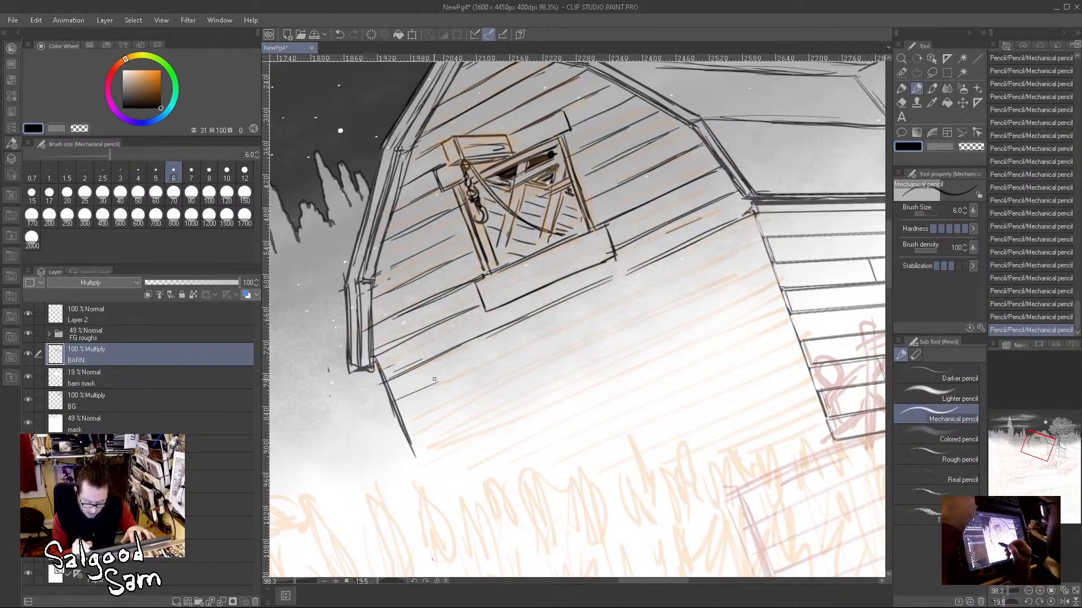
Step: Add further long siding lines down the barn's front wall, following the orange rough from the left wall edge to the corner
left_click_drag(441, 384, 506, 356)
left_click_drag(414, 398, 635, 300)
left_click_drag(554, 331, 689, 273)
left_click_drag(759, 244, 631, 297)
left_click_drag(727, 258, 533, 347)
left_click_drag(424, 416, 561, 357)
mouse_move(497, 383)
left_mouse_down()
mouse_move(709, 283)
mouse_move(636, 319)
left_mouse_up()
left_click_drag(735, 277, 596, 341)
left_click_drag(713, 360, 655, 365)
left_click_drag(349, 438, 425, 398)
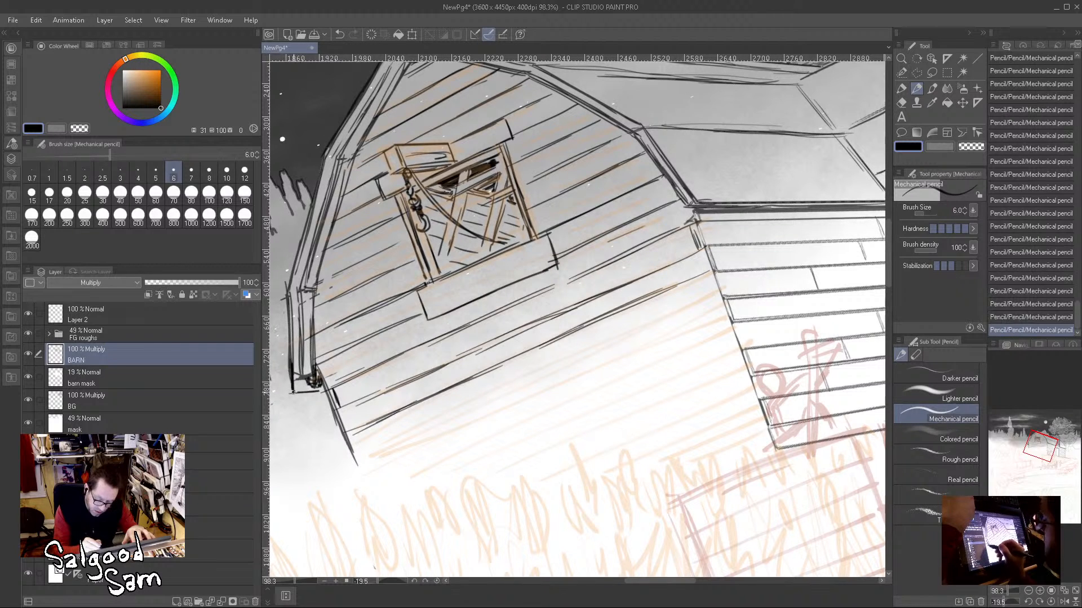
Step: Rework the lower end of the barn's left roof trim, darkening its underside where it meets the wall
mouse_move(311, 381)
left_mouse_down()
mouse_move(307, 347)
mouse_move(298, 386)
mouse_move(319, 389)
mouse_move(294, 392)
left_mouse_up()
left_click_drag(295, 391, 302, 372)
mouse_move(307, 309)
left_mouse_down()
mouse_move(305, 389)
mouse_move(317, 385)
left_mouse_up()
mouse_move(307, 386)
left_mouse_down()
mouse_move(322, 385)
mouse_move(341, 410)
left_mouse_up()
left_click_drag(315, 358, 333, 395)
Step: Pencil another siding line across the lower front wall of the barn, erase its stray middle part and strengthen a line above it
left_click_drag(360, 456, 478, 400)
left_click_drag(397, 442, 554, 368)
left_click_drag(475, 400, 659, 311)
left_click_drag(558, 369, 705, 300)
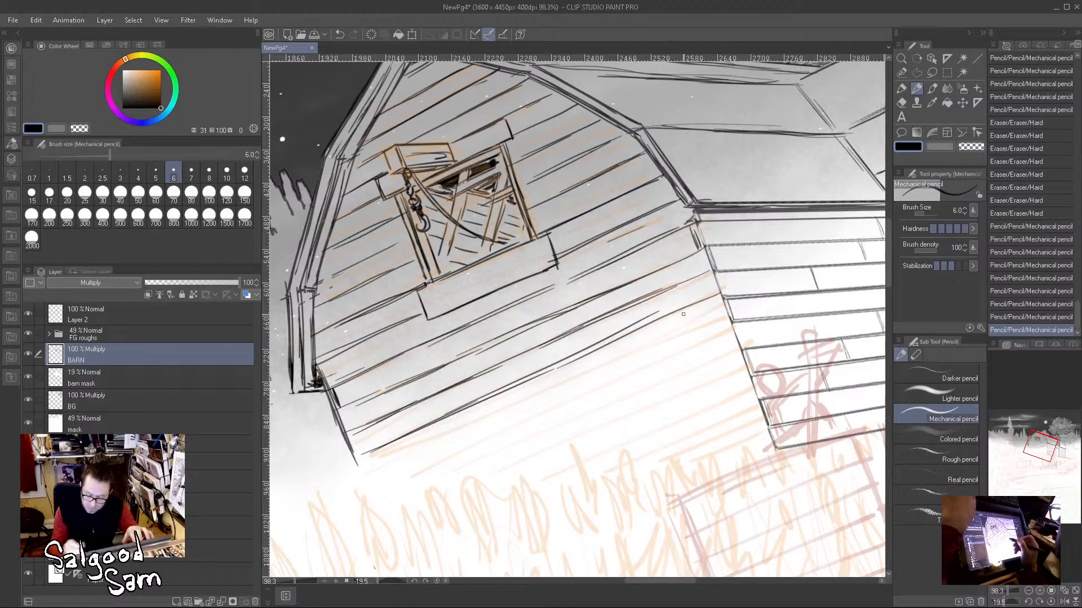
mouse_move(641, 322)
left_mouse_down()
mouse_move(494, 390)
mouse_move(693, 292)
mouse_move(456, 401)
left_mouse_up()
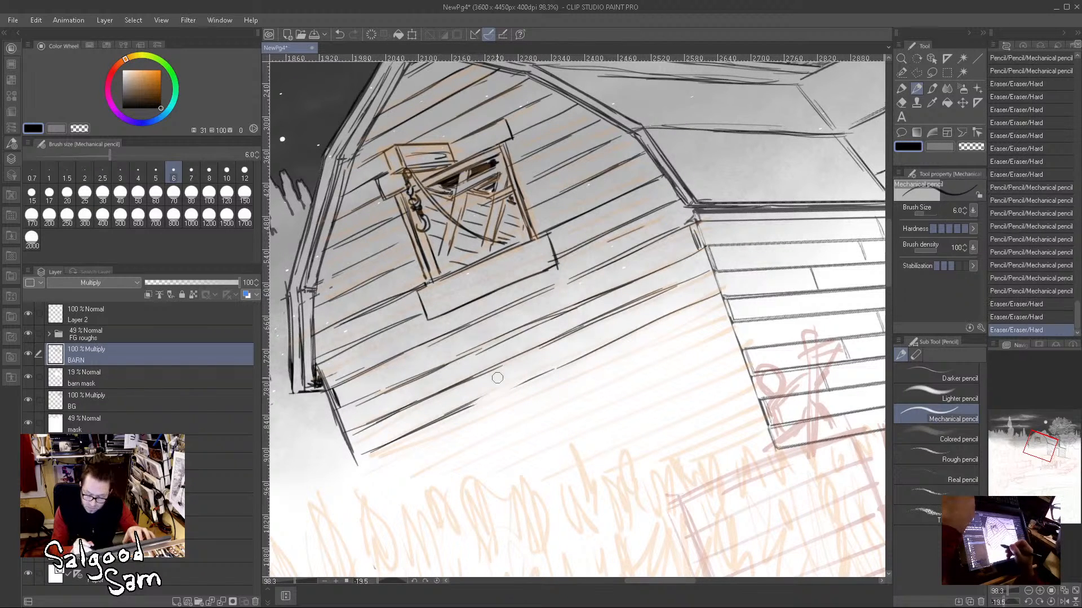
left_click_drag(686, 224, 338, 389)
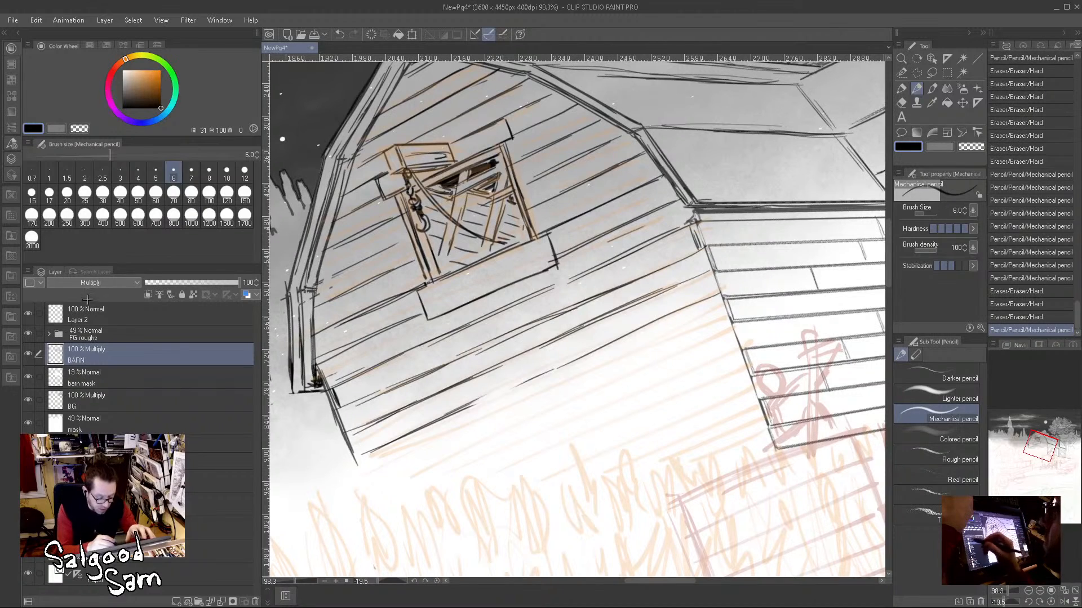
Step: Set the pencil size to 3 and refine the siding lines from the barn's front corner to the wall's lower left edge
left_click(120, 173)
mouse_move(569, 283)
left_mouse_down()
mouse_move(665, 237)
mouse_move(336, 388)
left_mouse_up()
left_click_drag(702, 249, 337, 415)
left_click_drag(712, 274, 349, 438)
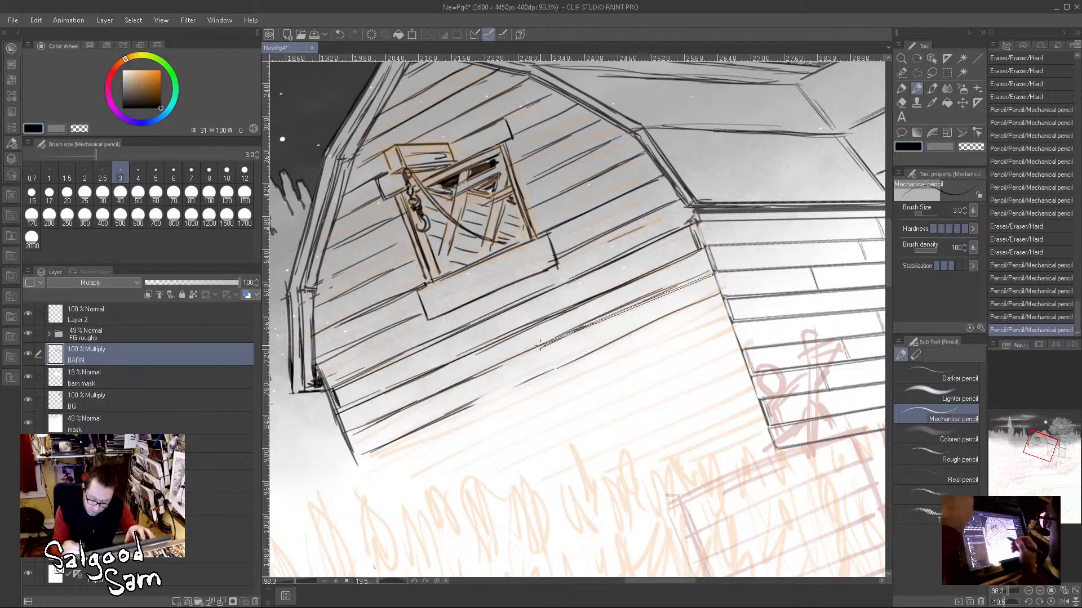
left_click_drag(592, 329, 348, 438)
left_click_drag(722, 299, 353, 468)
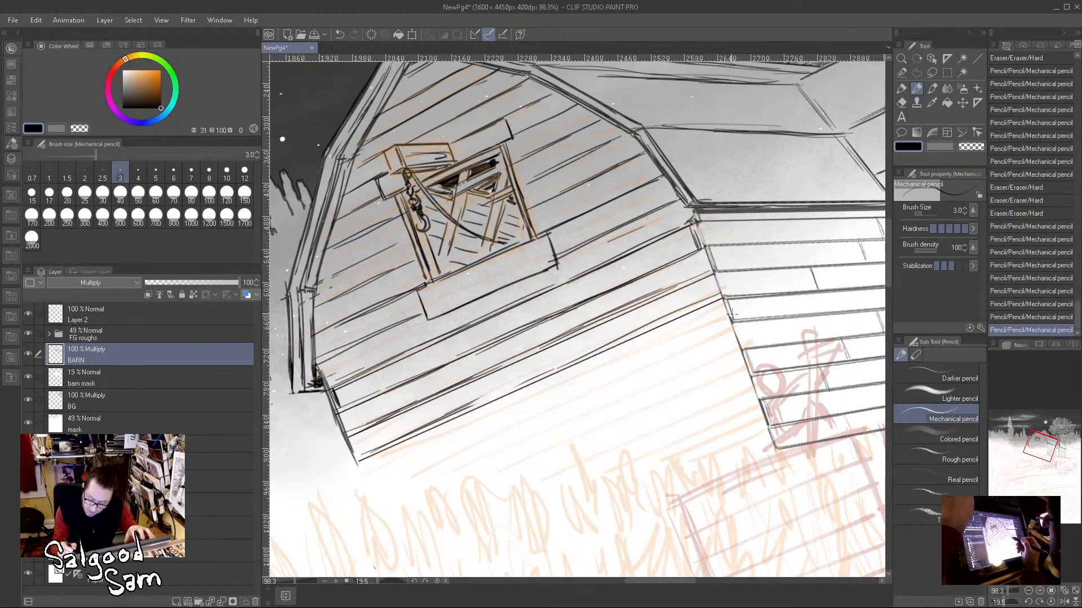
Step: Draw long parallel siding lines down the rest of the front wall into the grass, following the orange rough
left_click_drag(730, 319, 363, 480)
left_click_drag(730, 319, 366, 482)
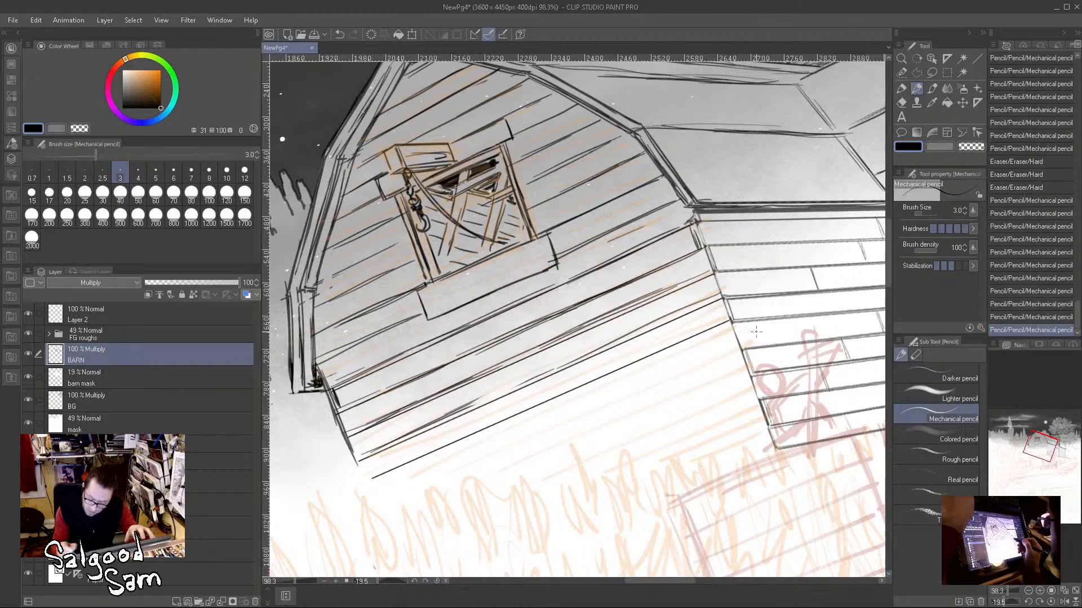
left_click_drag(738, 350, 393, 496)
left_click_drag(739, 349, 393, 496)
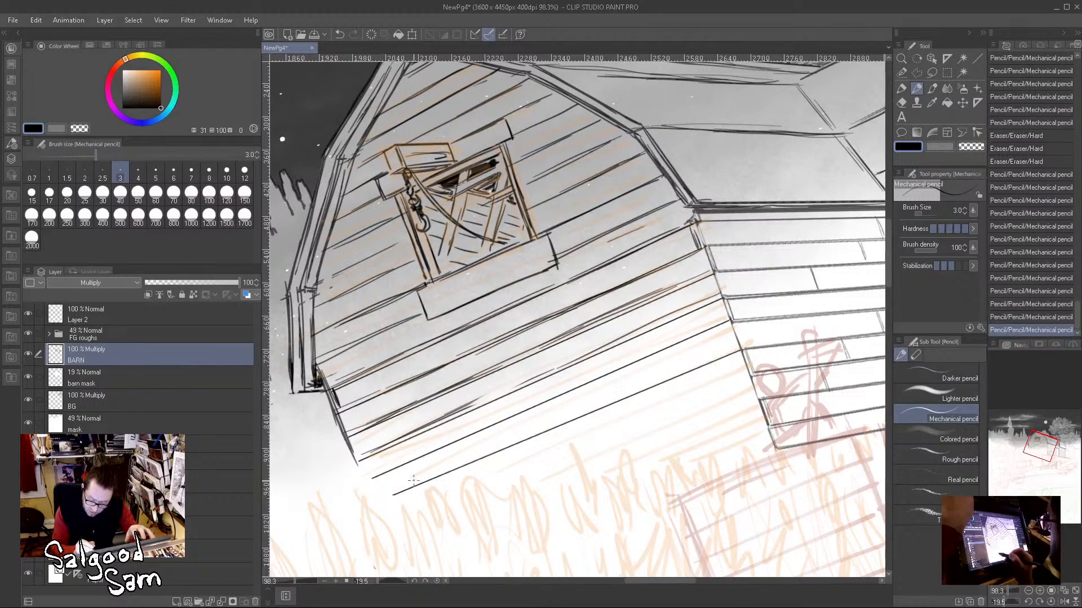
left_click_drag(748, 377, 421, 508)
left_click_drag(749, 377, 420, 509)
left_click_drag(758, 400, 453, 530)
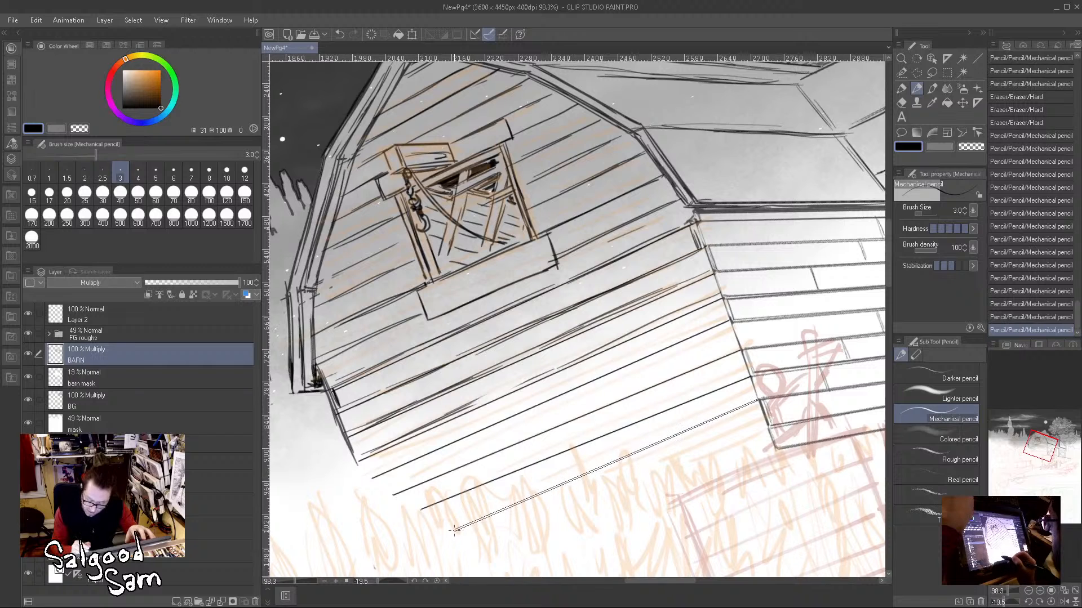
left_click_drag(768, 425, 510, 536)
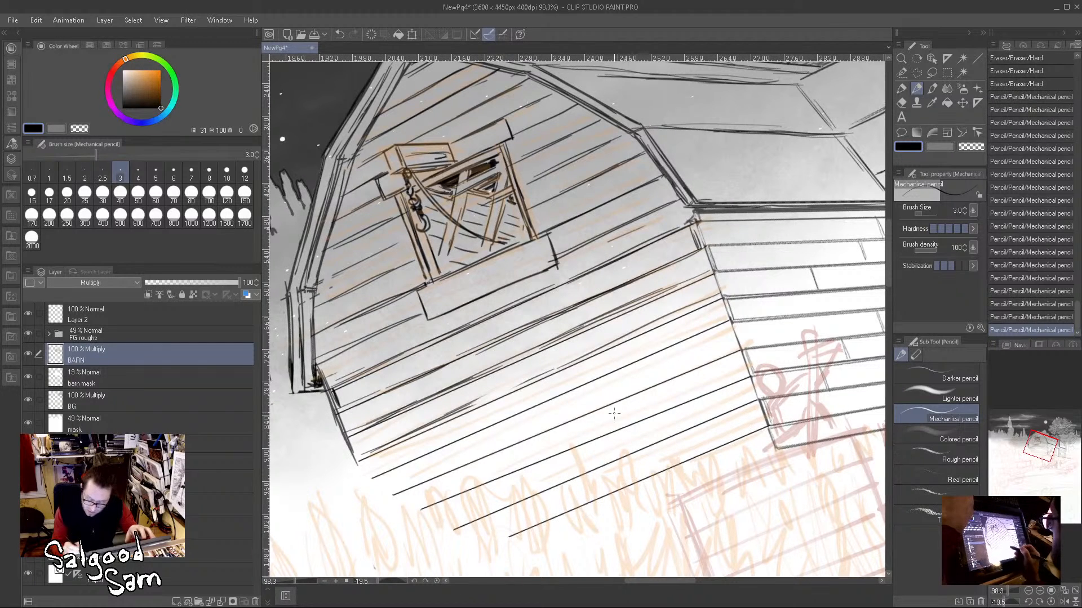
Step: Double the lowest siding lines of the front wall with loose second strokes for board thickness
left_click_drag(387, 467, 554, 397)
mouse_move(457, 442)
left_mouse_down()
mouse_move(702, 329)
mouse_move(472, 429)
left_mouse_up()
mouse_move(409, 487)
left_mouse_down()
mouse_move(735, 350)
mouse_move(558, 427)
left_mouse_up()
left_click_drag(473, 488, 618, 427)
left_click_drag(747, 373, 580, 444)
left_click_drag(489, 512, 697, 423)
left_click_drag(553, 486, 750, 406)
mouse_move(591, 494)
left_mouse_down()
mouse_move(743, 436)
mouse_move(742, 460)
left_mouse_up()
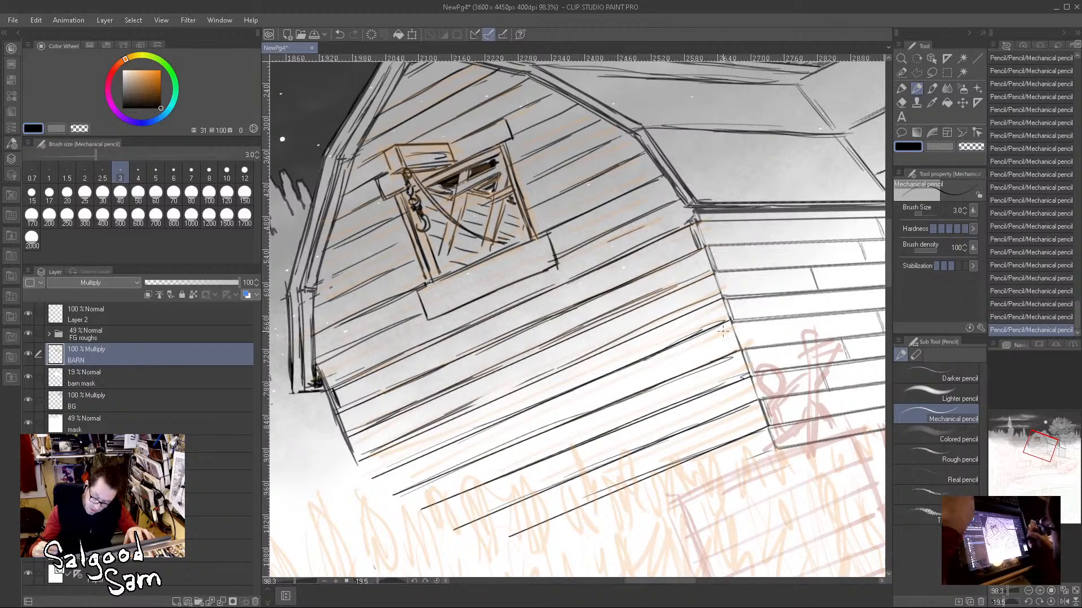
Step: Mark short board joints between the siding lines around the loft door and up toward the roof peak
left_click_drag(518, 355, 533, 387)
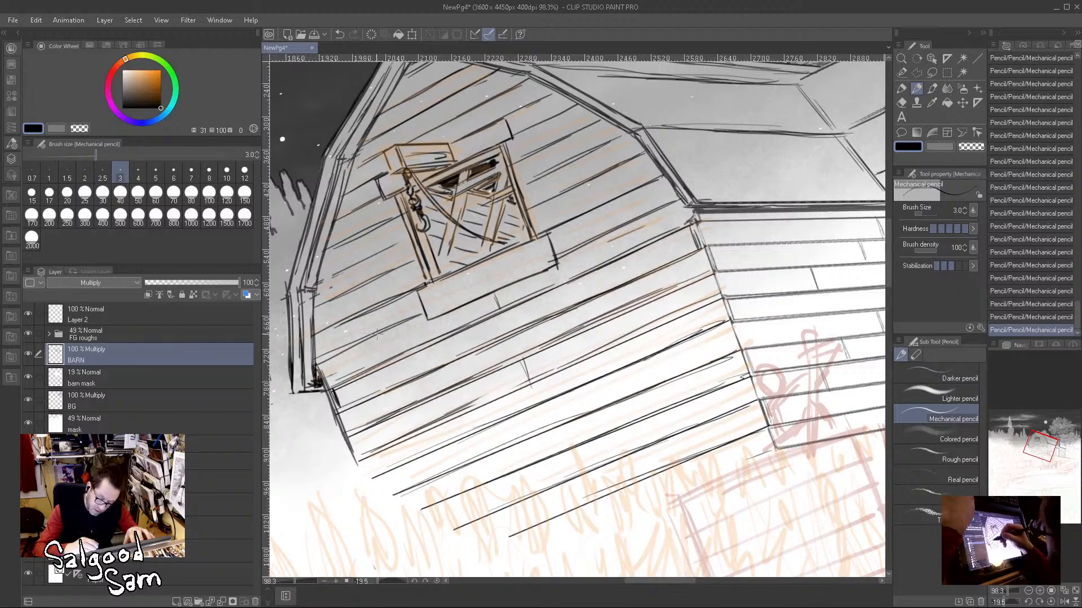
left_click_drag(377, 330, 372, 308)
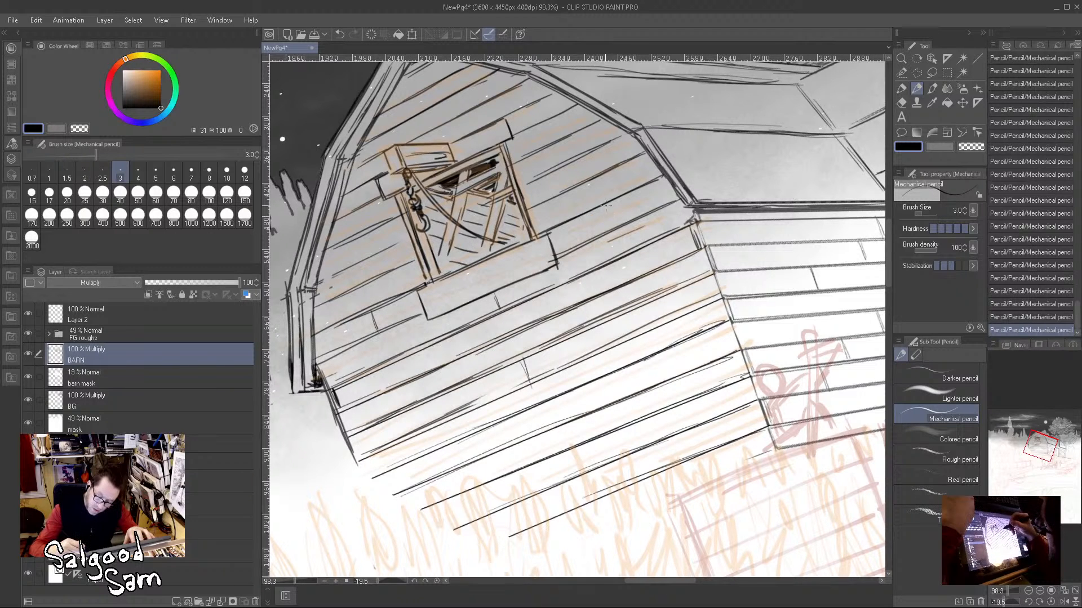
left_click_drag(573, 163, 579, 182)
left_click_drag(352, 215, 360, 233)
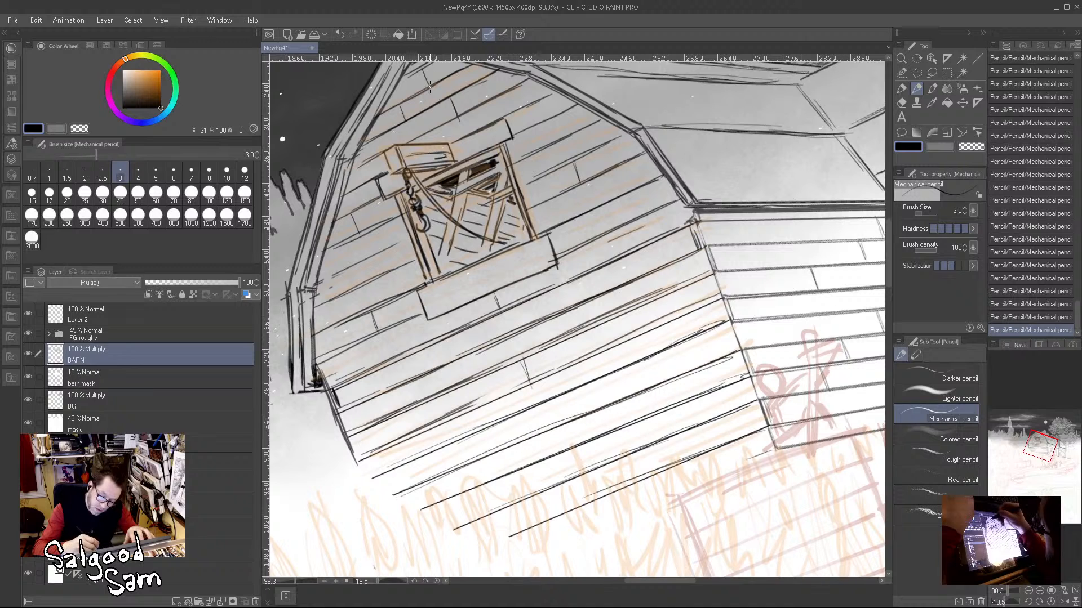
left_click_drag(460, 122, 470, 118)
Step: Add short double-stroked board joints between the siding lines on the lower front wall
left_click_drag(649, 326, 658, 352)
left_click_drag(428, 459, 434, 474)
left_click_drag(429, 460, 434, 475)
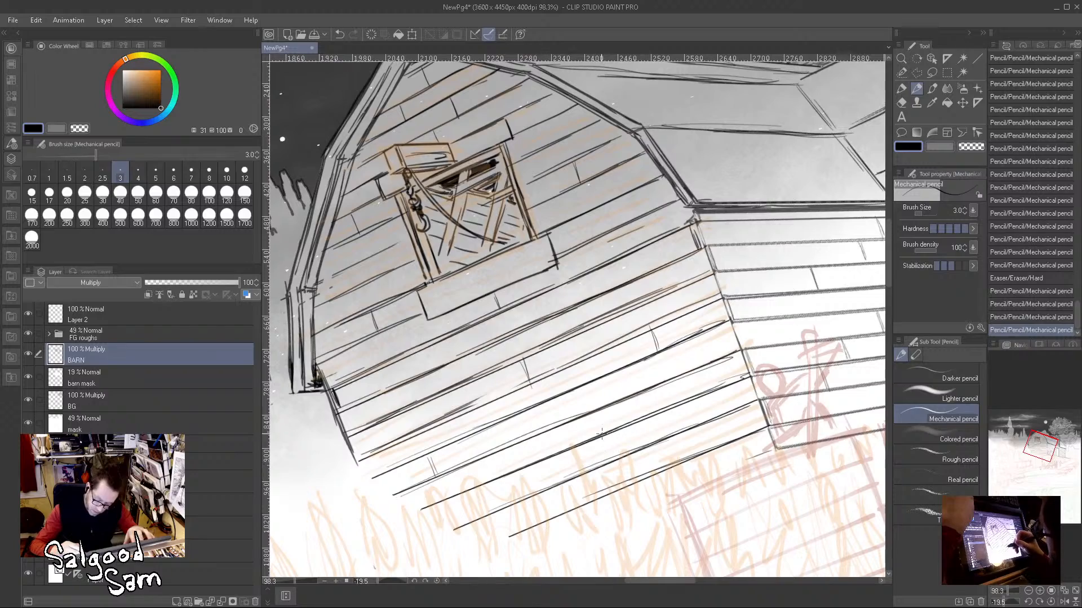
left_click_drag(599, 439, 606, 458)
left_click_drag(601, 442, 608, 459)
Step: Pencil the hub of the spoked wheel left of the barn, with concentric rings and small round bolts over the orange rough
left_click_drag(719, 435, 659, 445)
left_click_drag(767, 476, 581, 476)
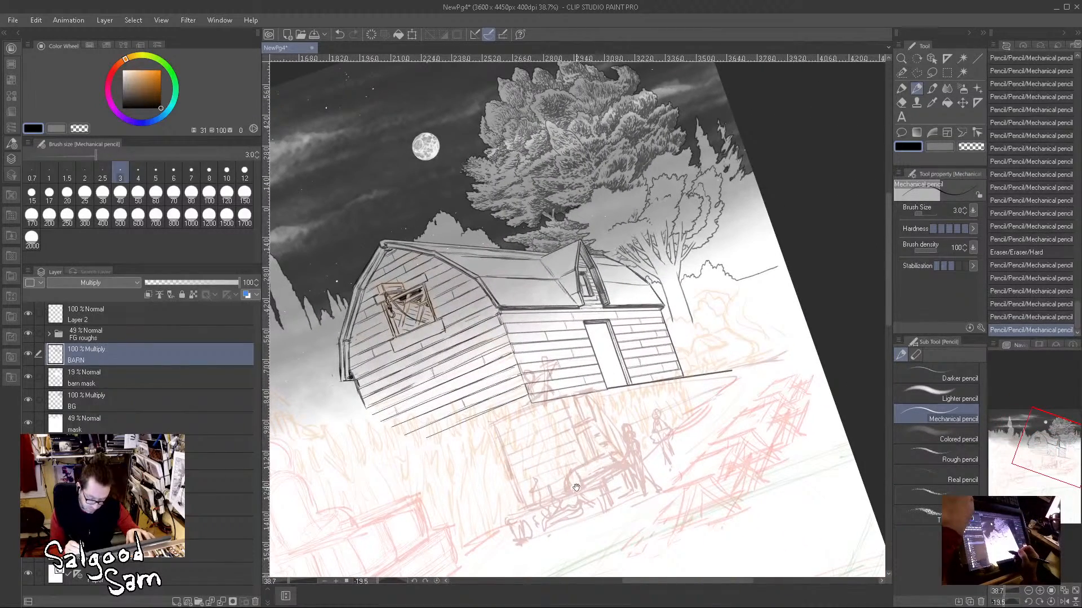
scroll(592, 484, "down", 3)
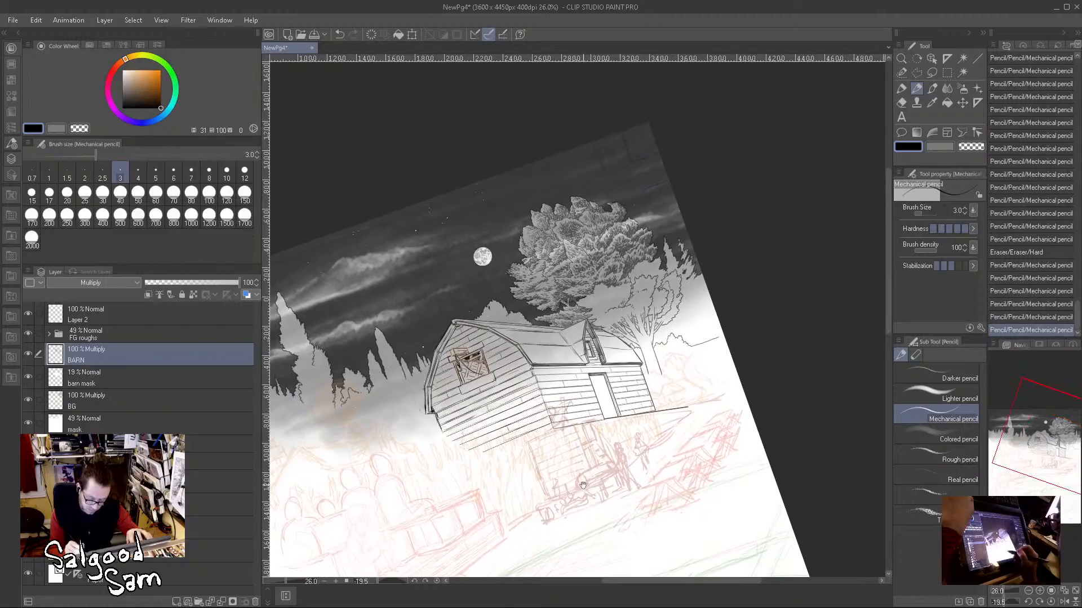
left_click_drag(486, 489, 648, 431)
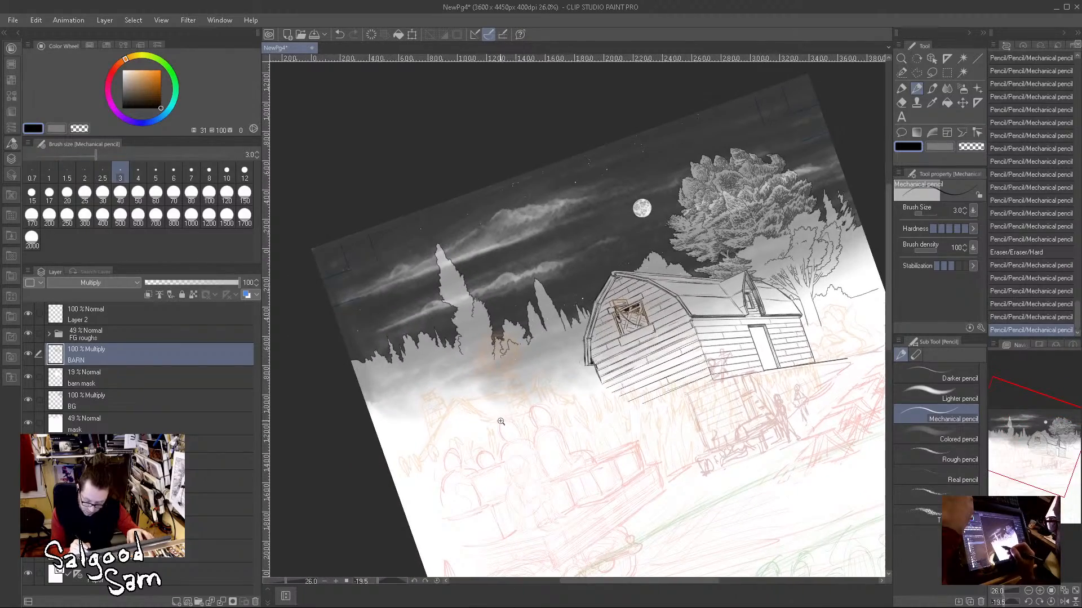
scroll(508, 419, "up", 3)
left_click_drag(531, 314, 488, 421)
scroll(486, 375, "up", 3)
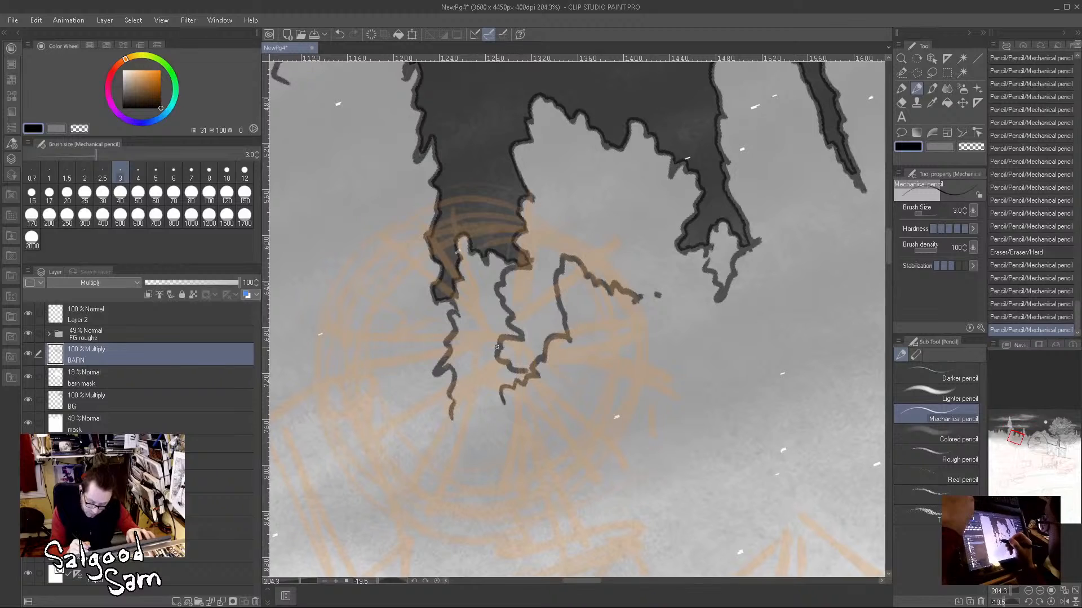
mouse_move(494, 342)
left_mouse_down()
mouse_move(522, 354)
mouse_move(511, 381)
mouse_move(482, 370)
mouse_move(492, 335)
mouse_move(516, 340)
mouse_move(522, 362)
mouse_move(502, 351)
mouse_move(504, 375)
mouse_move(489, 366)
mouse_move(507, 357)
mouse_move(500, 345)
mouse_move(513, 275)
mouse_move(480, 343)
mouse_move(507, 330)
mouse_move(495, 328)
mouse_move(483, 331)
mouse_move(506, 329)
mouse_move(519, 346)
mouse_move(518, 333)
mouse_move(494, 363)
mouse_move(475, 363)
mouse_move(487, 386)
mouse_move(519, 384)
left_mouse_up()
left_click_drag(525, 364, 526, 355)
Step: Add white highlights inside the wheel hub and return the drawing colour to black
left_click_drag(126, 74, 93, 47)
left_click_drag(515, 334, 516, 337)
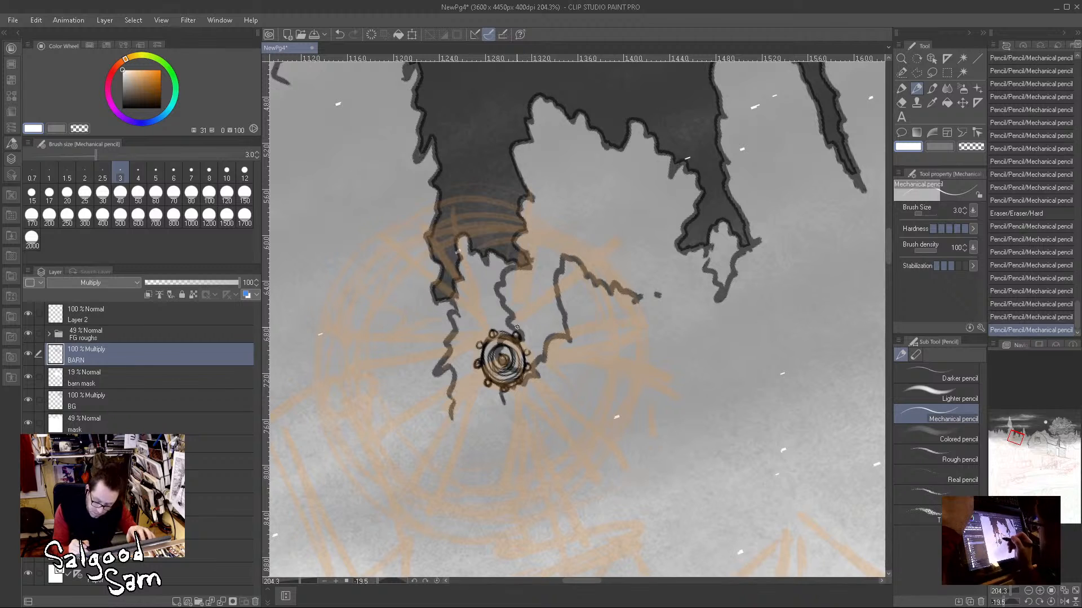
mouse_move(515, 335)
left_mouse_down()
mouse_move(487, 381)
mouse_move(516, 388)
mouse_move(505, 389)
mouse_move(529, 366)
mouse_move(504, 359)
mouse_move(501, 343)
mouse_move(489, 367)
mouse_move(517, 367)
mouse_move(503, 379)
mouse_move(517, 359)
left_mouse_up()
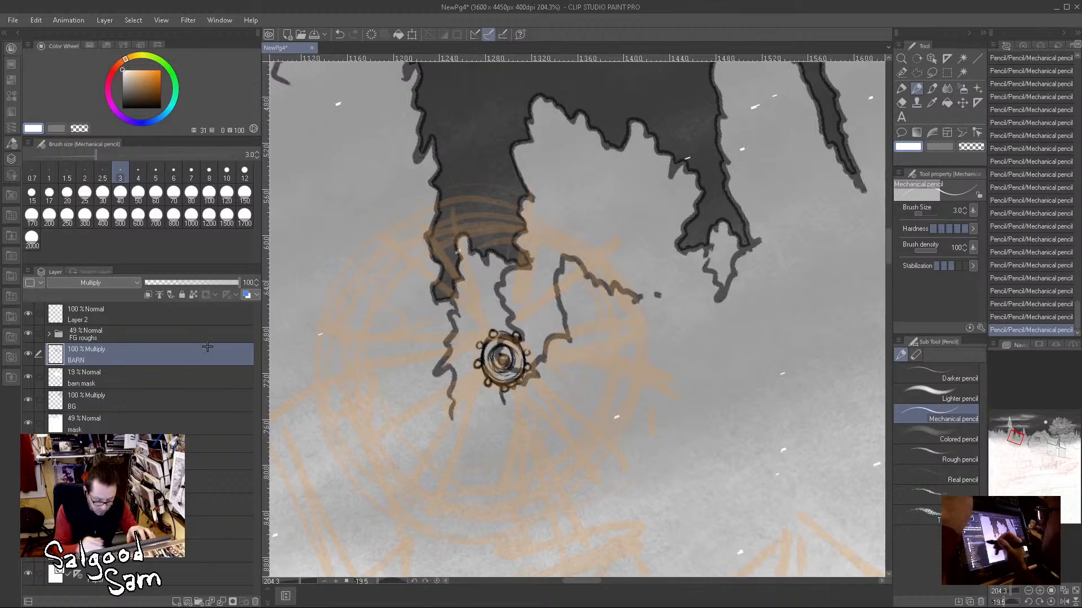
left_click(161, 108)
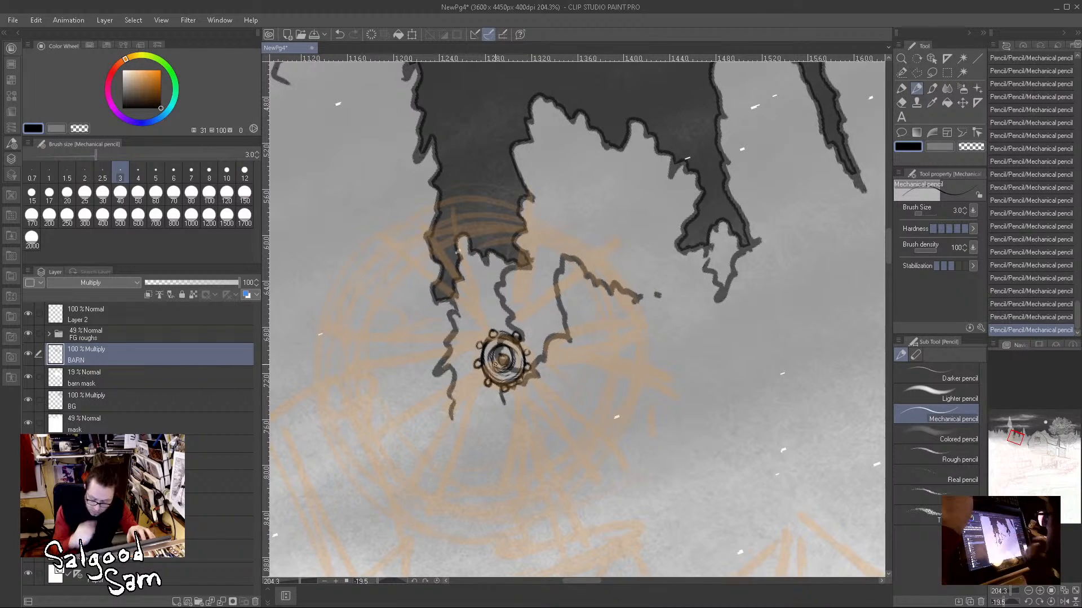
Step: Create a concentric circle special ruler centred on the hub and reshape and tilt it to match the rough wheel
left_click_drag(495, 364, 486, 329)
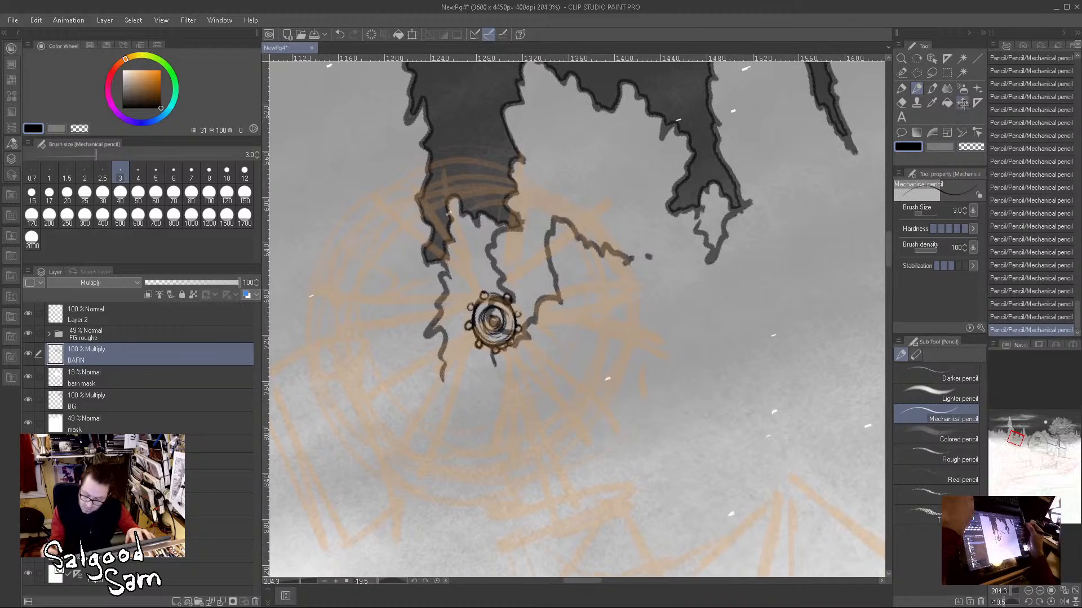
left_click(978, 102)
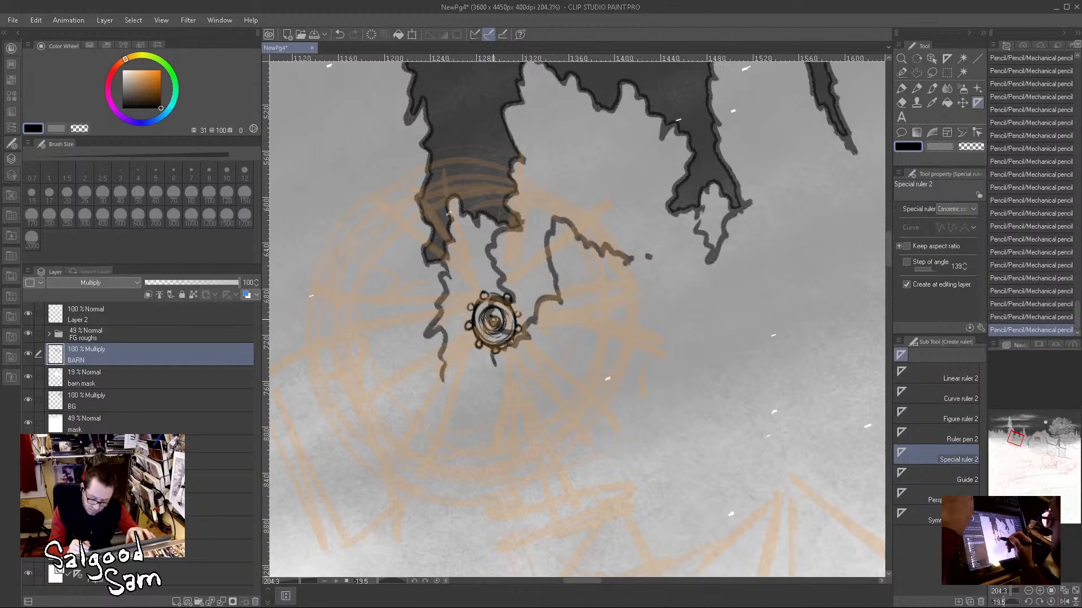
mouse_move(495, 321)
left_mouse_down()
mouse_move(542, 363)
mouse_move(583, 440)
mouse_move(613, 453)
mouse_move(604, 467)
mouse_move(639, 483)
left_mouse_up()
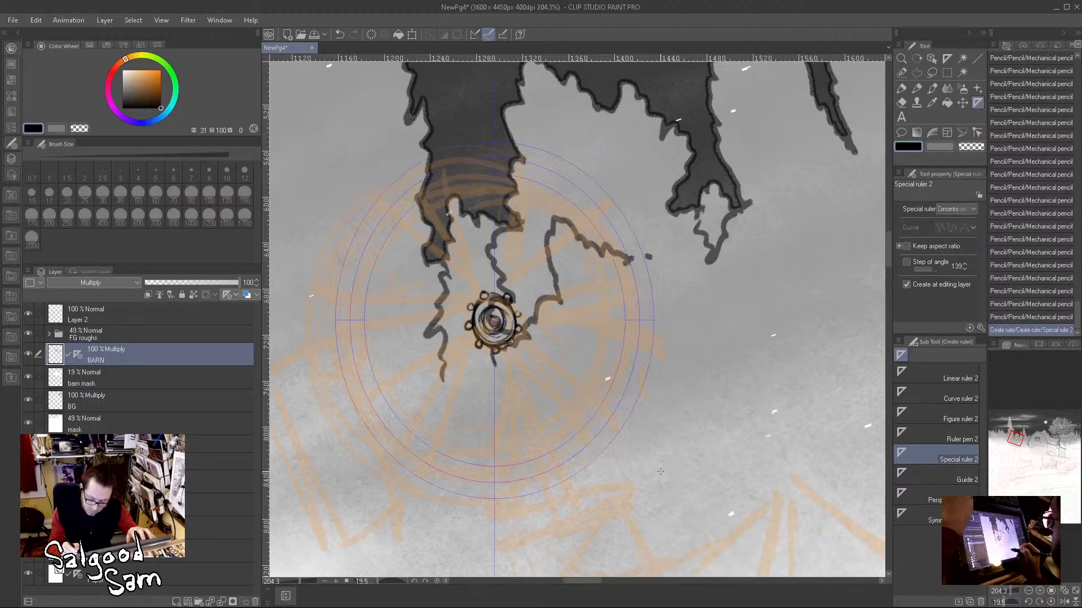
key("o")
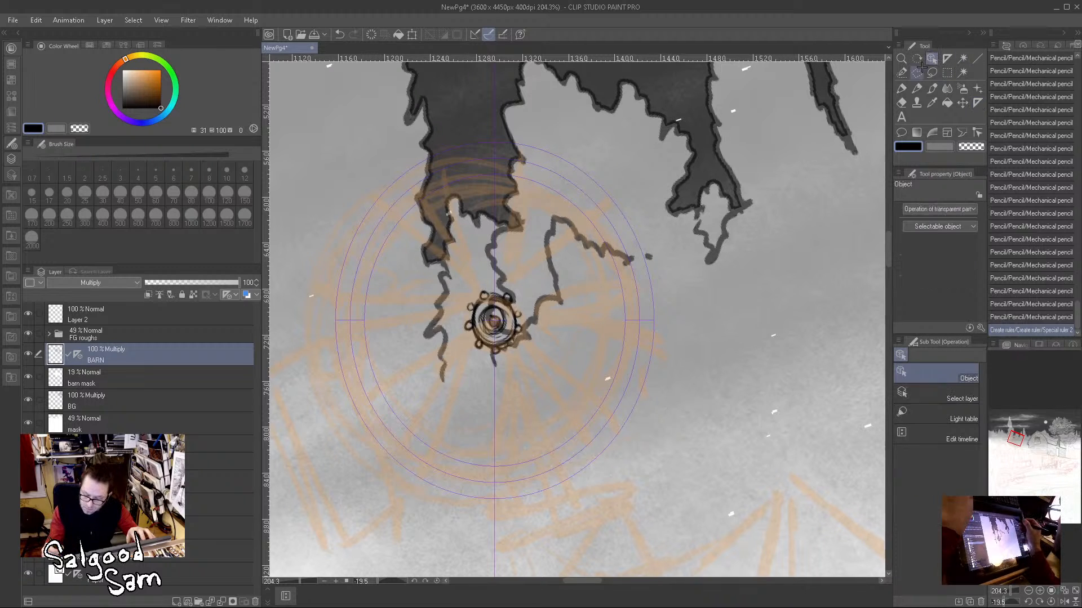
left_click(499, 478)
left_click_drag(494, 376, 517, 372)
mouse_move(673, 397)
left_mouse_down()
mouse_move(604, 413)
mouse_move(670, 383)
left_mouse_up()
Step: Pencil the wheel's double outer rim and the double rings around its hub along the concentric ruler
left_click(918, 87)
mouse_move(378, 213)
left_mouse_down()
mouse_move(428, 482)
mouse_move(675, 239)
mouse_move(357, 442)
left_mouse_up()
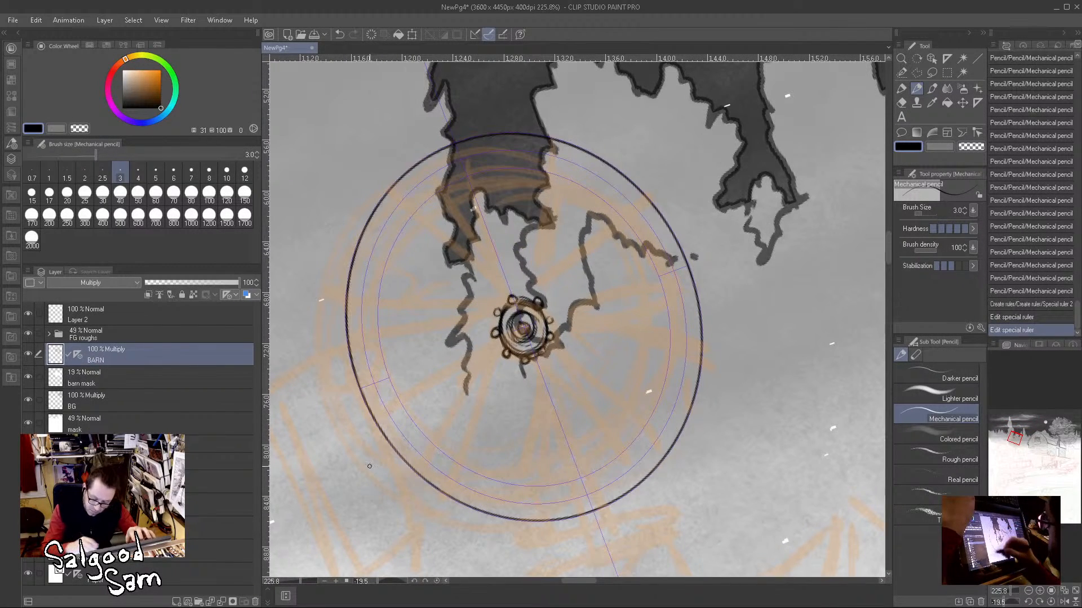
mouse_move(367, 243)
left_mouse_down()
mouse_move(524, 514)
mouse_move(437, 154)
mouse_move(361, 429)
left_mouse_up()
mouse_move(498, 293)
left_mouse_down()
mouse_move(563, 333)
mouse_move(540, 369)
left_mouse_up()
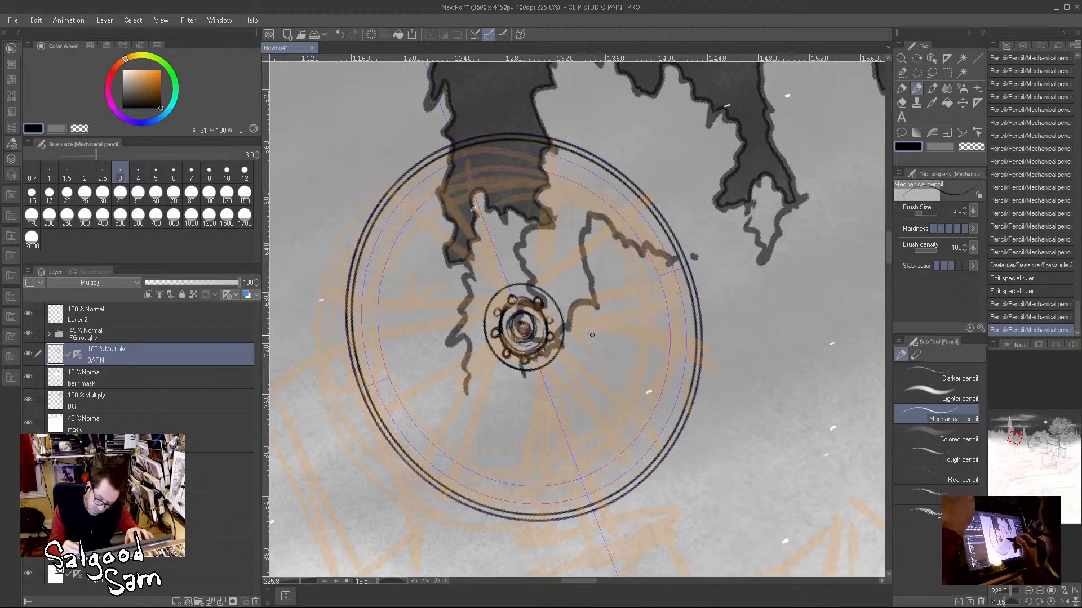
mouse_move(499, 296)
left_mouse_down()
mouse_move(499, 348)
mouse_move(549, 323)
mouse_move(523, 359)
mouse_move(568, 317)
mouse_move(539, 308)
mouse_move(518, 394)
mouse_move(535, 327)
mouse_move(508, 303)
mouse_move(516, 342)
mouse_move(543, 297)
mouse_move(552, 322)
mouse_move(525, 300)
mouse_move(549, 336)
mouse_move(520, 312)
mouse_move(534, 338)
left_mouse_up()
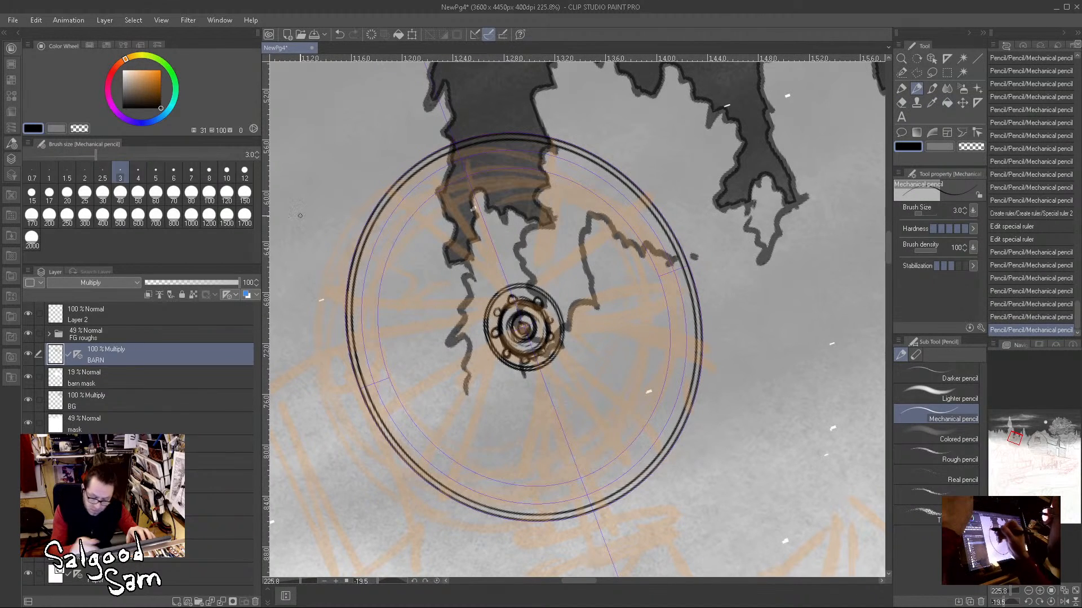
Step: Switch to white at pencil size 5 and clean up the gap between the hub's inner rings
left_click(153, 192)
key("x")
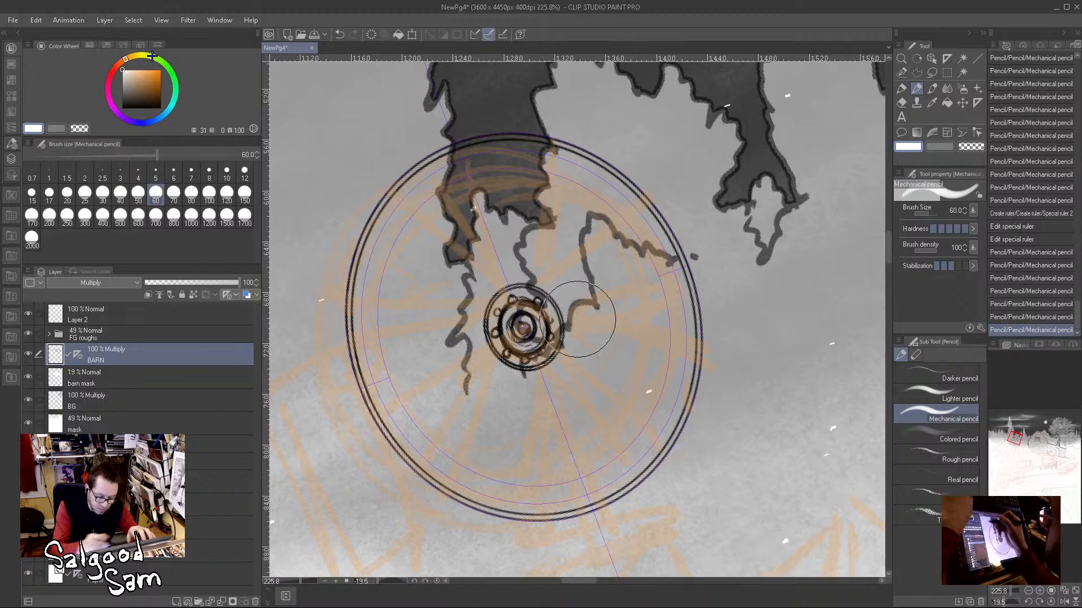
left_click(226, 169)
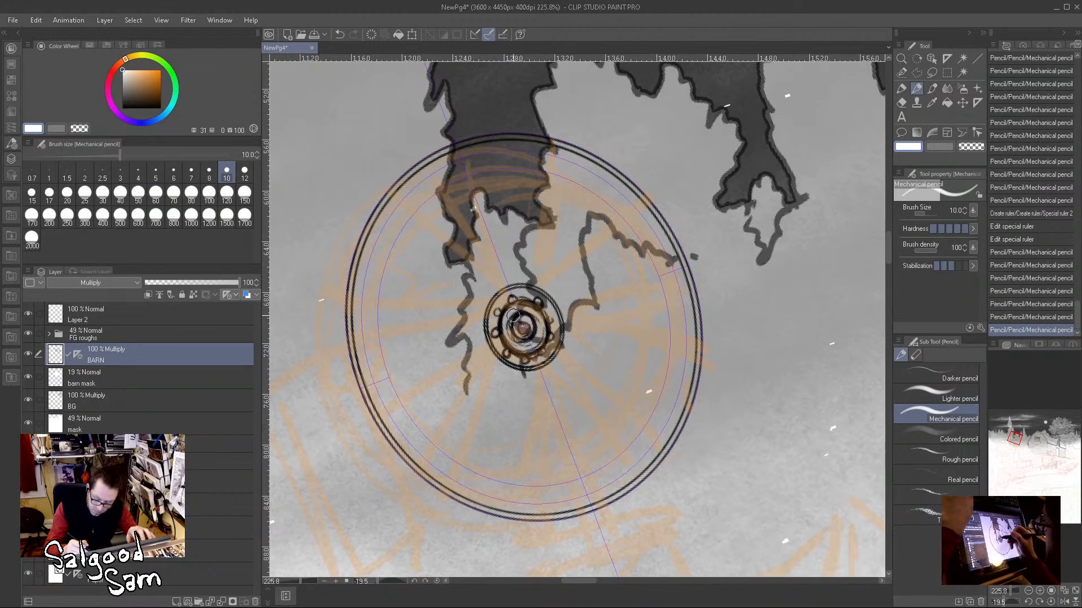
left_click(156, 169)
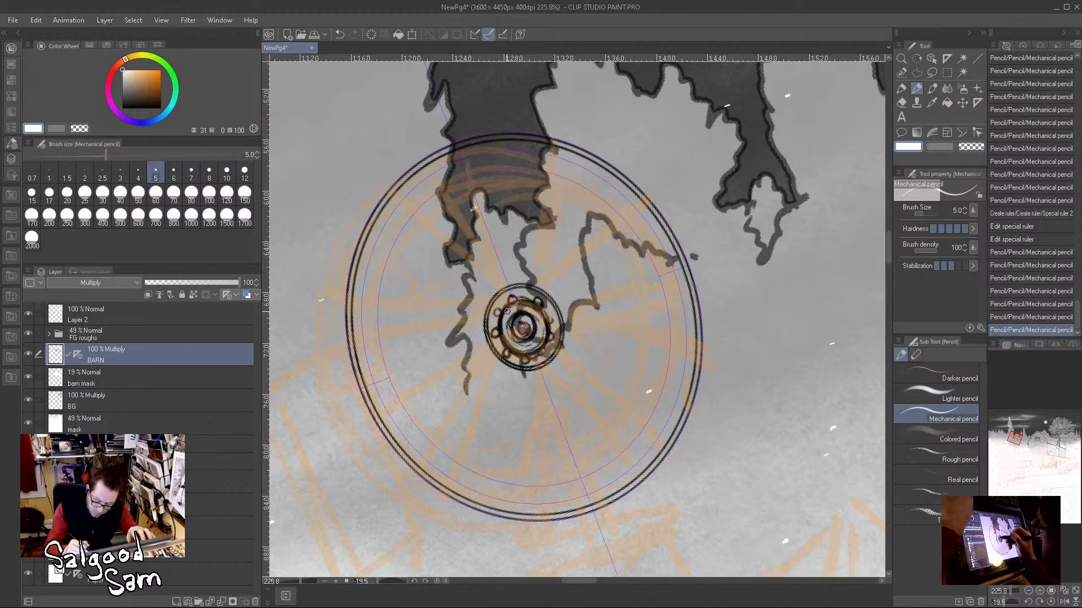
mouse_move(505, 325)
left_mouse_down()
mouse_move(521, 344)
mouse_move(527, 310)
mouse_move(532, 338)
mouse_move(509, 322)
left_mouse_up()
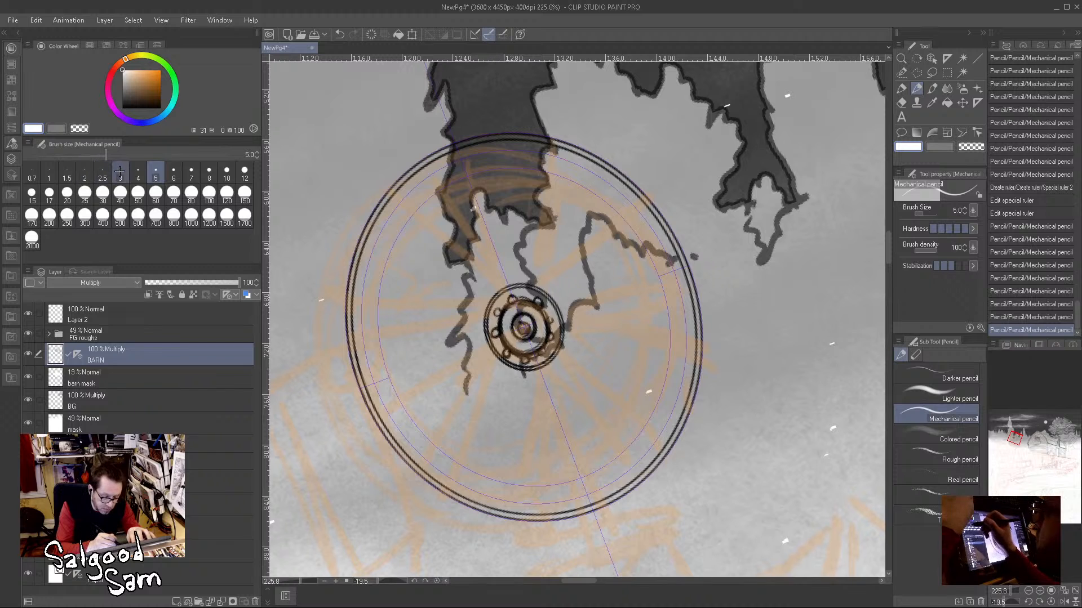
Step: Delete the concentric ruler from the BARN layer and pencil two spokes in black from the hub to the wheel's lower left
left_click_drag(136, 81, 202, 111)
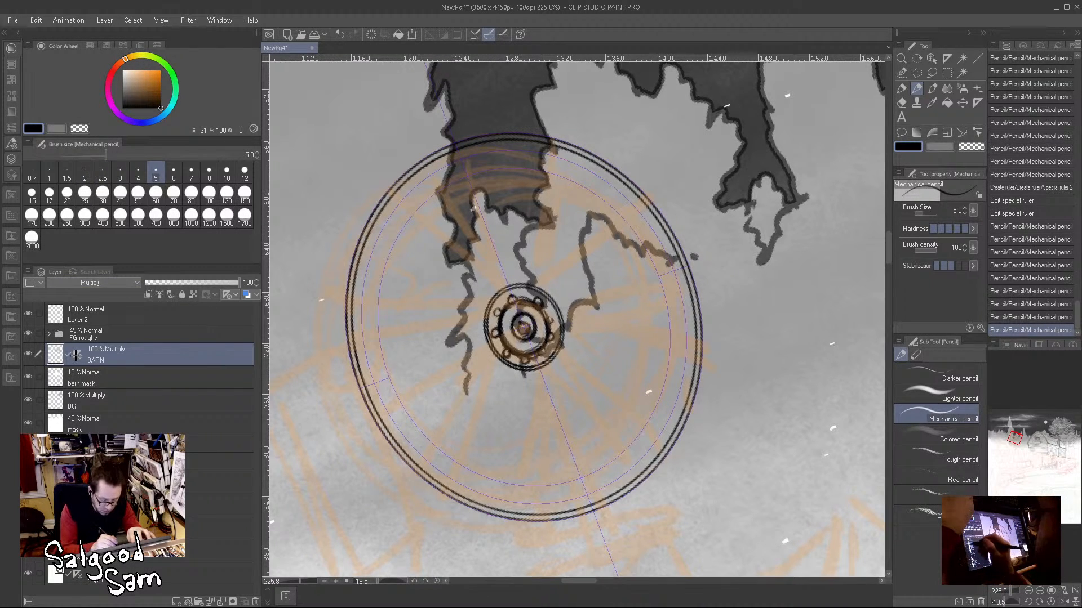
left_click(138, 377)
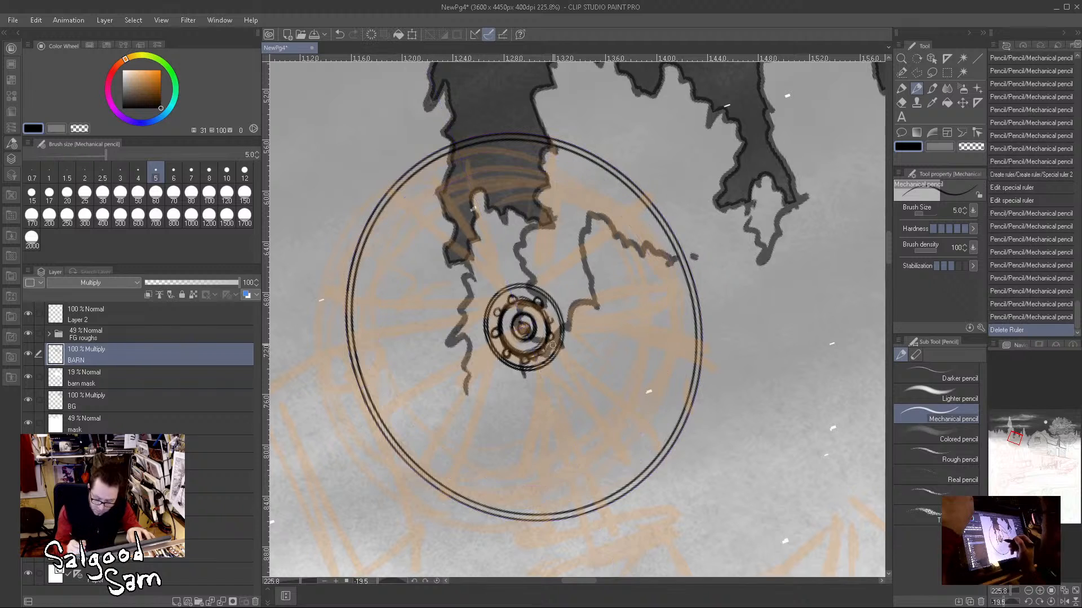
left_click_drag(485, 346, 390, 406)
left_click_drag(489, 346, 432, 381)
left_click_drag(499, 359, 418, 459)
left_click_drag(500, 361, 421, 460)
left_click_drag(542, 288, 616, 191)
mouse_move(535, 295)
left_mouse_down()
mouse_move(614, 195)
mouse_move(565, 262)
left_mouse_up()
key("ctrl+z")
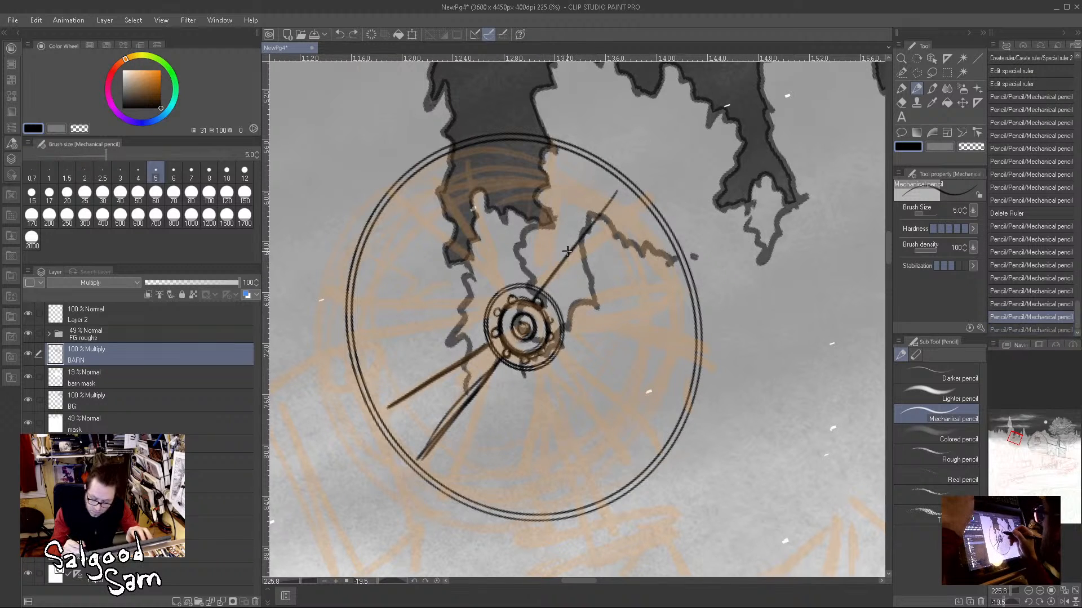
key("ctrl+z")
Step: Pencil two spoke lines from the hub to the upper right, with short inner-rim strokes at the upper right and lower left
left_click_drag(618, 184, 551, 272)
left_click_drag(597, 213, 539, 292)
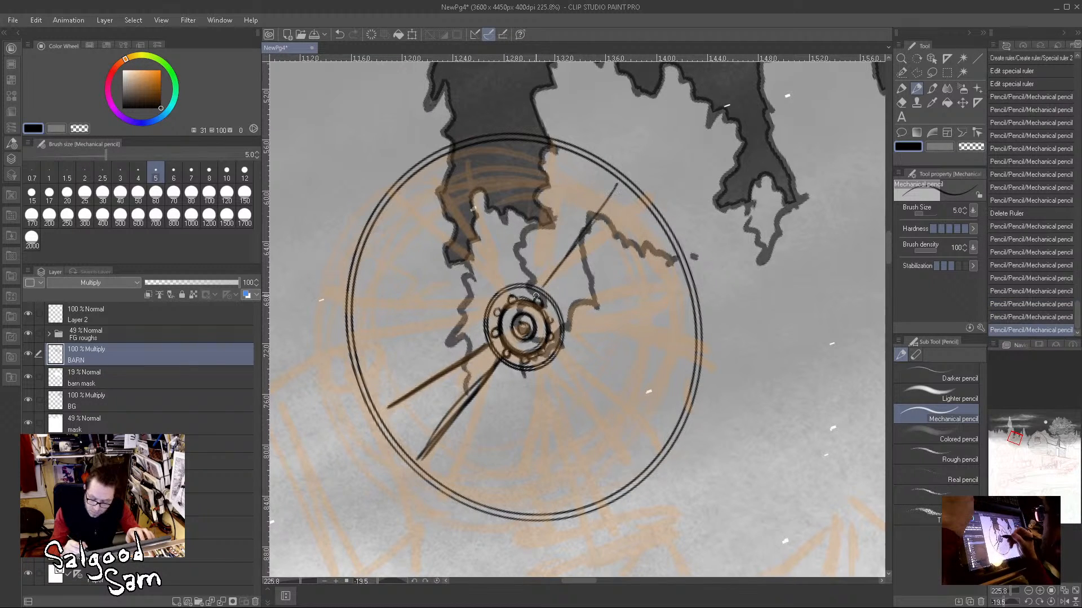
left_click_drag(655, 227, 549, 309)
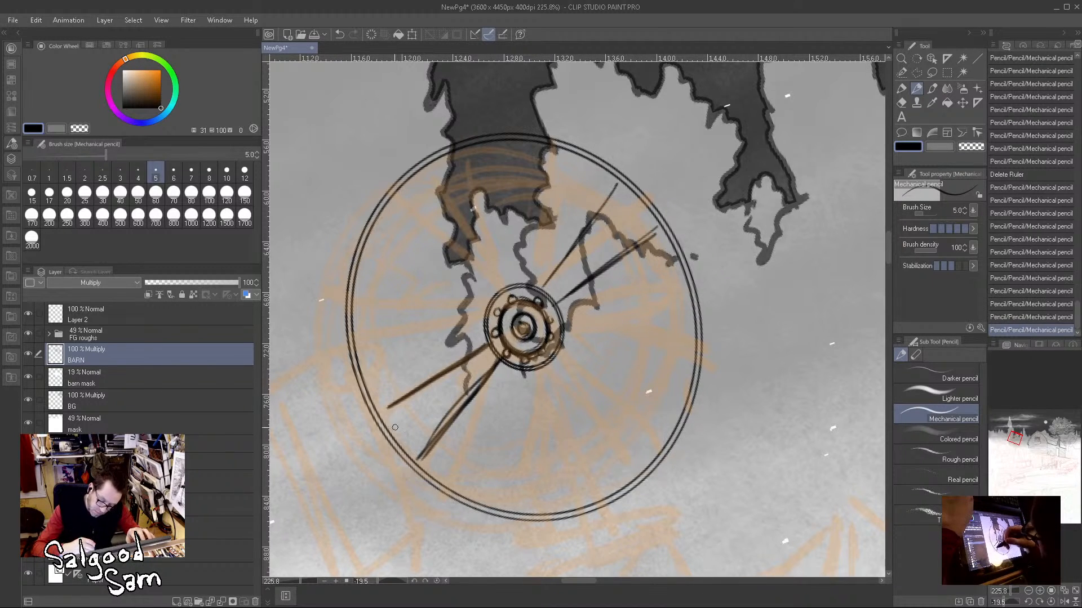
left_click_drag(386, 442, 403, 470)
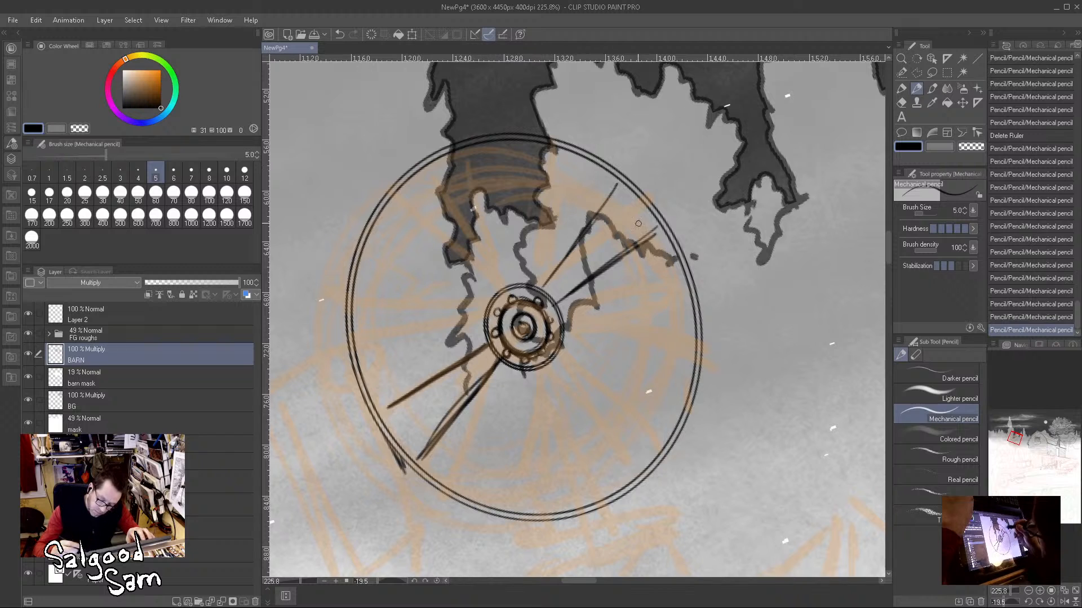
left_click_drag(629, 202, 656, 229)
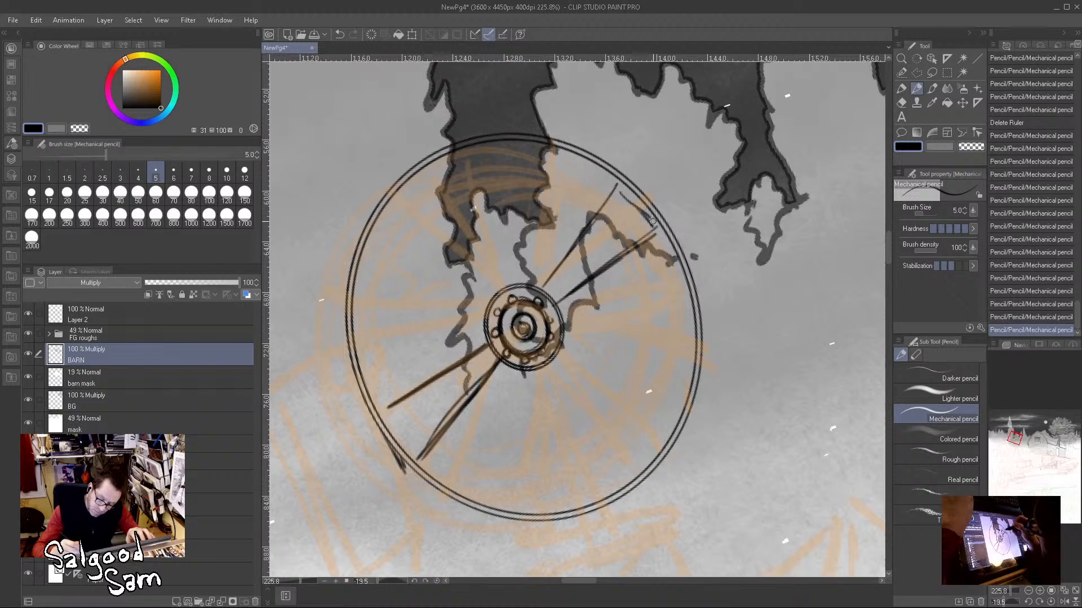
left_click_drag(490, 346, 498, 366)
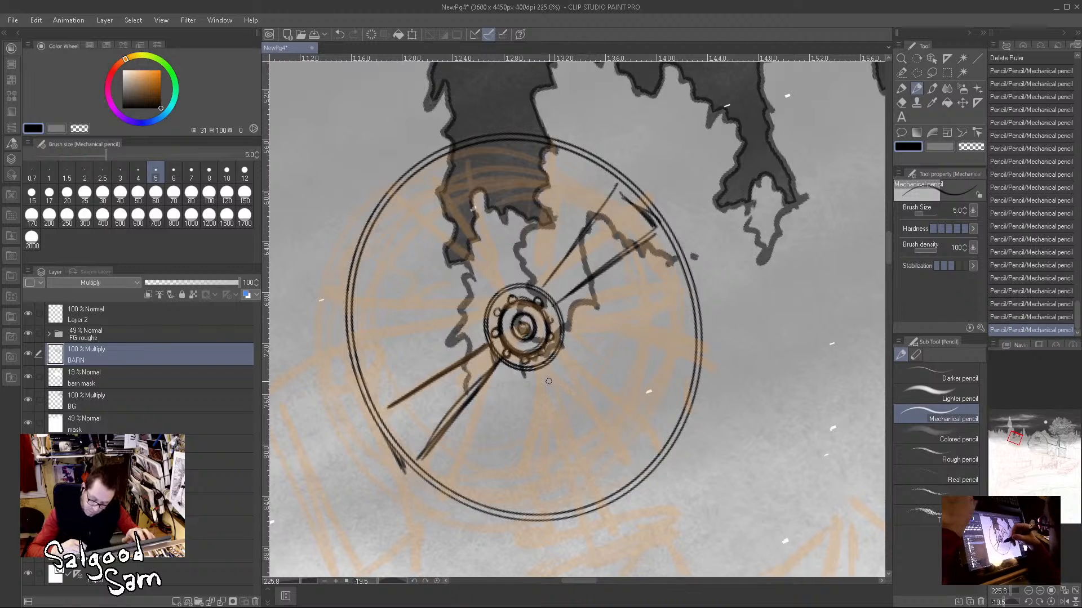
Step: Pencil the spoke lines running from the hub to the wheel's lower right and upper left
left_click_drag(547, 358, 627, 459)
mouse_move(558, 347)
left_mouse_down()
mouse_move(660, 424)
mouse_move(639, 470)
mouse_move(570, 389)
mouse_move(608, 443)
left_mouse_up()
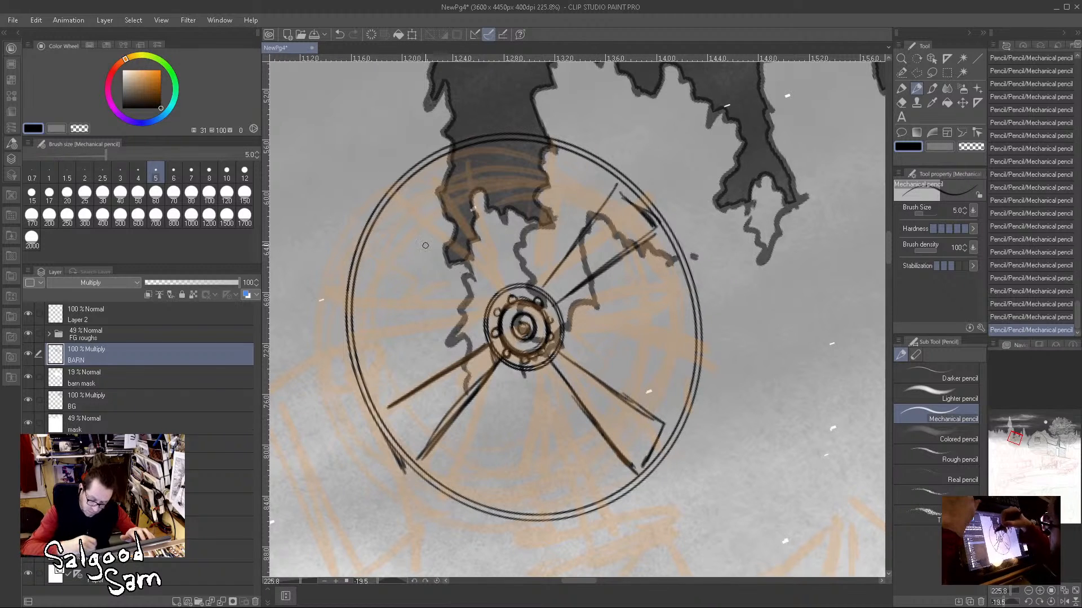
left_click_drag(391, 223, 488, 304)
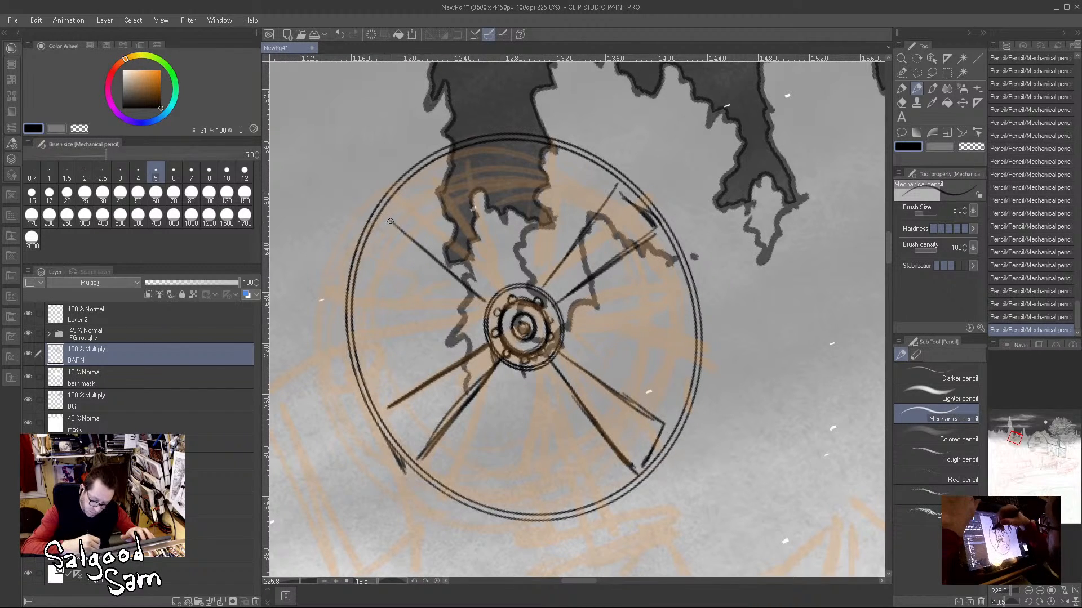
left_click_drag(388, 225, 475, 297)
mouse_move(385, 190)
left_mouse_down()
mouse_move(399, 179)
mouse_move(465, 232)
mouse_move(497, 283)
left_mouse_up()
left_click_drag(461, 223, 510, 297)
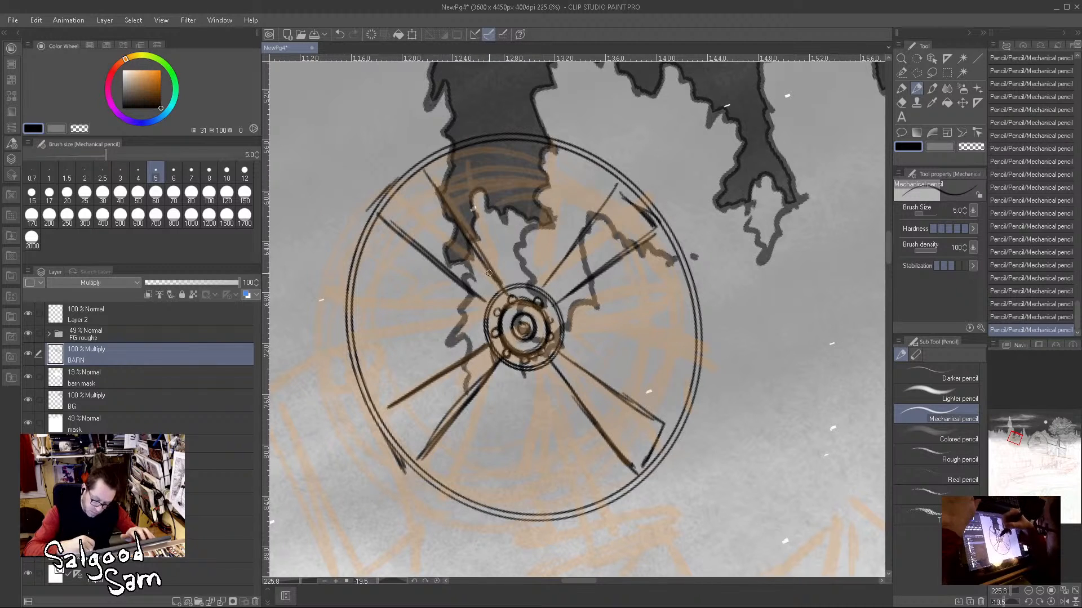
Step: Pencil two near-vertical spokes above the hub and the inner-rim arcs joining the upper spoke ends
left_click_drag(551, 154, 538, 287)
left_click_drag(495, 142, 508, 279)
left_click_drag(495, 149, 549, 145)
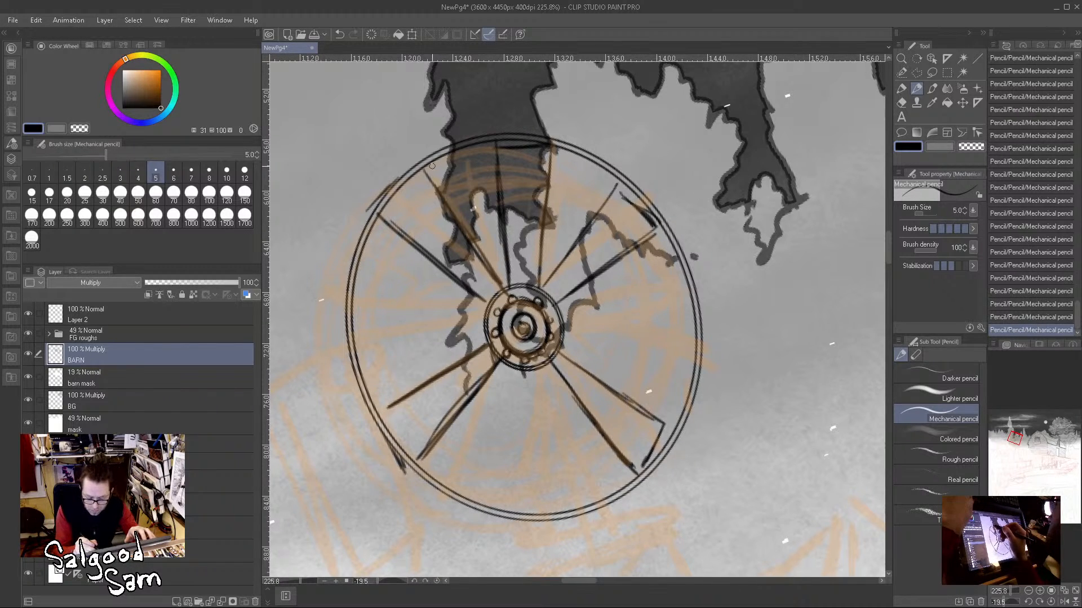
mouse_move(425, 169)
left_mouse_down()
mouse_move(498, 145)
mouse_move(490, 149)
left_mouse_up()
left_click_drag(564, 161, 613, 195)
mouse_move(563, 160)
left_mouse_down()
mouse_move(615, 191)
mouse_move(596, 167)
left_mouse_up()
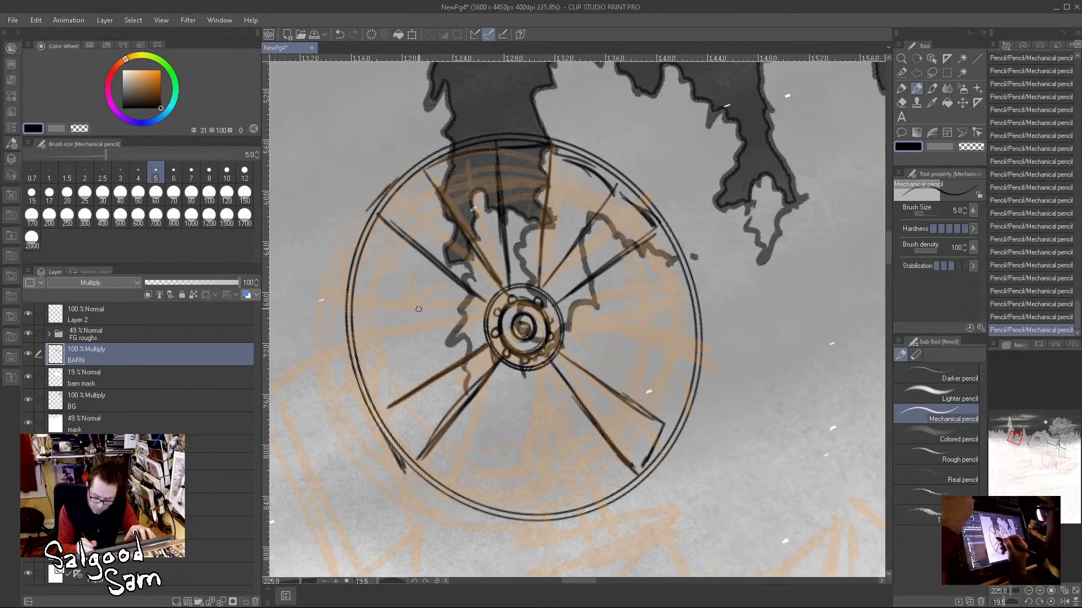
Step: Pencil two spokes on the wheel's right side, join the spoke ends with inner-rim segments, and reinforce the rim's left edge
left_click_drag(566, 310, 683, 298)
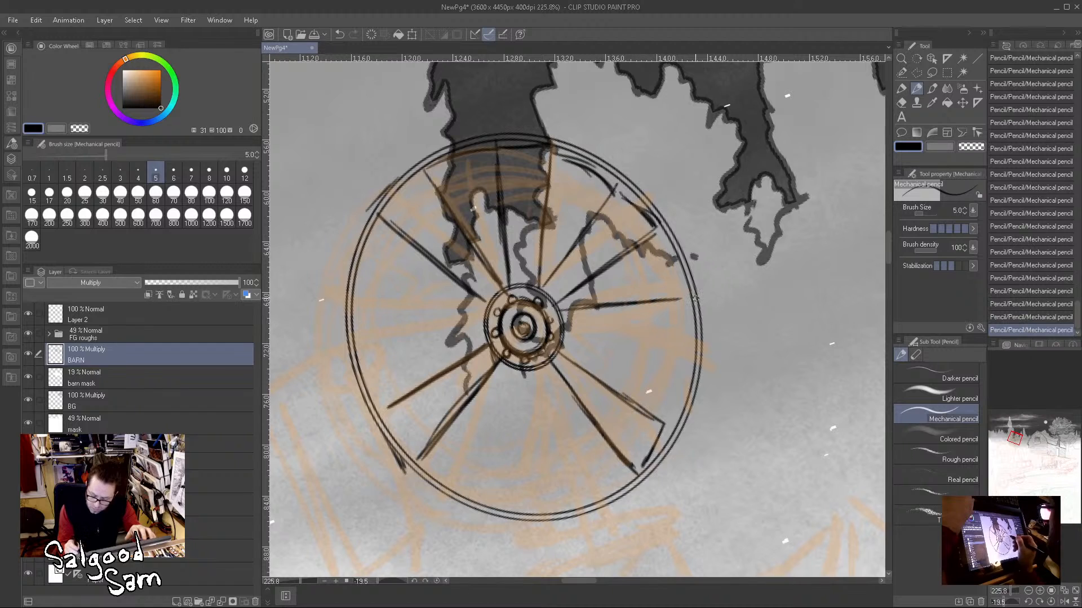
left_click_drag(560, 331, 686, 359)
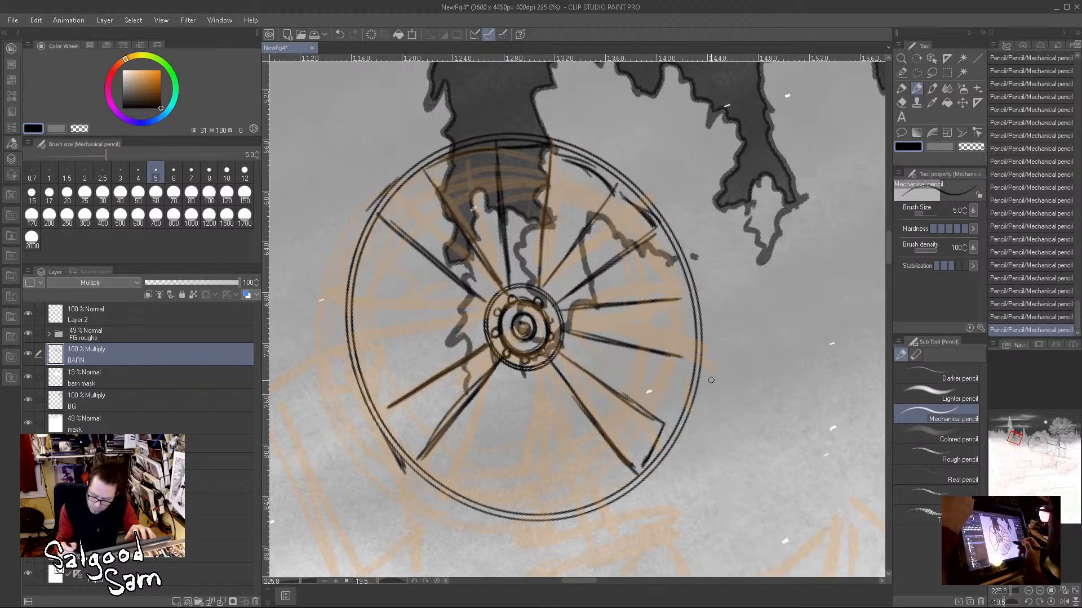
left_click_drag(684, 303, 688, 361)
left_click_drag(639, 476, 661, 426)
left_click_drag(685, 355, 663, 418)
left_click_drag(663, 266, 679, 308)
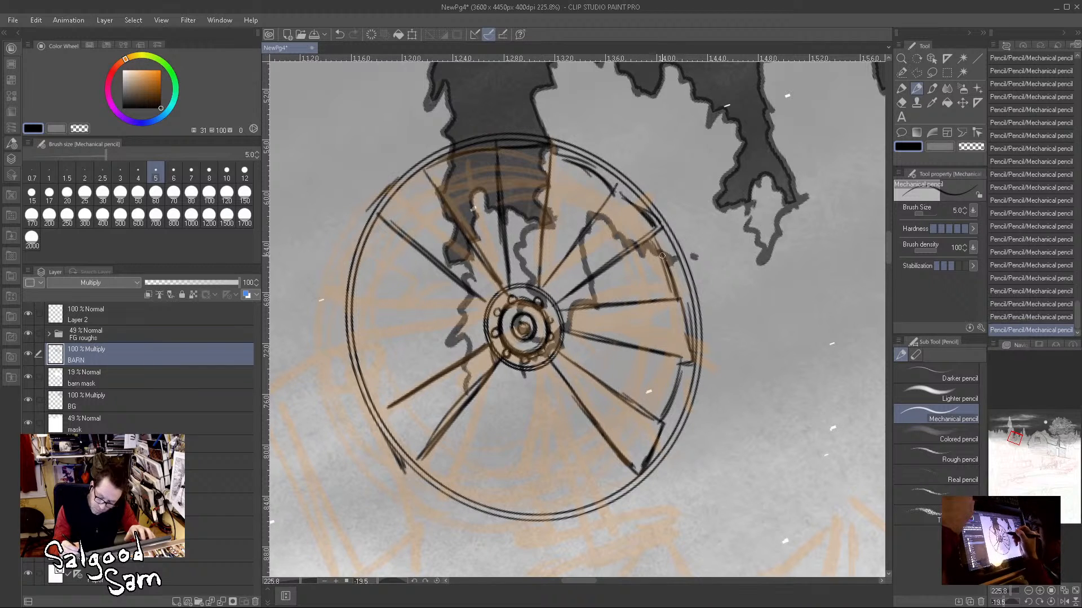
left_click_drag(427, 174, 449, 155)
left_click_drag(366, 225, 342, 337)
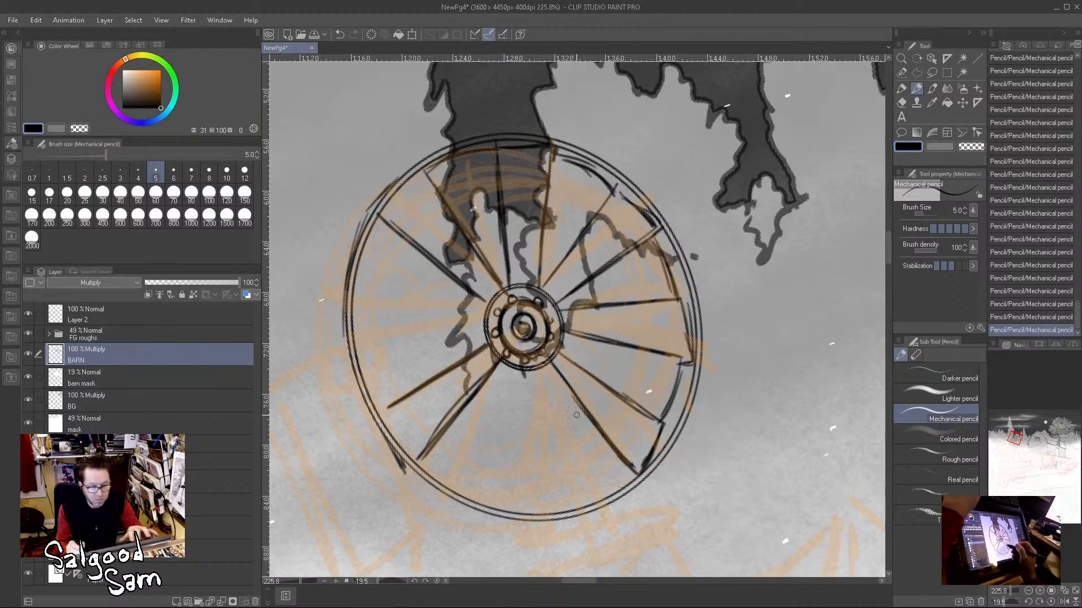
Step: Pencil the next two spokes below the hub and the inner-rim segment beside them
key("r")
double_click(605, 414)
left_click_drag(657, 377, 638, 397)
key("p")
left_click_drag(491, 316, 393, 414)
left_click_drag(514, 334, 445, 451)
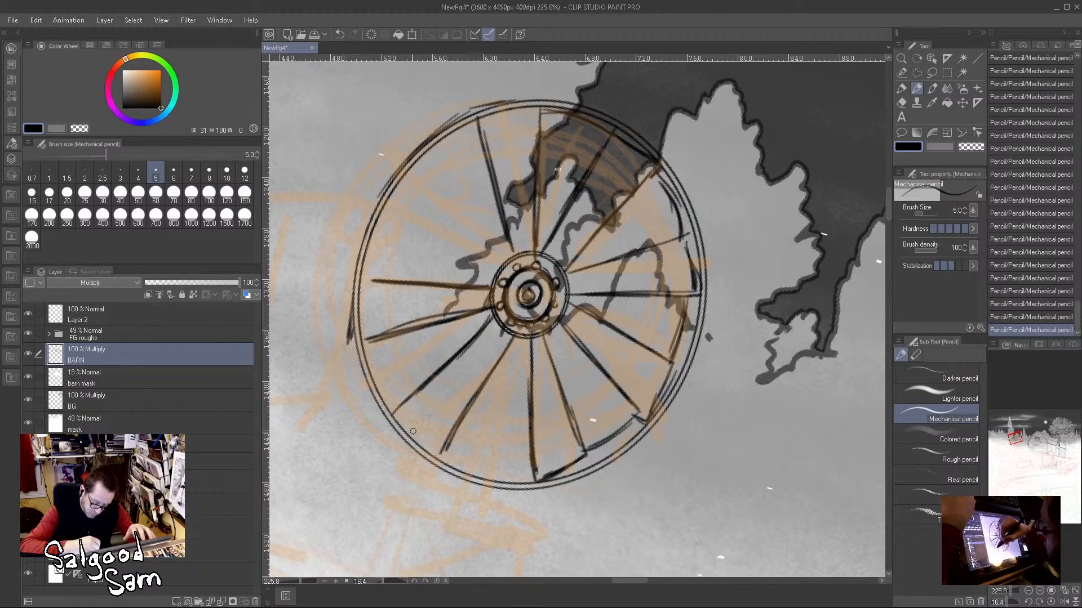
left_click_drag(391, 412, 435, 448)
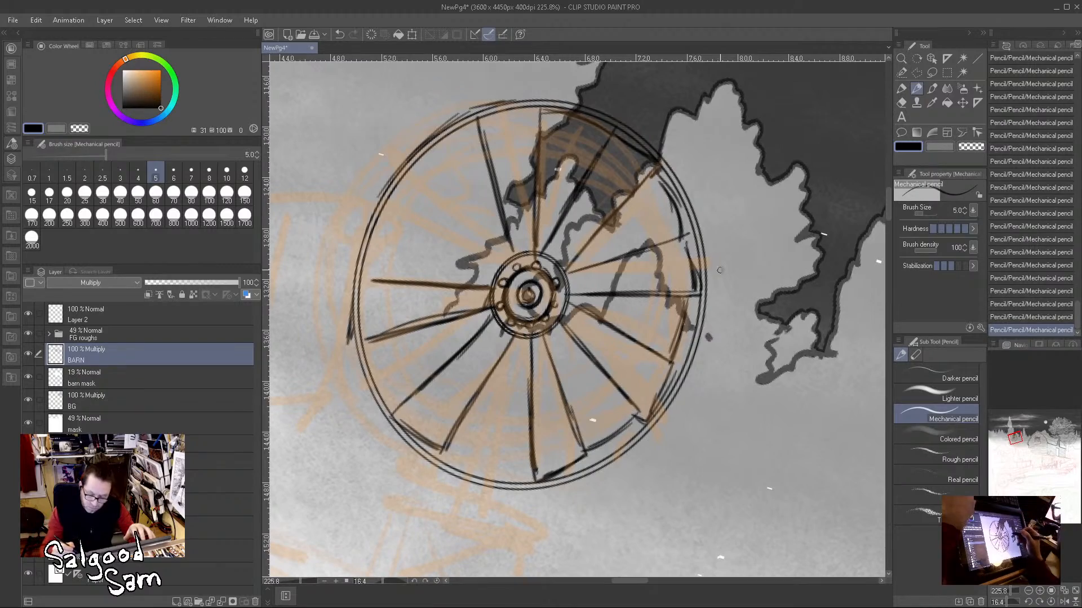
Step: Pencil the two missing spokes on the wheel's left side and add inner-rim segments between the neighbouring spoke ends
key("shift+space")
mouse_move(696, 423)
left_mouse_down()
mouse_move(625, 484)
mouse_move(524, 499)
mouse_move(437, 483)
mouse_move(394, 437)
left_mouse_up()
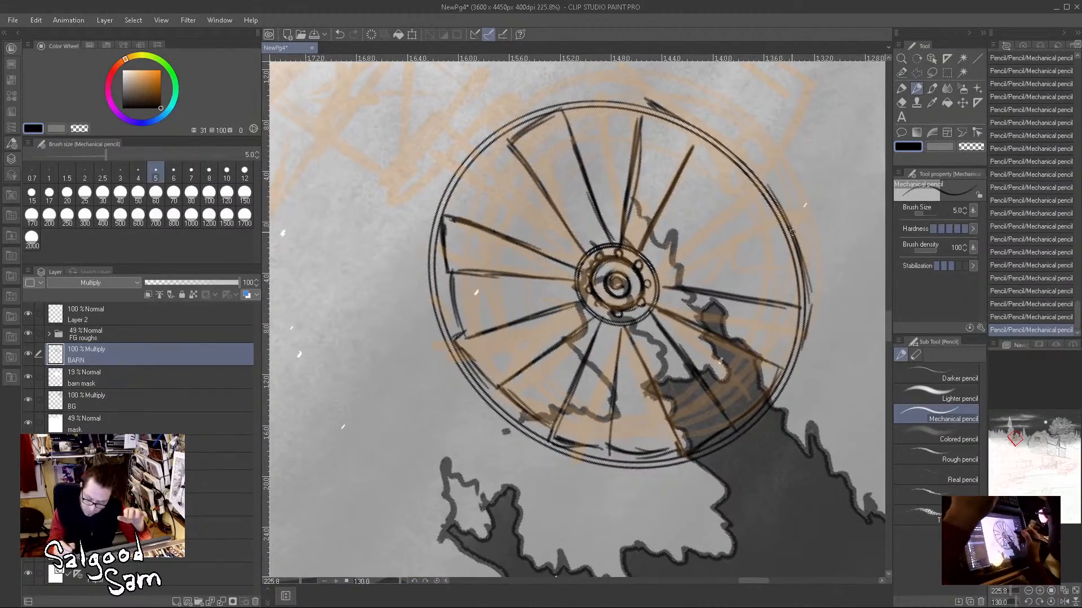
left_click_drag(643, 121, 705, 138)
left_click_drag(645, 256, 754, 181)
left_click_drag(649, 282, 769, 248)
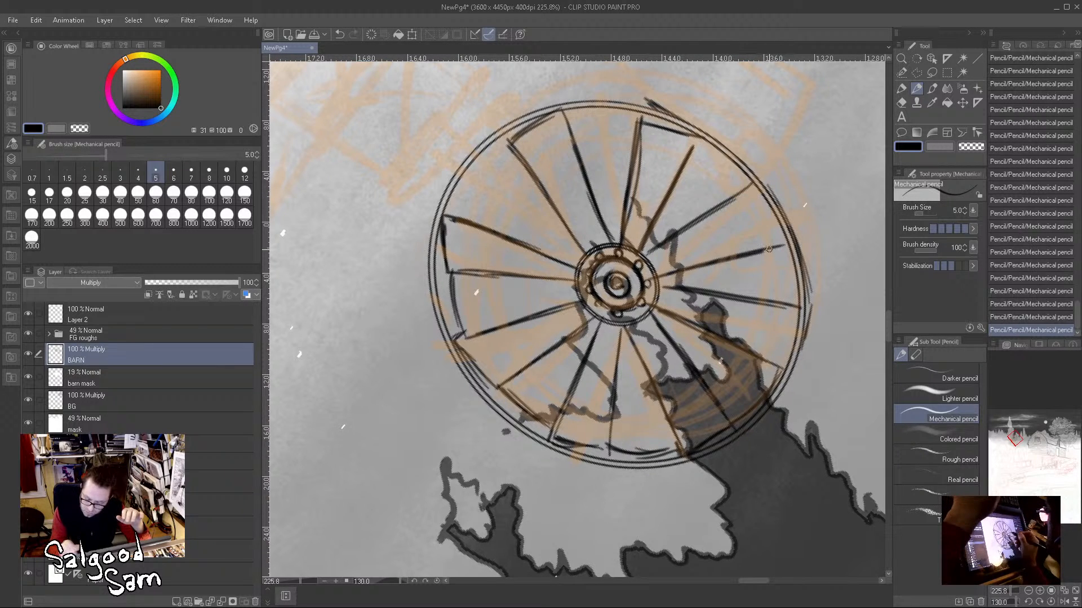
left_click_drag(752, 198, 783, 241)
mouse_move(711, 158)
left_mouse_down()
mouse_move(697, 140)
mouse_move(738, 186)
left_mouse_up()
left_click_drag(778, 247, 788, 300)
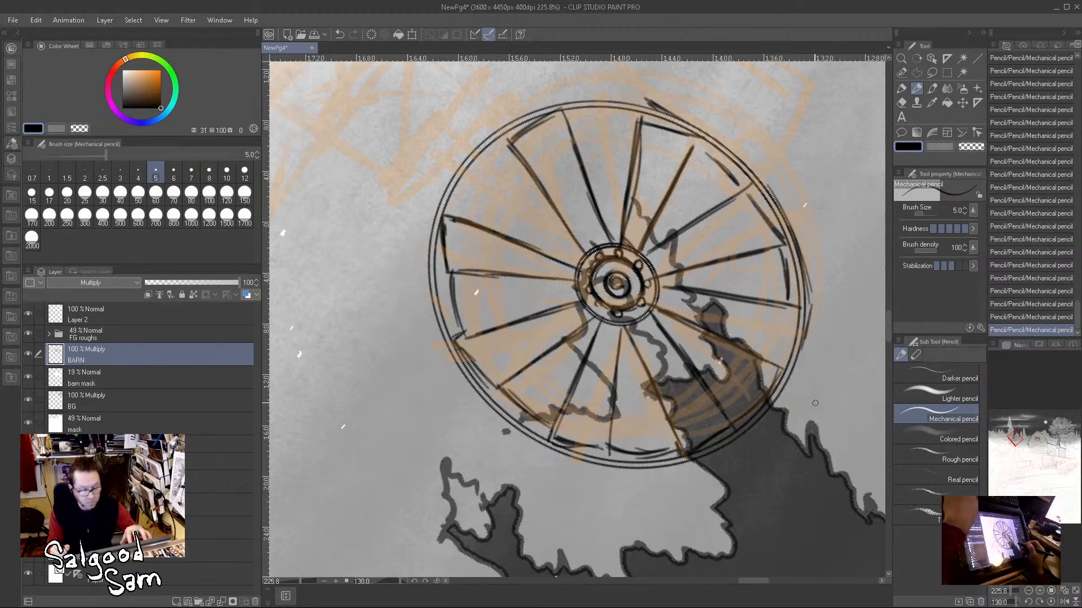
Step: Erase the inner-rim segments between the spokes on the wheel's left side with the Hard eraser
left_click_drag(824, 407, 512, 281)
key("shift+space")
left_click_drag(715, 307, 674, 412)
scroll(408, 211, "up", 5)
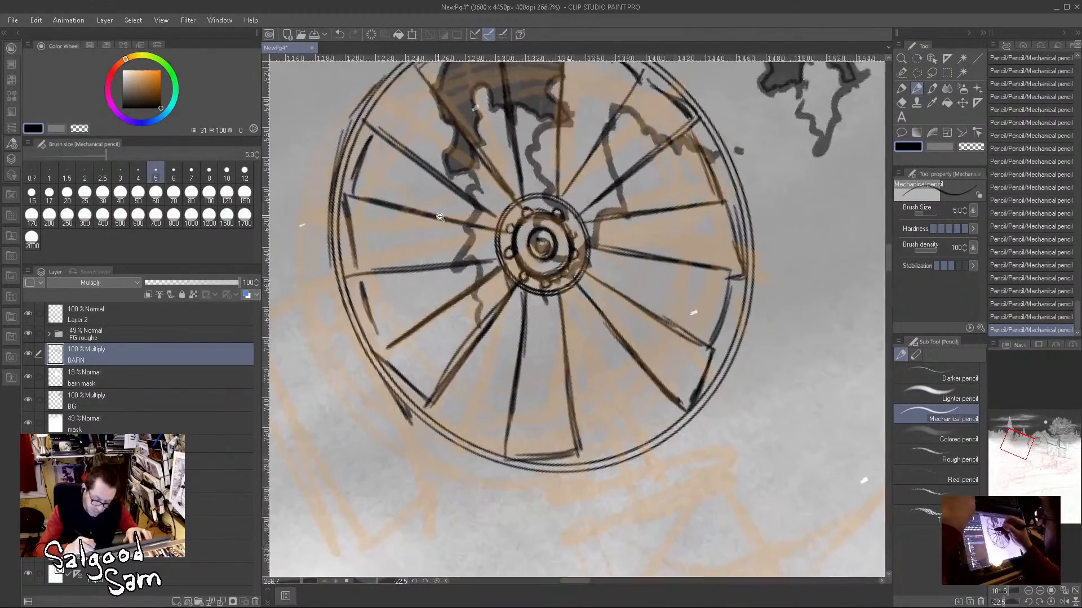
mouse_move(370, 139)
left_mouse_down()
mouse_move(347, 208)
mouse_move(356, 253)
mouse_move(353, 183)
mouse_move(397, 414)
mouse_move(394, 370)
mouse_move(425, 397)
mouse_move(391, 360)
left_mouse_up()
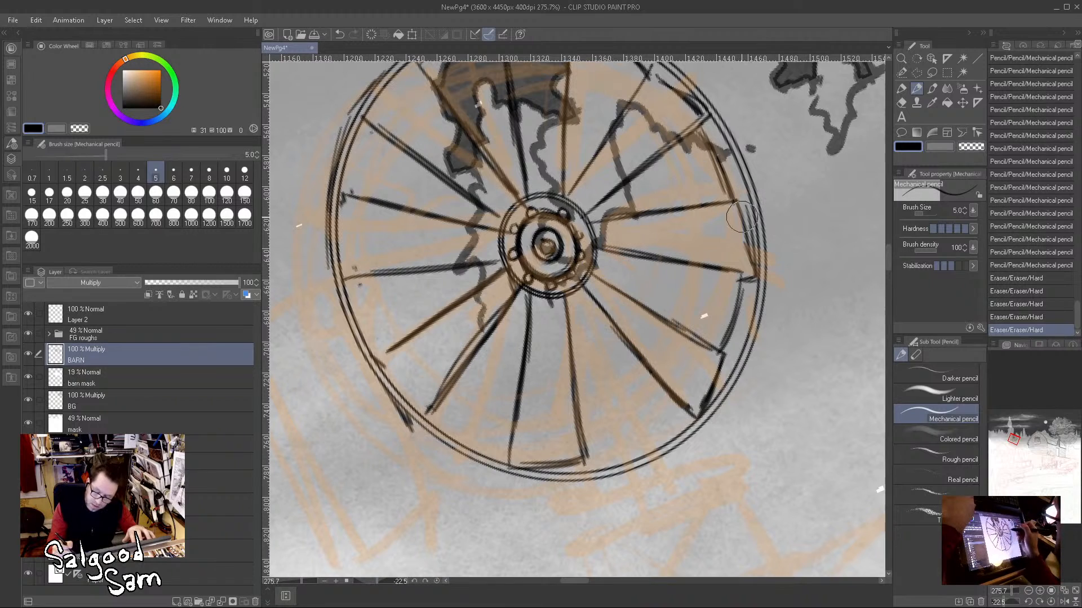
Step: Pencil an extra outer edge along the wheel's left side, from the upper left to the lower left, to give the rim thickness
left_click_drag(328, 201, 320, 279)
mouse_move(325, 226)
left_mouse_down()
mouse_move(322, 280)
mouse_move(346, 276)
left_mouse_up()
left_click_drag(334, 141, 318, 245)
left_click_drag(326, 161, 314, 293)
left_click_drag(316, 206, 366, 84)
mouse_move(322, 188)
left_mouse_down()
mouse_move(350, 116)
mouse_move(378, 85)
left_mouse_up()
left_click_drag(318, 290, 368, 388)
left_click_drag(317, 290, 380, 404)
left_click_drag(342, 344, 411, 433)
mouse_move(358, 382)
left_mouse_down()
mouse_move(411, 438)
mouse_move(428, 409)
mouse_move(417, 437)
left_mouse_up()
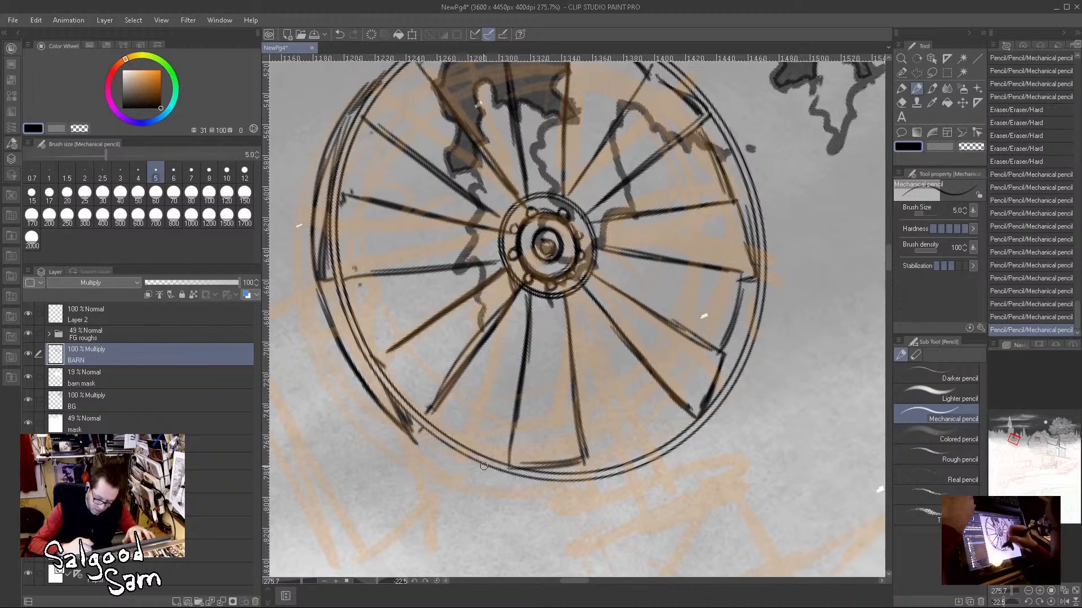
Step: Erase the inner-rim segments at the wheel's bottom and lower right, and pencil a short outer edge beneath the bottom rim
mouse_move(556, 453)
left_mouse_down()
mouse_move(524, 460)
mouse_move(587, 470)
left_mouse_up()
left_click_drag(583, 448, 587, 468)
mouse_move(514, 466)
left_mouse_down()
mouse_move(550, 485)
mouse_move(522, 482)
mouse_move(589, 490)
left_mouse_up()
left_click_drag(729, 338, 714, 408)
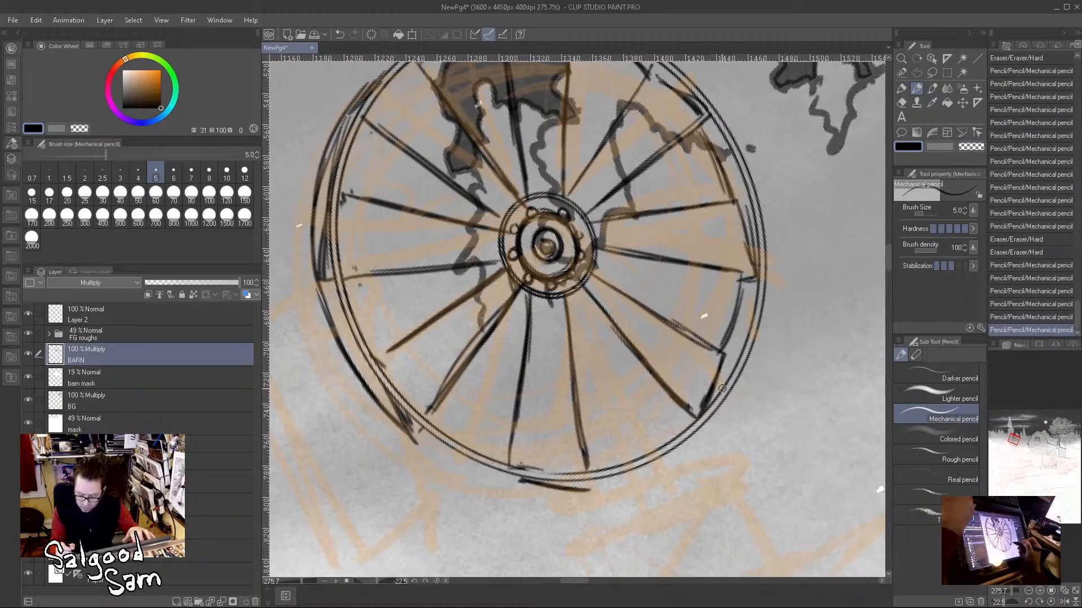
left_click_drag(724, 359, 703, 394)
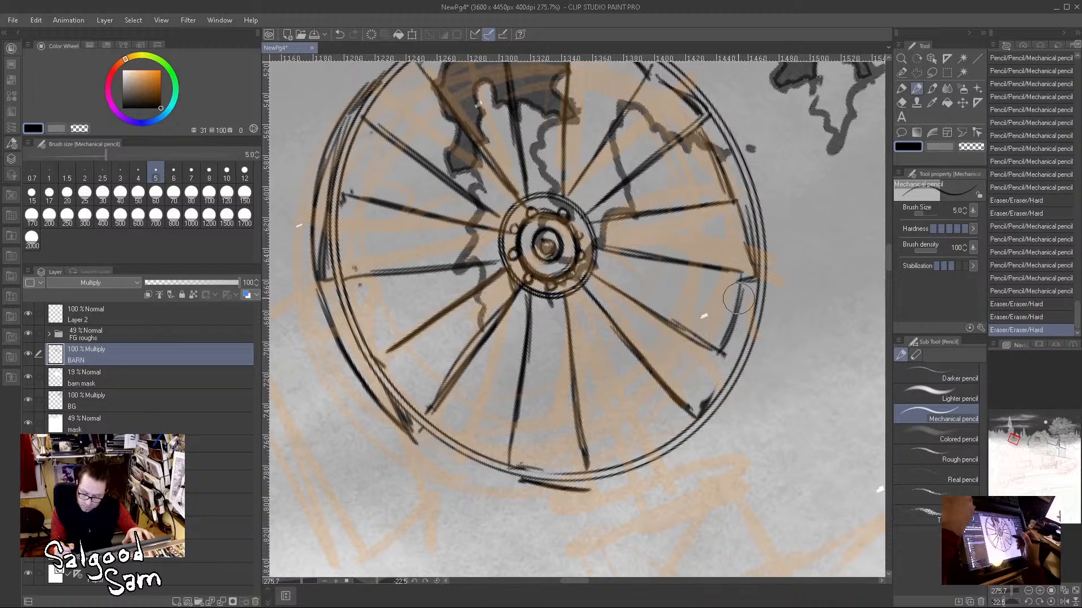
Step: Redraw the lower-right inner-rim segment closer to the rim and extend the outer edge along the wheel's lower right
left_click_drag(740, 288, 728, 340)
left_click_drag(747, 283, 730, 365)
mouse_move(717, 354)
left_mouse_down()
mouse_move(729, 363)
mouse_move(698, 413)
mouse_move(734, 369)
left_mouse_up()
mouse_move(596, 486)
left_mouse_down()
mouse_move(622, 480)
mouse_move(581, 489)
mouse_move(687, 441)
left_mouse_up()
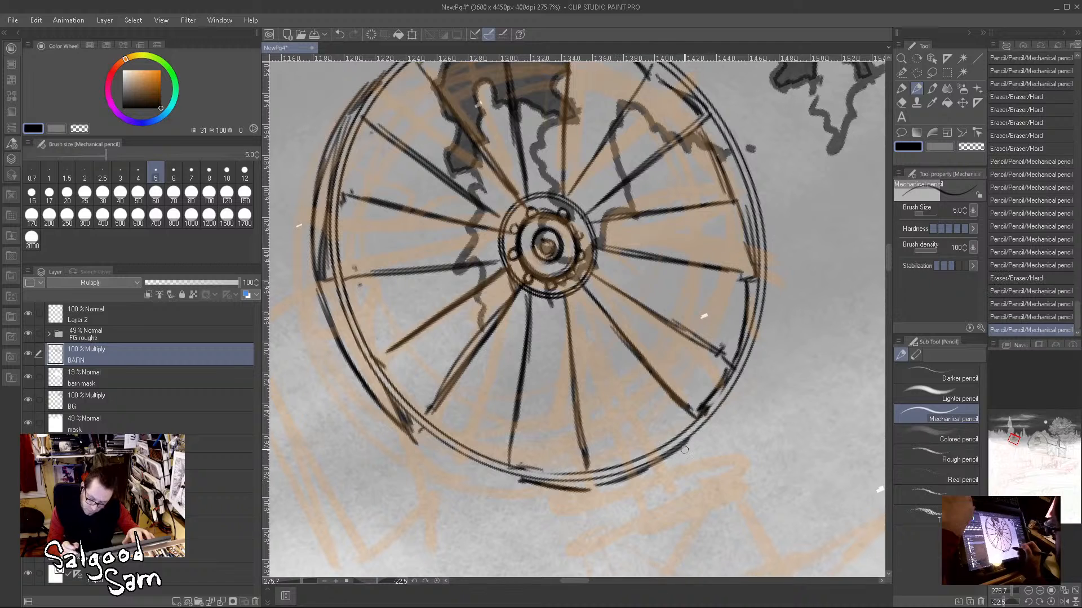
Step: Reset the canvas rotation and pencil the rim's outer thickness edge around the wheel's lower left and bottom
left_click(441, 581)
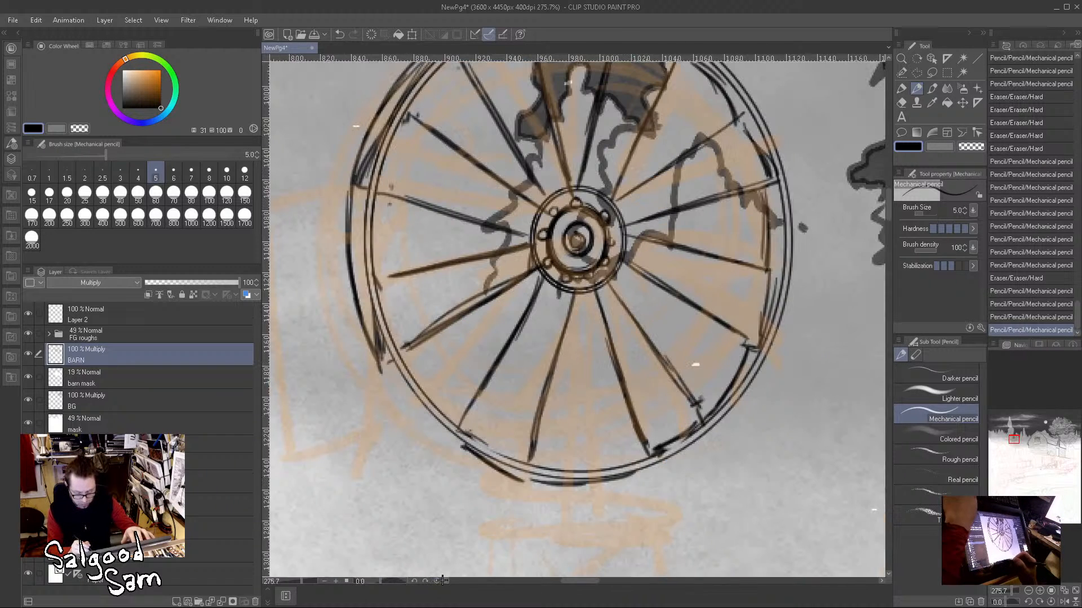
left_click_drag(372, 360, 457, 452)
left_click_drag(401, 398, 478, 459)
left_click_drag(417, 414, 521, 480)
mouse_move(463, 447)
left_mouse_down()
mouse_move(514, 477)
mouse_move(565, 482)
left_mouse_up()
mouse_move(645, 475)
left_mouse_down()
mouse_move(608, 483)
mouse_move(637, 478)
left_mouse_up()
Step: Pencil a narrow horizontal bar extending left from the hub between the spokes and close its outer end
left_click_drag(618, 422, 646, 418)
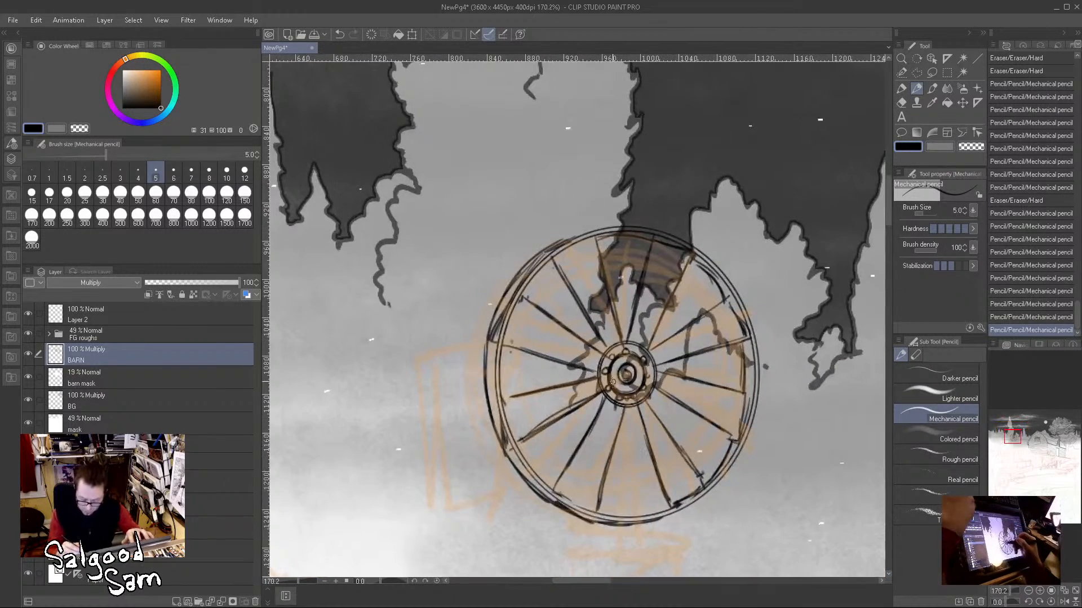
mouse_move(570, 367)
left_mouse_down()
mouse_move(522, 374)
mouse_move(587, 369)
mouse_move(536, 377)
left_mouse_up()
mouse_move(603, 399)
left_mouse_down()
mouse_move(540, 431)
mouse_move(598, 405)
left_mouse_up()
mouse_move(565, 372)
left_mouse_down()
mouse_move(564, 384)
mouse_move(589, 375)
left_mouse_up()
mouse_move(573, 378)
left_mouse_down()
mouse_move(585, 373)
mouse_move(564, 370)
left_mouse_up()
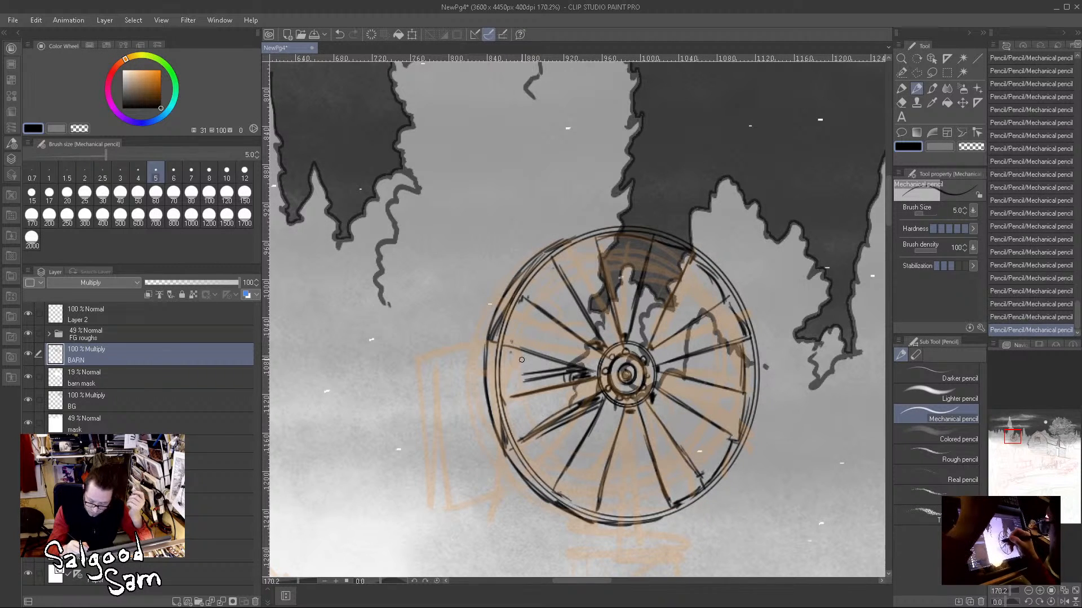
left_click_drag(517, 349, 522, 376)
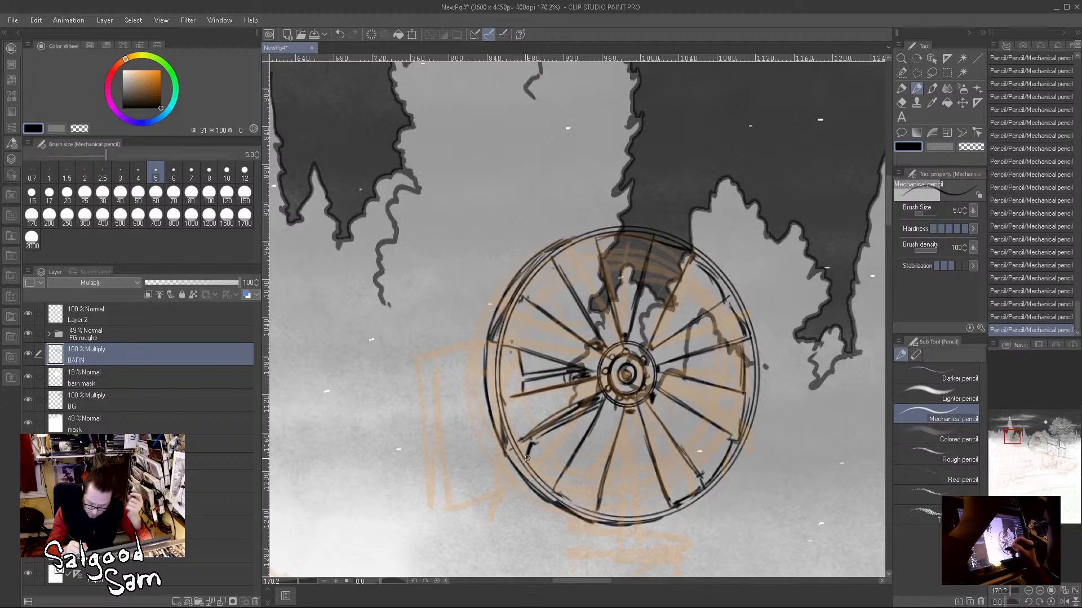
Step: Pencil the outline of the slanted panel left of the wheel, following the rough, and add a vertical board line inside it
mouse_move(445, 508)
left_mouse_down()
mouse_move(517, 487)
mouse_move(432, 512)
left_mouse_up()
left_click_drag(425, 361, 426, 501)
left_click_drag(427, 454, 426, 510)
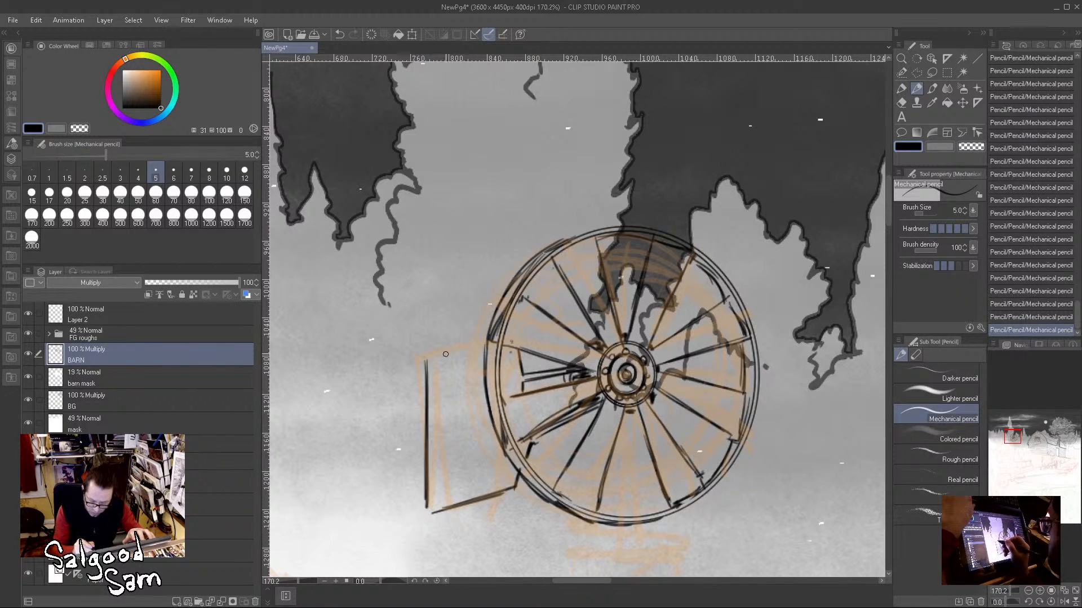
left_click_drag(420, 360, 482, 344)
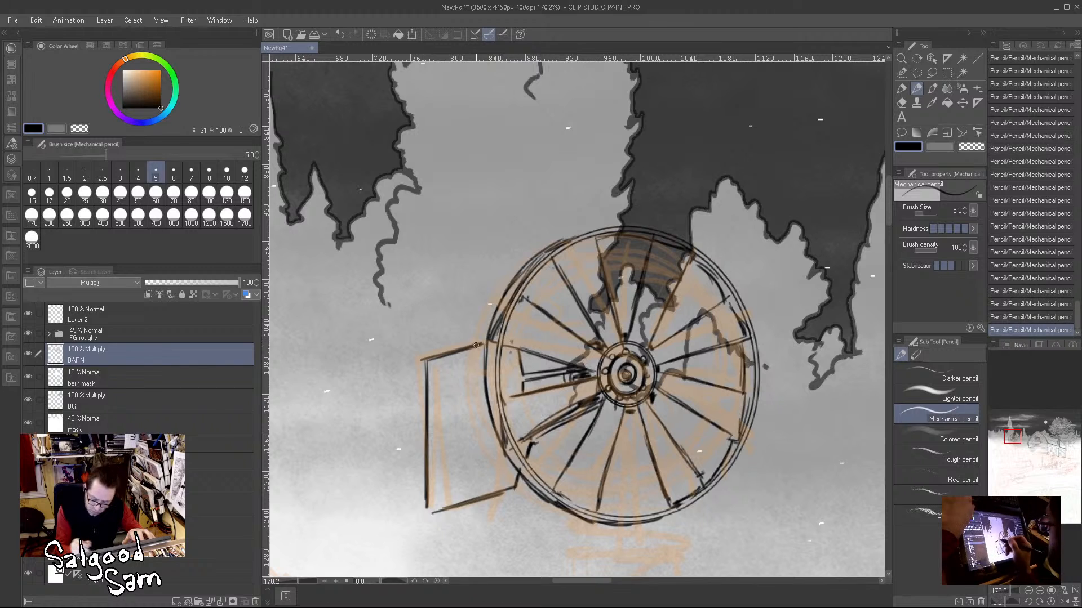
left_click_drag(425, 387, 427, 511)
mouse_move(454, 351)
left_mouse_down()
mouse_move(461, 505)
mouse_move(462, 476)
left_mouse_up()
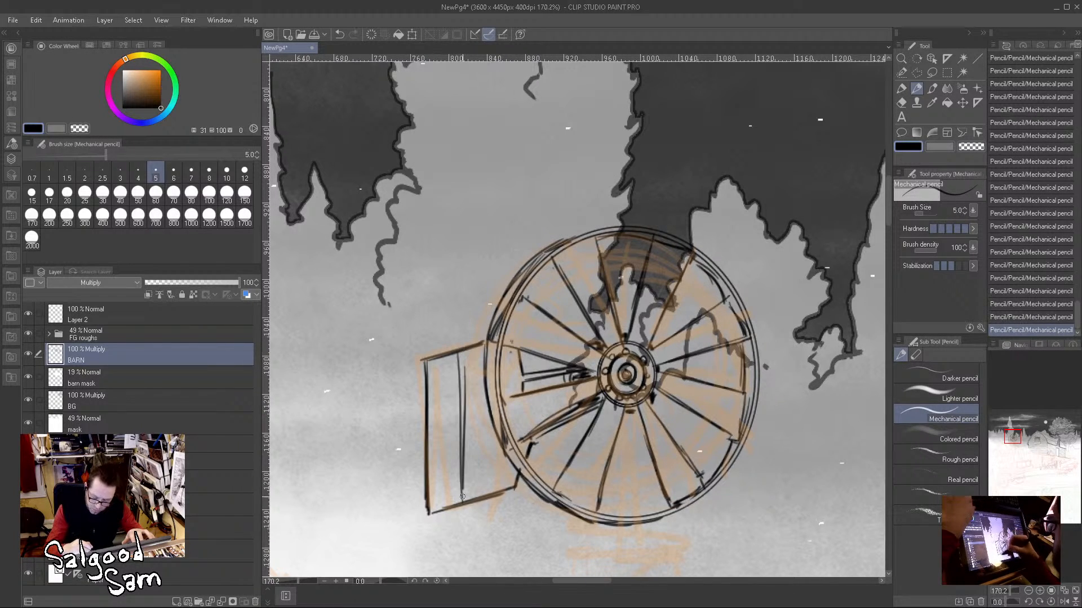
Step: Pencil the narrow tapering tower top below the hub, with vertical supports and short crossbars visible between the wheel's lower spokes
left_click_drag(700, 535, 653, 391)
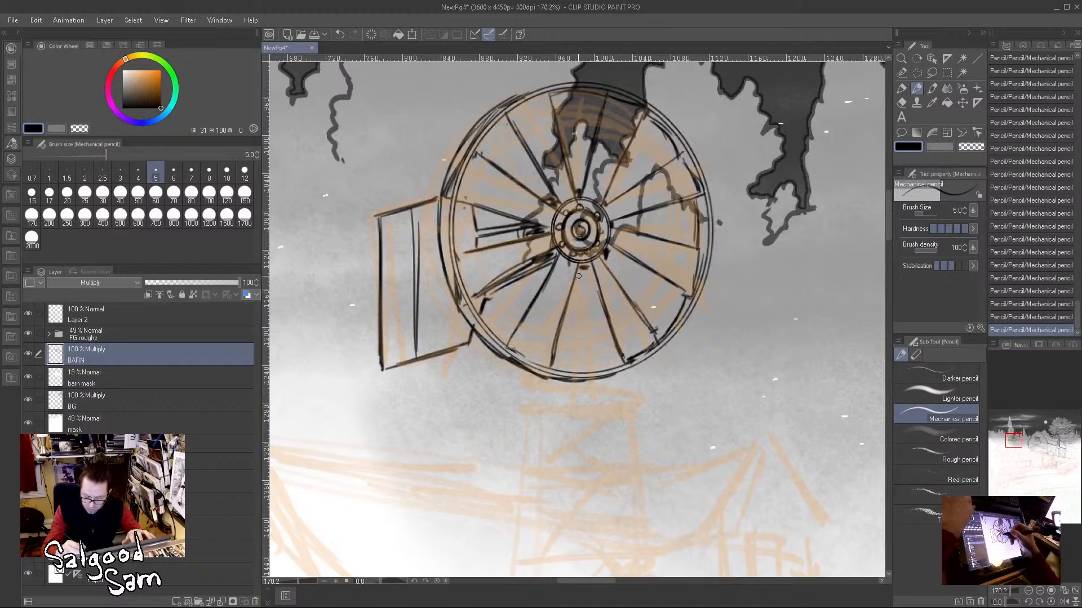
left_click_drag(579, 268, 586, 365)
left_click_drag(577, 292, 580, 357)
left_click_drag(591, 265, 601, 357)
left_click_drag(596, 283, 602, 365)
mouse_move(570, 306)
left_mouse_down()
mouse_move(561, 363)
mouse_move(608, 356)
mouse_move(567, 354)
left_mouse_up()
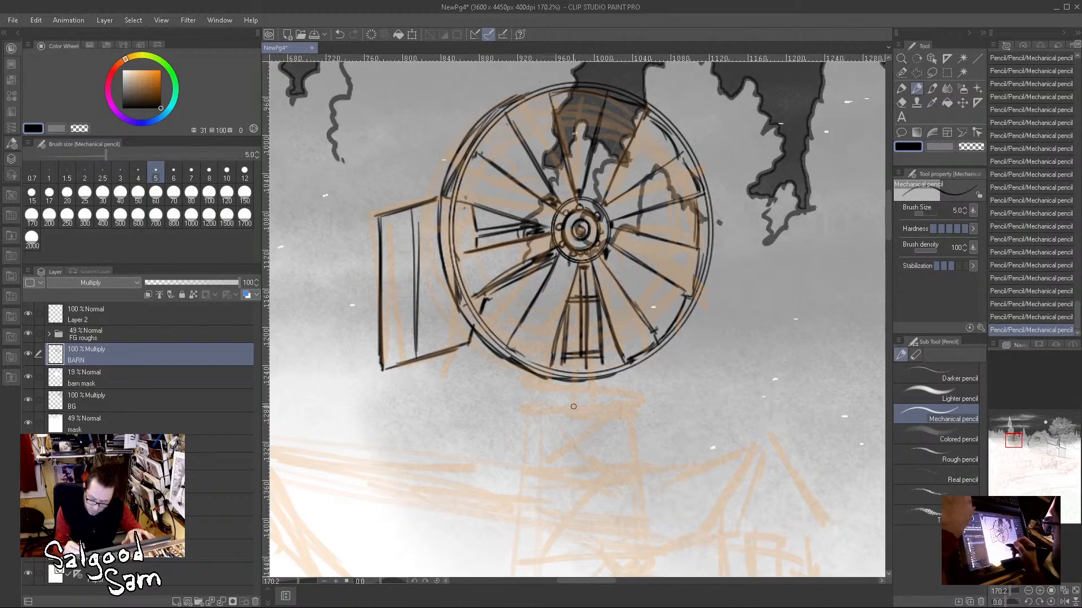
Step: Pencil a shallow two-sided platform block directly beneath the wheel and join it to the wheel's underside with a short neck
left_click_drag(530, 392, 592, 386)
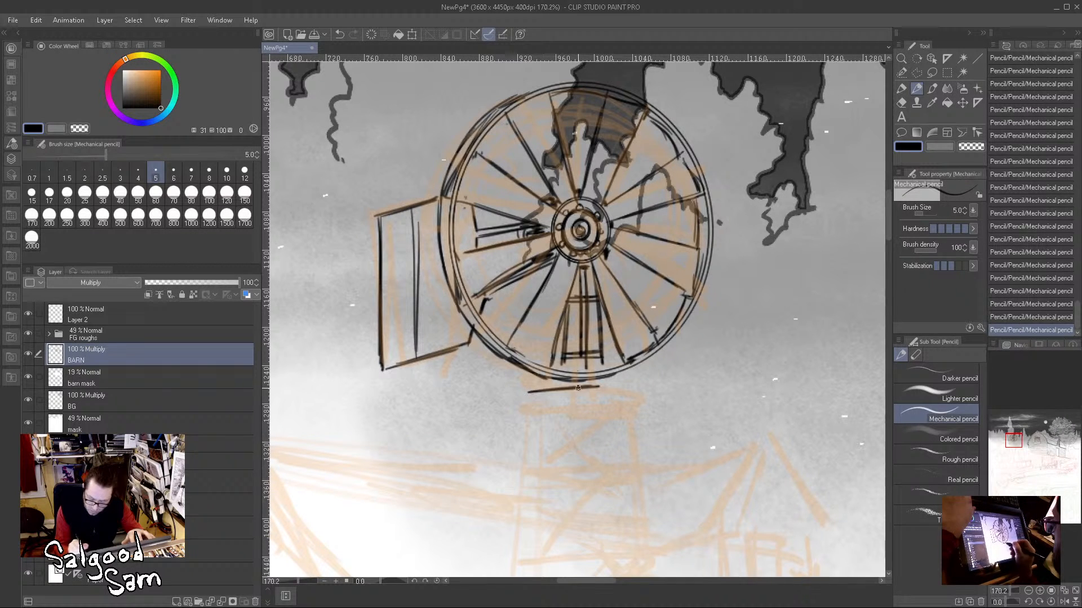
left_click_drag(519, 390, 581, 387)
mouse_move(525, 413)
left_mouse_down()
mouse_move(640, 395)
mouse_move(641, 409)
mouse_move(630, 406)
left_mouse_up()
mouse_move(526, 415)
left_mouse_down()
mouse_move(595, 407)
mouse_move(636, 417)
left_mouse_up()
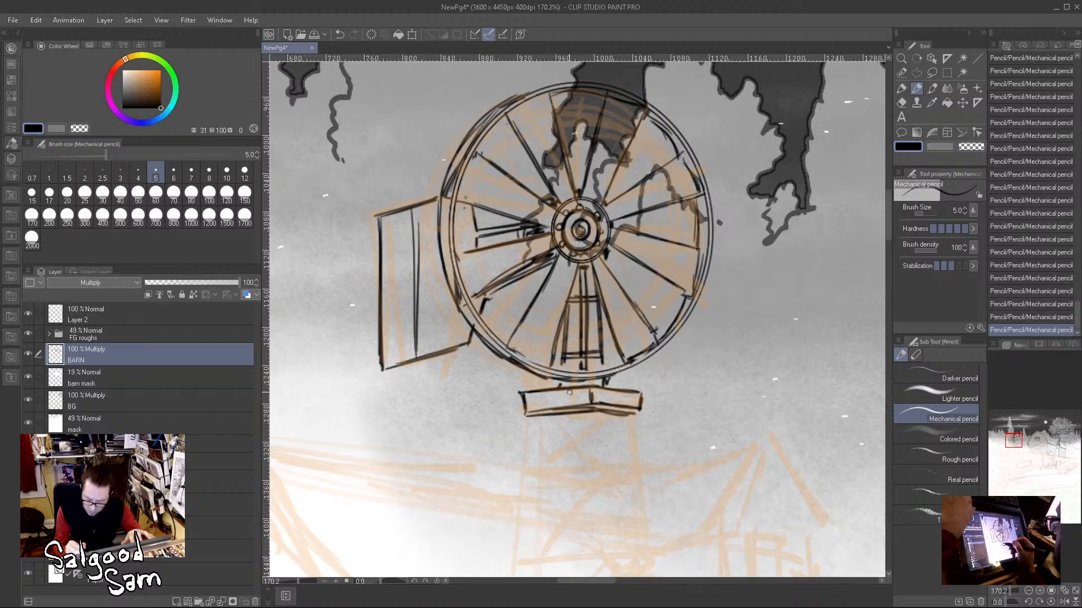
left_click_drag(561, 387, 603, 384)
left_click_drag(596, 386, 603, 383)
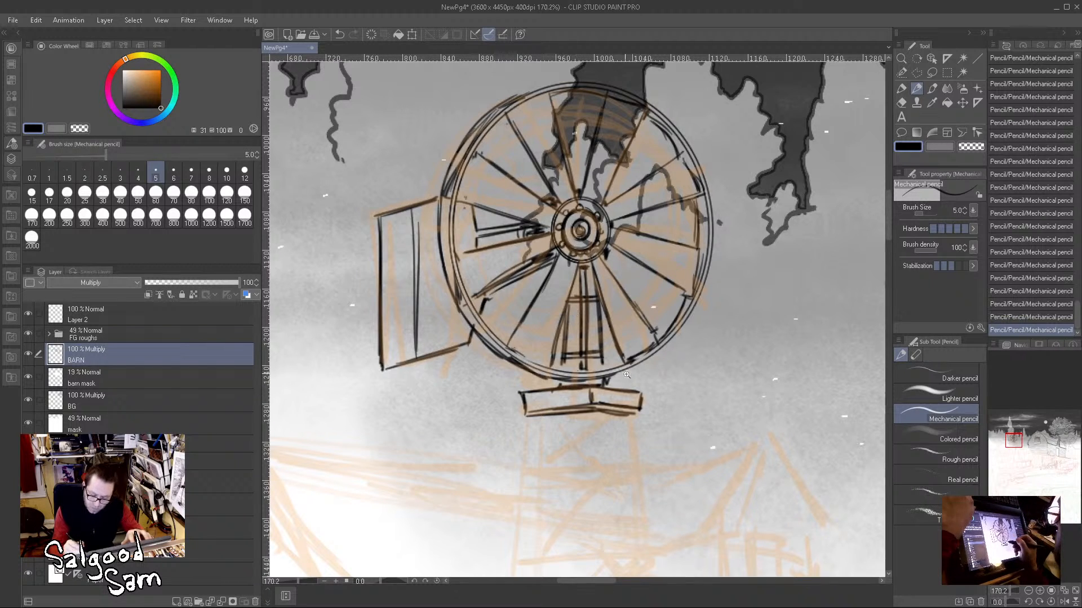
Step: Switch to the Bit husky brush at size 12 with white as the painting colour
scroll(651, 388, "down", 5)
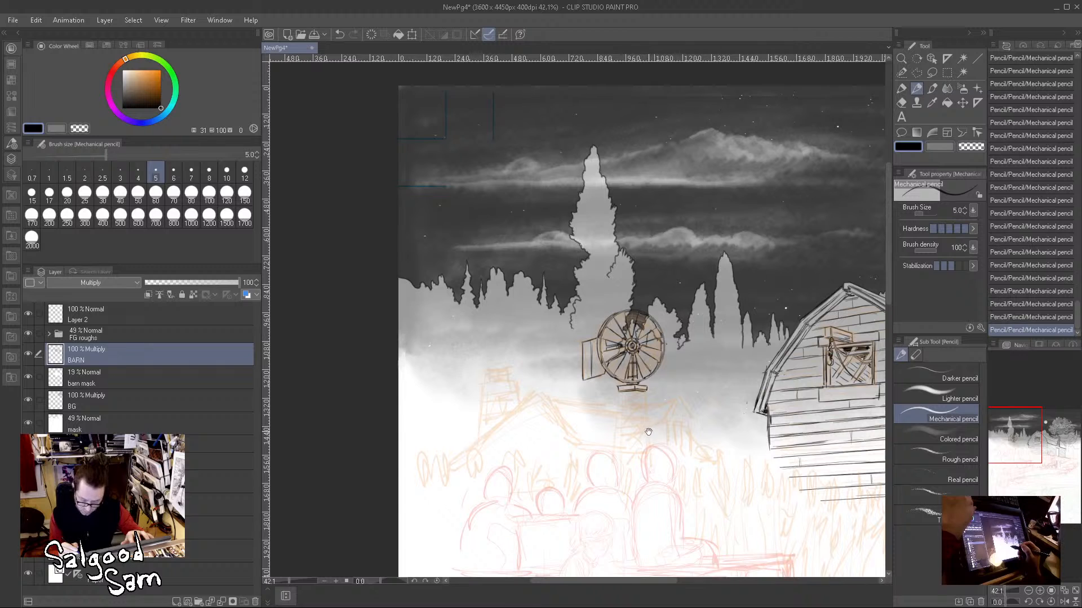
left_click(932, 89)
left_click_drag(160, 101, 123, 70)
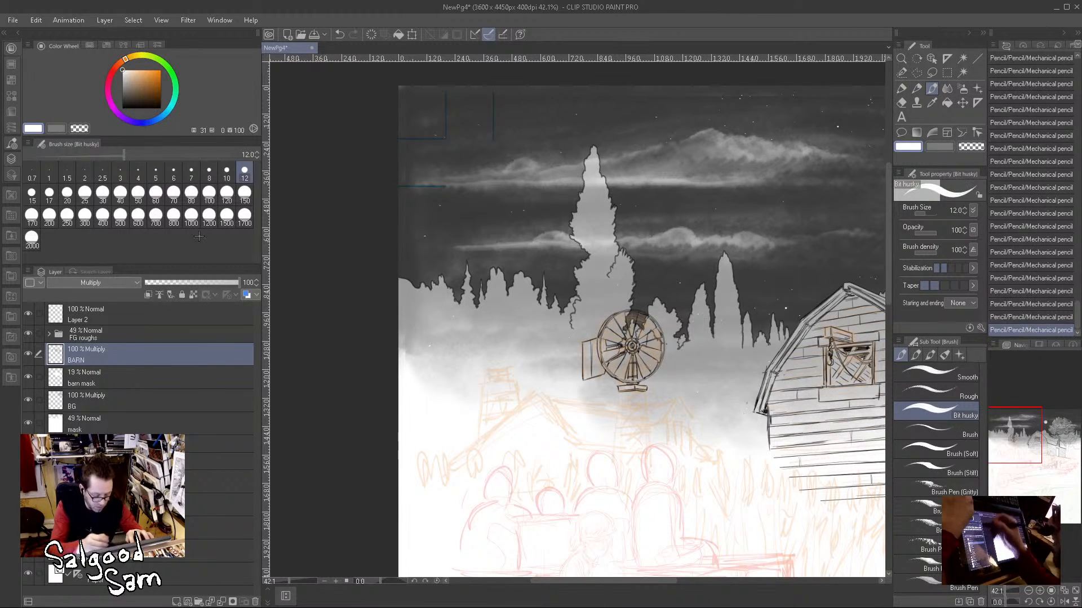
left_click(143, 422)
scroll(631, 344, "up", 10)
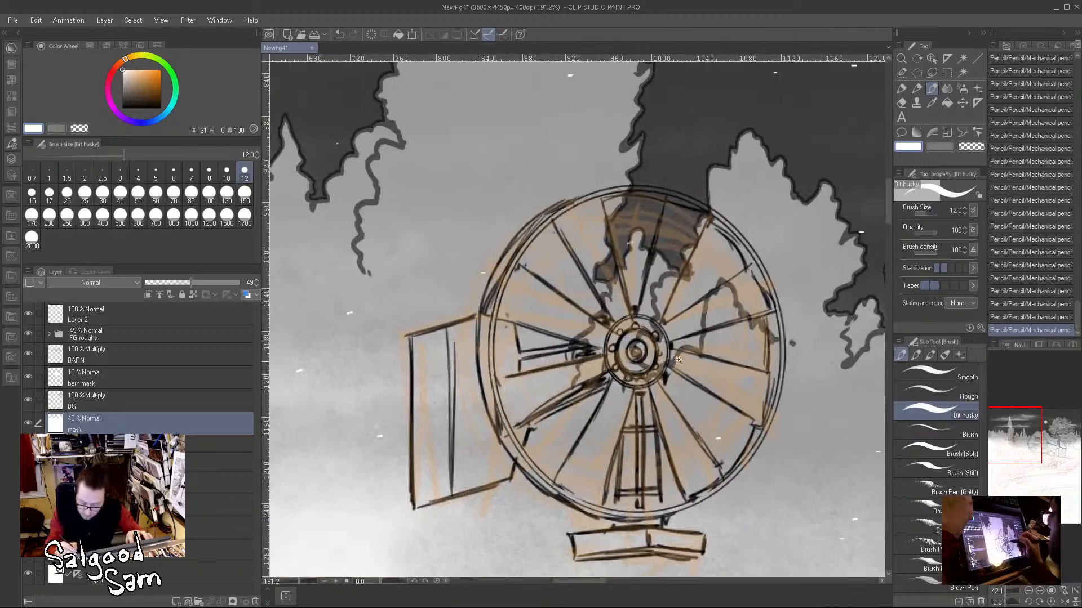
mouse_move(671, 199)
left_mouse_down()
mouse_move(658, 265)
mouse_move(672, 214)
mouse_move(679, 259)
mouse_move(698, 216)
mouse_move(676, 200)
mouse_move(684, 208)
mouse_move(666, 273)
left_mouse_up()
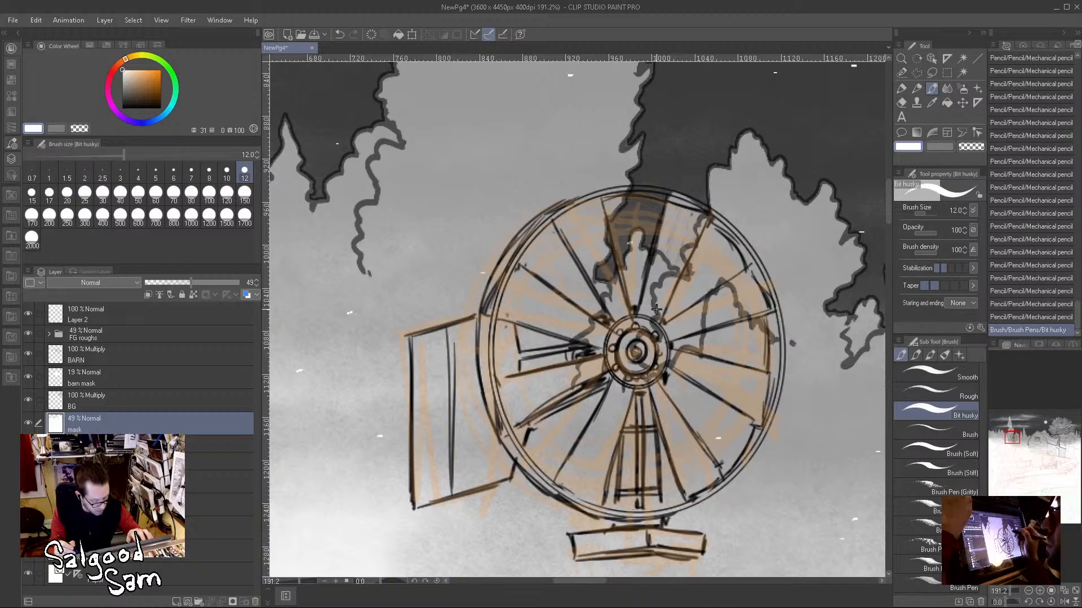
key("ctrl+z")
Step: On the barn mask layer, paint white between the wheel's upper, right and lower spokes to fade the background behind them
left_click(144, 383)
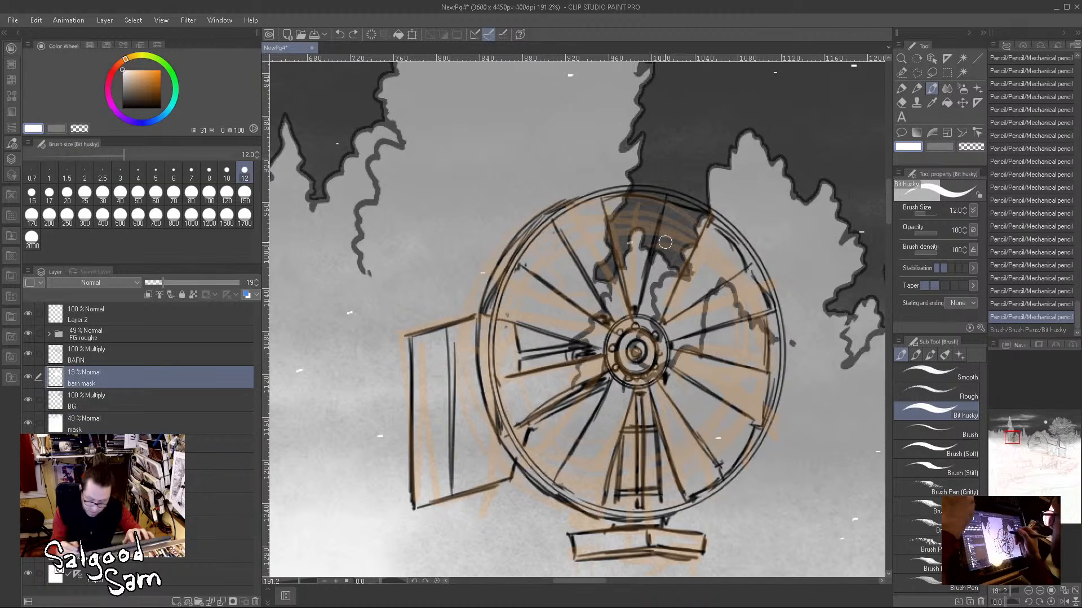
left_click_drag(668, 208, 659, 267)
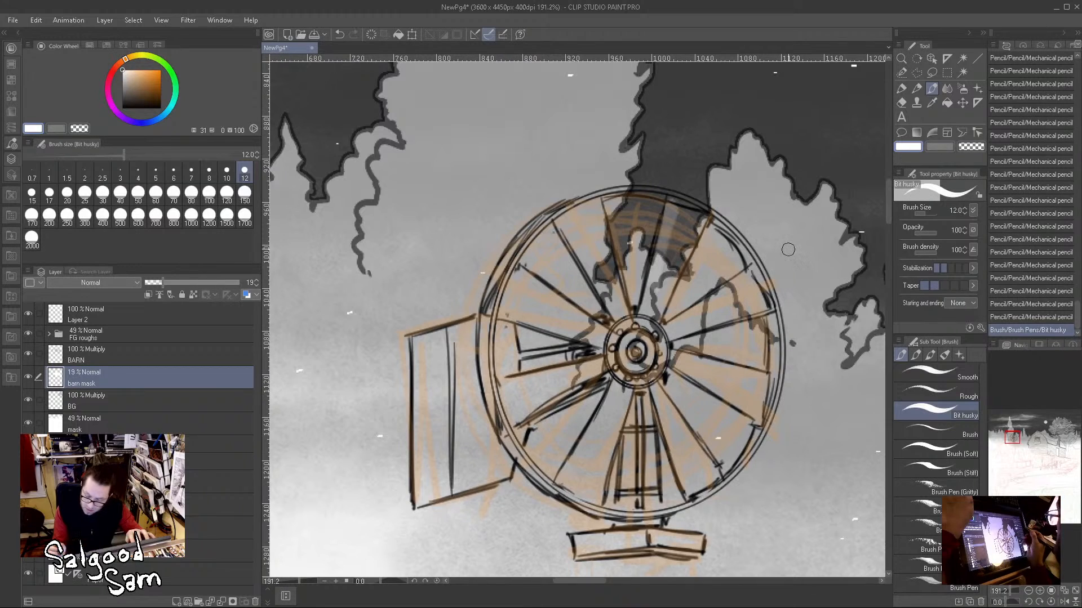
mouse_move(671, 200)
left_mouse_down()
mouse_move(697, 209)
mouse_move(693, 230)
mouse_move(650, 305)
mouse_move(697, 198)
left_mouse_up()
left_click_drag(585, 200, 670, 192)
mouse_move(731, 214)
left_mouse_down()
mouse_move(756, 255)
mouse_move(681, 321)
mouse_move(761, 301)
mouse_move(745, 337)
mouse_move(749, 378)
mouse_move(706, 381)
mouse_move(756, 402)
mouse_move(727, 398)
left_mouse_up()
mouse_move(670, 419)
left_mouse_down()
mouse_move(687, 482)
mouse_move(704, 462)
mouse_move(696, 440)
mouse_move(578, 484)
mouse_move(572, 470)
mouse_move(579, 489)
left_mouse_up()
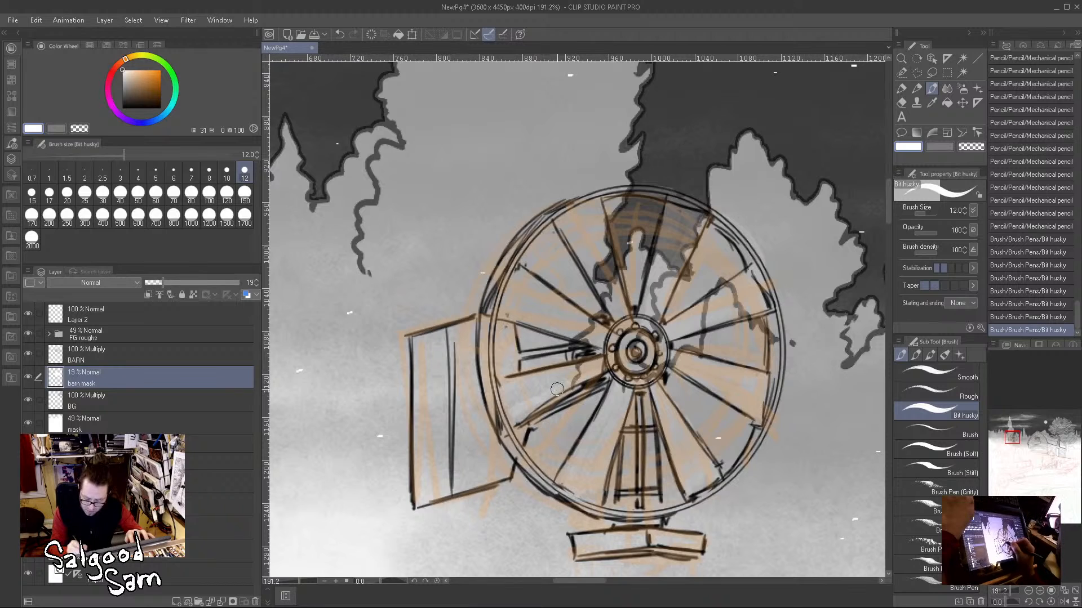
Step: Fill the gaps between the wheel's left spokes and around the hub with white on the barn mask layer
left_click_drag(506, 420, 507, 421)
mouse_move(518, 291)
left_mouse_down()
mouse_move(546, 329)
mouse_move(498, 304)
mouse_move(542, 318)
mouse_move(511, 296)
mouse_move(570, 321)
mouse_move(528, 273)
mouse_move(529, 303)
mouse_move(560, 320)
left_mouse_up()
mouse_move(606, 269)
left_mouse_down()
mouse_move(571, 232)
mouse_move(570, 222)
mouse_move(589, 247)
mouse_move(602, 238)
mouse_move(579, 214)
left_mouse_up()
mouse_move(626, 340)
left_mouse_down()
mouse_move(647, 328)
mouse_move(636, 355)
left_mouse_up()
mouse_move(560, 355)
left_mouse_down()
mouse_move(514, 359)
mouse_move(530, 359)
left_mouse_up()
mouse_move(529, 419)
left_mouse_down()
mouse_move(615, 367)
mouse_move(531, 408)
left_mouse_up()
Step: Paint white mask over the wheel's left rim, the slanted side panel, the platform block and the narrow tower top
mouse_move(509, 329)
left_mouse_down()
mouse_move(514, 421)
mouse_move(483, 346)
mouse_move(507, 450)
mouse_move(493, 418)
mouse_move(493, 315)
mouse_move(414, 347)
mouse_move(423, 472)
mouse_move(460, 334)
mouse_move(471, 370)
mouse_move(461, 432)
mouse_move(434, 471)
mouse_move(466, 445)
mouse_move(449, 467)
mouse_move(493, 464)
left_mouse_up()
mouse_move(471, 380)
left_mouse_down()
mouse_move(495, 468)
mouse_move(459, 478)
left_mouse_up()
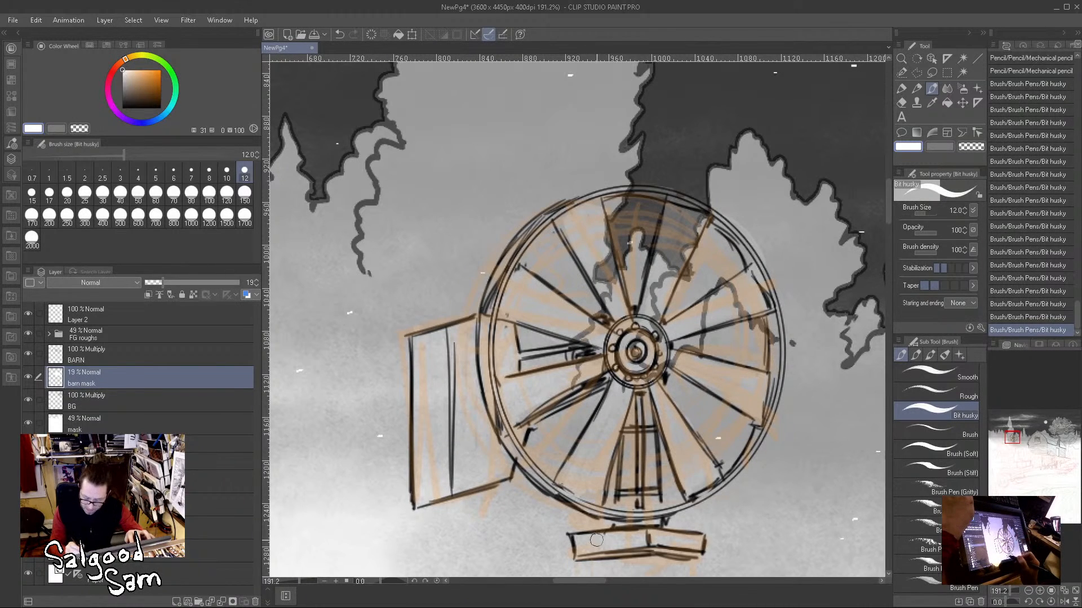
left_click_drag(695, 537, 699, 546)
mouse_move(651, 509)
left_mouse_down()
mouse_move(638, 394)
mouse_move(634, 500)
left_mouse_up()
Step: Return to the BARN layer with the black Mechanical pencil and draw a long double-line centre post down from the platform
scroll(701, 372, "down", 3)
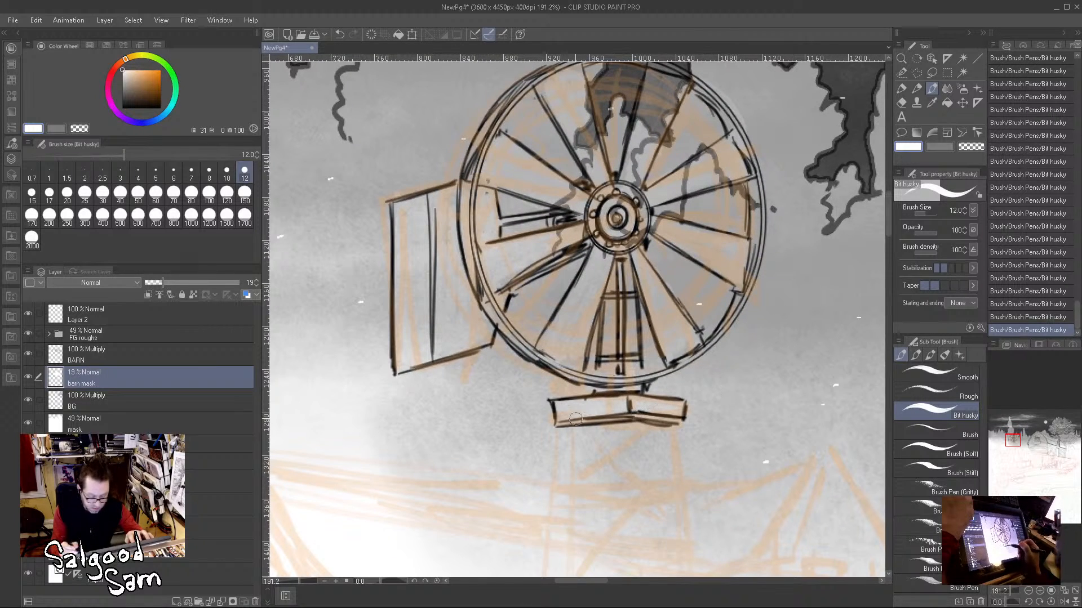
key("alt+bracketright")
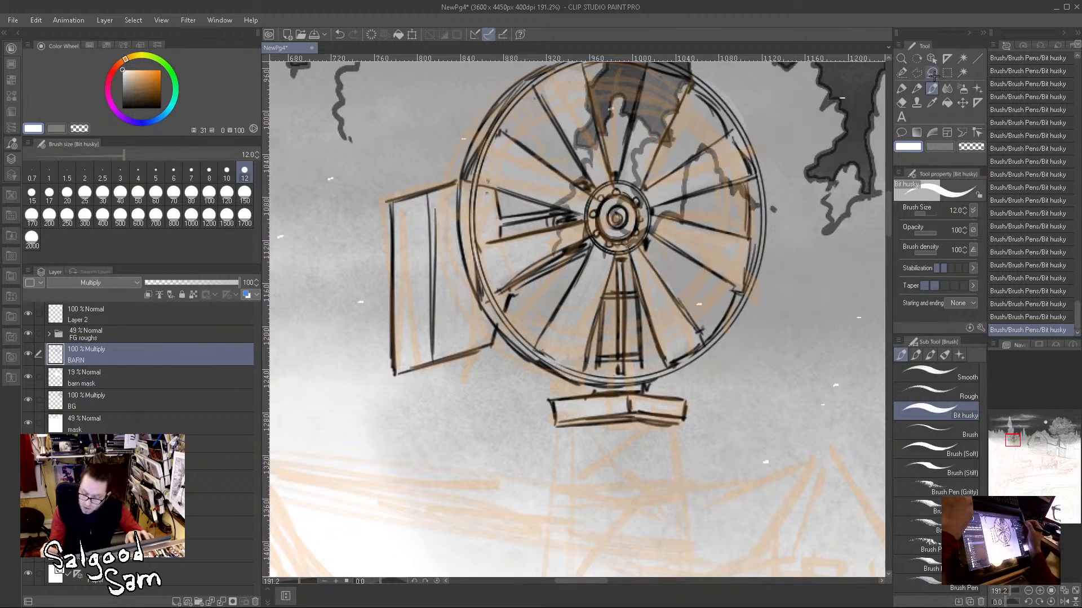
left_click(917, 89)
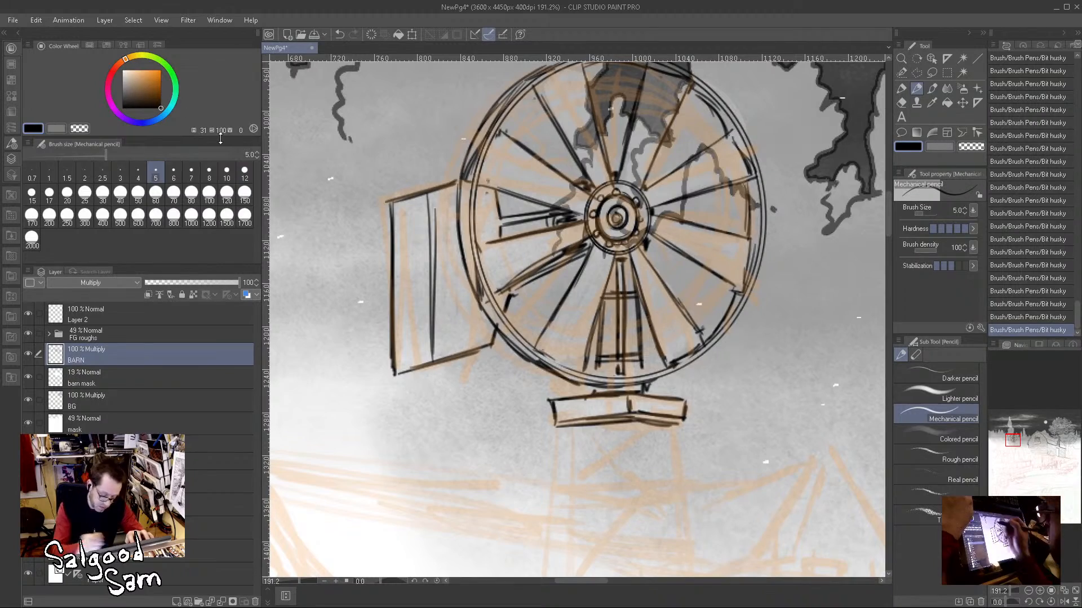
scroll(737, 373, "down", 5)
scroll(805, 443, "down", 3)
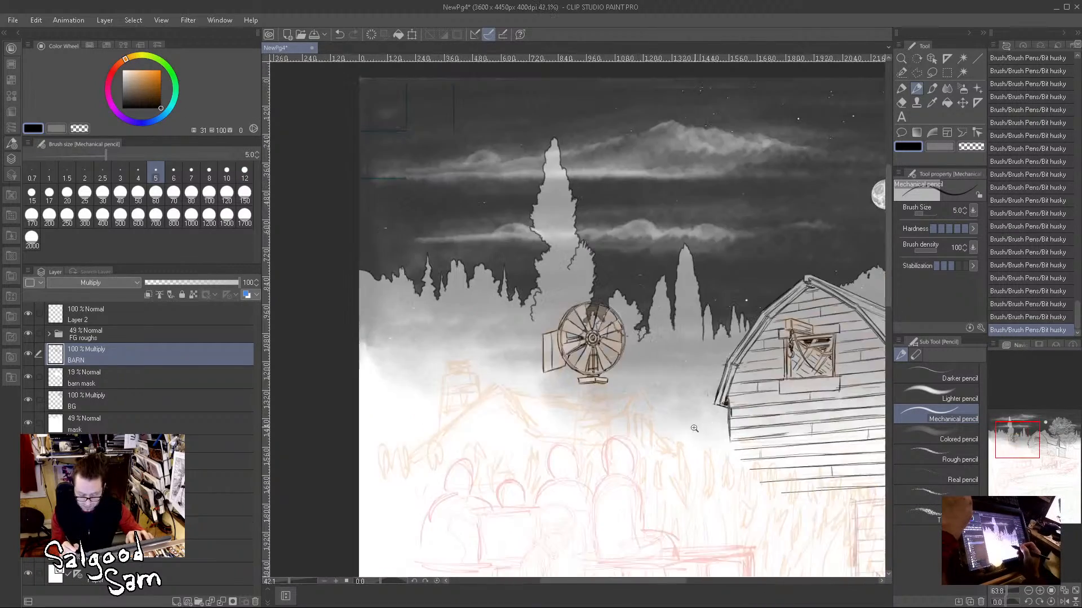
left_click_drag(658, 473, 564, 427)
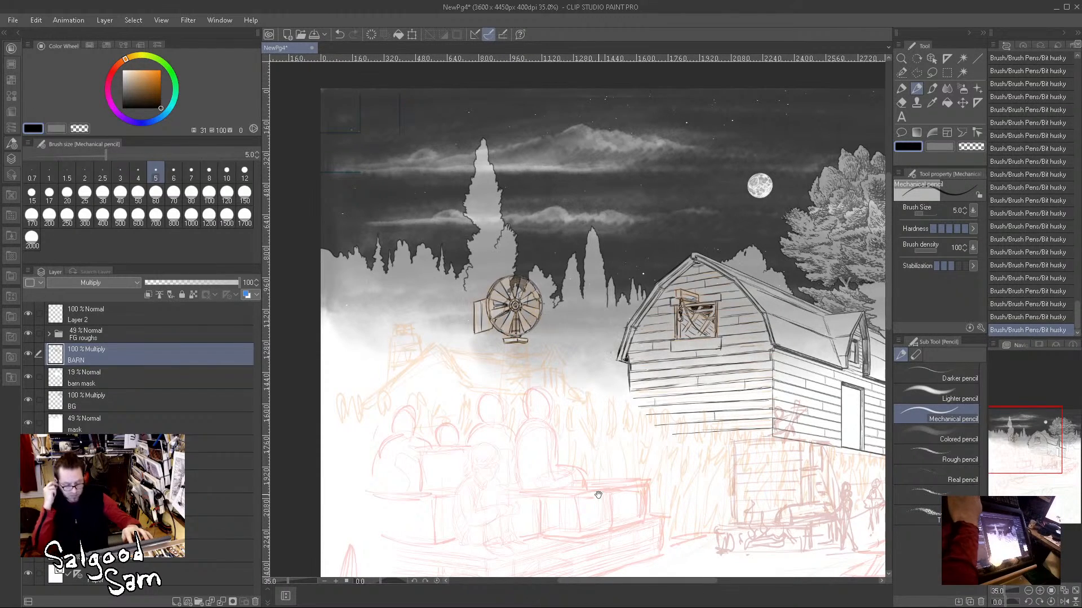
scroll(740, 438, "down", 3)
left_click_drag(791, 482, 686, 406)
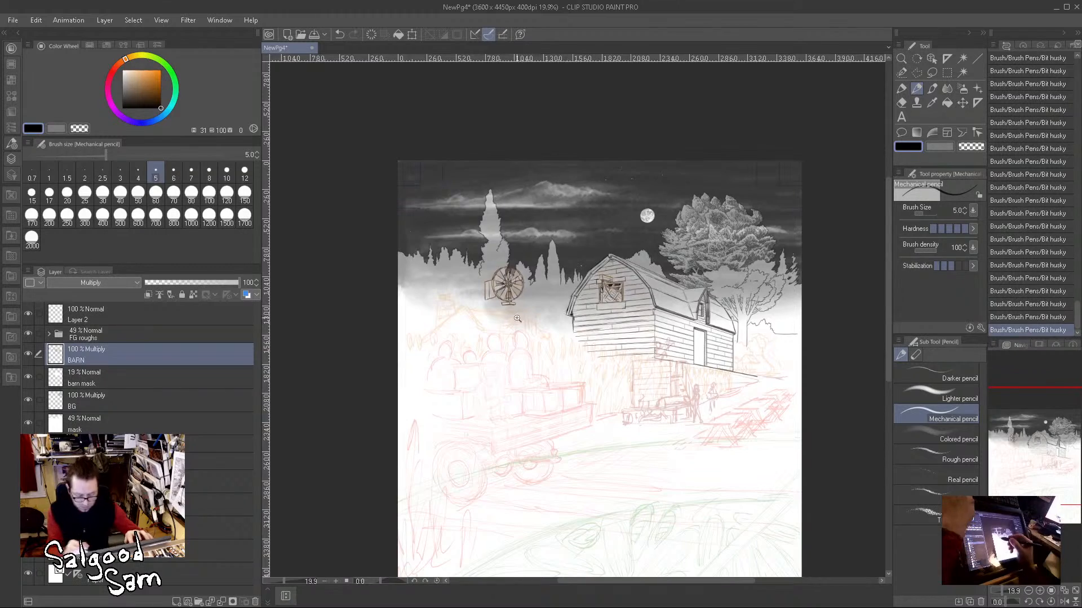
scroll(517, 319, "up", 10)
left_click_drag(457, 205, 457, 544)
left_click_drag(463, 198, 463, 561)
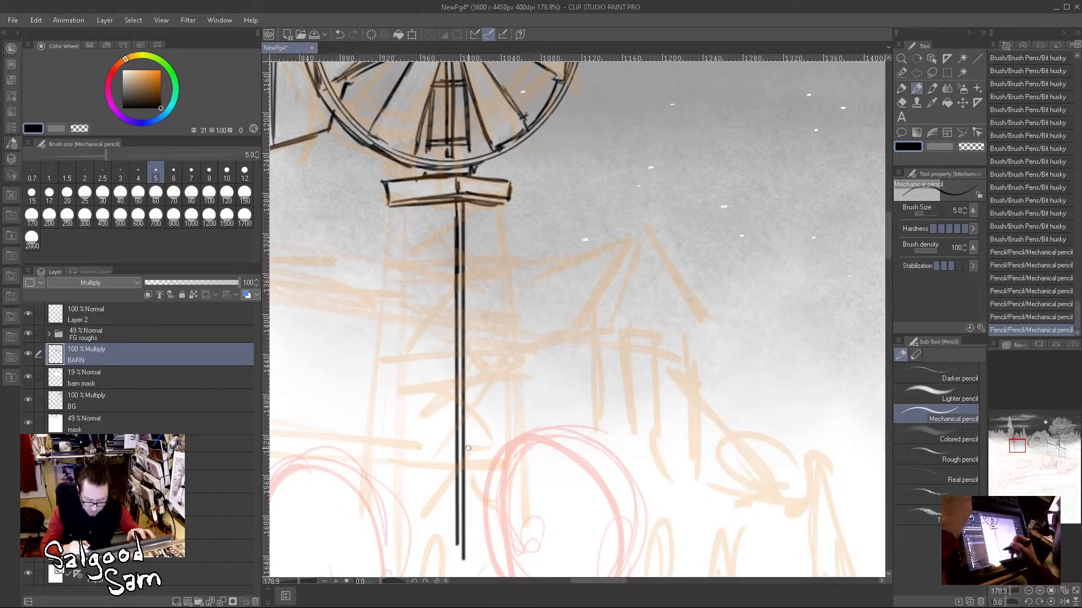
Step: Pencil the tower's left and right double-line legs, spreading slightly outward from the platform's ends down to the ground
left_click_drag(377, 415, 367, 477)
left_click_drag(399, 206, 374, 485)
mouse_move(502, 207)
left_mouse_down()
mouse_move(525, 460)
mouse_move(524, 494)
mouse_move(513, 465)
mouse_move(511, 532)
mouse_move(582, 350)
mouse_move(584, 378)
left_mouse_up()
left_click(494, 206)
left_click(515, 493, "shift")
mouse_move(450, 312)
left_mouse_down()
mouse_move(444, 368)
mouse_move(436, 351)
left_mouse_up()
mouse_move(494, 360)
left_mouse_down()
mouse_move(488, 423)
mouse_move(513, 605)
left_mouse_up()
Step: Draw horizontal crossbars at three levels of the tower, joining both outer legs to the centre post
mouse_move(485, 376)
left_mouse_down()
mouse_move(552, 366)
mouse_move(482, 378)
mouse_move(602, 370)
left_mouse_up()
left_click_drag(560, 366, 601, 378)
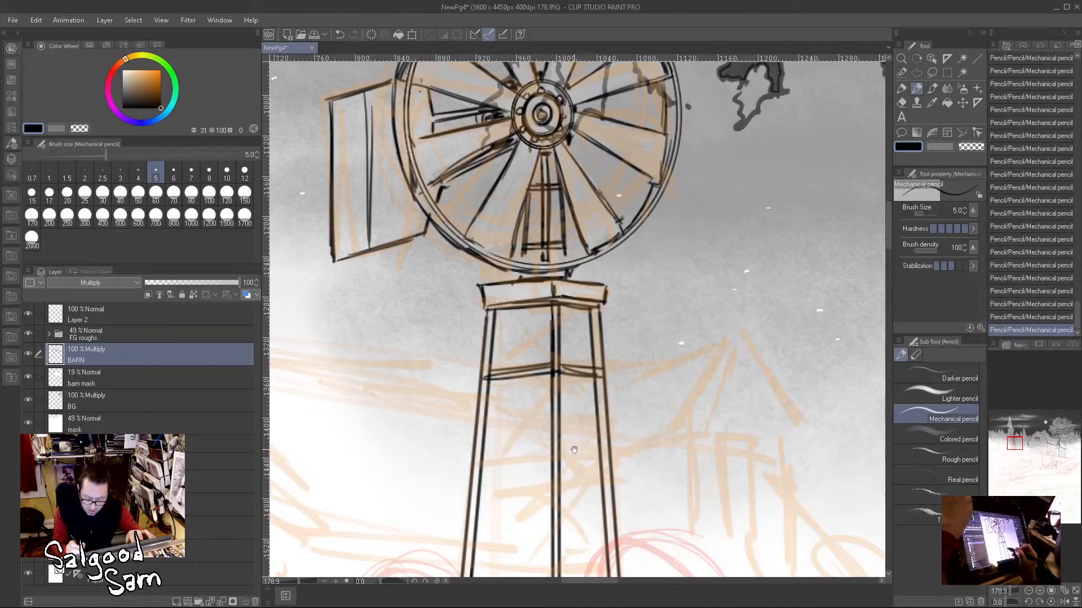
left_click_drag(582, 448, 614, 354)
mouse_move(508, 361)
left_mouse_down()
mouse_move(577, 352)
mouse_move(583, 362)
left_mouse_up()
left_click_drag(588, 355, 635, 362)
left_click_drag(592, 361, 618, 364)
left_click_drag(511, 437, 635, 440)
Step: Pencil one diagonal brace in each upper tower bay, sloping outward from the centre post to the left and right legs
left_click_drag(584, 354, 511, 440)
mouse_move(575, 284)
left_mouse_down()
mouse_move(508, 365)
mouse_move(515, 355)
left_mouse_up()
left_click_drag(582, 217, 517, 285)
left_click_drag(588, 363, 633, 434)
left_click_drag(591, 362, 637, 431)
mouse_move(588, 273)
left_mouse_down()
mouse_move(627, 350)
mouse_move(594, 303)
mouse_move(632, 360)
left_mouse_up()
left_click_drag(595, 211, 622, 272)
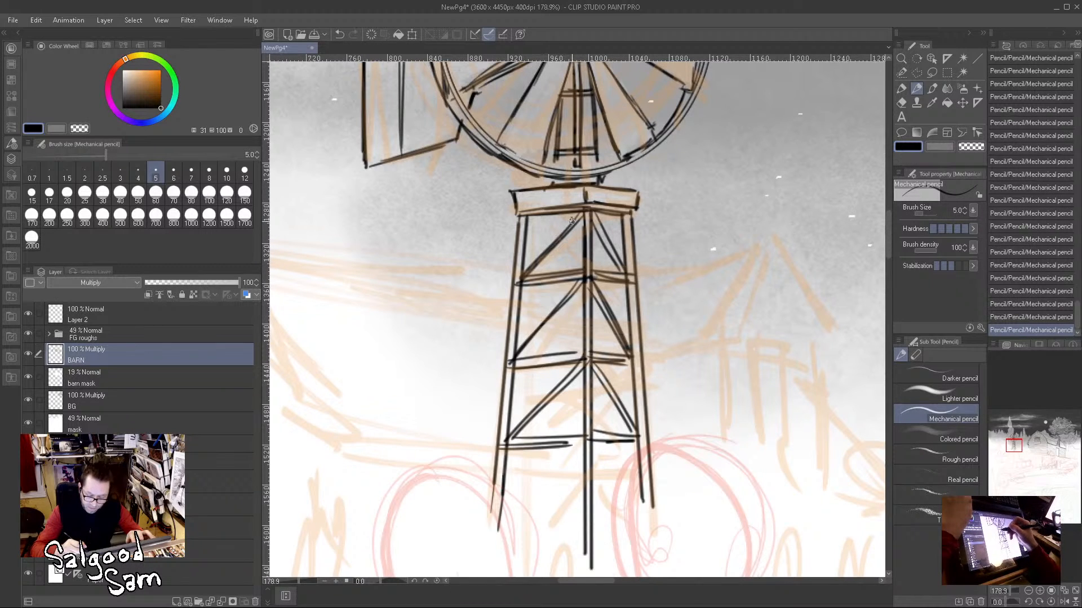
Step: Draw the tower's rear leg as broken vertical segments just left of the centre post, from the platform to the lowest tier
left_click_drag(570, 217, 567, 342)
left_click_drag(572, 289, 565, 432)
left_click_drag(571, 373, 561, 517)
left_click_drag(573, 456, 569, 522)
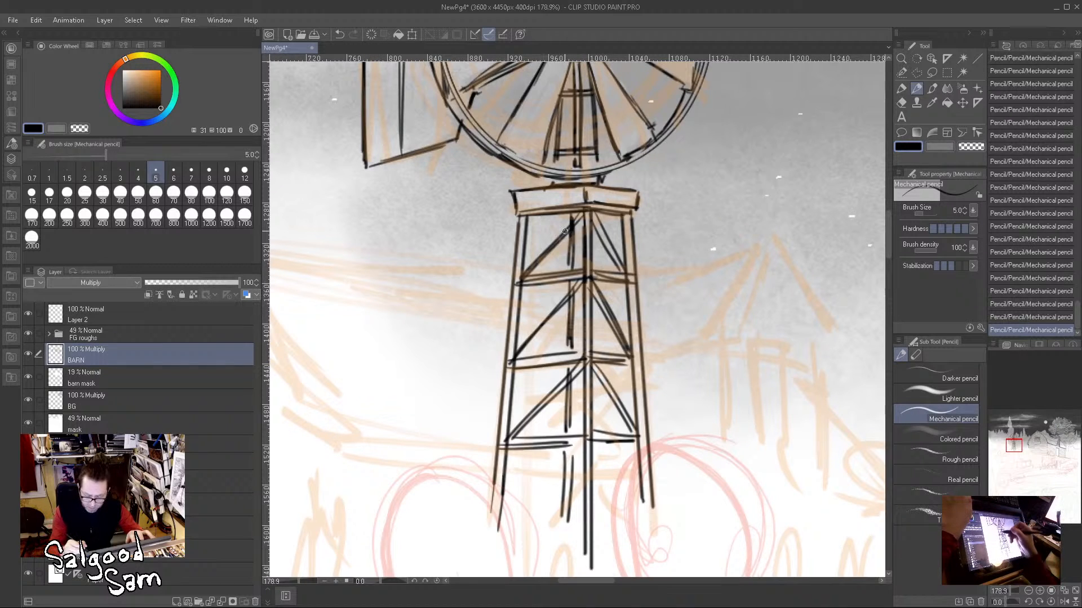
Step: Add a rear crossbar under the platform and opposing diagonals that complete the X braces in the tower's top tier
left_click_drag(526, 218, 573, 220)
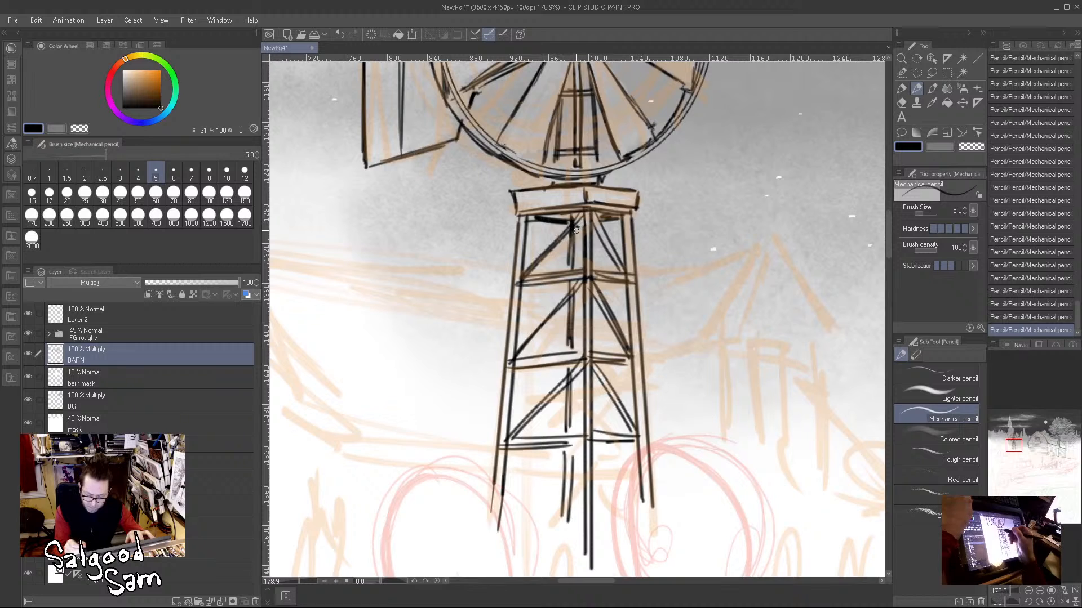
left_click_drag(534, 221, 568, 271)
mouse_move(614, 225)
left_mouse_down()
mouse_move(573, 279)
mouse_move(607, 239)
left_mouse_up()
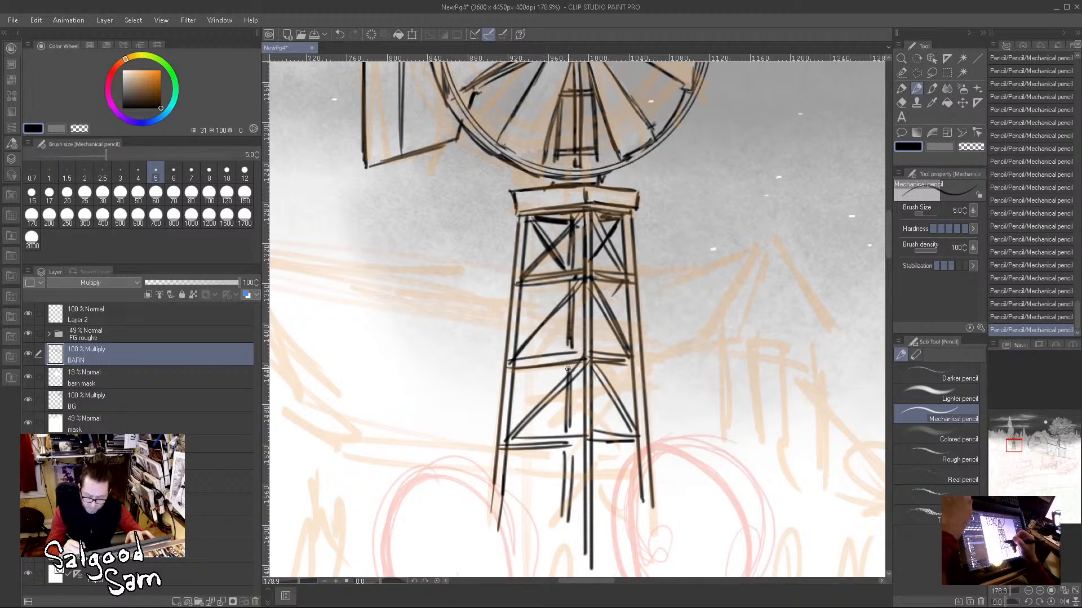
Step: Draw the opposing diagonals on both sides of the tower's second and third tiers to complete their X braces
left_click_drag(625, 279, 609, 304)
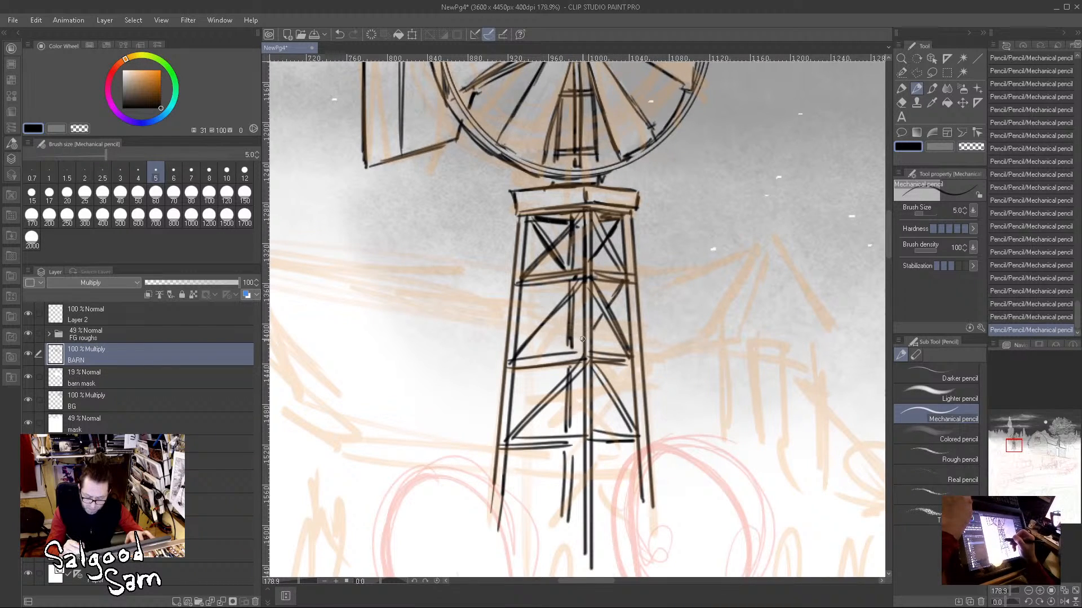
mouse_move(523, 285)
left_mouse_down()
mouse_move(555, 348)
mouse_move(569, 346)
mouse_move(568, 431)
left_mouse_up()
left_click_drag(514, 375, 567, 437)
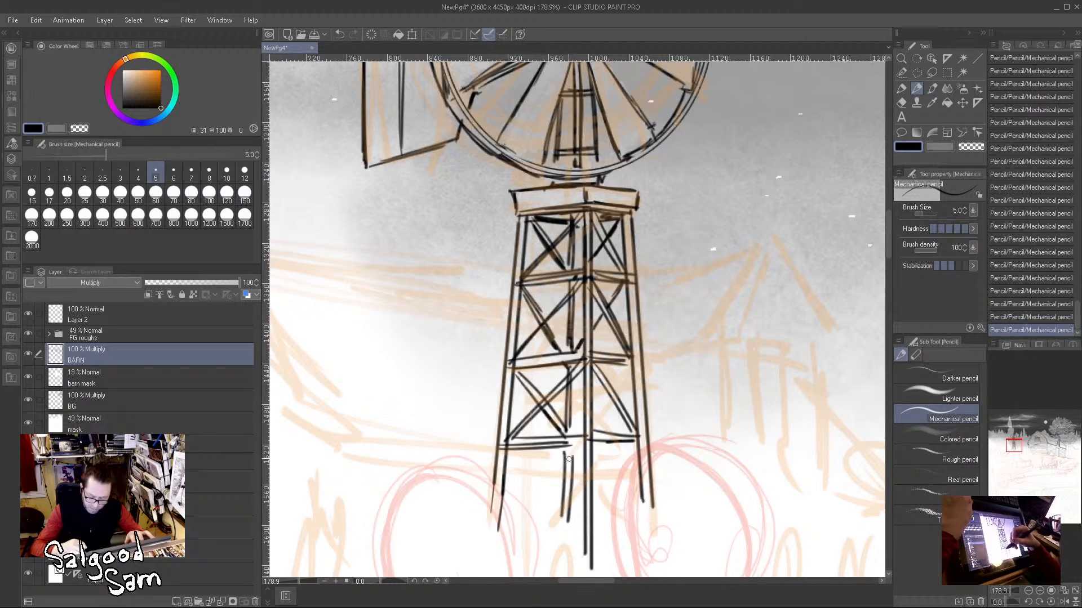
left_click_drag(533, 395, 576, 447)
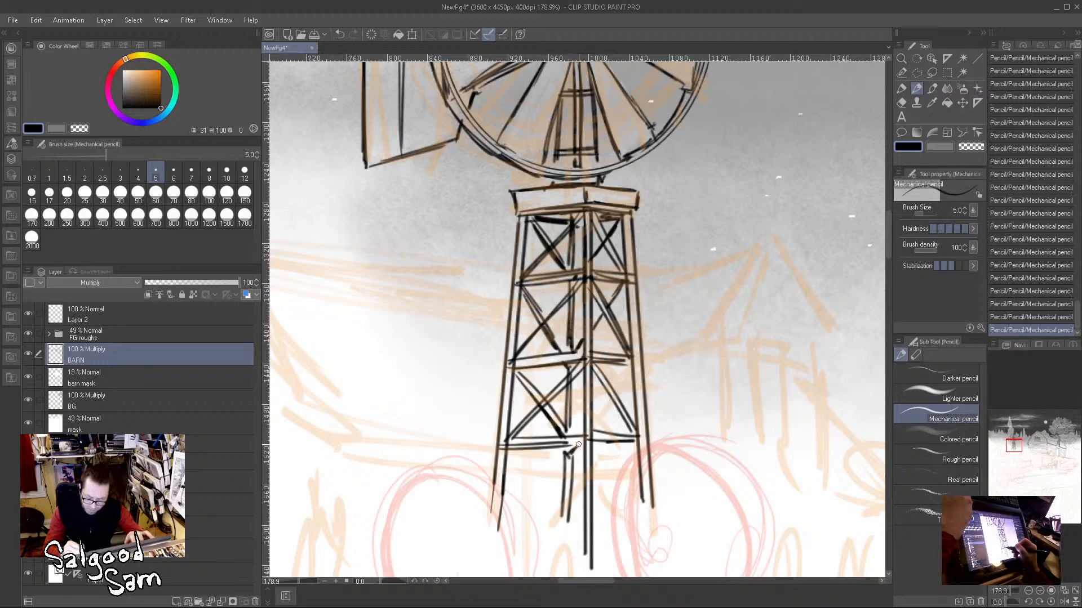
left_click_drag(616, 403, 591, 430)
left_click_drag(634, 370, 592, 426)
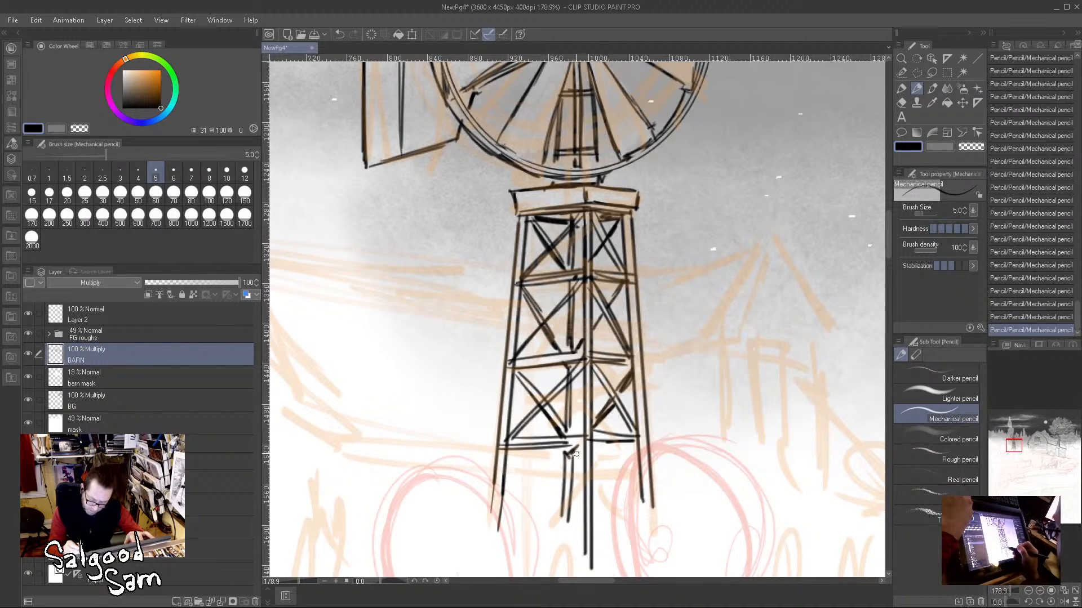
Step: Pencil the rear crossbars just beneath the front ones at the tower's three lower levels
left_click_drag(510, 453, 568, 457)
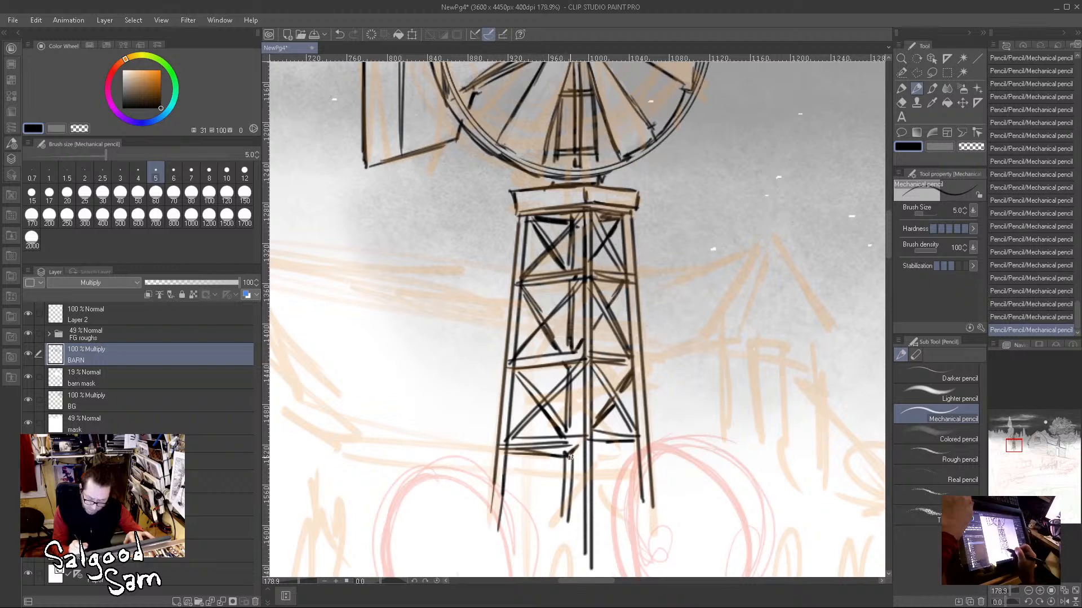
left_click_drag(519, 373, 621, 372)
mouse_move(530, 294)
left_mouse_down()
mouse_move(580, 297)
mouse_move(614, 285)
left_mouse_up()
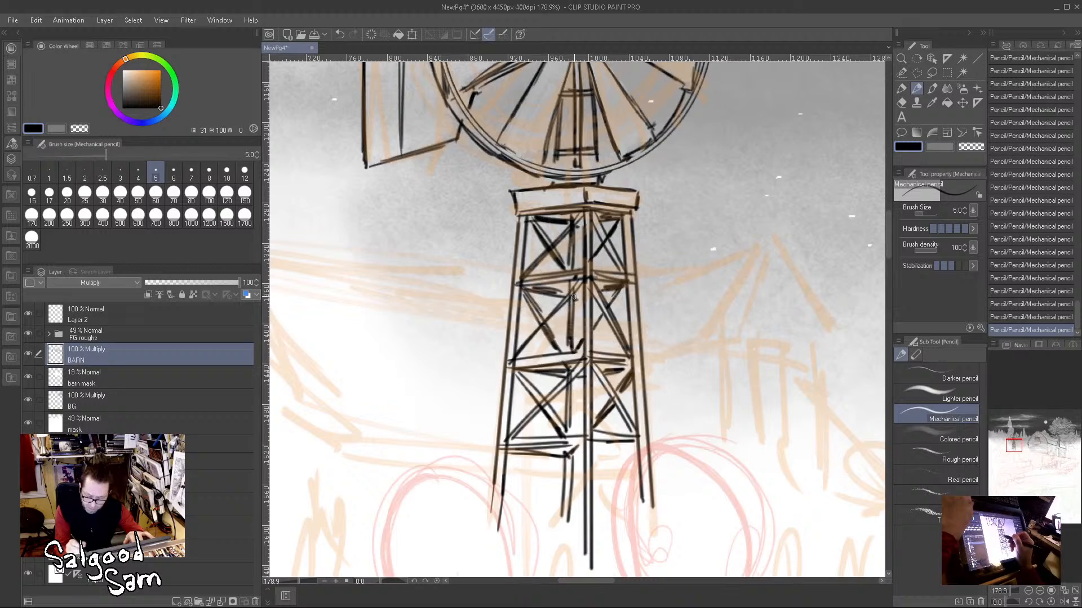
left_click_drag(596, 450, 629, 448)
Step: Draw crossing diagonal braces between the legs and centre post in the tower's bottom tier
scroll(661, 477, "down", 5)
left_click_drag(724, 503, 673, 439)
scroll(557, 423, "up", 4)
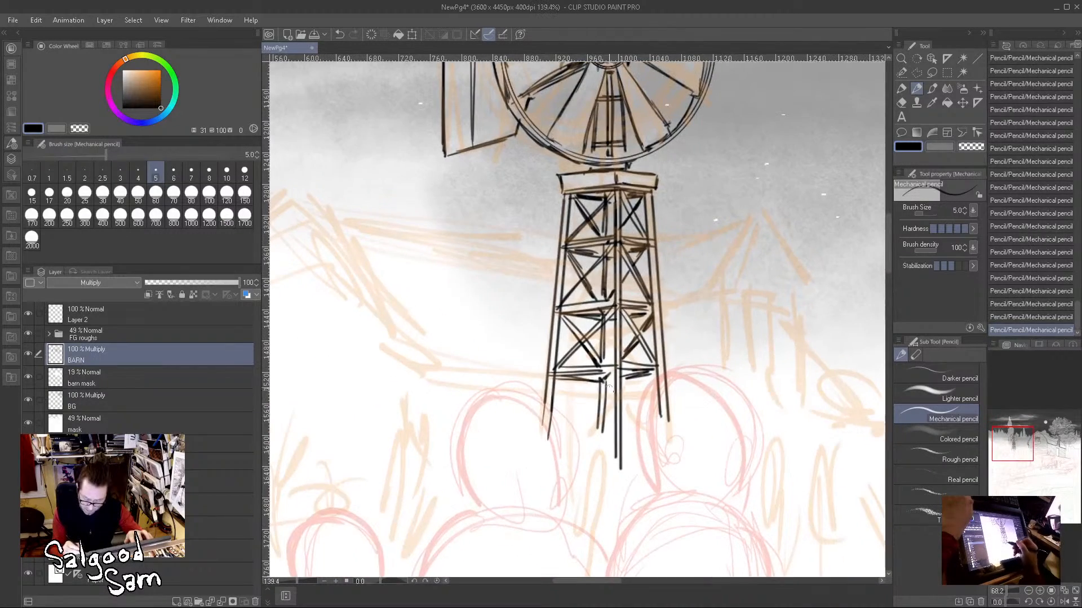
left_click_drag(603, 371, 552, 438)
left_click_drag(618, 366, 668, 441)
left_click_drag(631, 394, 670, 449)
left_click_drag(654, 377, 620, 424)
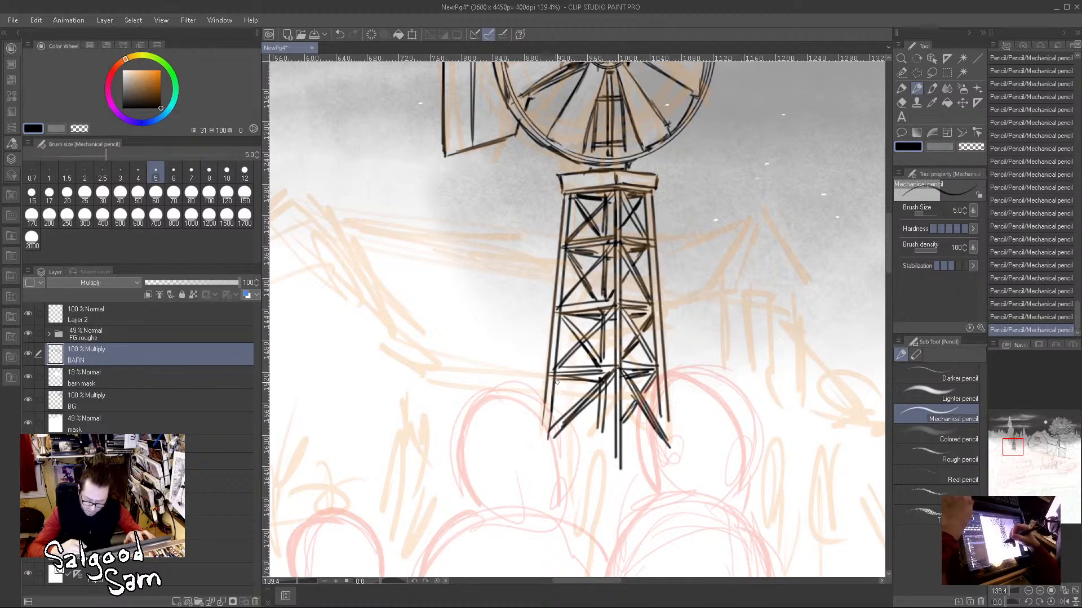
left_click_drag(556, 373, 600, 442)
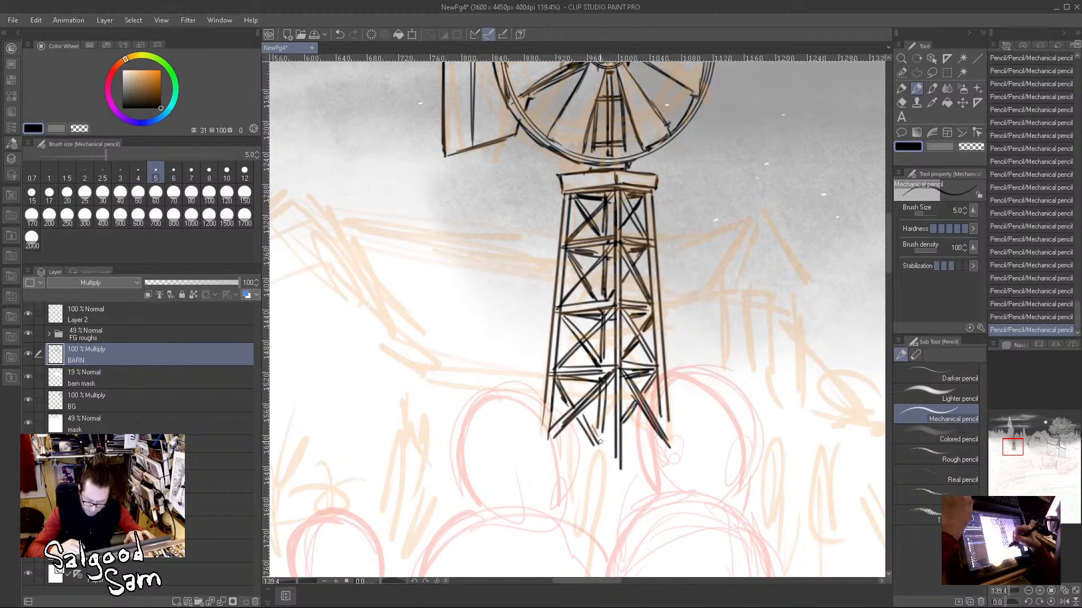
left_click_drag(648, 497, 611, 520)
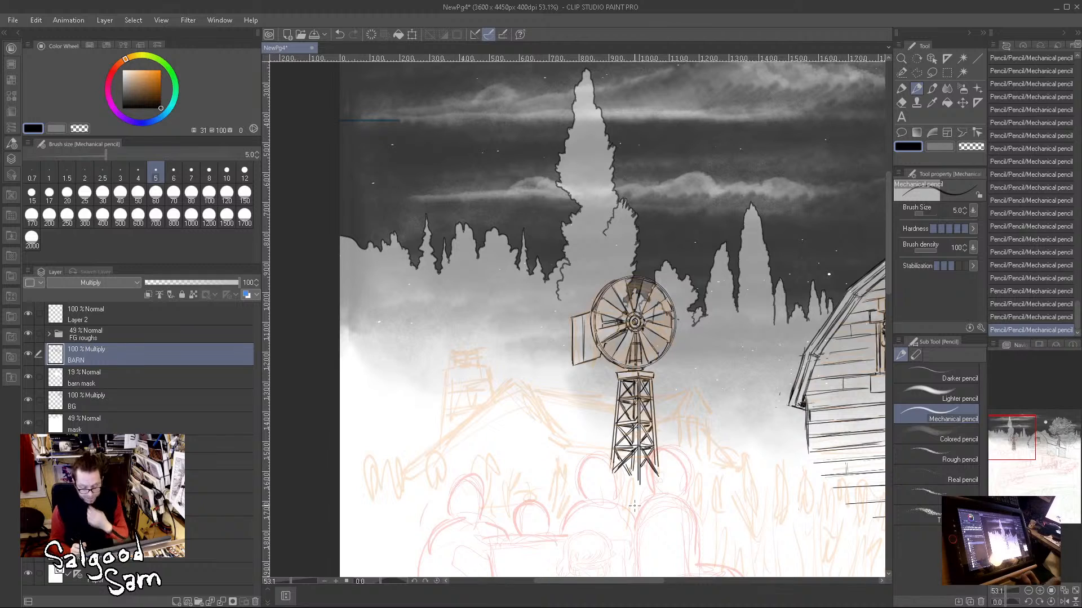
Step: Pencil a short eave line behind the tower and the two steep slopes of the farmhouse dormer's gable over the rough
left_click_drag(688, 406, 739, 398)
left_click_drag(564, 463, 643, 444)
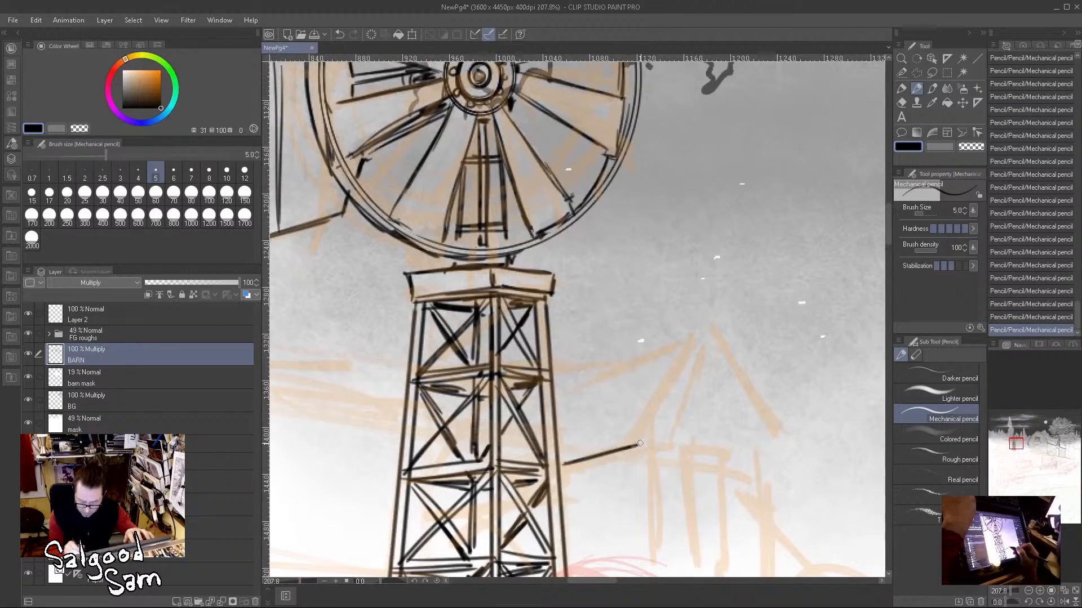
mouse_move(701, 332)
left_mouse_down()
mouse_move(645, 440)
mouse_move(701, 333)
mouse_move(770, 435)
left_mouse_up()
left_click_drag(731, 357, 775, 446)
left_click_drag(757, 411, 780, 460)
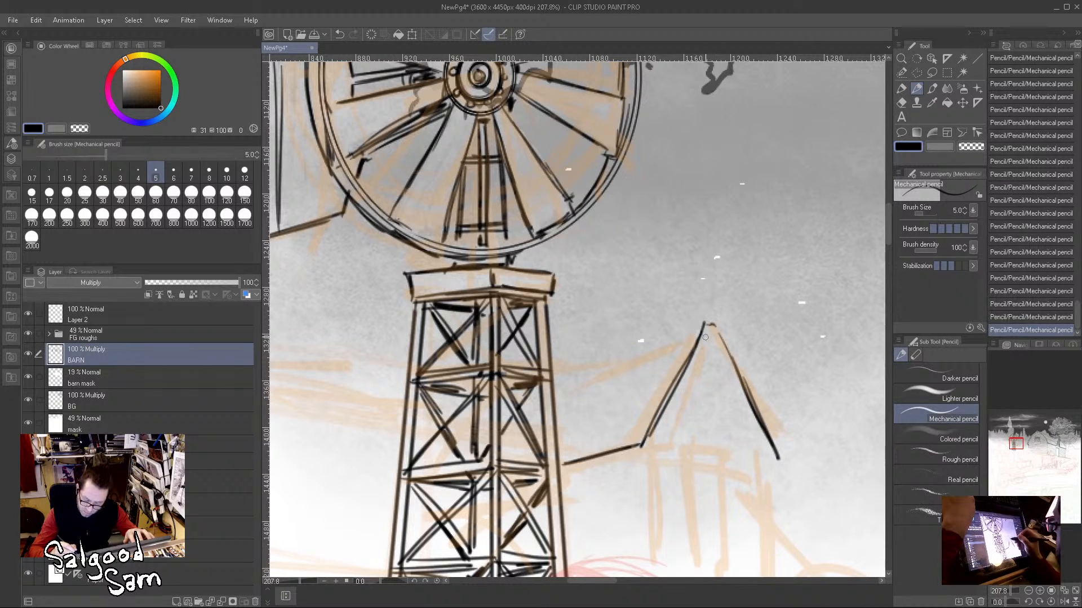
Step: Draw the curved inner edges of the dormer gable's bargeboards, with rounded ends at the feet
left_click_drag(648, 451, 701, 363)
key("ctrl+z")
key("ctrl+z")
mouse_move(647, 447)
left_mouse_down()
mouse_move(710, 346)
mouse_move(772, 458)
left_mouse_up()
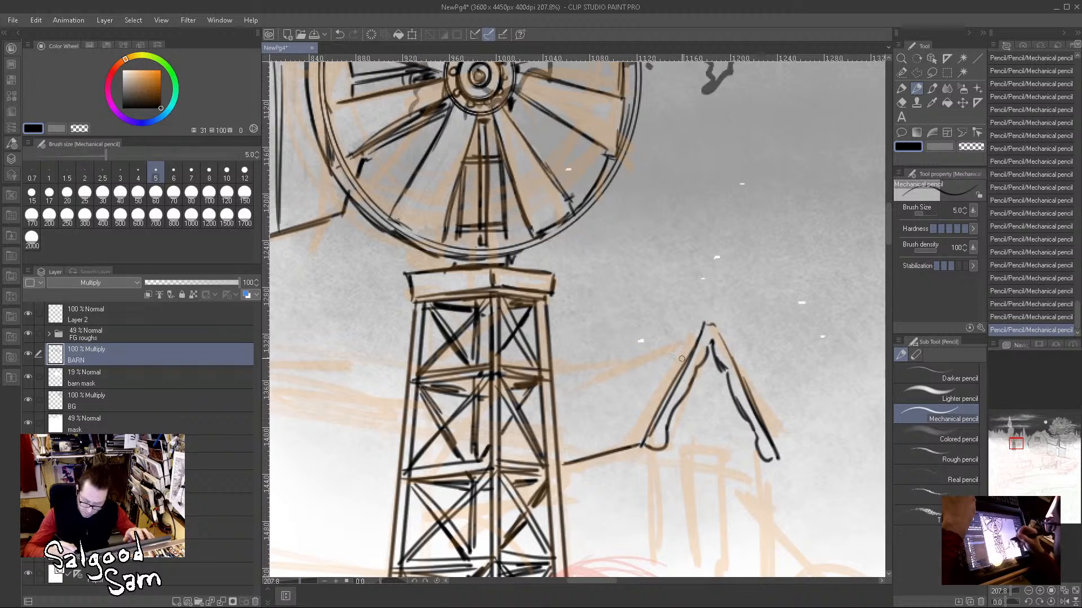
Step: Add outer parallel lines along both gable slopes and double the eave line to give the dormer roof edge thickness
mouse_move(706, 320)
left_mouse_down()
mouse_move(724, 320)
mouse_move(766, 420)
left_mouse_up()
mouse_move(733, 344)
left_mouse_down()
mouse_move(784, 457)
mouse_move(770, 461)
left_mouse_up()
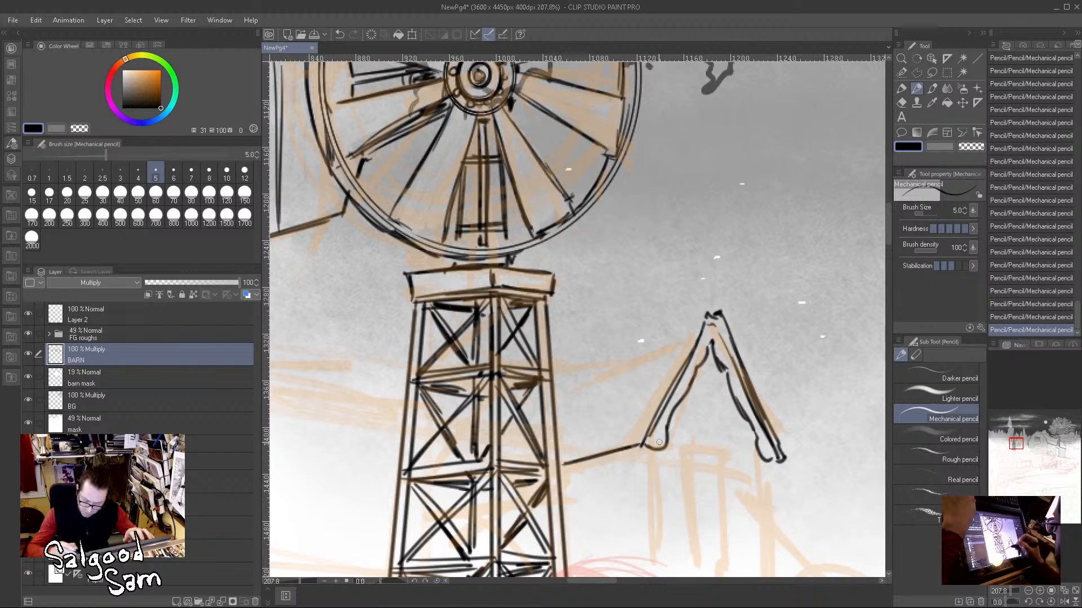
left_click_drag(561, 463, 642, 433)
mouse_move(699, 309)
left_mouse_down()
mouse_move(642, 437)
mouse_move(706, 314)
mouse_move(727, 303)
mouse_move(772, 415)
left_mouse_up()
left_click_drag(747, 356, 785, 445)
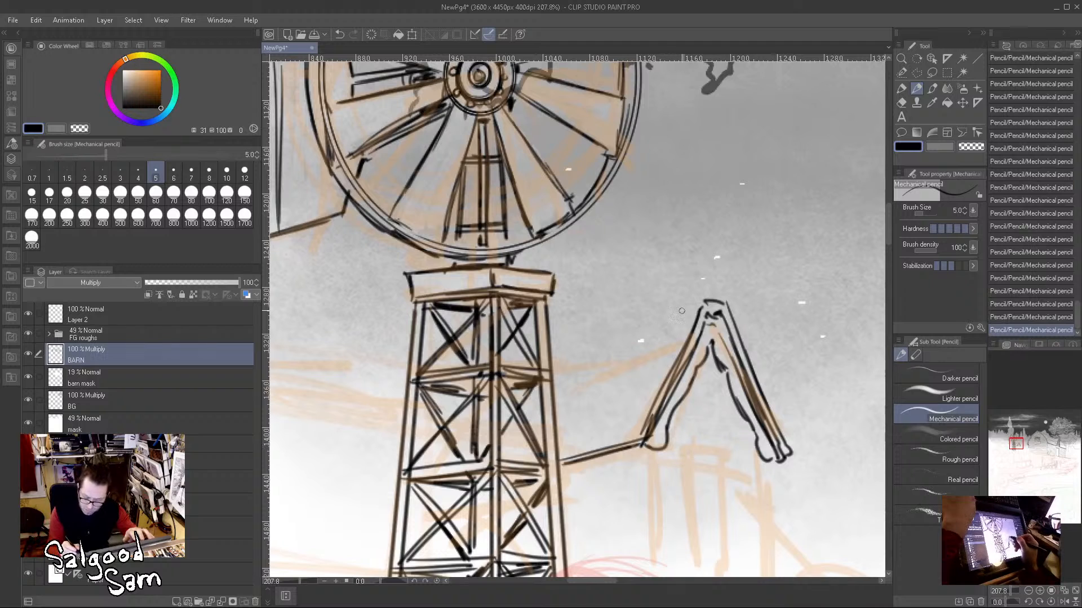
Step: Top the dormer gable with a spired finial and draw its doubled ridge line back towards the windmill tower
left_click_drag(704, 297, 718, 299)
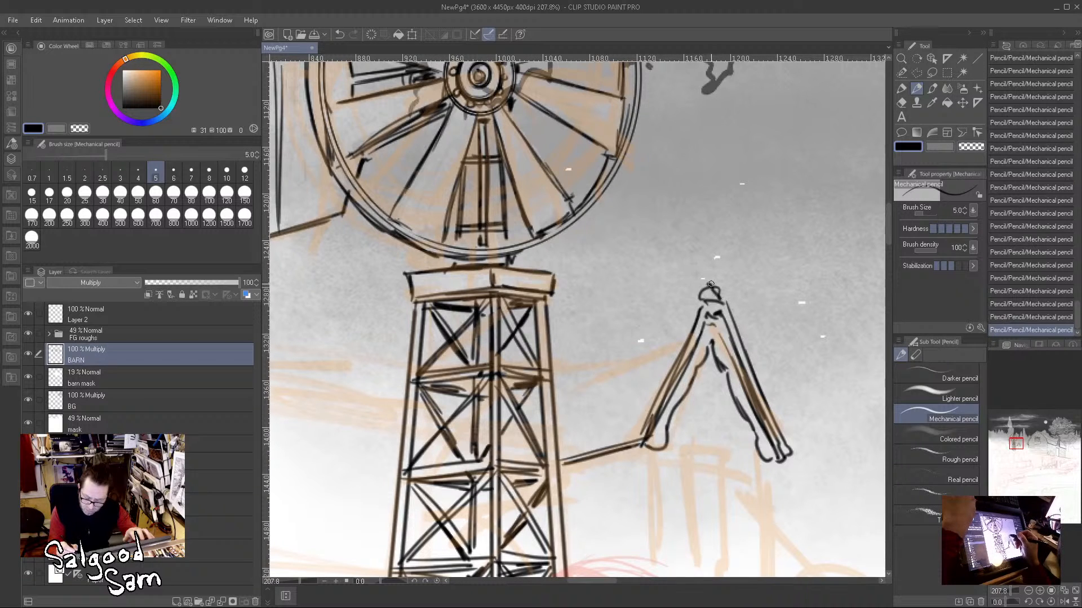
left_click_drag(709, 241, 711, 267)
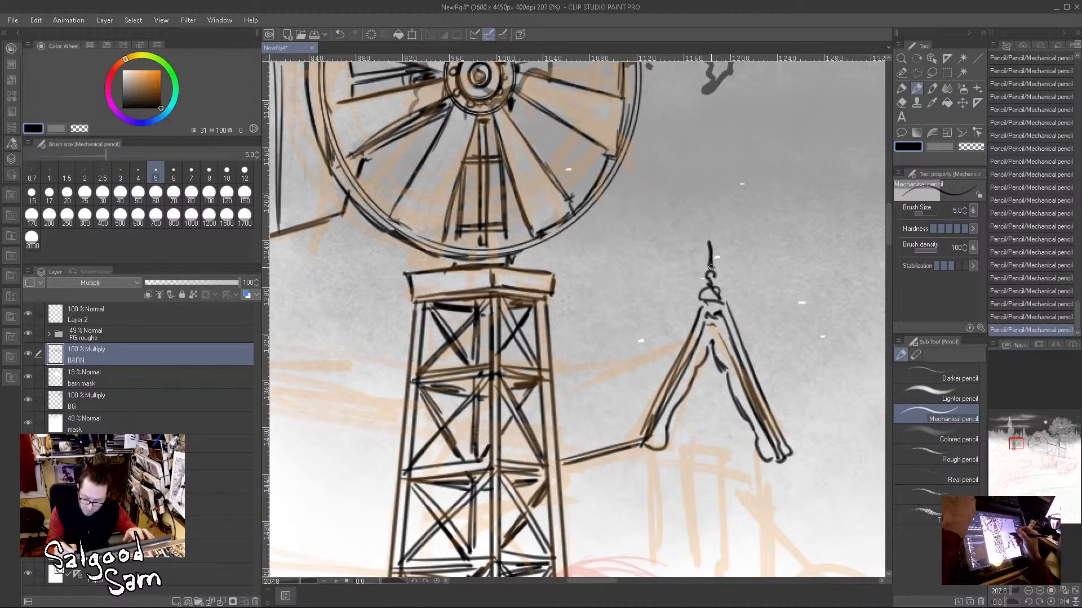
mouse_move(688, 317)
left_mouse_down()
mouse_move(572, 374)
mouse_move(683, 342)
mouse_move(572, 385)
left_mouse_up()
left_click_drag(640, 433, 733, 247)
left_click_drag(653, 285, 734, 257)
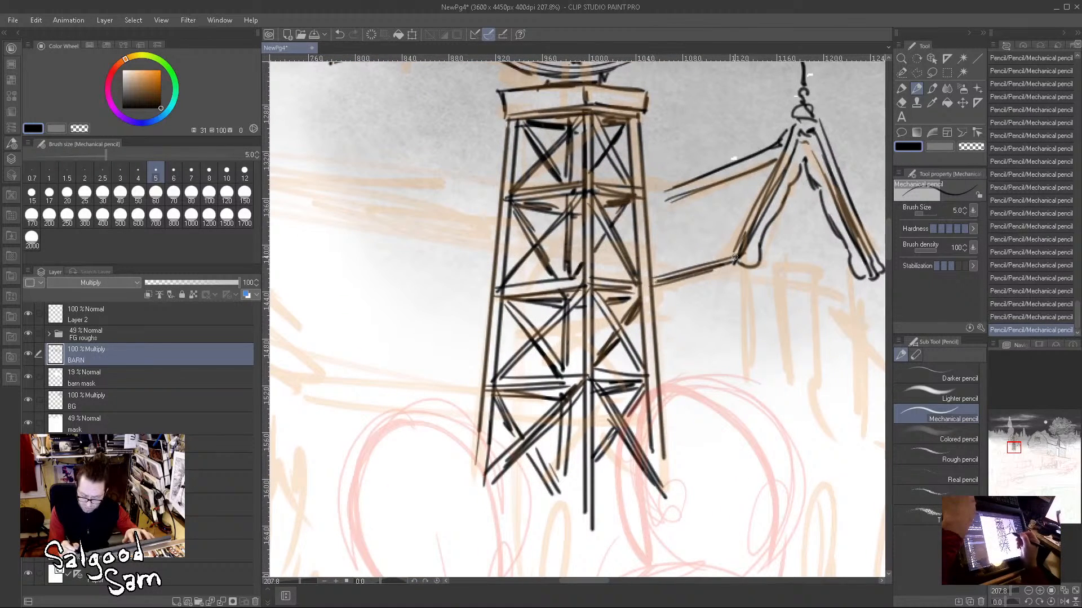
Step: Draw a long straight ridge line for the farmhouse's main roof, running from its gable peak to the windmill tower
left_click_drag(620, 334, 634, 358)
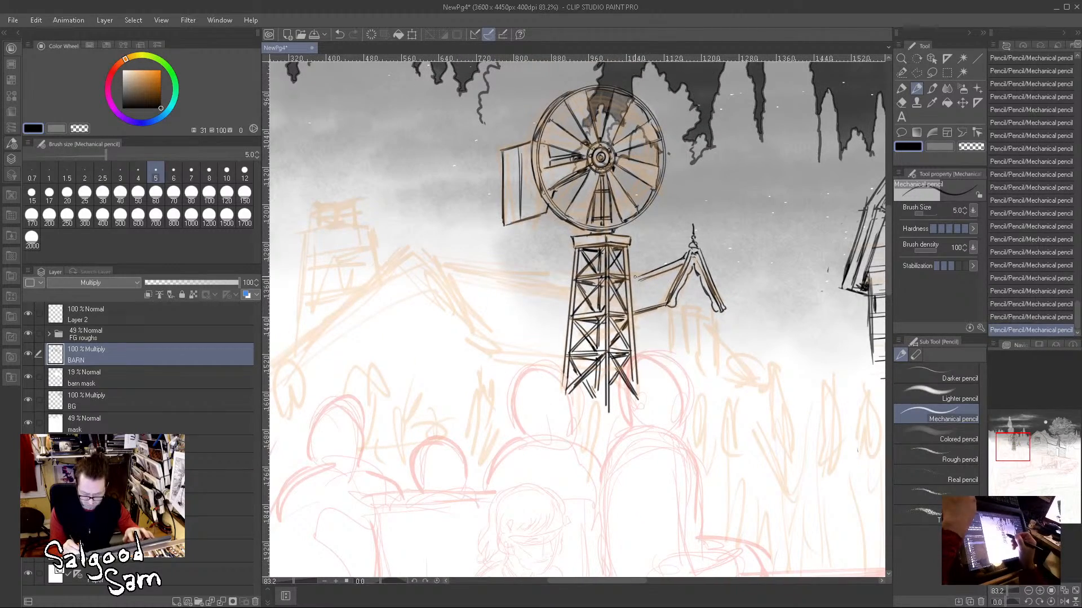
mouse_move(602, 286)
left_mouse_down()
mouse_move(766, 240)
mouse_move(741, 270)
left_mouse_up()
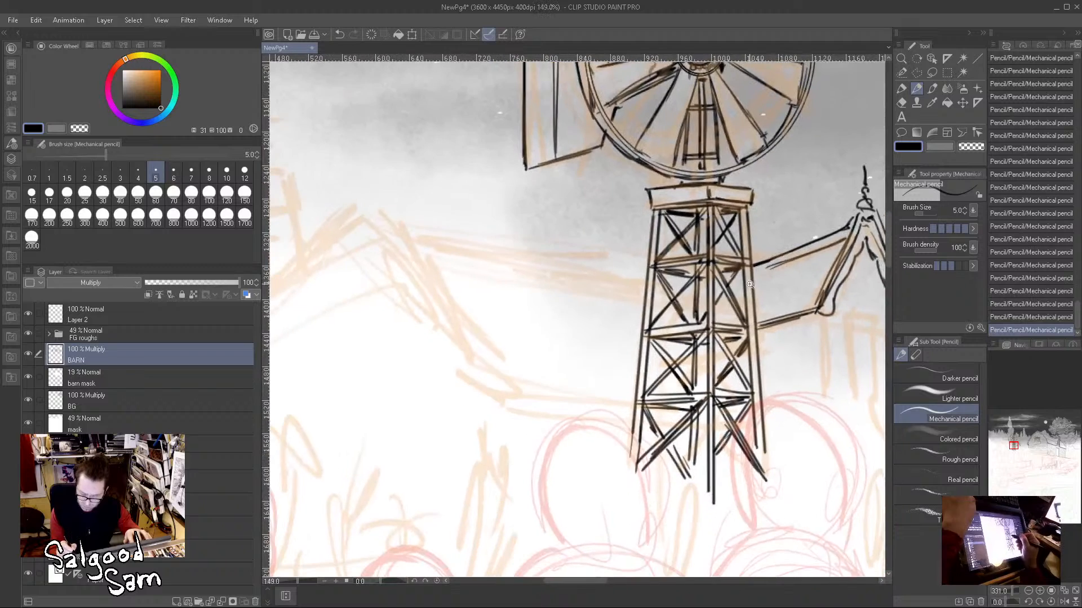
left_click(400, 231)
left_click(644, 270, "shift")
left_click_drag(804, 283, 765, 300)
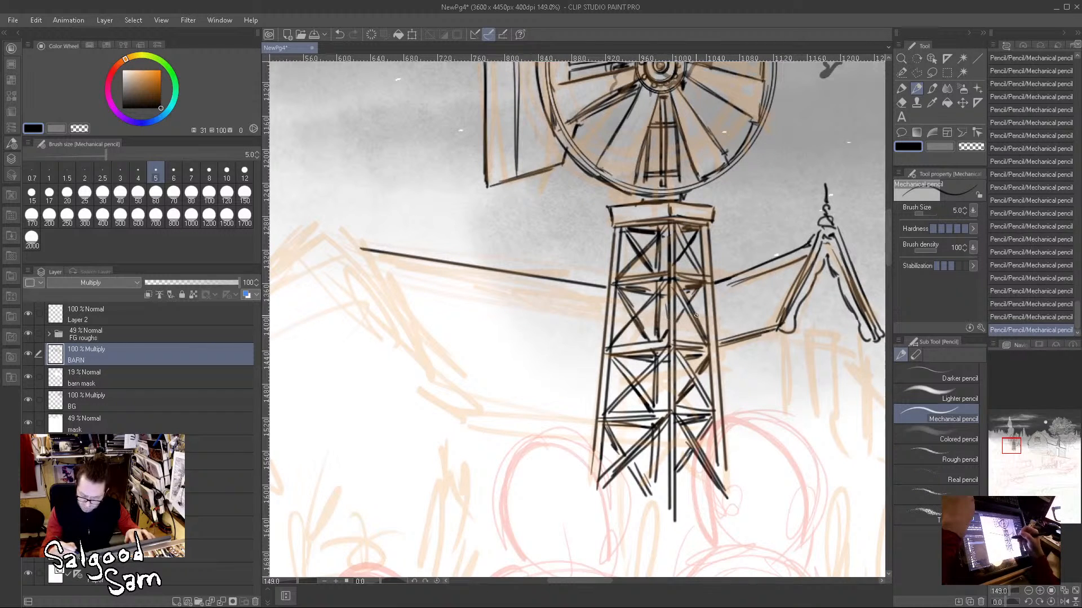
Step: Fill the dormer roof with shingle rows and short staggered vertical joints
mouse_move(718, 325)
left_mouse_down()
mouse_move(782, 306)
mouse_move(792, 289)
left_mouse_up()
left_click_drag(715, 301, 799, 273)
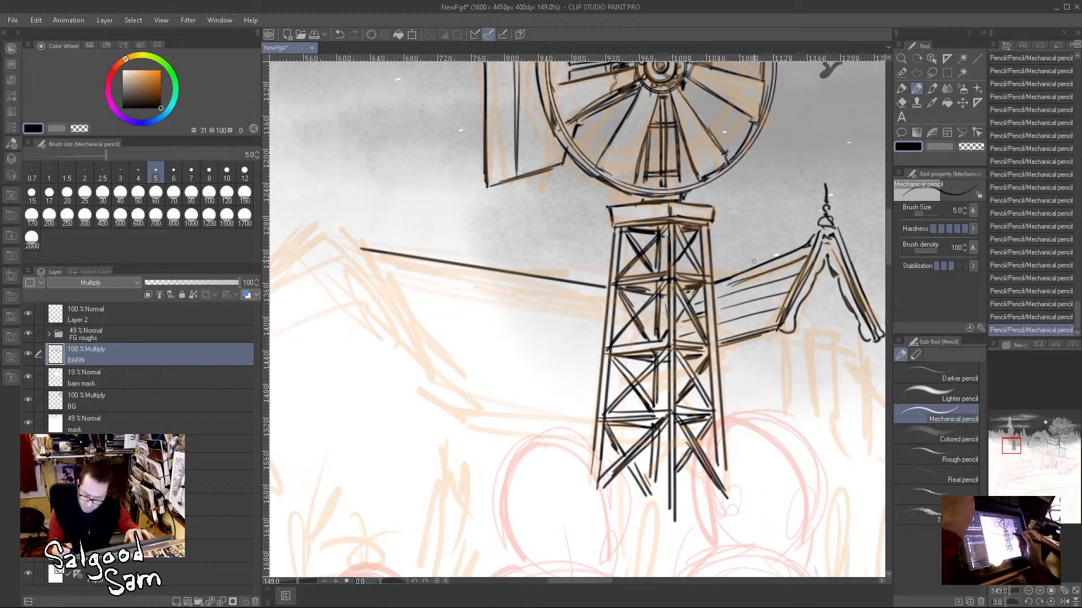
left_click_drag(715, 282, 776, 262)
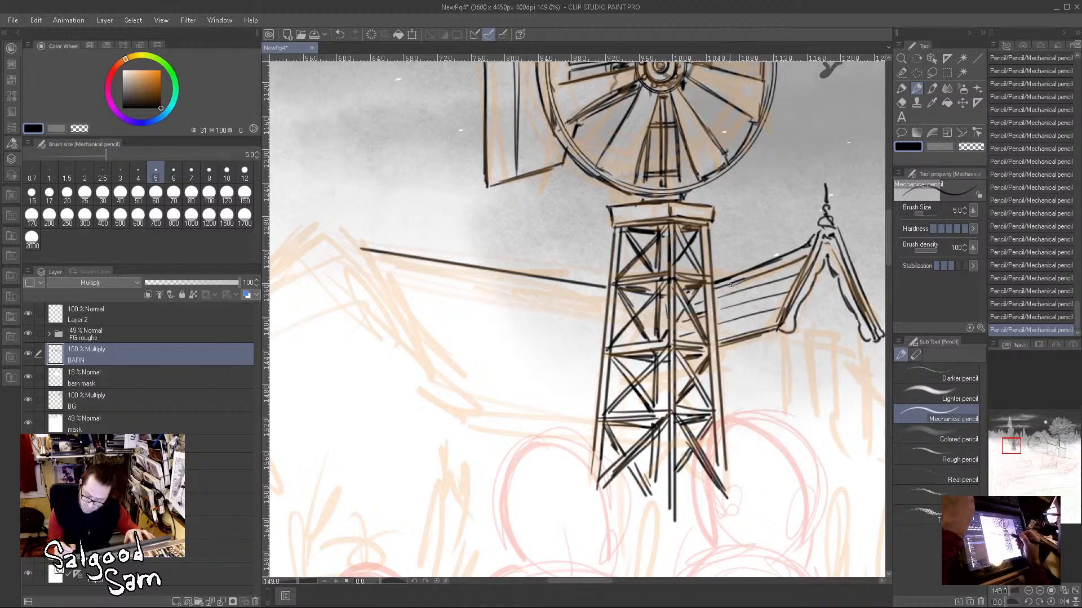
mouse_move(784, 278)
left_mouse_down()
mouse_move(771, 300)
mouse_move(718, 324)
left_mouse_up()
mouse_move(758, 300)
left_mouse_down()
mouse_move(786, 296)
mouse_move(757, 329)
mouse_move(736, 328)
mouse_move(740, 318)
mouse_move(726, 338)
left_mouse_up()
left_click_drag(781, 317, 728, 339)
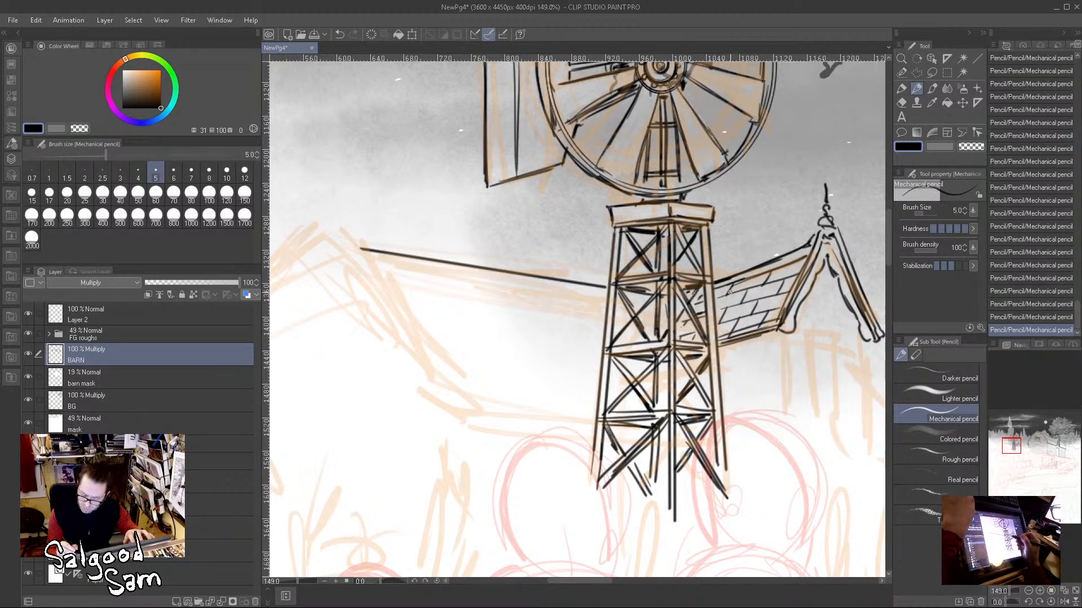
Step: Draw a second line parallel beneath the main roof's ridge line, ending at the tower
left_click_drag(809, 365, 674, 385)
mouse_move(545, 323)
left_mouse_down()
mouse_move(512, 314)
mouse_move(623, 361)
left_mouse_up()
left_click_drag(347, 292, 603, 333)
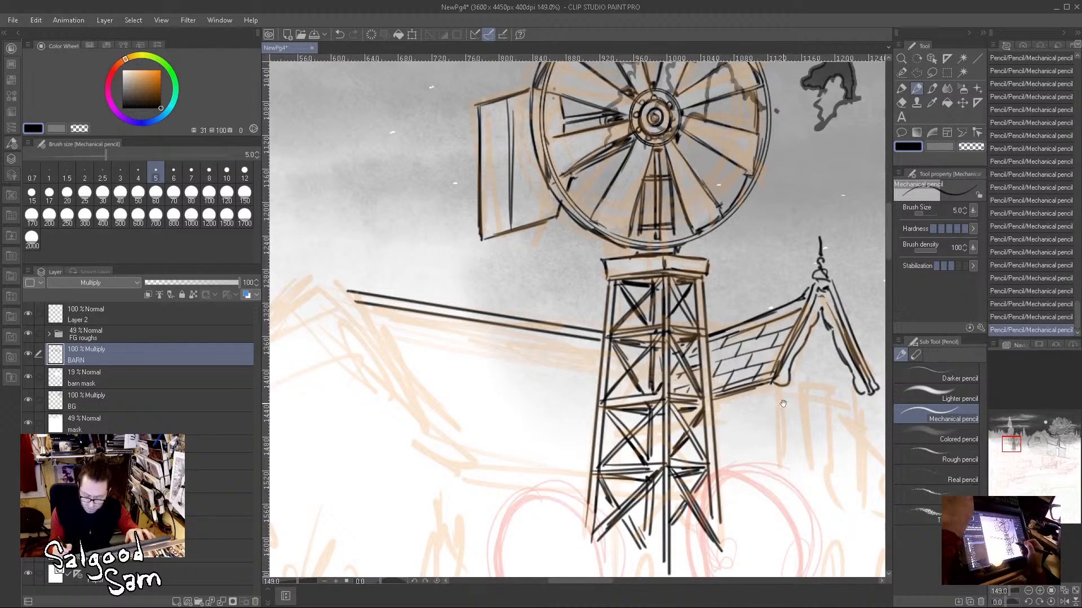
Step: Draw the dormer's two vertical wall edges straight down from the feet of its gable
left_click_drag(783, 404, 649, 382)
left_click_drag(772, 439, 718, 363)
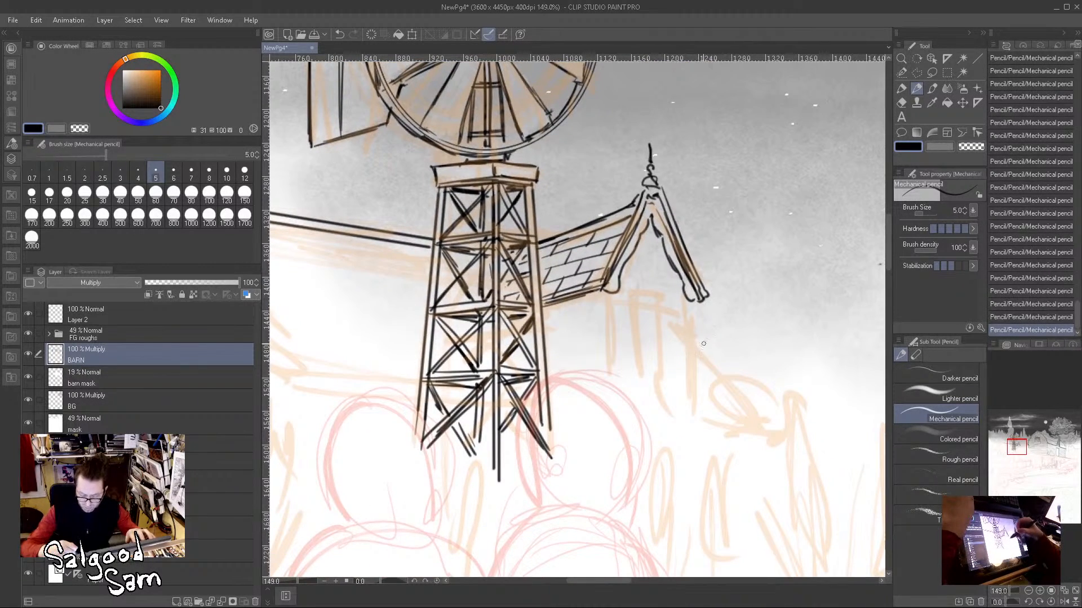
left_click_drag(690, 304, 690, 413)
left_click_drag(604, 296, 606, 412)
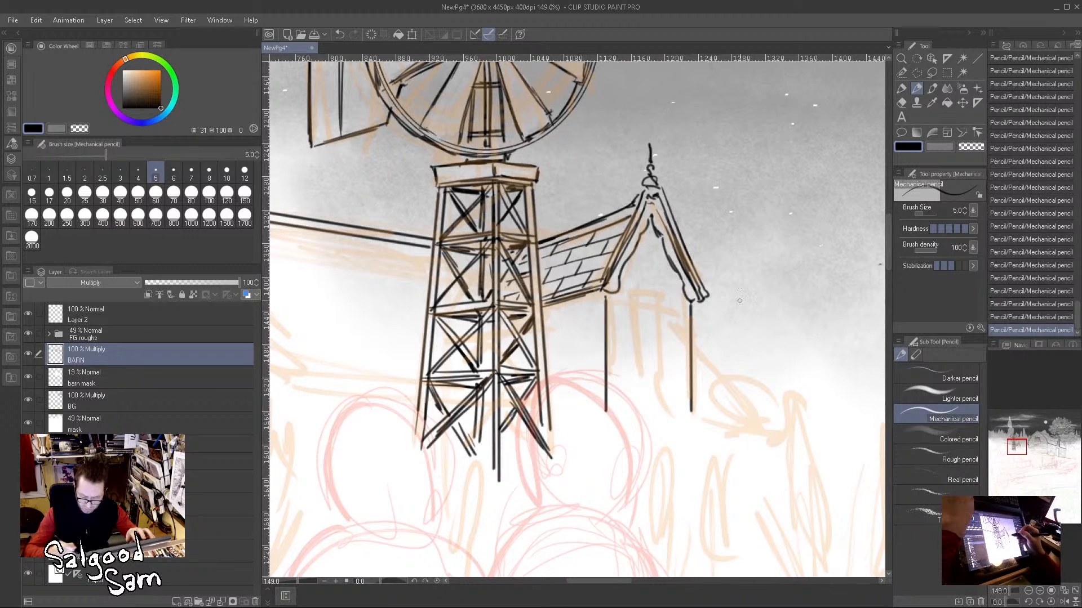
Step: Close the dormer gable with a base board and fill the triangle with horizontal siding lines
left_click_drag(649, 225, 687, 307)
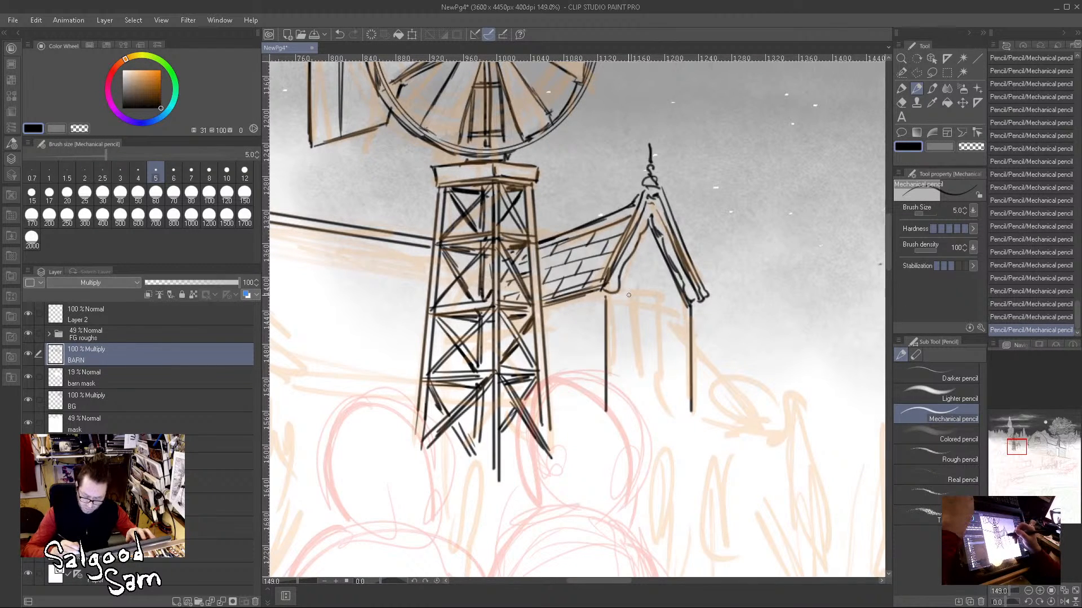
left_click_drag(616, 293, 686, 309)
mouse_move(615, 282)
left_mouse_down()
mouse_move(674, 283)
mouse_move(670, 266)
left_mouse_up()
mouse_move(627, 271)
left_mouse_down()
mouse_move(670, 271)
mouse_move(635, 248)
mouse_move(662, 252)
left_mouse_up()
left_click_drag(638, 247, 659, 240)
Step: Draw the dormer's tall window with side frames, top trim, crossing glazing bars and a projecting sill
left_click_drag(628, 293, 628, 406)
left_click_drag(670, 303, 671, 399)
mouse_move(669, 315)
left_mouse_down()
mouse_move(671, 419)
mouse_move(666, 411)
left_mouse_up()
left_click_drag(631, 306, 665, 309)
left_click_drag(646, 308, 663, 309)
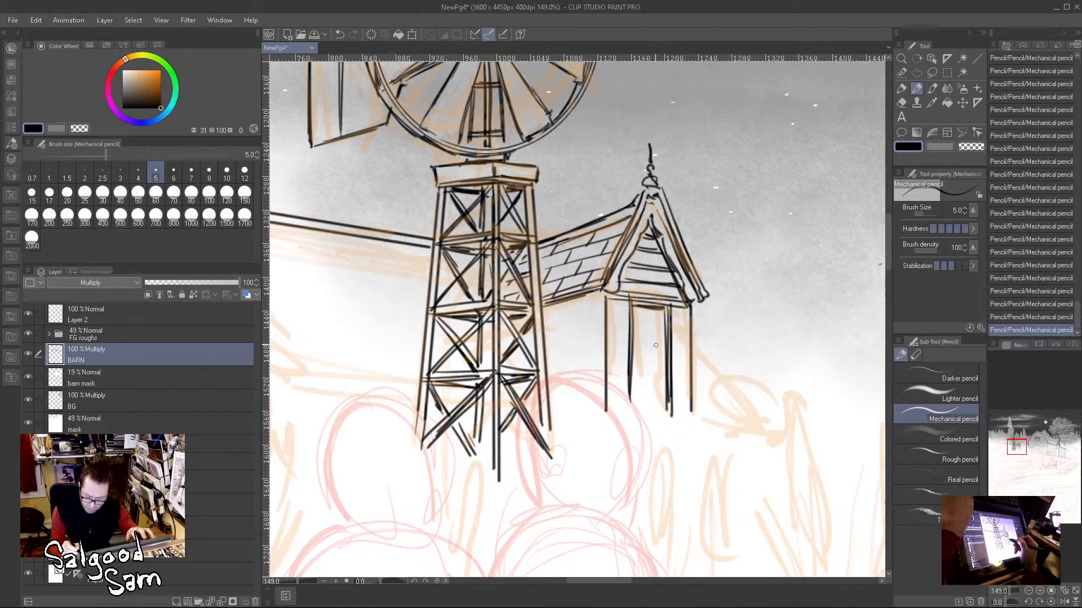
left_click_drag(635, 349, 667, 351)
mouse_move(647, 311)
left_mouse_down()
mouse_move(649, 406)
mouse_move(673, 400)
mouse_move(624, 414)
left_mouse_up()
left_click_drag(623, 412, 678, 417)
mouse_move(674, 401)
left_mouse_down()
mouse_move(633, 406)
mouse_move(675, 408)
left_mouse_up()
Step: Draw the main roof's eave and sloping end beyond the dormer, and mark the roof section with shingles
mouse_move(638, 405)
left_mouse_down()
mouse_move(677, 403)
mouse_move(628, 400)
mouse_move(680, 399)
mouse_move(638, 415)
mouse_move(771, 433)
mouse_move(719, 380)
mouse_move(756, 414)
left_mouse_up()
left_click_drag(699, 360, 756, 417)
left_click_drag(682, 328, 777, 438)
left_click_drag(712, 414, 758, 419)
mouse_move(686, 402)
left_mouse_down()
mouse_move(747, 413)
mouse_move(737, 398)
left_mouse_up()
mouse_move(690, 362)
left_mouse_down()
mouse_move(719, 374)
mouse_move(723, 383)
mouse_move(700, 380)
mouse_move(707, 393)
mouse_move(692, 403)
mouse_move(729, 406)
left_mouse_up()
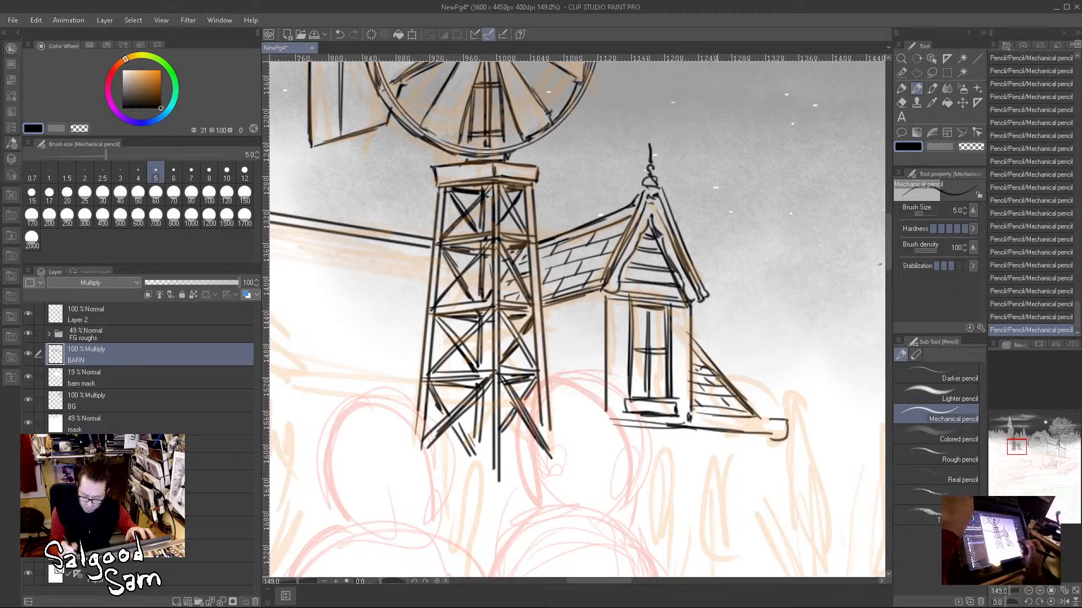
Step: Draw the eave lines and the diagonal roof edge between the windmill tower and the dormer
left_click_drag(546, 397, 592, 404)
mouse_move(549, 415)
left_mouse_down()
mouse_move(612, 423)
mouse_move(603, 421)
left_mouse_up()
left_click_drag(602, 412, 604, 417)
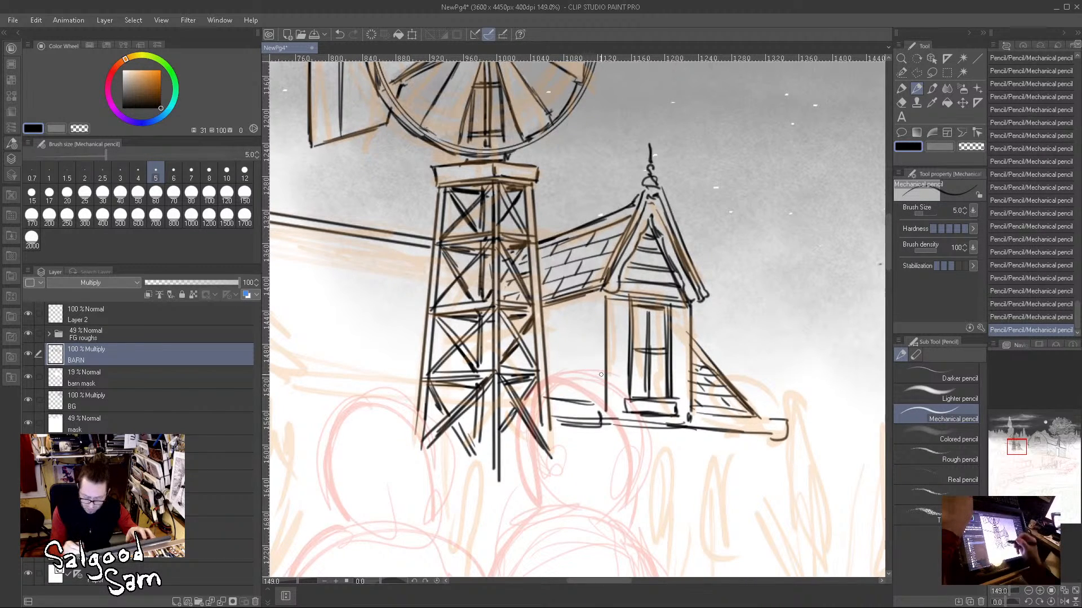
mouse_move(558, 363)
left_mouse_down()
mouse_move(602, 407)
mouse_move(586, 394)
left_mouse_up()
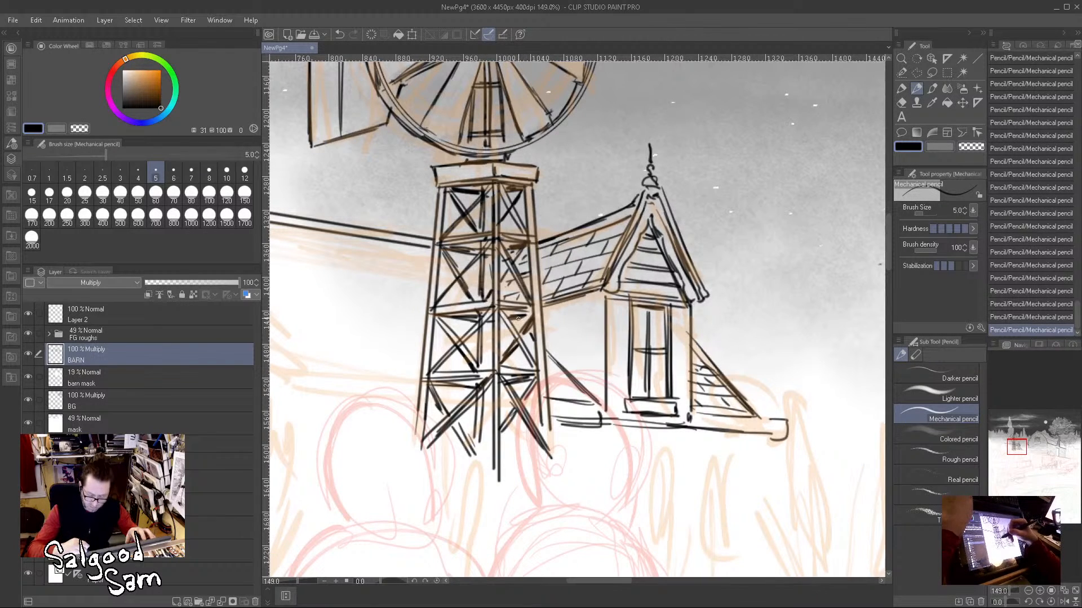
Step: Draw the main roof's eave board from the gable's lower corner across to the windmill tower
left_click_drag(626, 398, 841, 395)
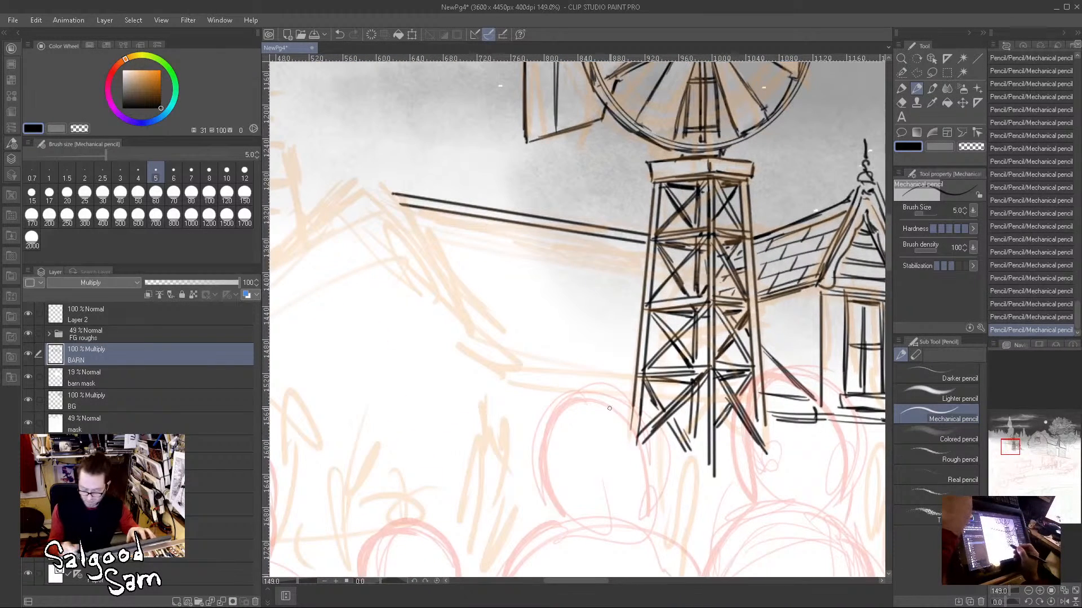
left_click_drag(535, 371, 624, 382)
mouse_move(525, 369)
left_mouse_down()
mouse_move(524, 394)
mouse_move(641, 399)
mouse_move(691, 385)
left_mouse_up()
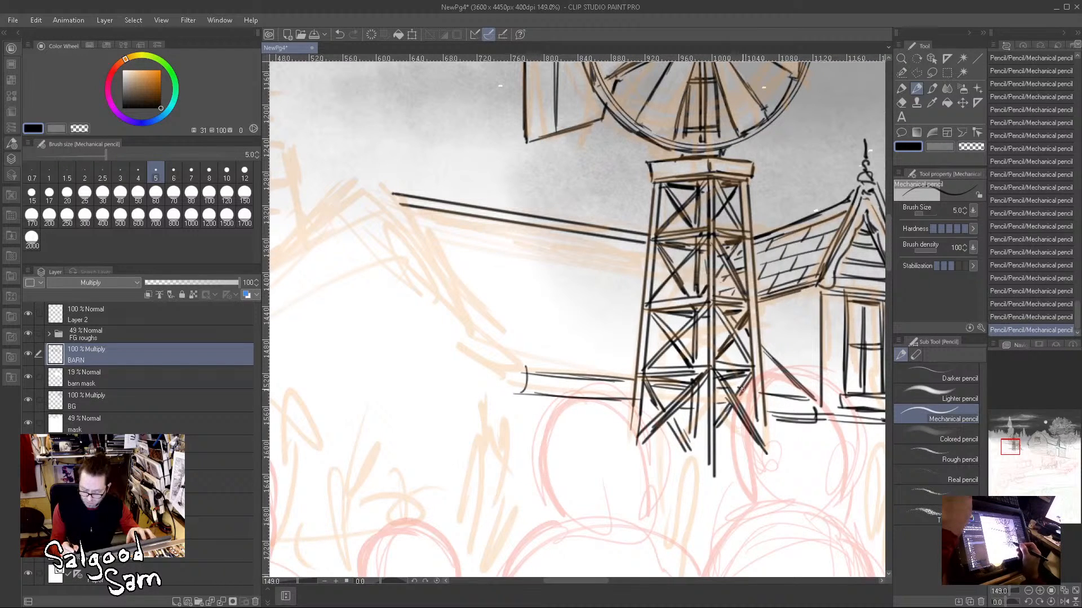
Step: Draw both straight slopes of the farmhouse's main gable and top its peak with a spired finial
left_click(397, 202)
left_click(520, 370, "shift")
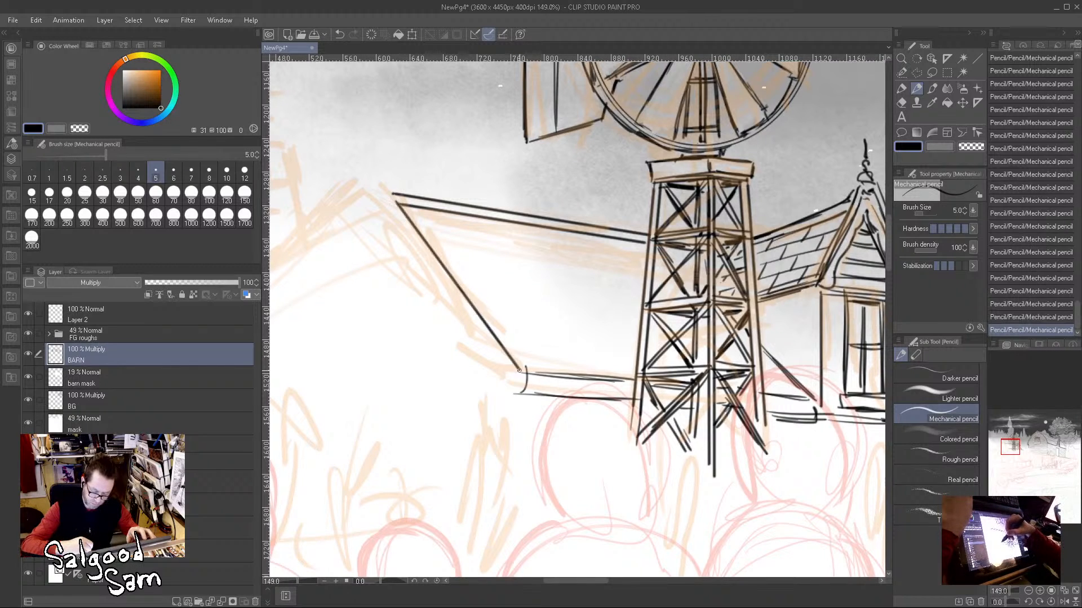
left_click(376, 175, "shift")
mouse_move(376, 176)
left_mouse_down()
mouse_move(590, 236)
mouse_move(576, 202)
mouse_move(732, 132)
mouse_move(393, 420)
left_mouse_up()
left_click_drag(727, 308, 693, 324)
left_click_drag(677, 351, 418, 436)
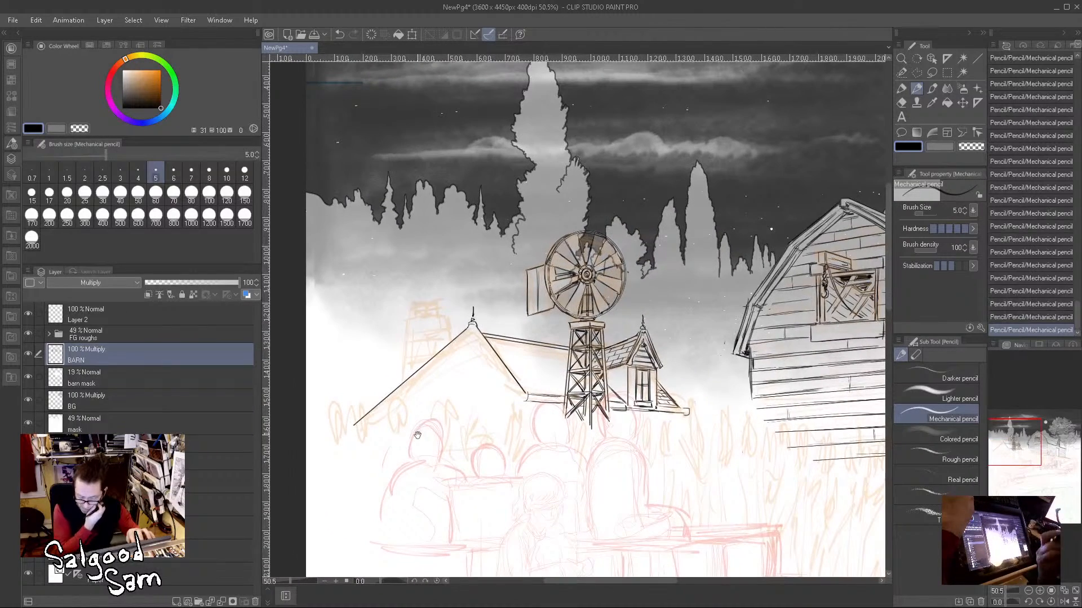
Step: Add the underside return at the far end of the eave and drop a vertical house corner line beneath it
left_click_drag(674, 432, 721, 438)
left_click_drag(721, 365, 700, 375)
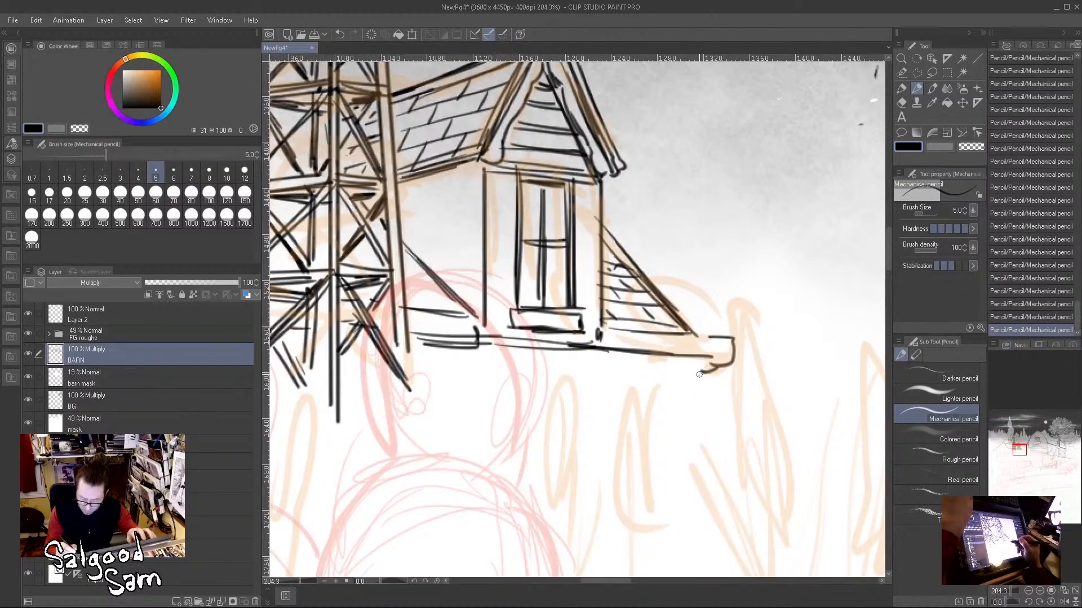
left_click(697, 521, "shift")
left_click_drag(748, 484, 690, 520)
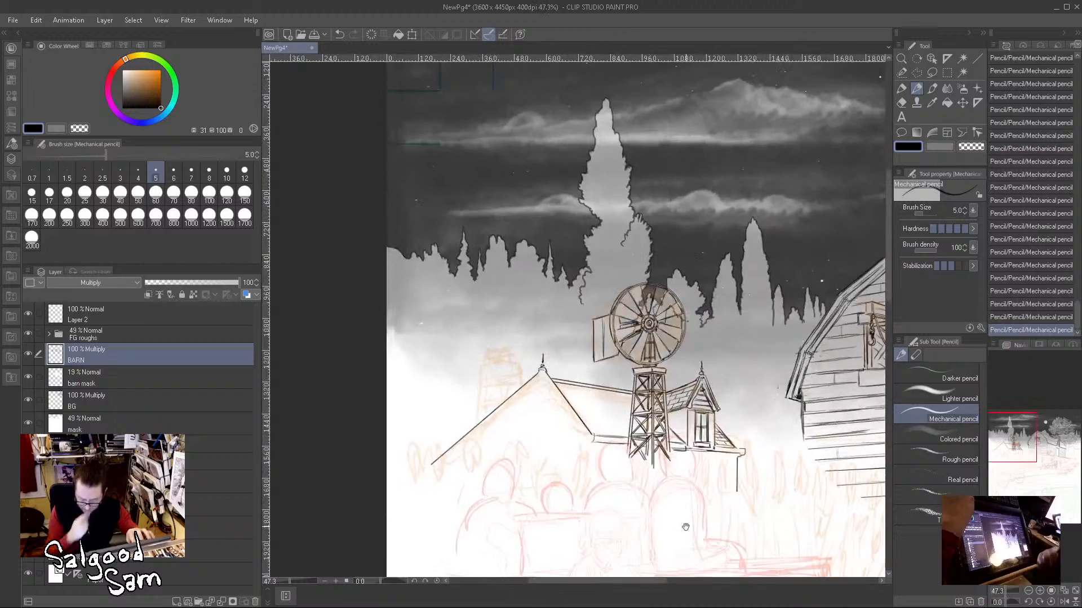
Step: Draw the tapered two-sided chimney behind the main gable's slope, with two rounded chimney pots on top
left_click_drag(789, 465, 833, 452)
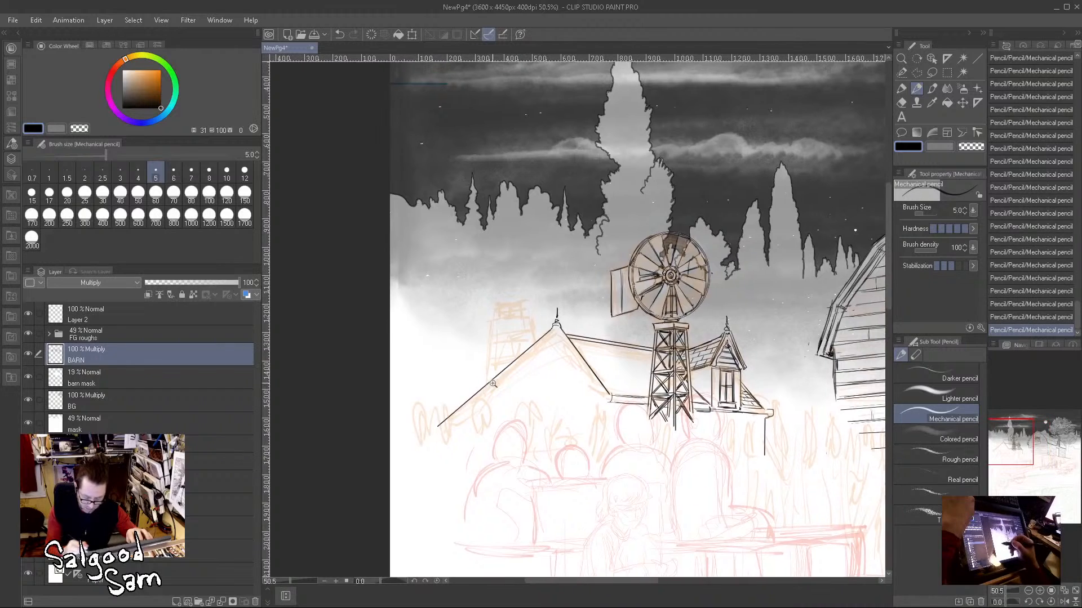
left_click_drag(488, 380, 509, 350)
left_click_drag(490, 254, 475, 393)
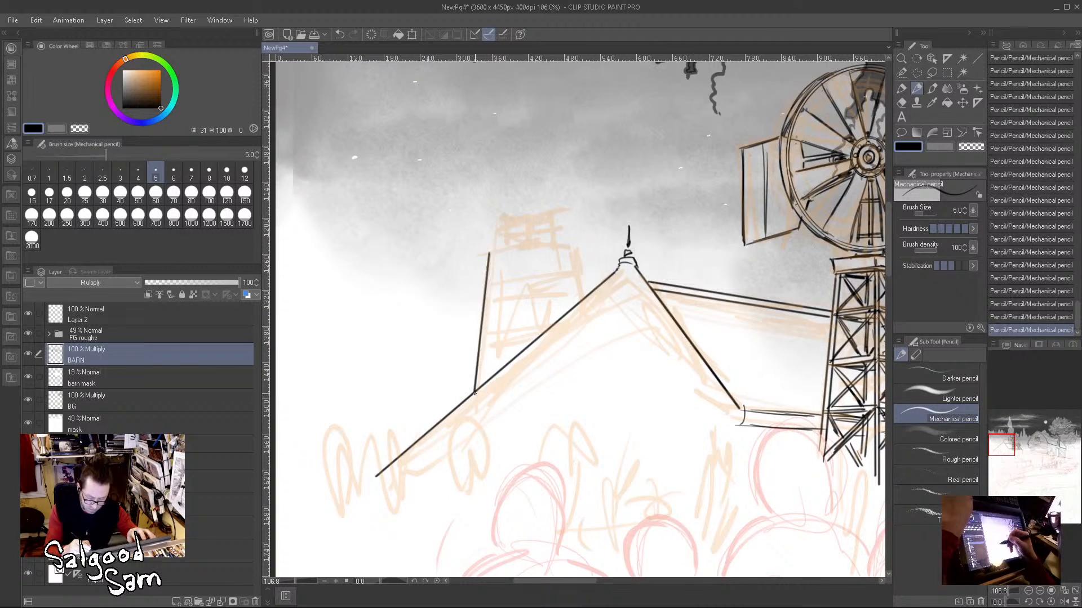
mouse_move(489, 254)
left_mouse_down()
mouse_move(576, 254)
mouse_move(581, 302)
left_mouse_up()
key("ctrl+z")
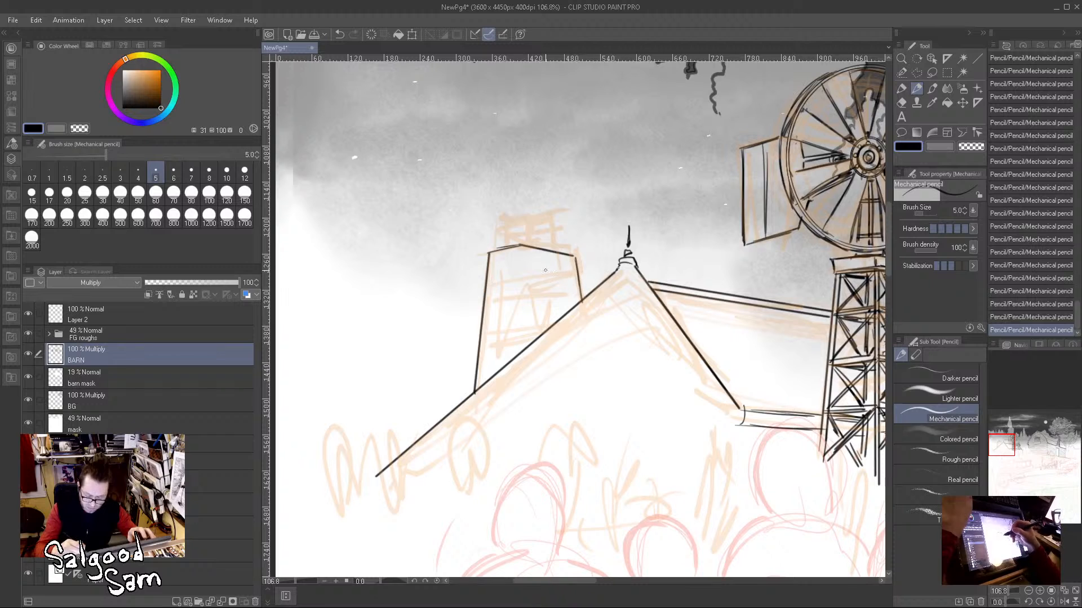
left_click_drag(520, 246, 515, 358)
mouse_move(508, 248)
left_mouse_down()
mouse_move(510, 220)
mouse_move(534, 220)
mouse_move(538, 246)
mouse_move(563, 251)
mouse_move(539, 251)
left_mouse_up()
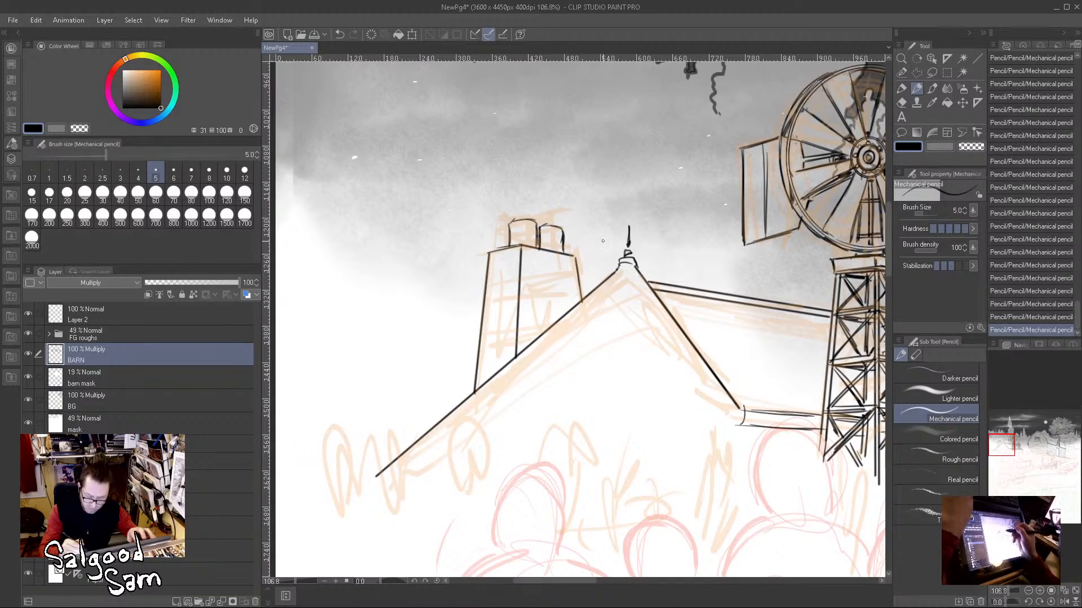
Step: Save the comic page file
left_click_drag(614, 359, 535, 361)
left_click_drag(736, 464, 556, 463)
left_click_drag(815, 483, 756, 411)
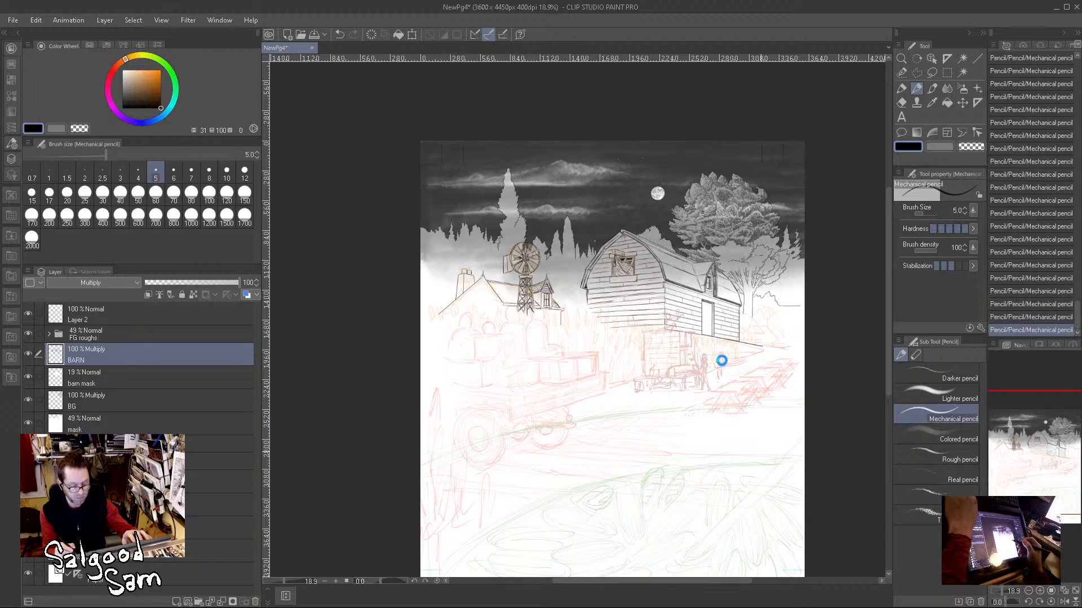
key("ctrl+s")
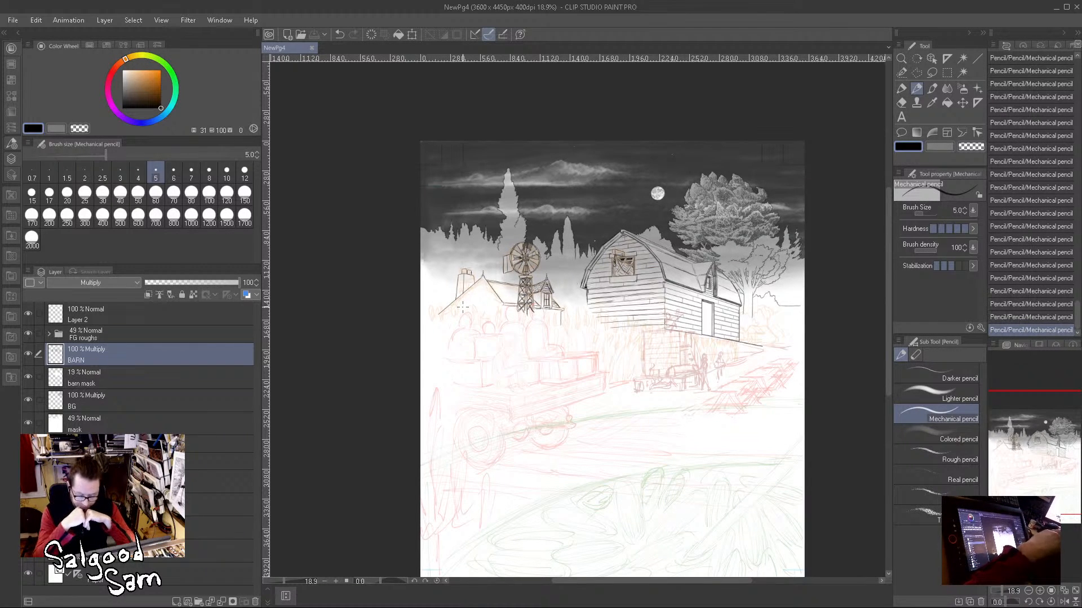
scroll(477, 303, "up", 5)
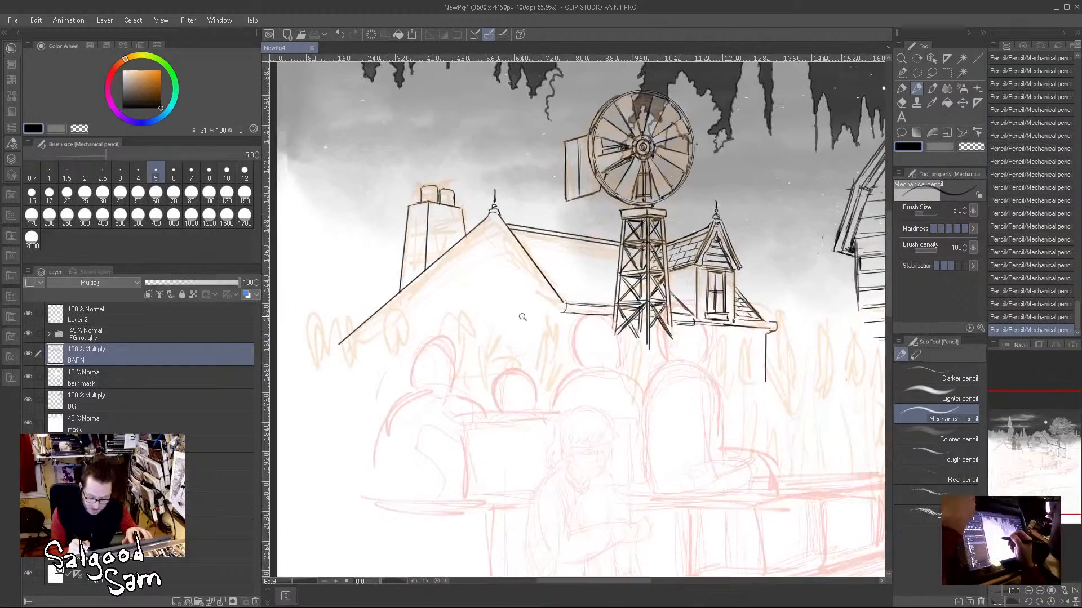
Step: Draw doubled inner lines parallel to both slopes of the farmhouse's main gable to form its roof trim boards
left_click_drag(350, 344, 490, 227)
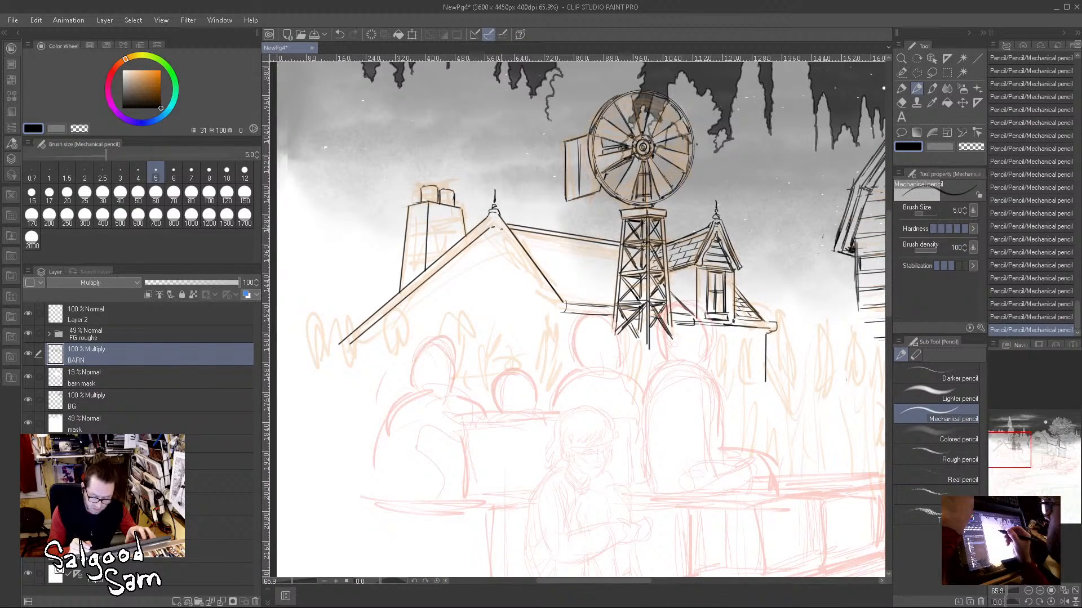
left_click_drag(496, 228, 552, 308)
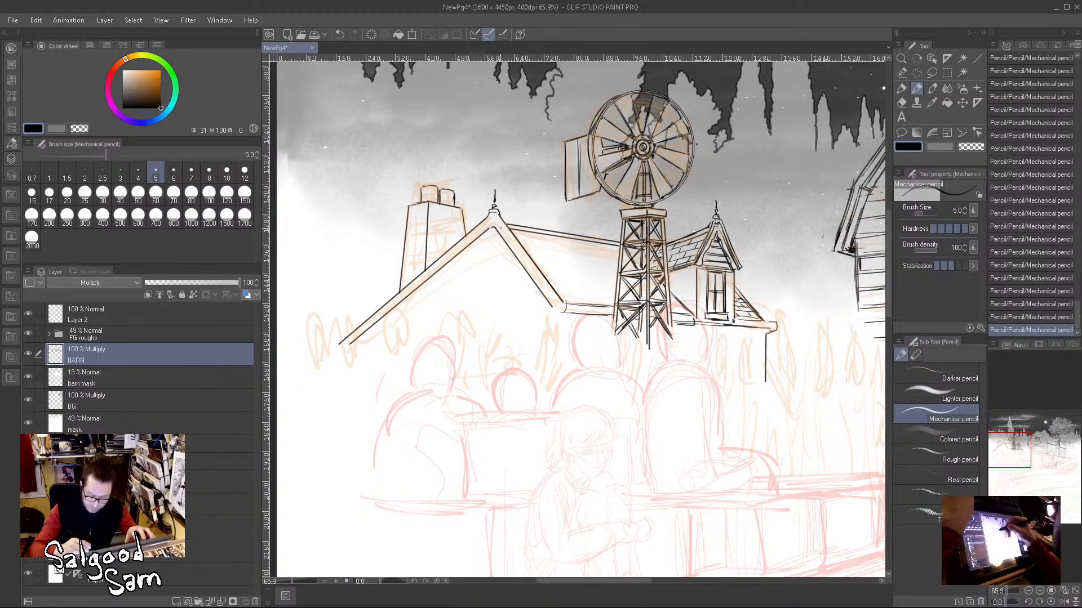
left_click_drag(494, 225, 558, 309)
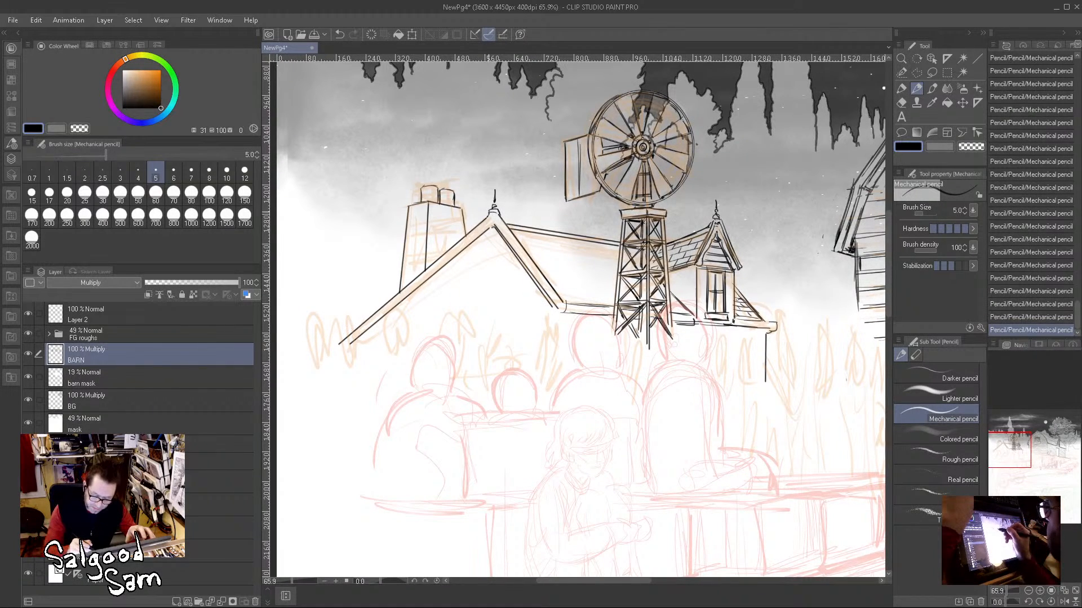
left_click_drag(491, 224, 341, 346)
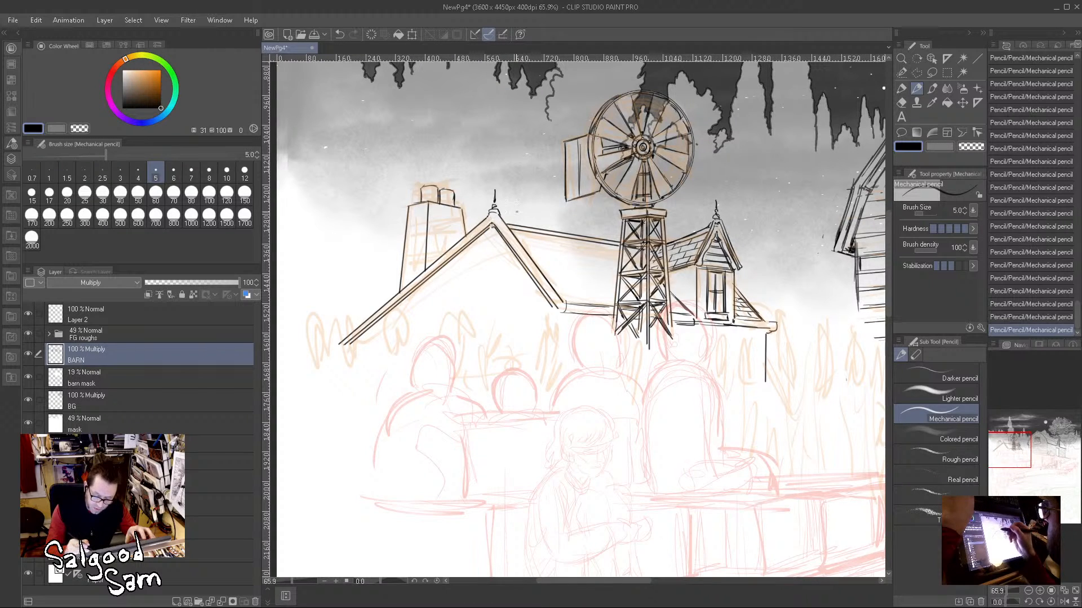
Step: Clean up the lines at the gable's peak and add a thin size 3 pencil line along the trim nearest the windmill
left_click(497, 251, "ctrl")
left_click(497, 251, "ctrl")
left_click_drag(470, 147, 501, 151)
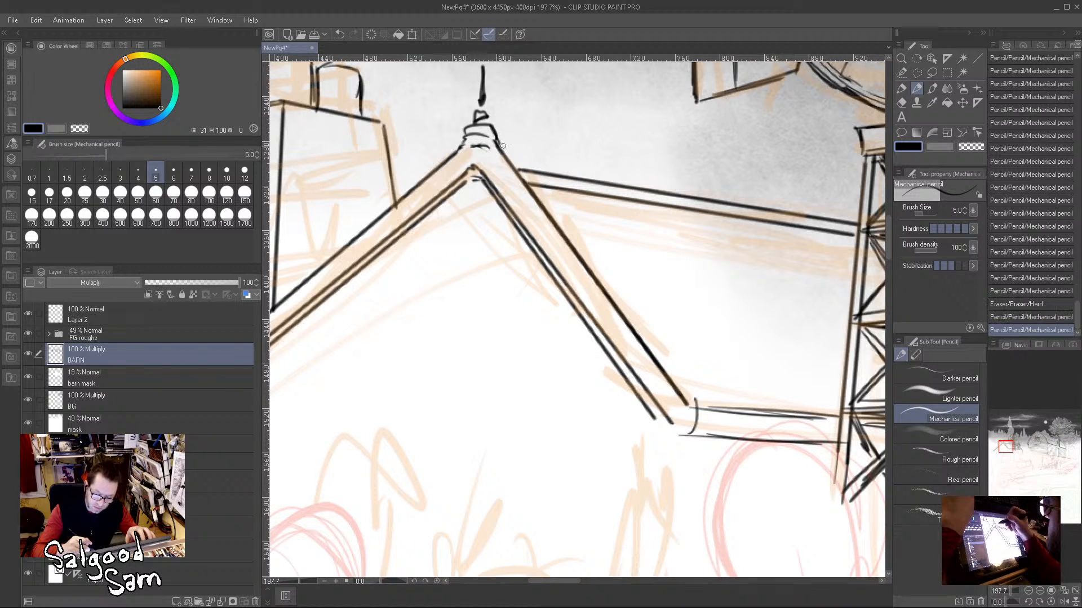
left_click(120, 173)
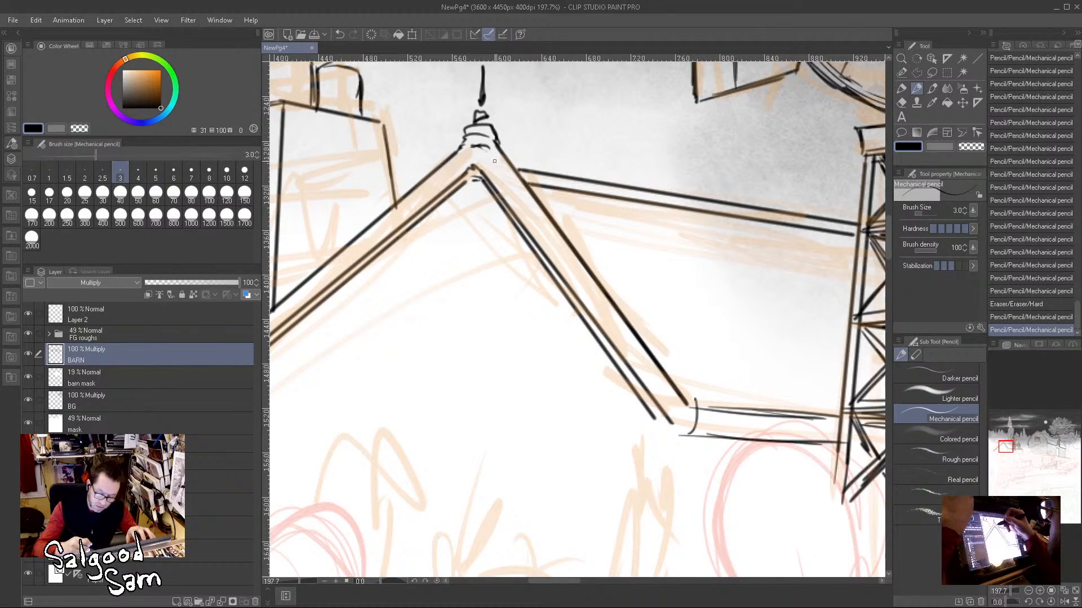
mouse_move(487, 153)
left_mouse_down()
mouse_move(665, 374)
mouse_move(677, 426)
mouse_move(665, 434)
left_mouse_up()
left_click(694, 416)
Step: Add a matching thin line along the chimney-side gable trim and tidy its lines down to the eave end
mouse_move(462, 156)
left_mouse_down()
mouse_move(464, 164)
mouse_move(664, 116)
left_mouse_up()
mouse_move(354, 396)
left_mouse_down()
mouse_move(536, 315)
mouse_move(493, 379)
left_mouse_up()
left_click(436, 386, "shift")
left_click_drag(392, 425, 503, 331)
left_click_drag(574, 271, 484, 339)
left_click_drag(656, 198, 502, 324)
left_click(686, 170)
left_click(387, 423, "shift")
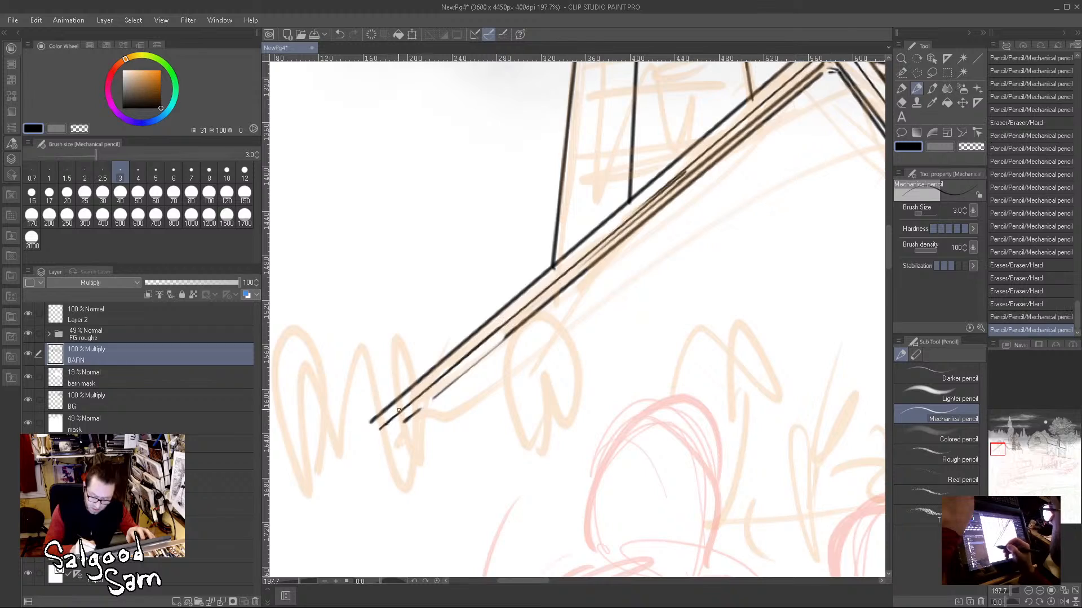
Step: Fill the chimney face nearest the gable peak with rows of irregular rounded stones down to the roof slope
mouse_move(675, 255)
left_mouse_down()
mouse_move(706, 276)
mouse_move(496, 389)
mouse_move(557, 387)
left_mouse_up()
left_click_drag(351, 177, 424, 182)
mouse_move(416, 183)
left_mouse_down()
mouse_move(429, 199)
mouse_move(397, 198)
mouse_move(406, 208)
left_mouse_up()
mouse_move(406, 207)
left_mouse_down()
mouse_move(427, 200)
mouse_move(422, 211)
left_mouse_up()
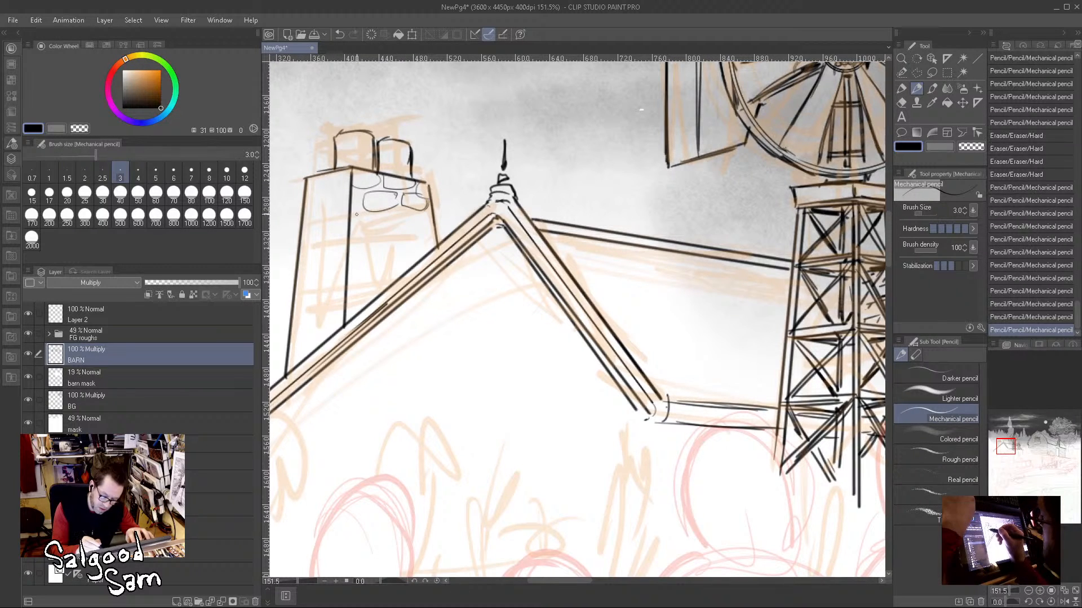
mouse_move(354, 188)
left_mouse_down()
mouse_move(378, 235)
mouse_move(349, 232)
mouse_move(423, 222)
mouse_move(372, 241)
mouse_move(437, 250)
left_mouse_up()
mouse_move(370, 238)
left_mouse_down()
mouse_move(361, 259)
mouse_move(359, 236)
mouse_move(382, 285)
mouse_move(408, 252)
mouse_move(386, 289)
left_mouse_up()
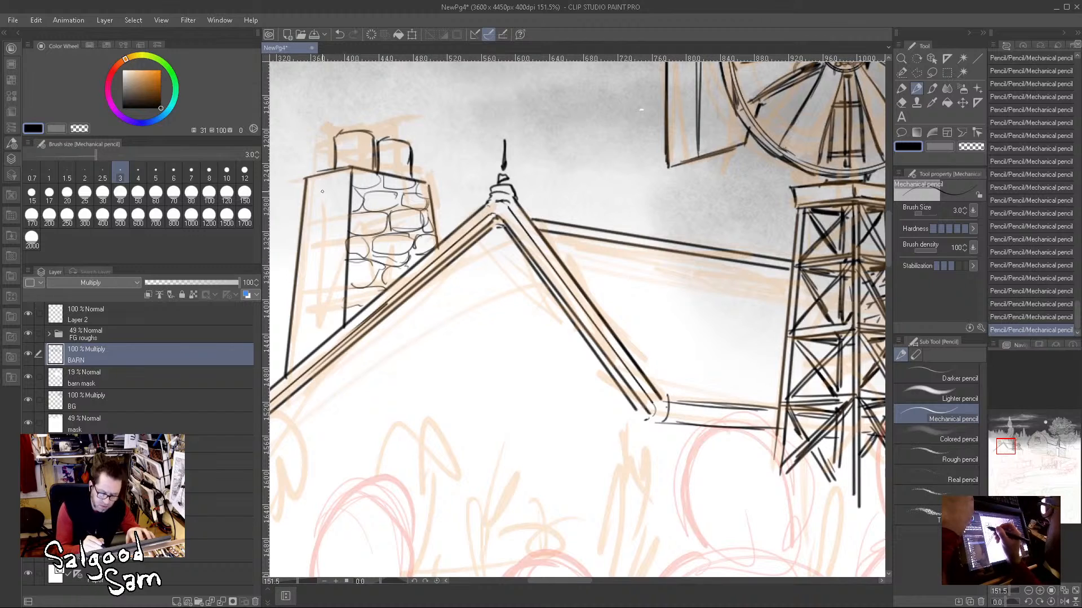
Step: Cover the chimney's outer face with the same irregular stonework down to where it meets the roof
mouse_move(328, 175)
left_mouse_down()
mouse_move(351, 184)
mouse_move(303, 195)
mouse_move(299, 214)
mouse_move(349, 212)
mouse_move(322, 196)
mouse_move(302, 236)
mouse_move(347, 243)
mouse_move(301, 269)
mouse_move(335, 261)
left_mouse_up()
mouse_move(346, 240)
left_mouse_down()
mouse_move(320, 272)
mouse_move(348, 260)
mouse_move(348, 291)
mouse_move(296, 289)
mouse_move(316, 292)
mouse_move(292, 301)
mouse_move(319, 316)
mouse_move(332, 307)
left_mouse_up()
mouse_move(326, 293)
left_mouse_down()
mouse_move(299, 310)
mouse_move(318, 312)
mouse_move(306, 329)
mouse_move(328, 329)
mouse_move(332, 310)
mouse_move(334, 332)
left_mouse_up()
mouse_move(336, 313)
left_mouse_down()
mouse_move(352, 307)
mouse_move(336, 331)
mouse_move(288, 334)
mouse_move(299, 324)
left_mouse_up()
mouse_move(293, 334)
left_mouse_down()
mouse_move(310, 329)
mouse_move(313, 353)
left_mouse_up()
left_click_drag(290, 352, 325, 341)
left_click_drag(307, 352, 315, 347)
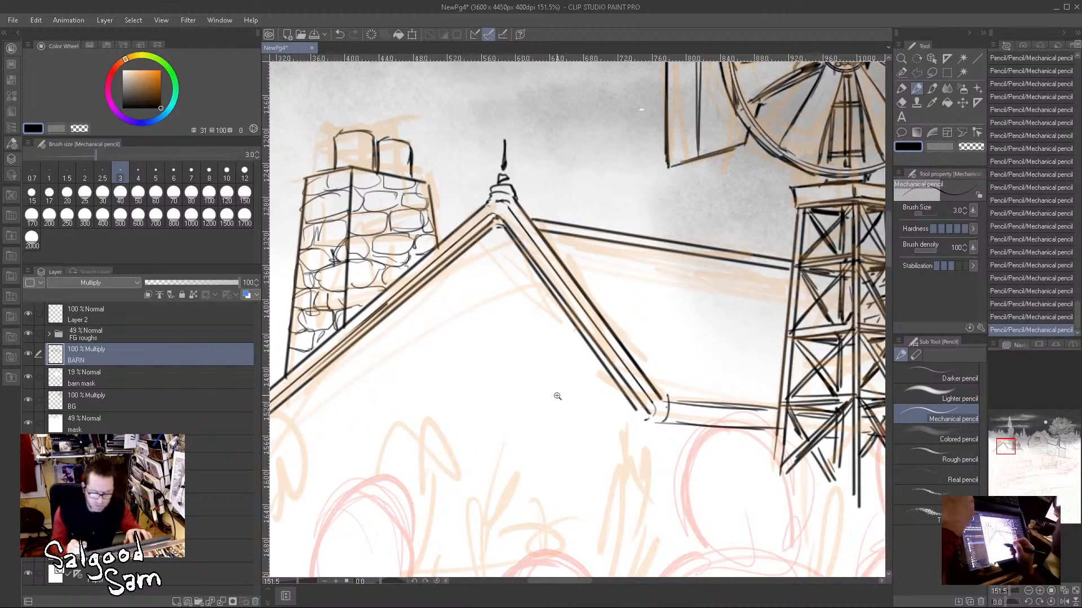
scroll(555, 394, "down", 5)
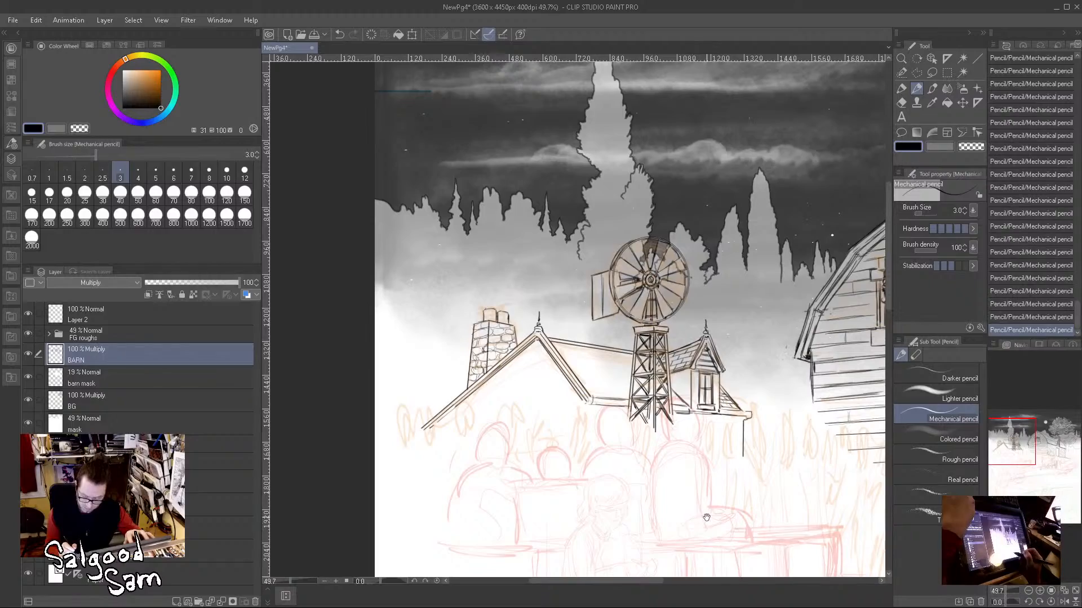
left_click_drag(705, 516, 600, 434)
left_click_drag(719, 434, 659, 386)
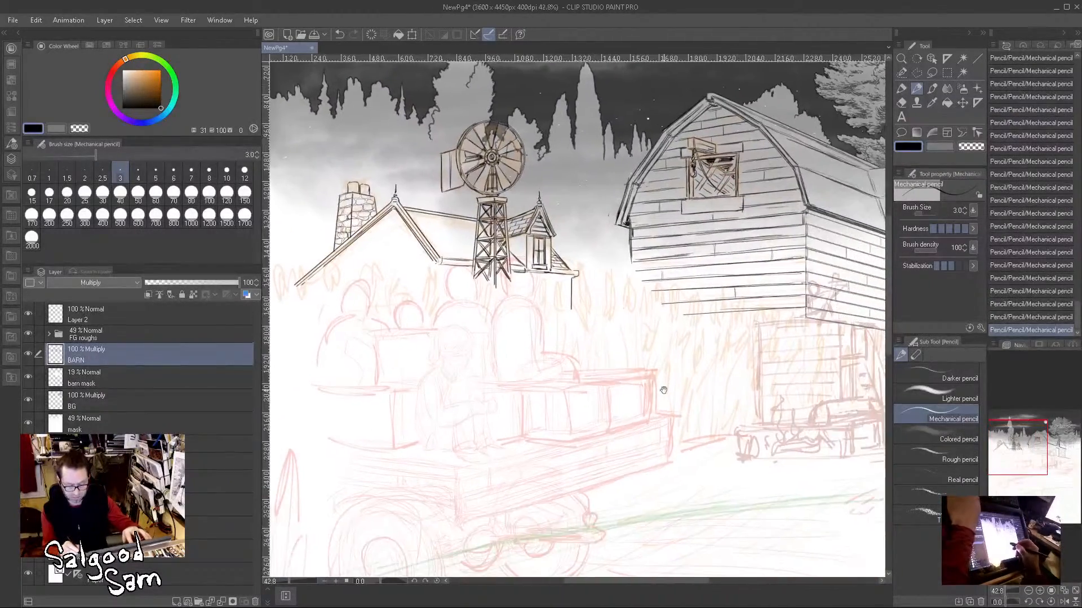
scroll(625, 385, "down", 3)
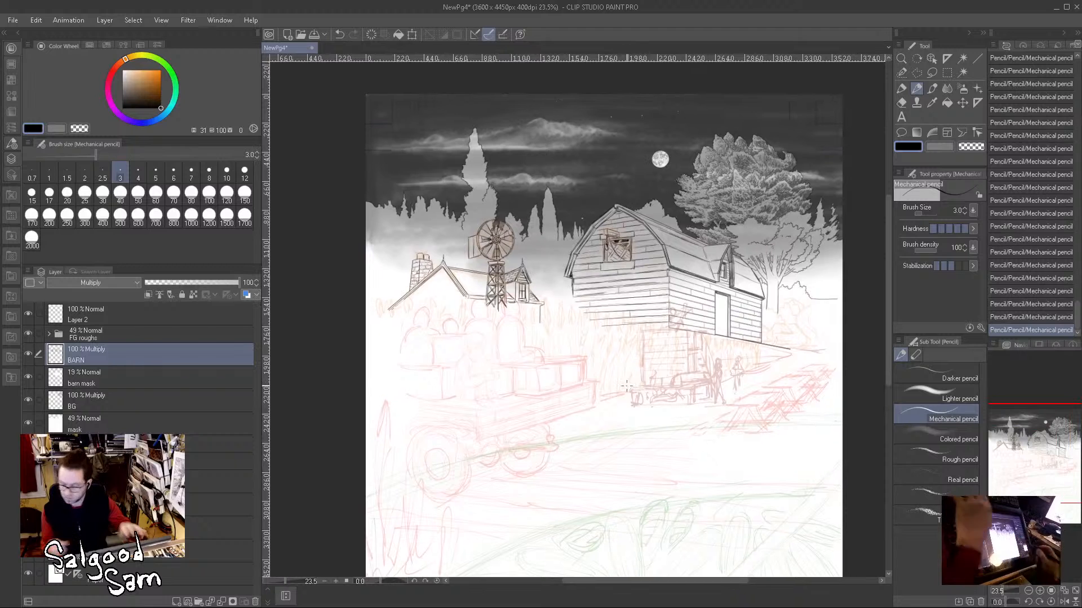